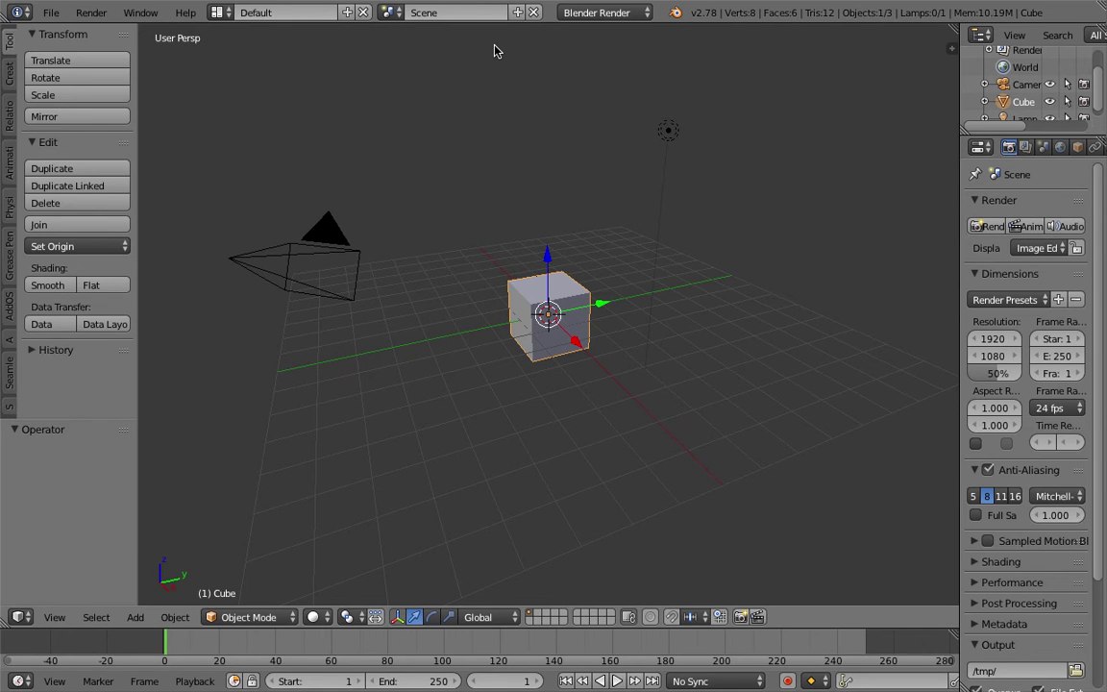
Switch to the web browser and skip the Butterfly Wings Generator live stream ahead to 1:19:35
key("ctrl+Right")
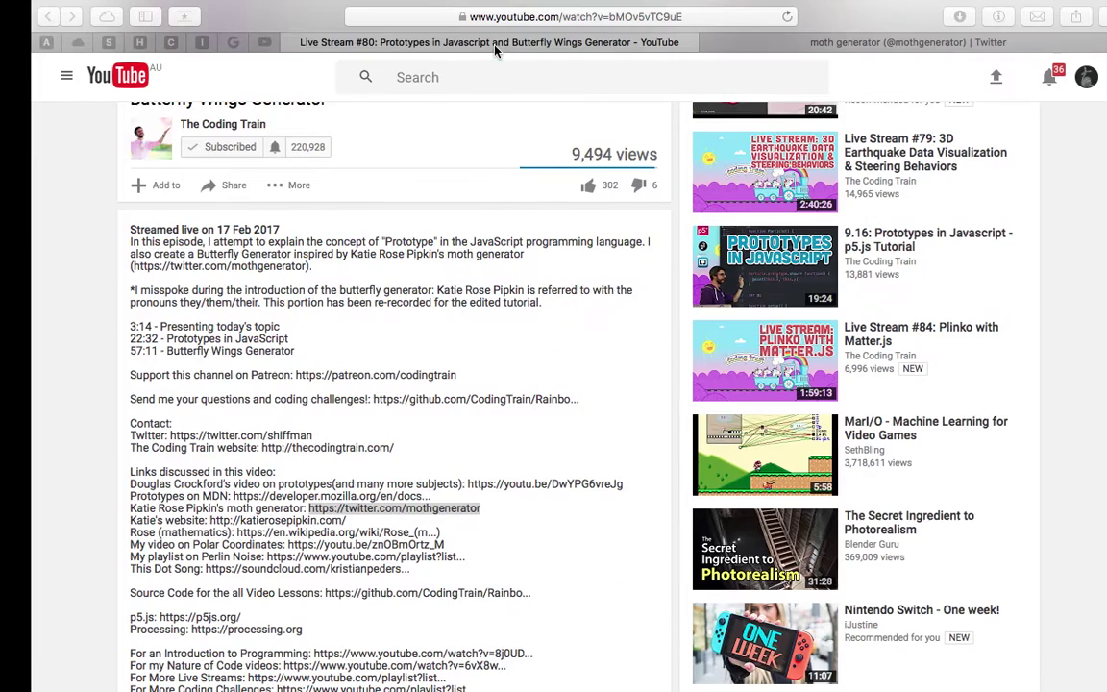
scroll(384, 289, "up", 5)
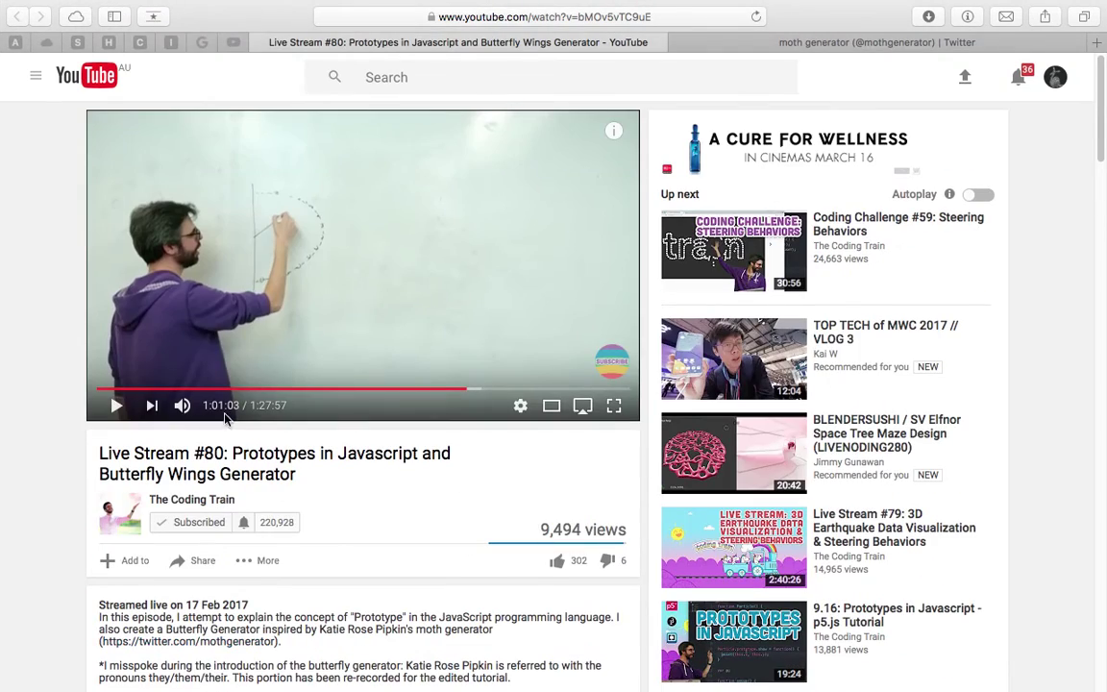
scroll(240, 437, "down", 1)
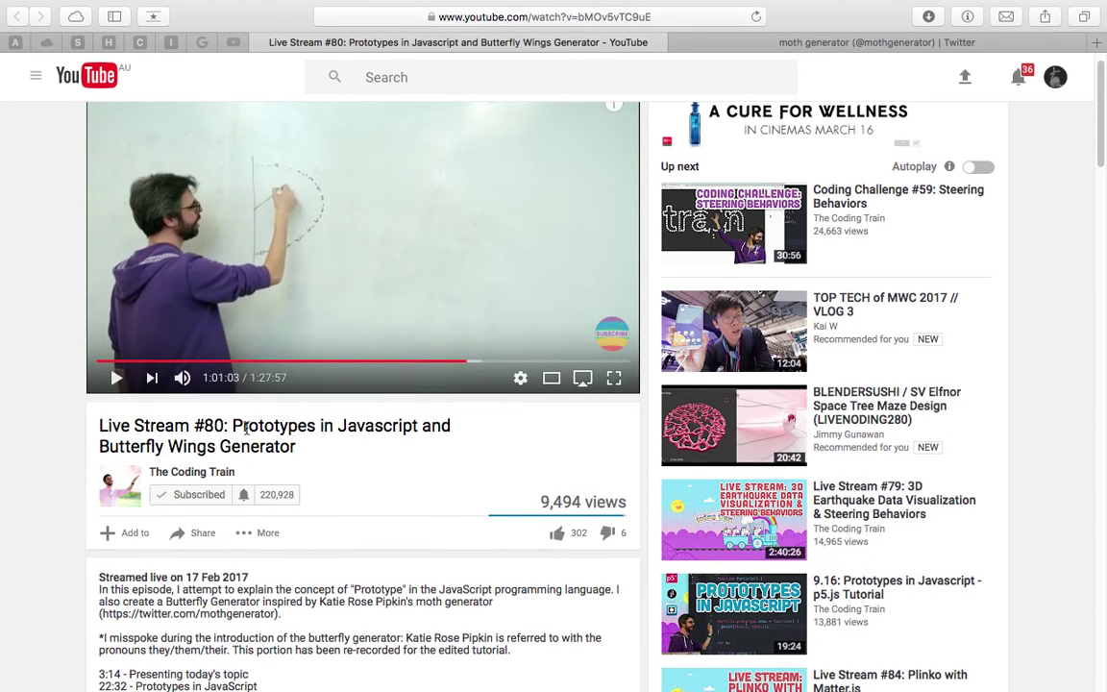
scroll(294, 445, "down", 1)
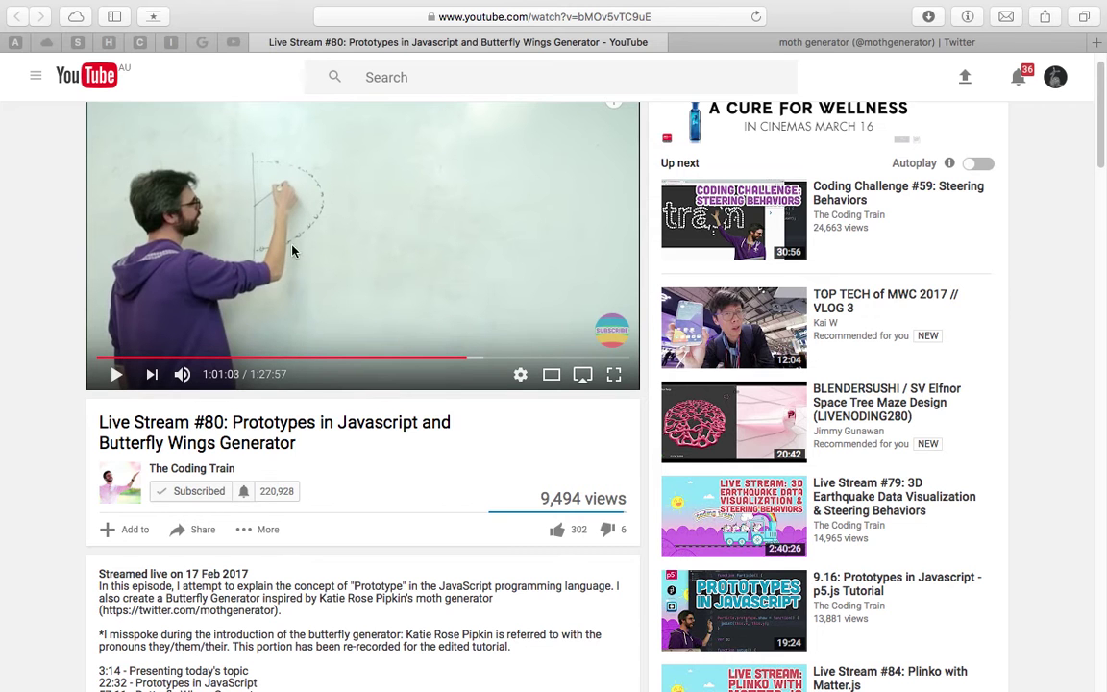
left_click(491, 359)
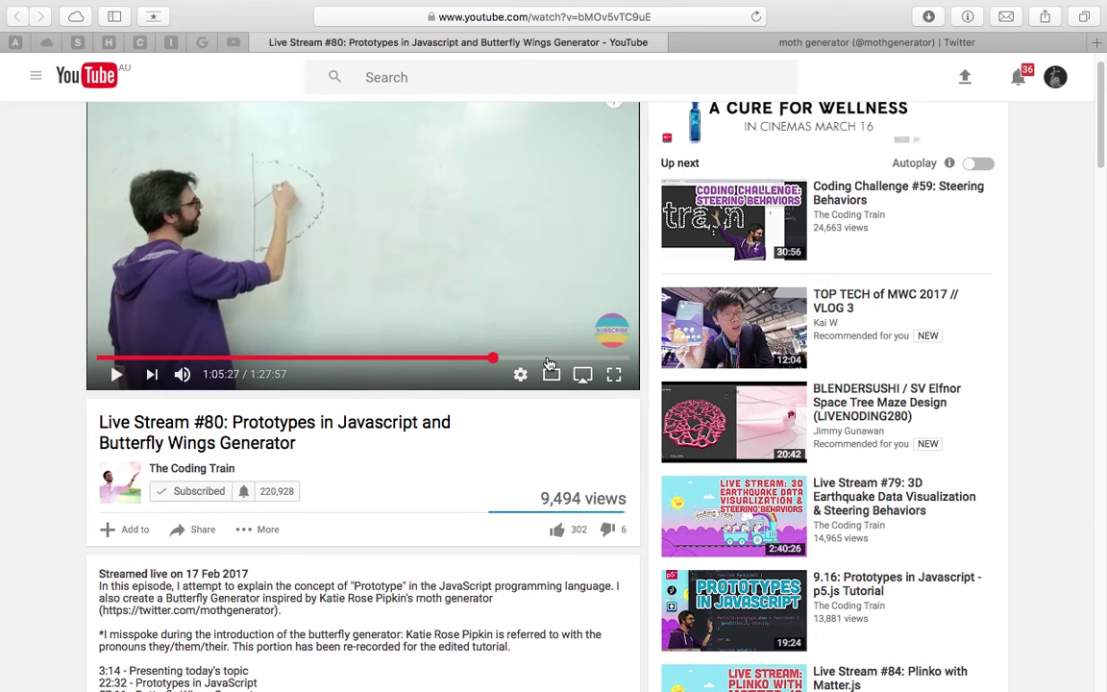
left_click_drag(552, 363, 561, 363)
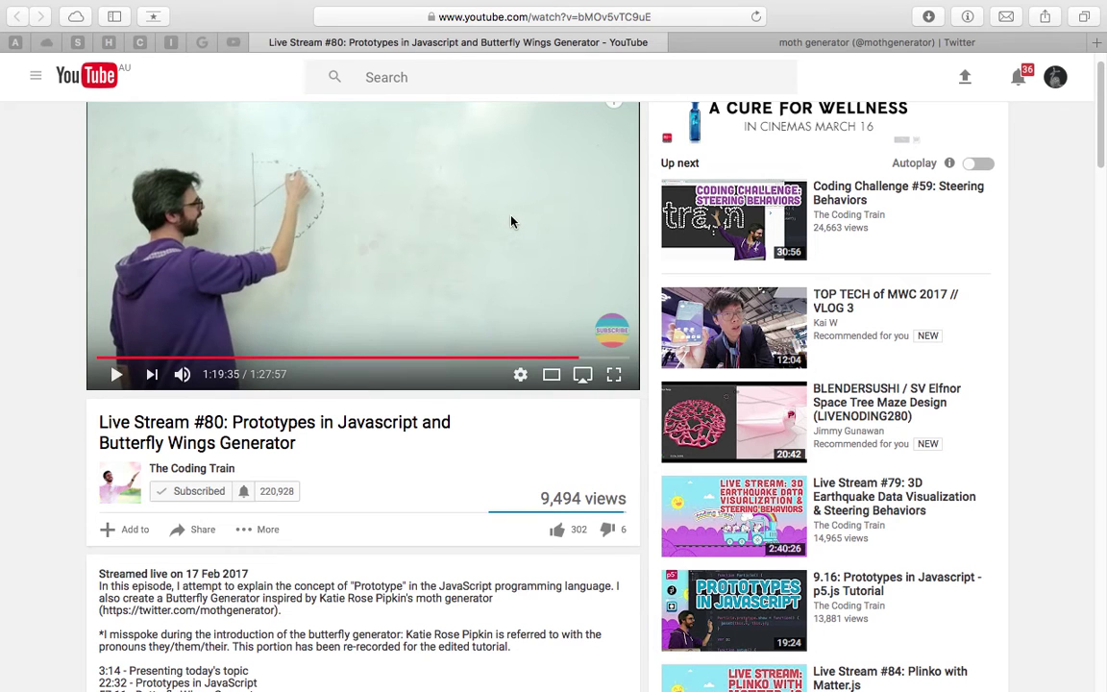
Look through the live stream's description and the links discussed in the video
scroll(506, 278, "down", 1)
scroll(502, 273, "down", 4)
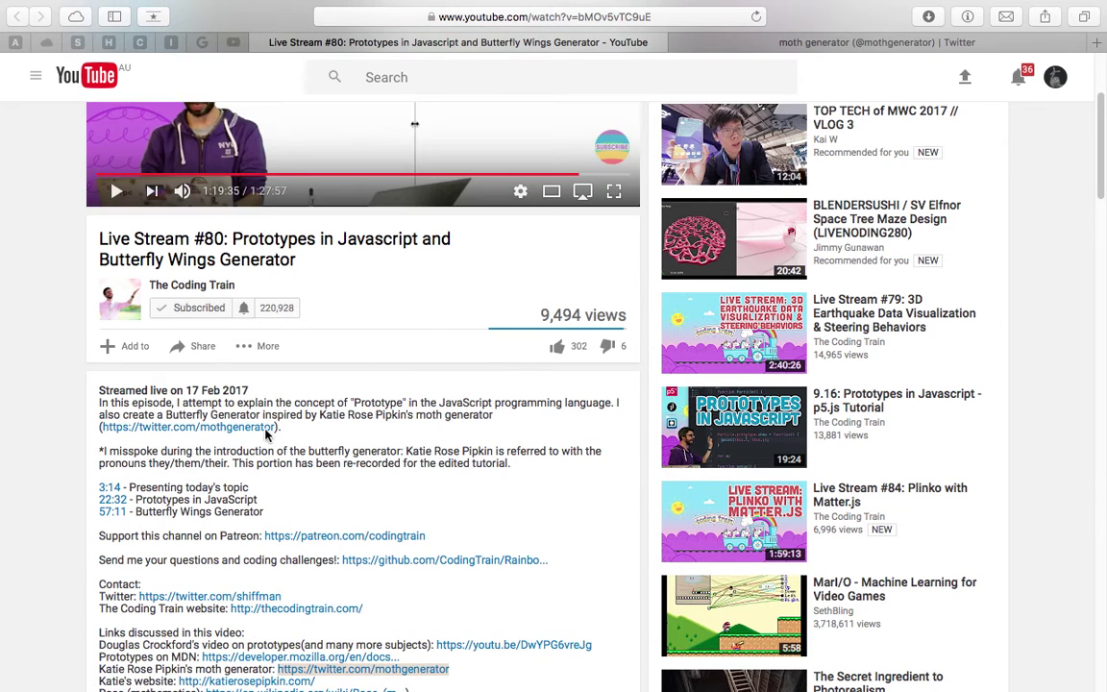
scroll(265, 347, "up", 1)
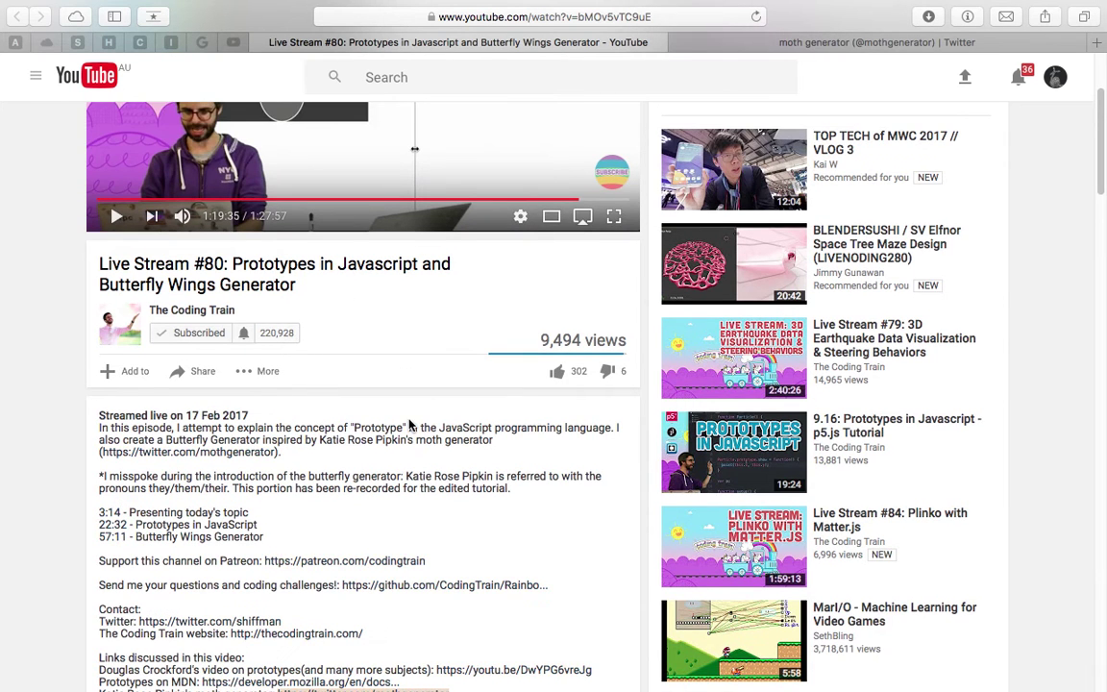
scroll(426, 403, "down", 4)
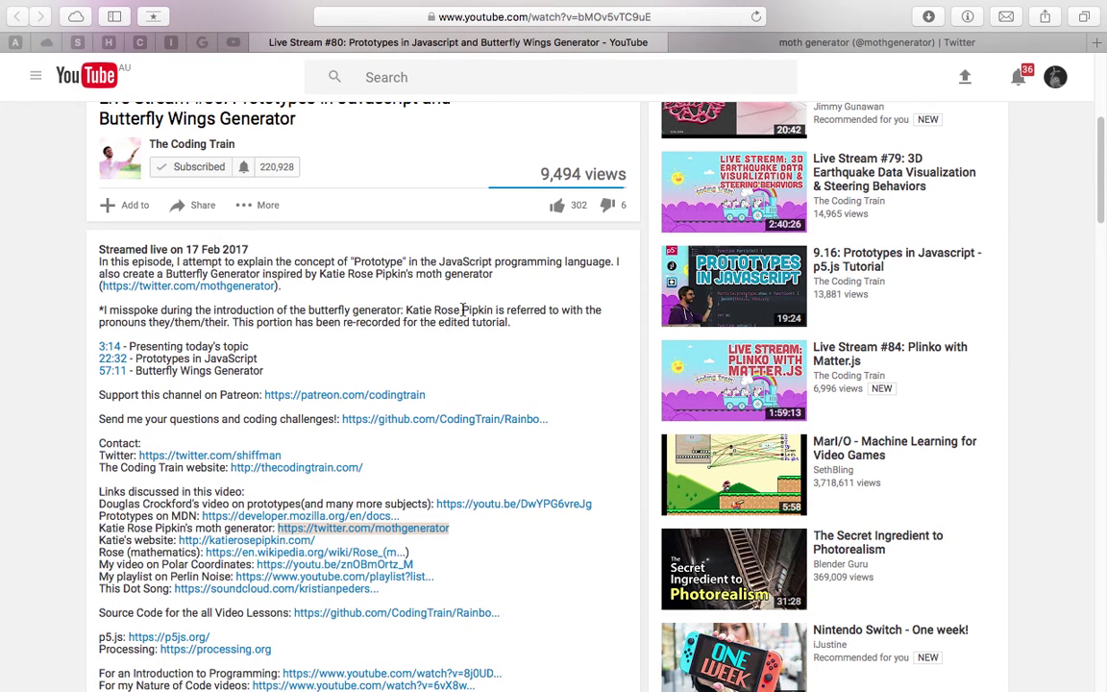
Bring up the moth generator Twitter page and examine the shapes and patterns of the generated moths in its feed
left_click(807, 46)
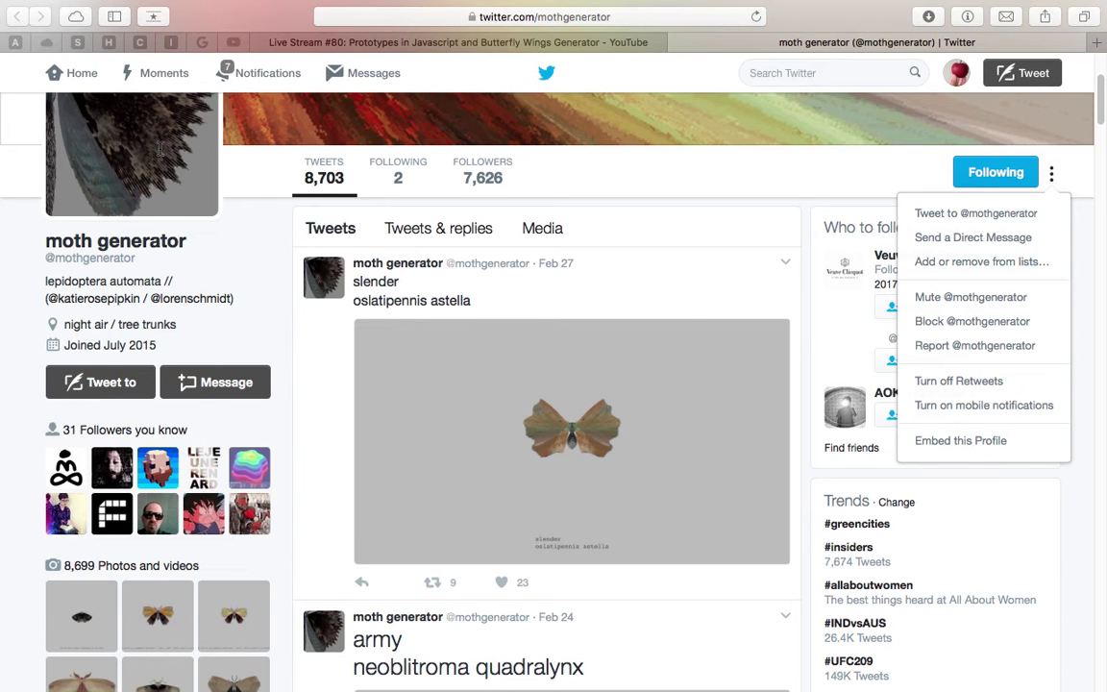
scroll(512, 305, "up", 5)
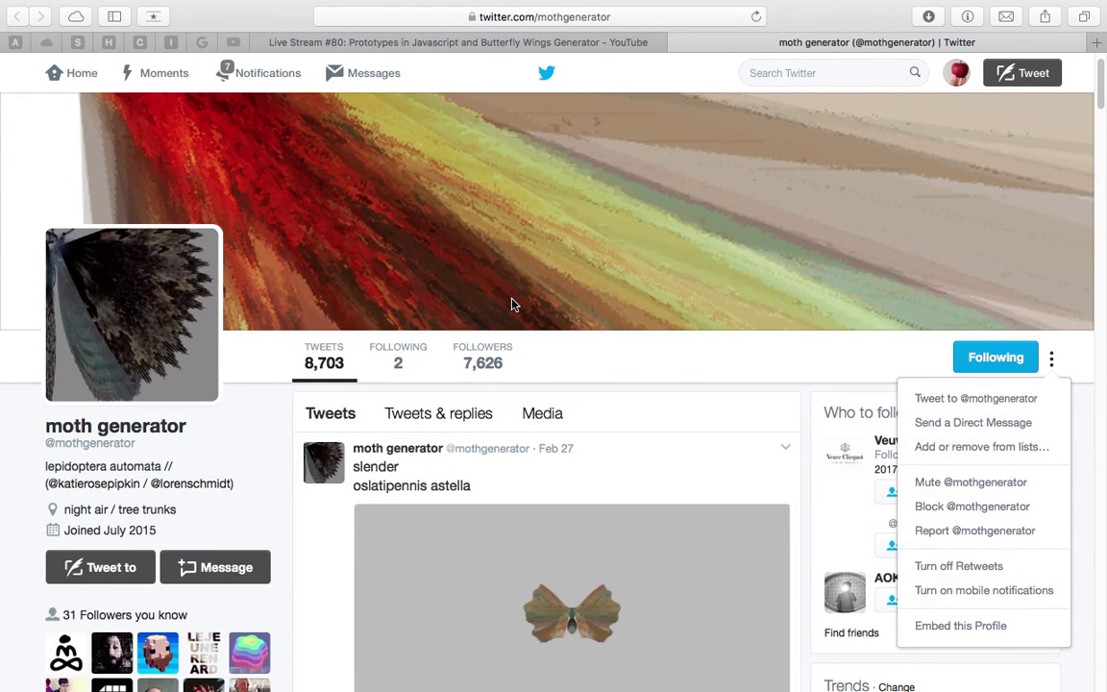
scroll(514, 420, "down", 2)
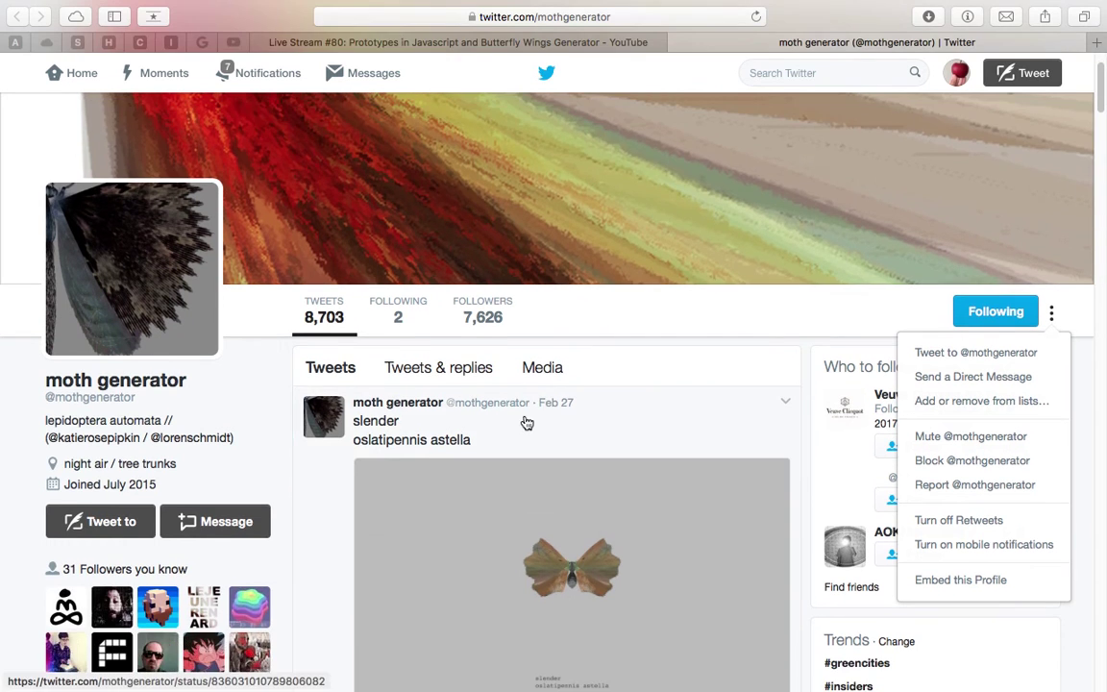
scroll(527, 423, "down", 3)
scroll(1103, 330, "down", 6)
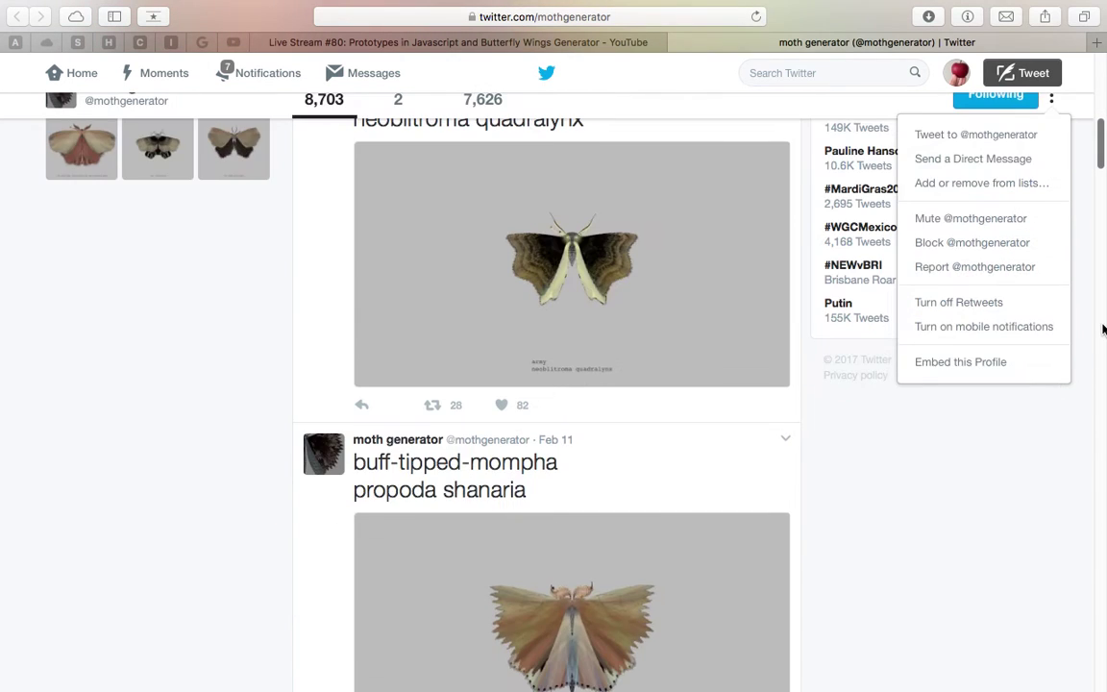
scroll(637, 478, "down", 8)
scroll(587, 372, "up", 3)
scroll(588, 346, "down", 1)
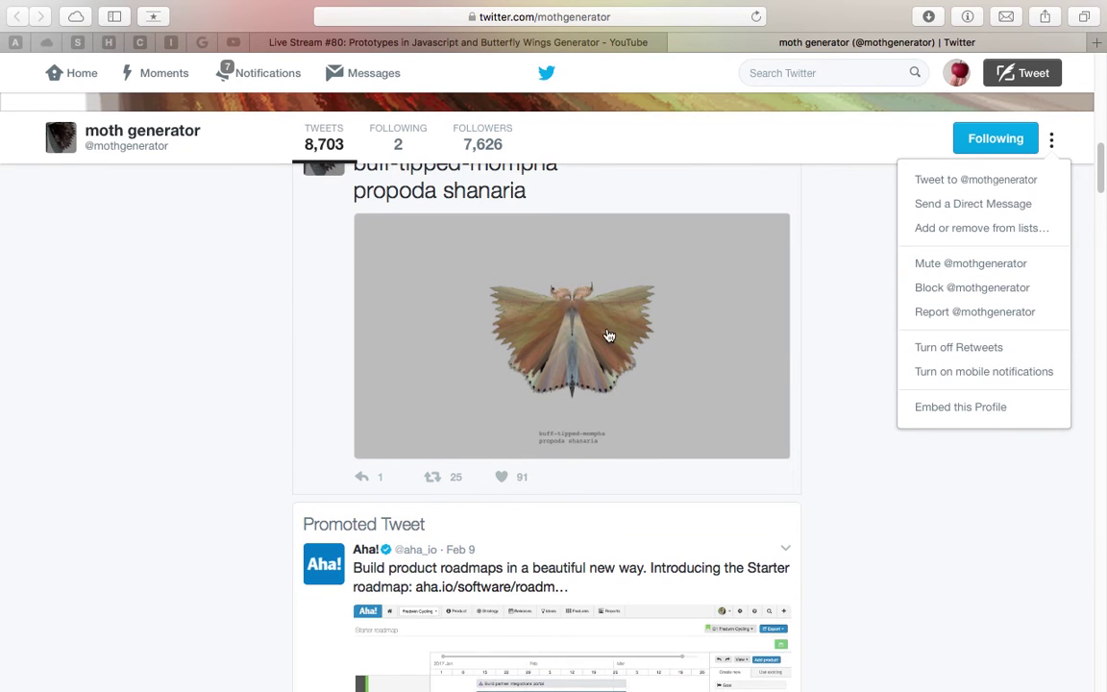
scroll(566, 289, "down", 3)
scroll(577, 370, "down", 8)
scroll(619, 372, "down", 5)
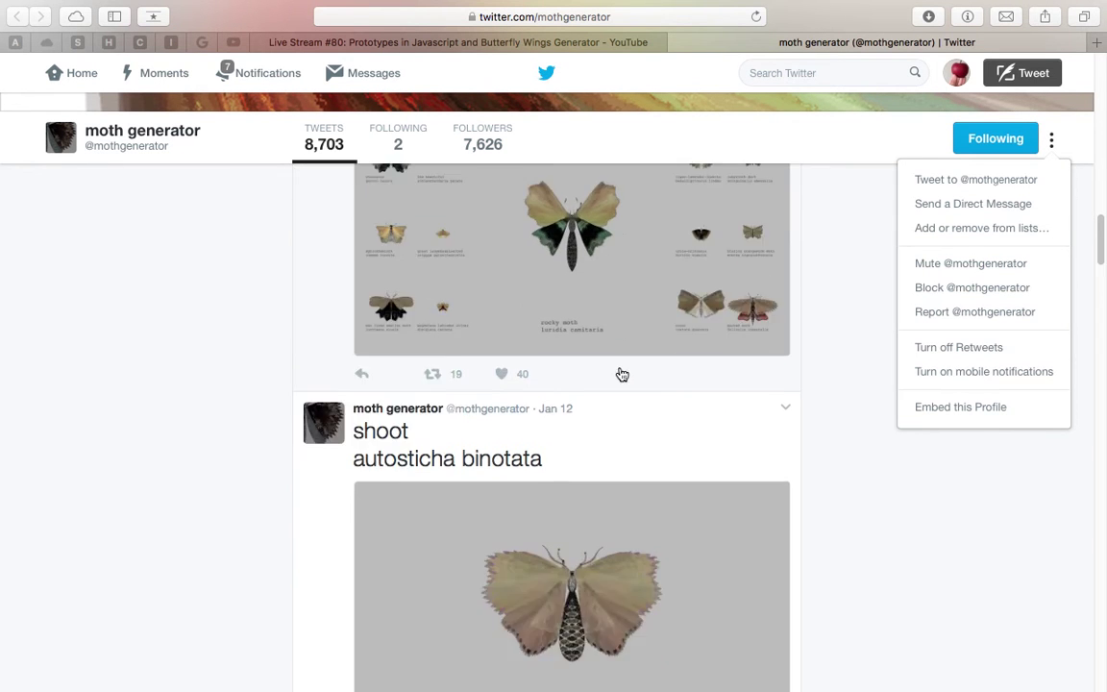
scroll(584, 365, "down", 2)
scroll(596, 327, "down", 6)
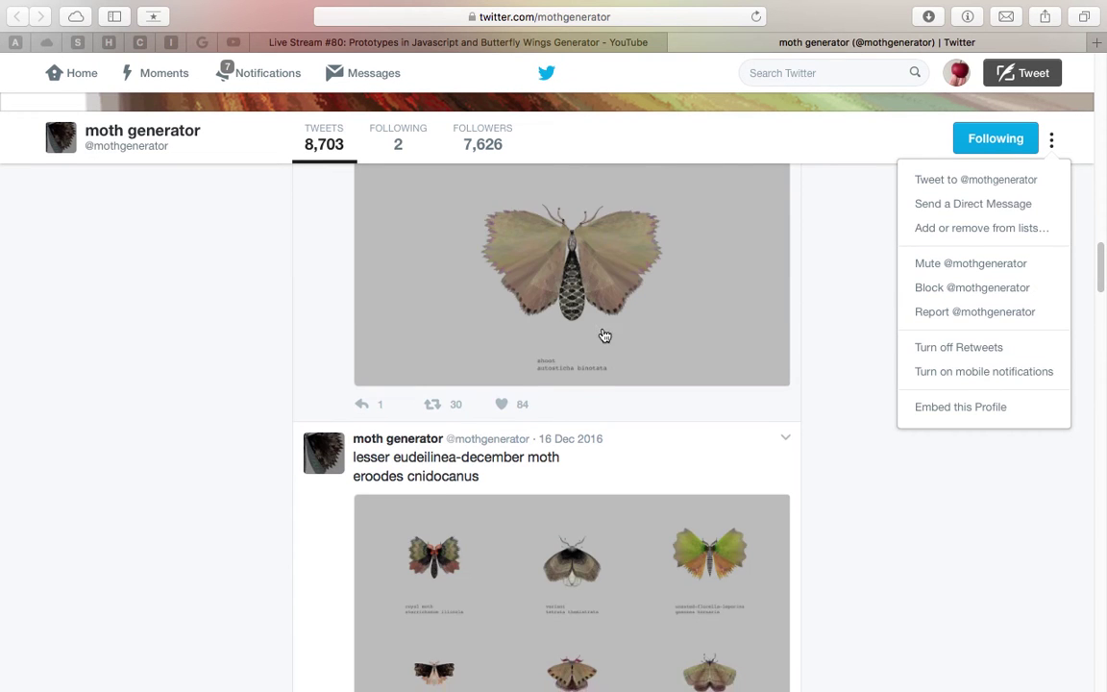
scroll(581, 318, "down", 3)
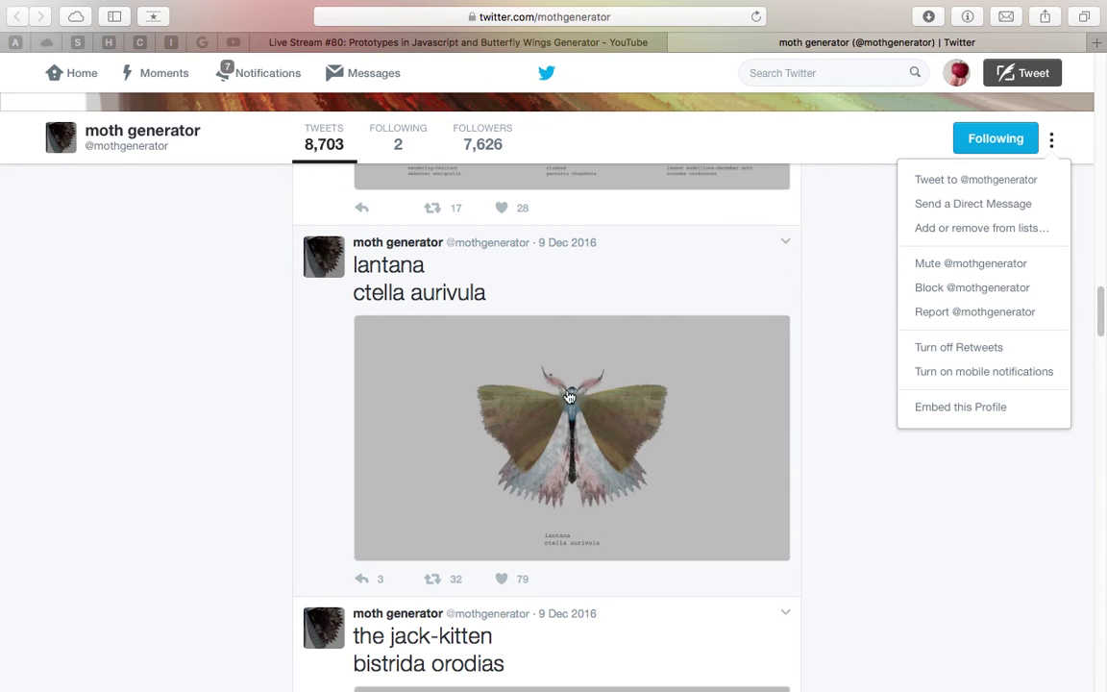
scroll(595, 437, "down", 10)
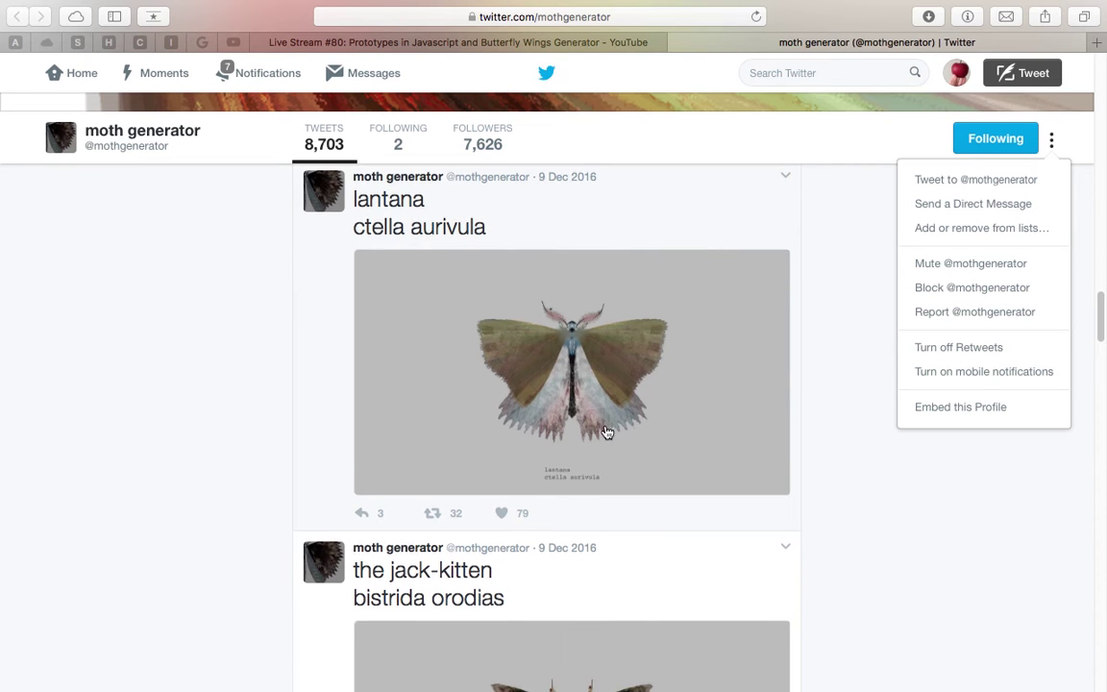
scroll(593, 409, "down", 10)
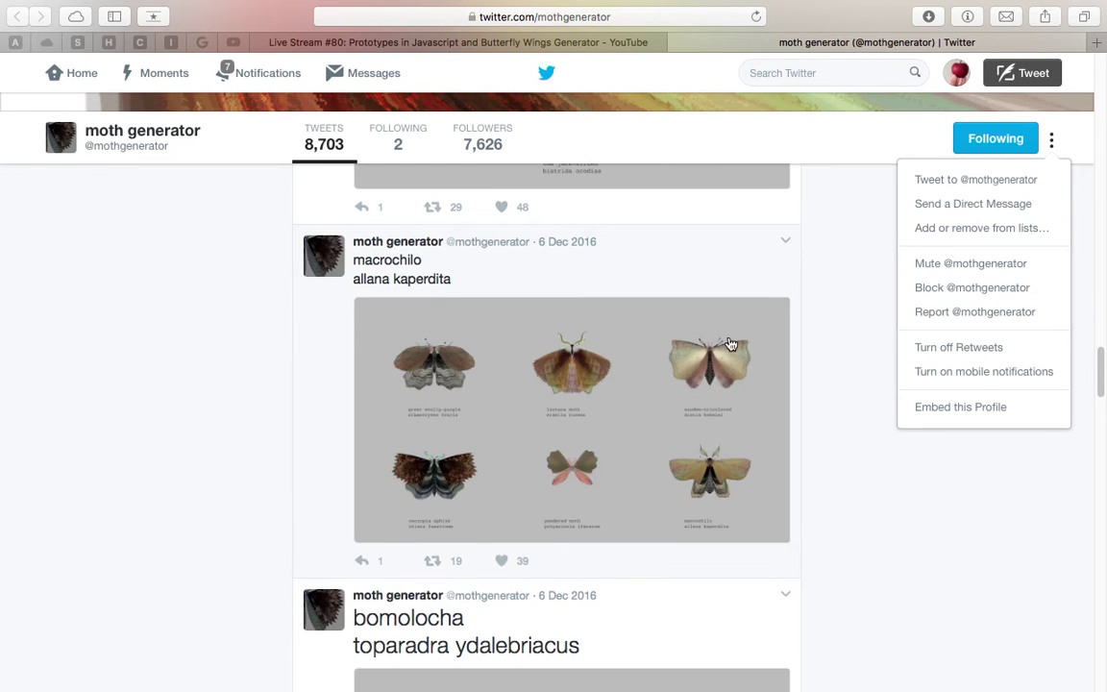
scroll(681, 397, "down", 20)
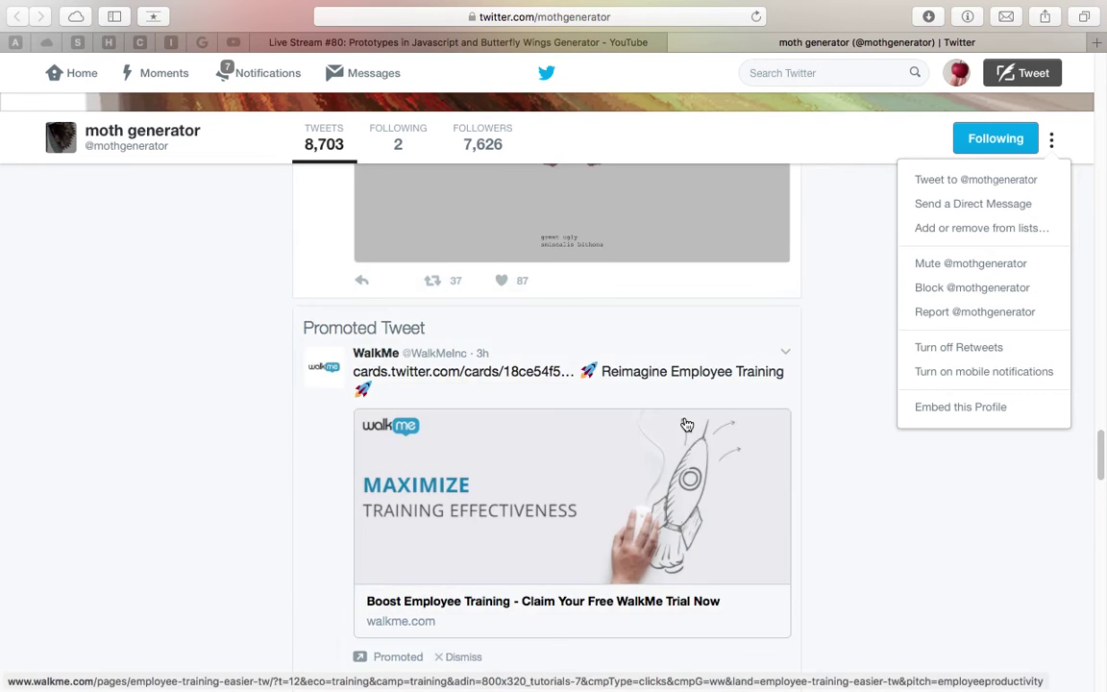
scroll(686, 426, "down", 8)
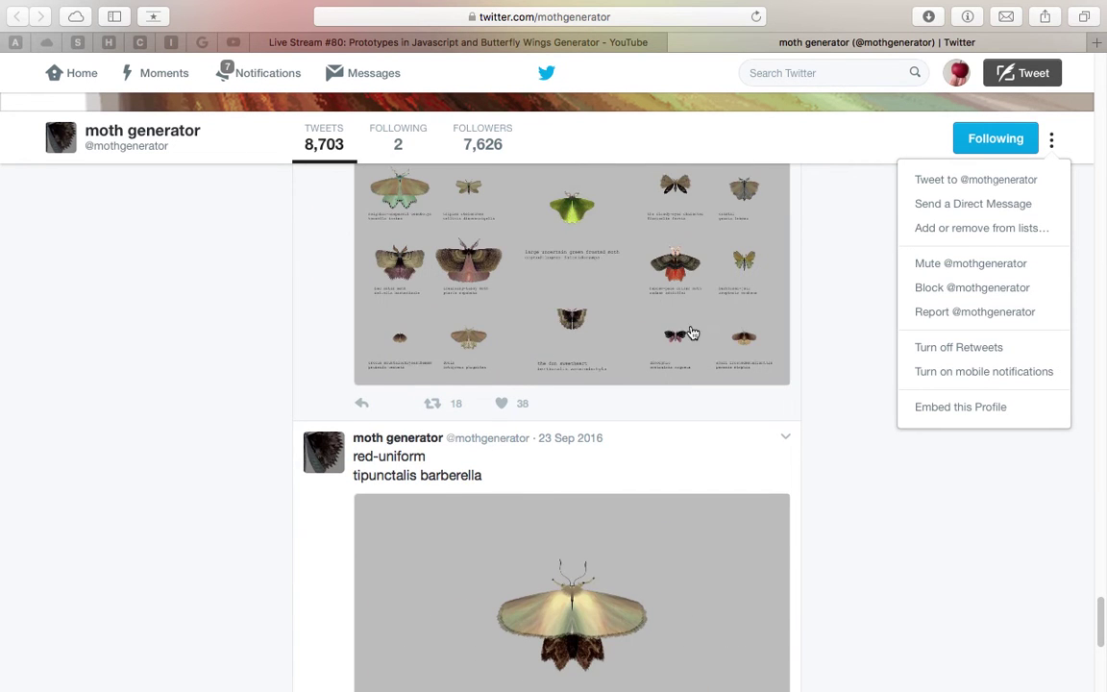
scroll(625, 300, "up", 10)
scroll(659, 297, "up", 20)
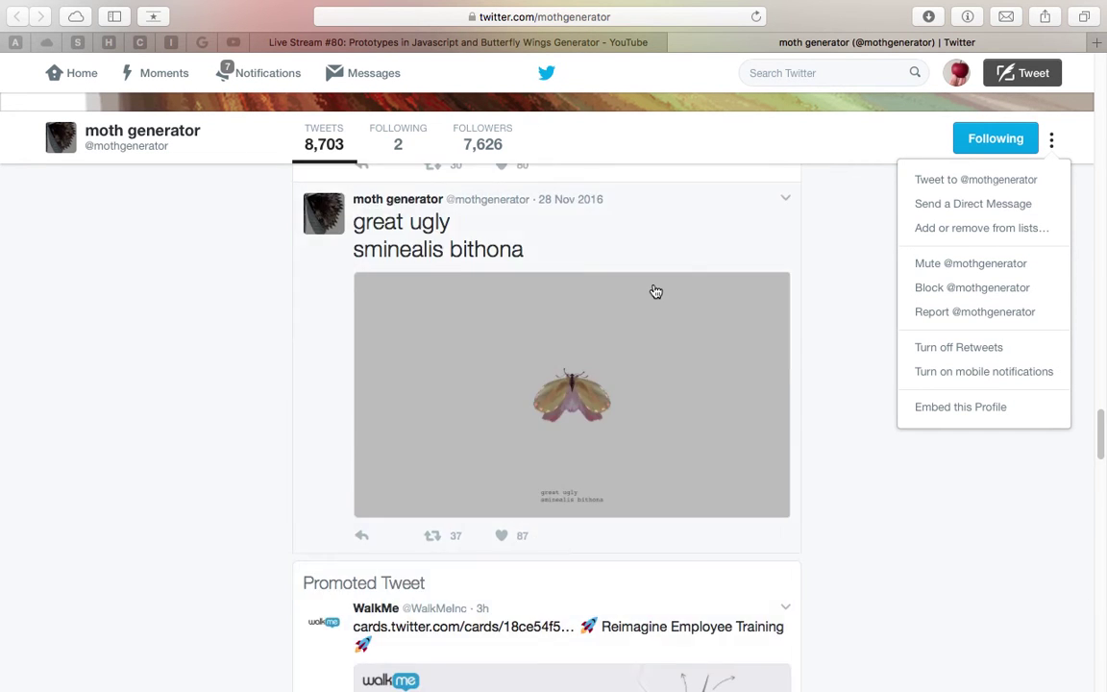
Switch back to Blender and delete all objects from the default scene
mouse_move(109, 5)
left_click(63, 10)
left_click(129, 212)
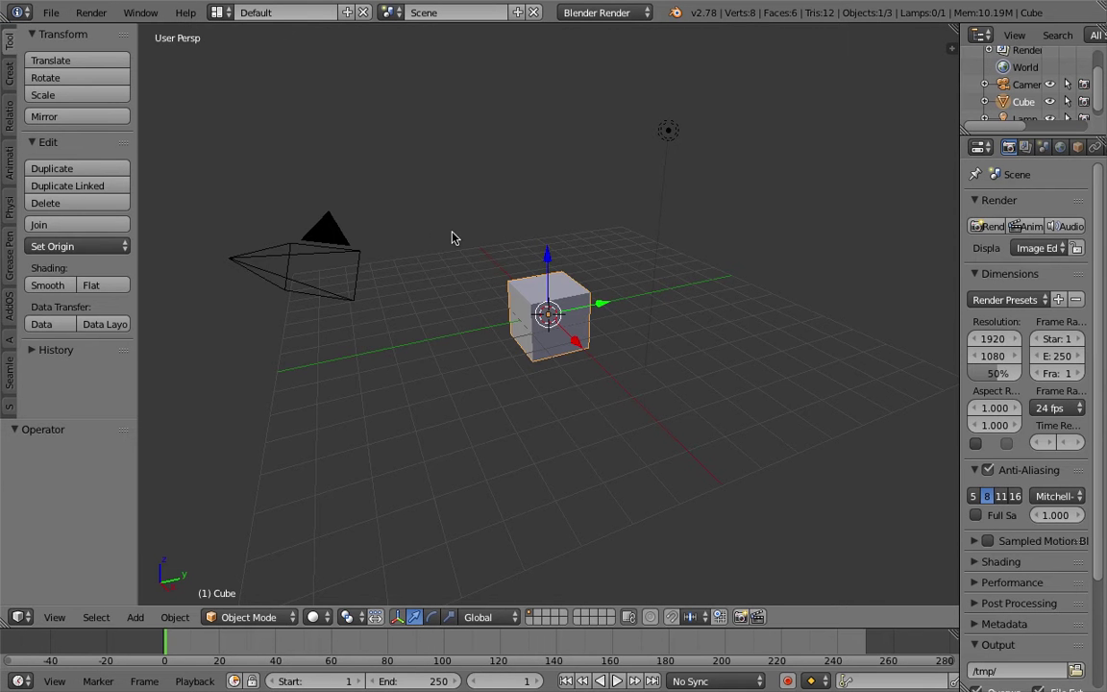
key("a")
key("a")
key("x")
left_click(471, 224)
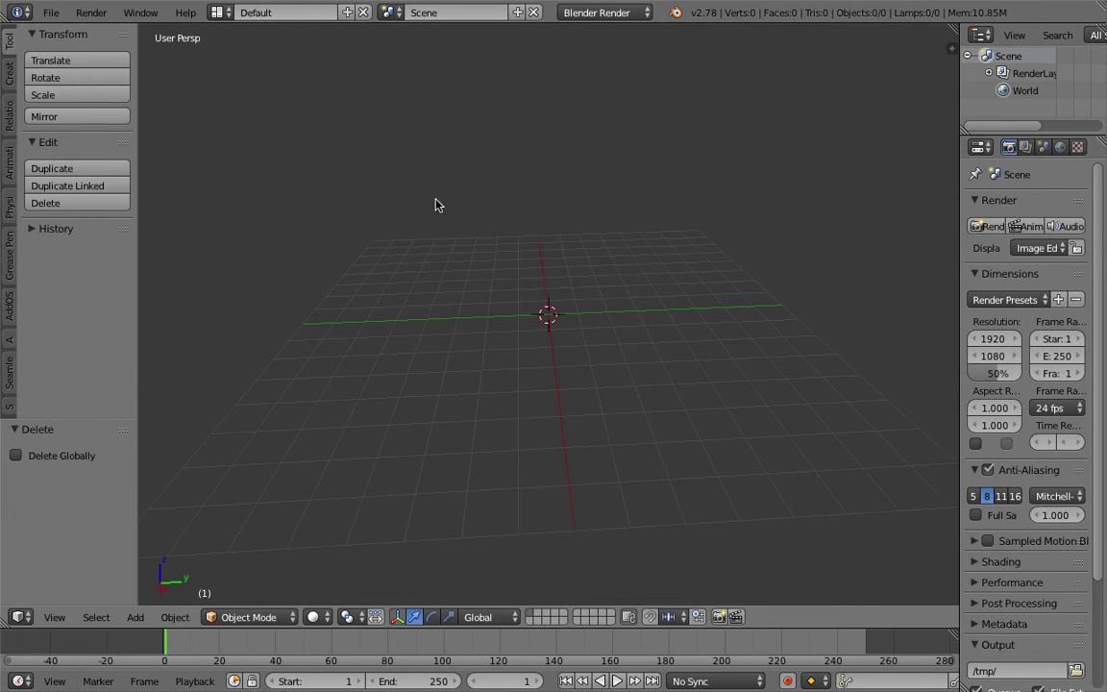
Save the scene to the Desktop as a new Blender file named butterfly_wip_001
left_click(51, 13)
left_click(108, 159)
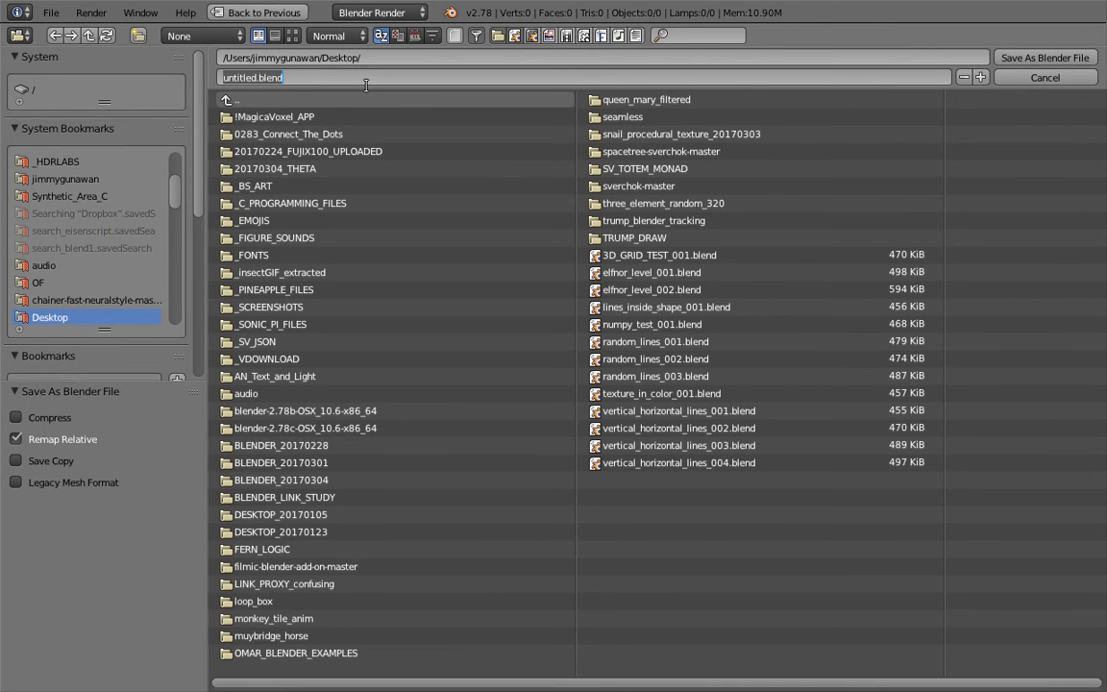
type("butterfly")
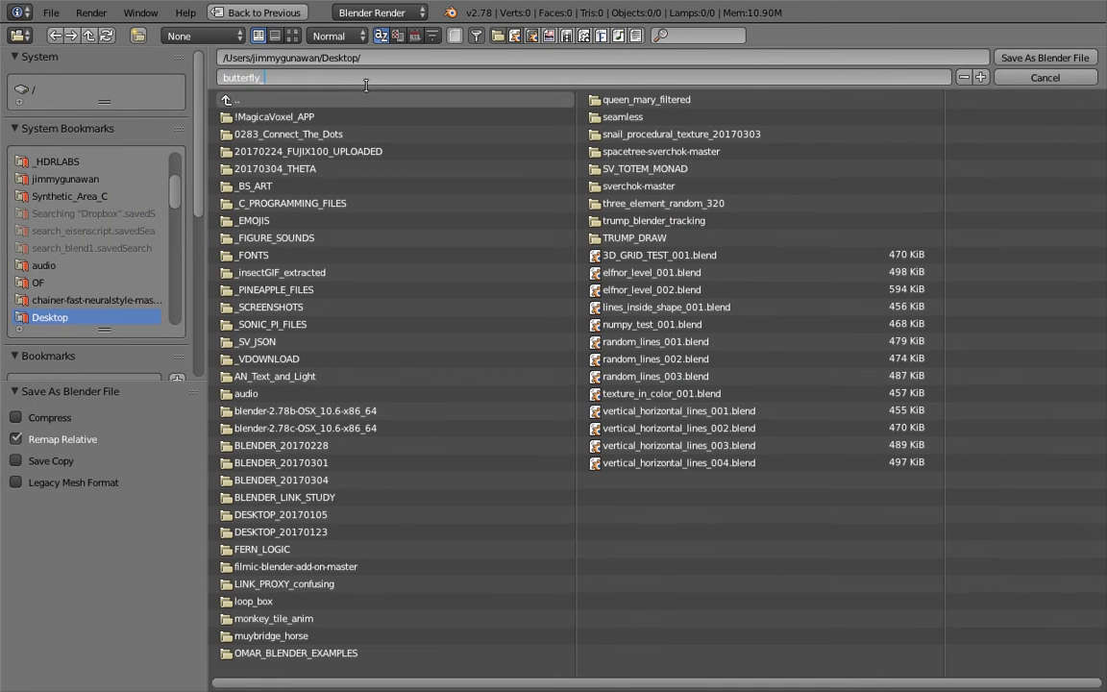
type("_wip_001")
key("Return")
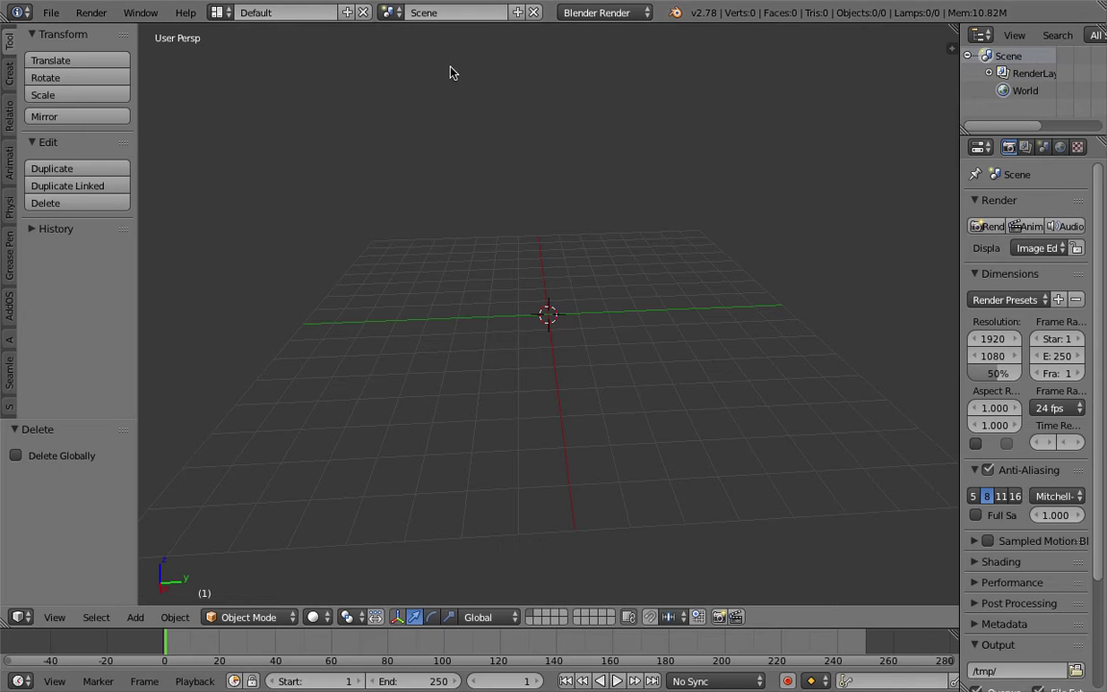
Set up the Compositing layout with the image editor merged into the 3D view, and create a new Sverchok node tree
left_click(219, 13)
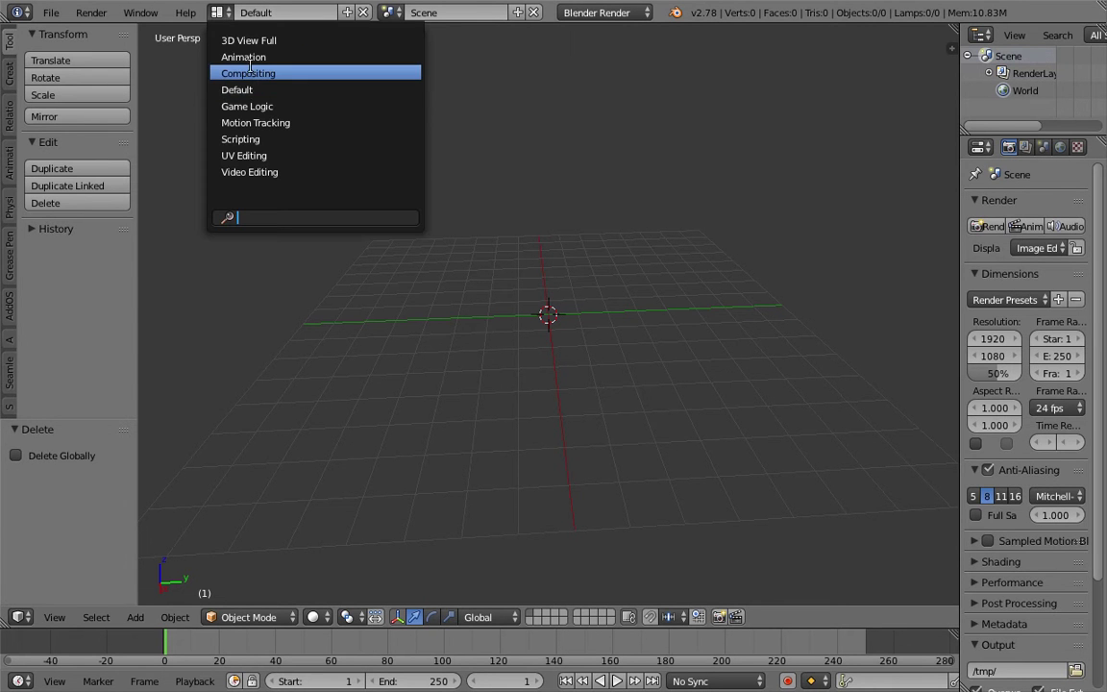
left_click(255, 75)
left_click(202, 402)
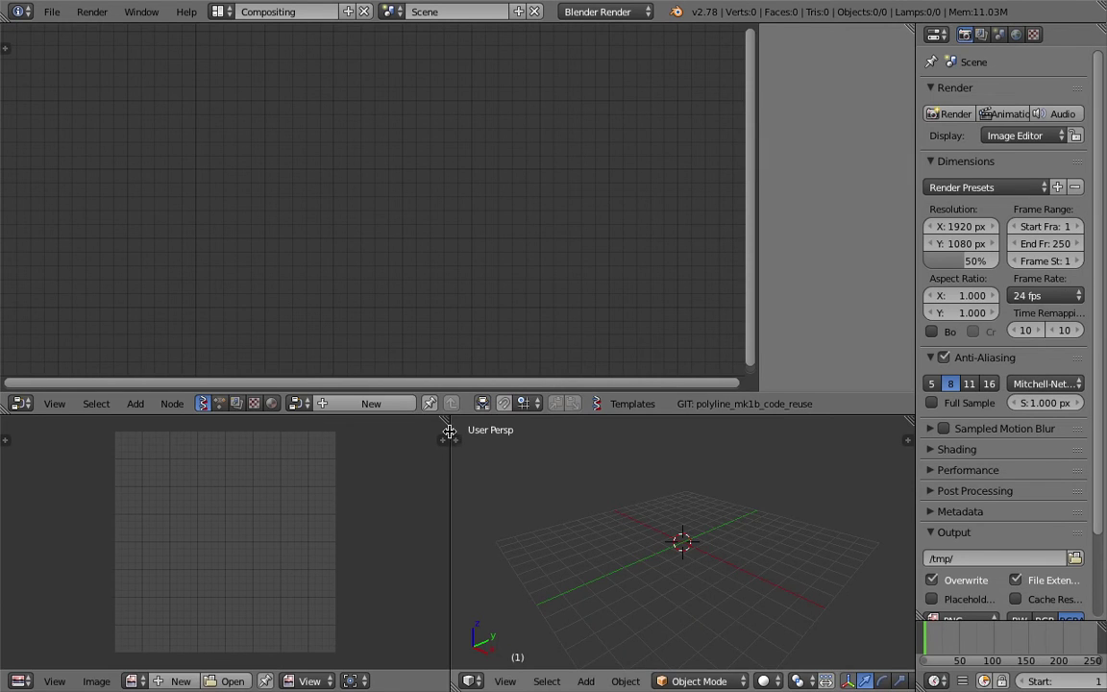
left_click_drag(446, 424, 333, 422)
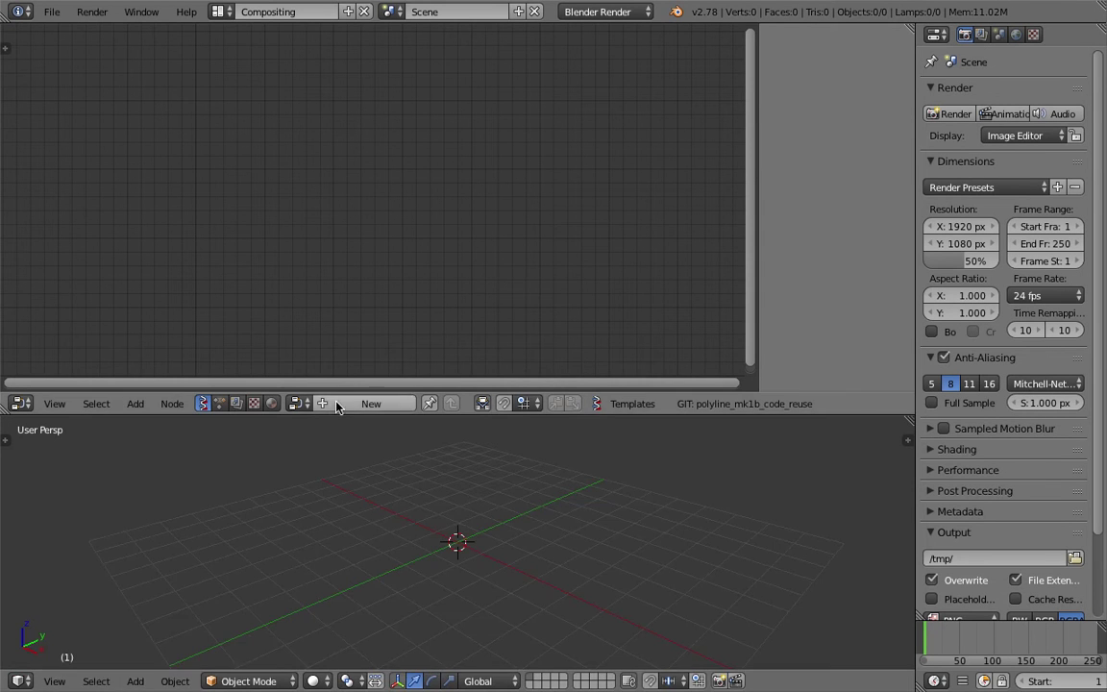
left_click(337, 404)
Set the 3D view to the top view and enlarge its area upward over the node editor
left_click(55, 682)
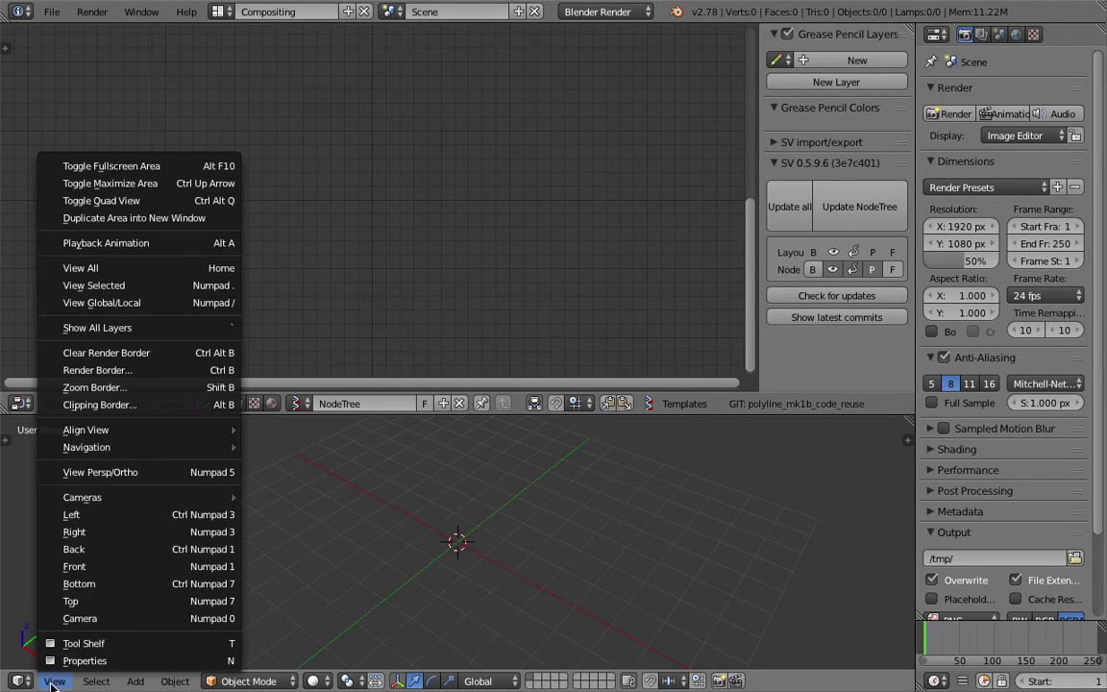
left_click(99, 598)
left_click_drag(536, 417, 554, 291)
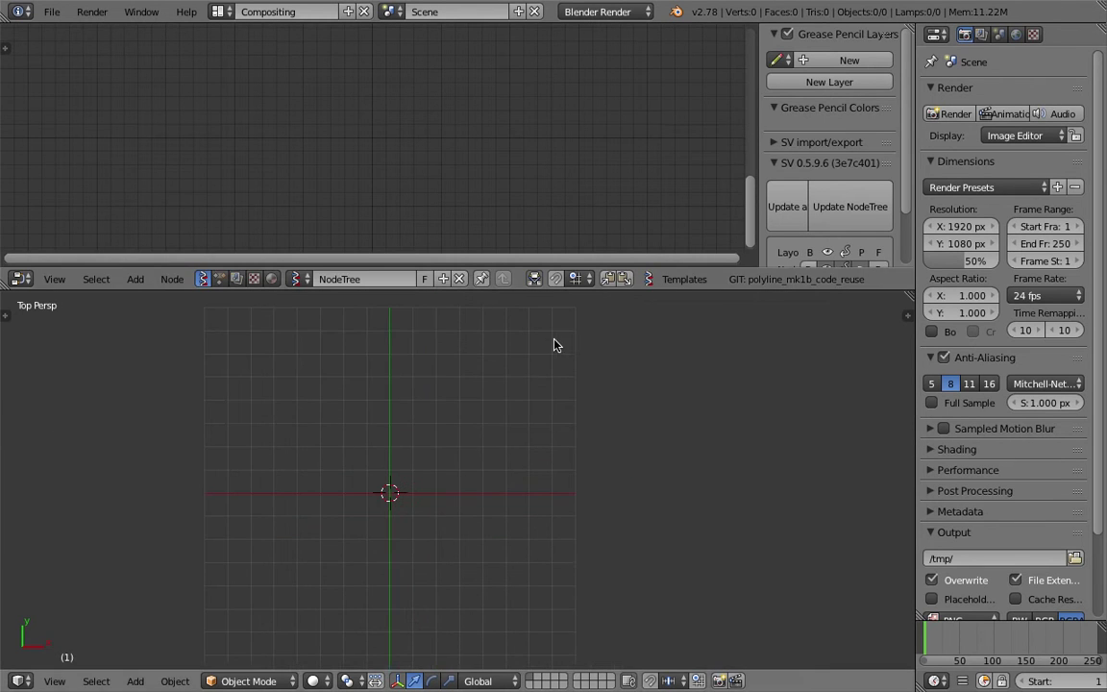
left_click(908, 313)
key("n")
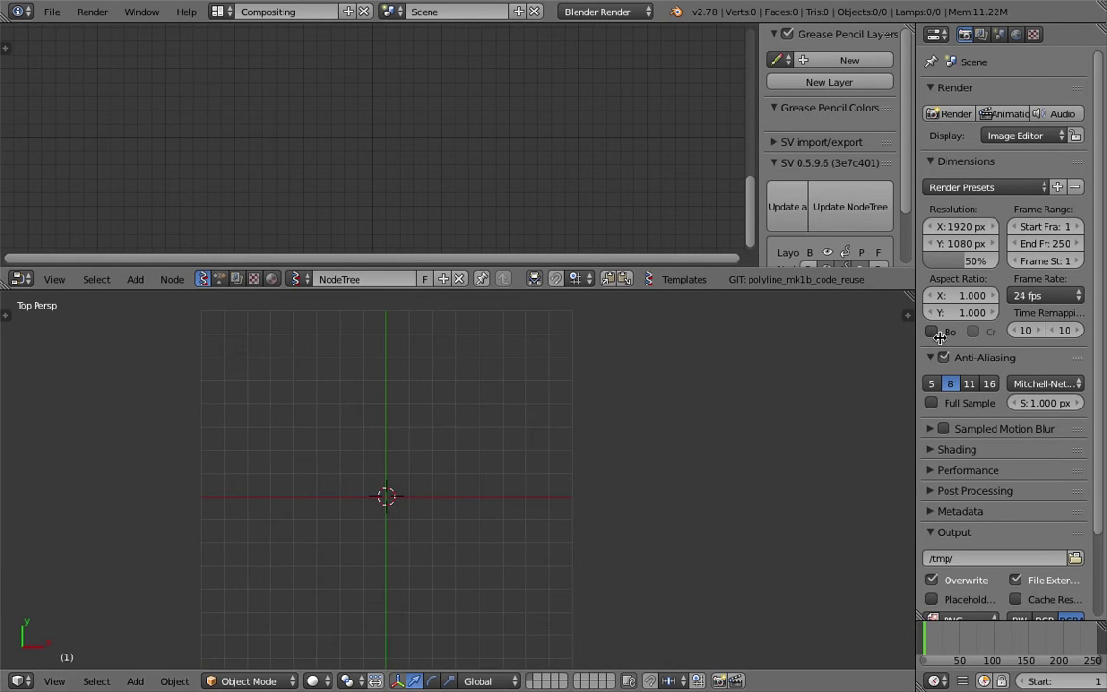
Sketch a butterfly with Grease Pencil in the empty space beside the grid, with a body, antennae and upper and lower wings
middle_click_drag(686, 398, 466, 390, "shift")
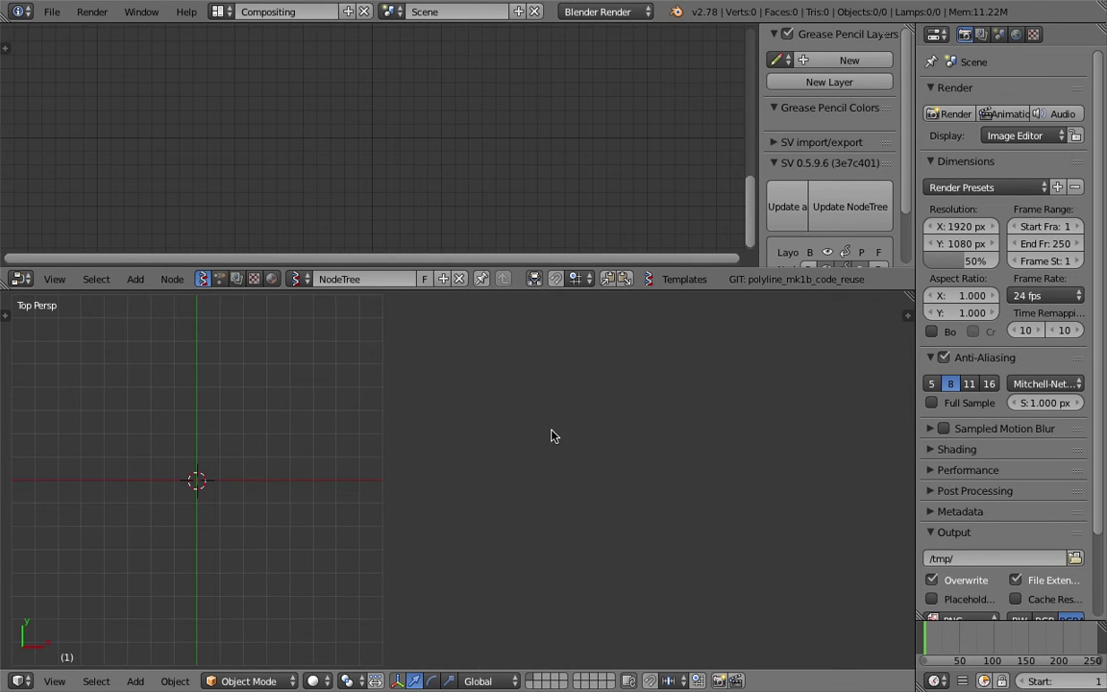
mouse_move(606, 442)
left_mouse_down()
mouse_move(607, 577)
mouse_move(628, 452)
mouse_move(594, 416)
mouse_move(630, 377)
mouse_move(610, 432)
mouse_move(574, 407)
mouse_move(582, 416)
left_mouse_up()
mouse_move(625, 469)
left_mouse_down()
mouse_move(692, 384)
mouse_move(717, 477)
mouse_move(709, 522)
mouse_move(680, 575)
mouse_move(626, 552)
left_mouse_up()
mouse_move(592, 465)
left_mouse_down()
mouse_move(521, 383)
mouse_move(558, 481)
mouse_move(517, 541)
mouse_move(590, 530)
left_mouse_up()
middle_click_drag(674, 460, 613, 466, "shift")
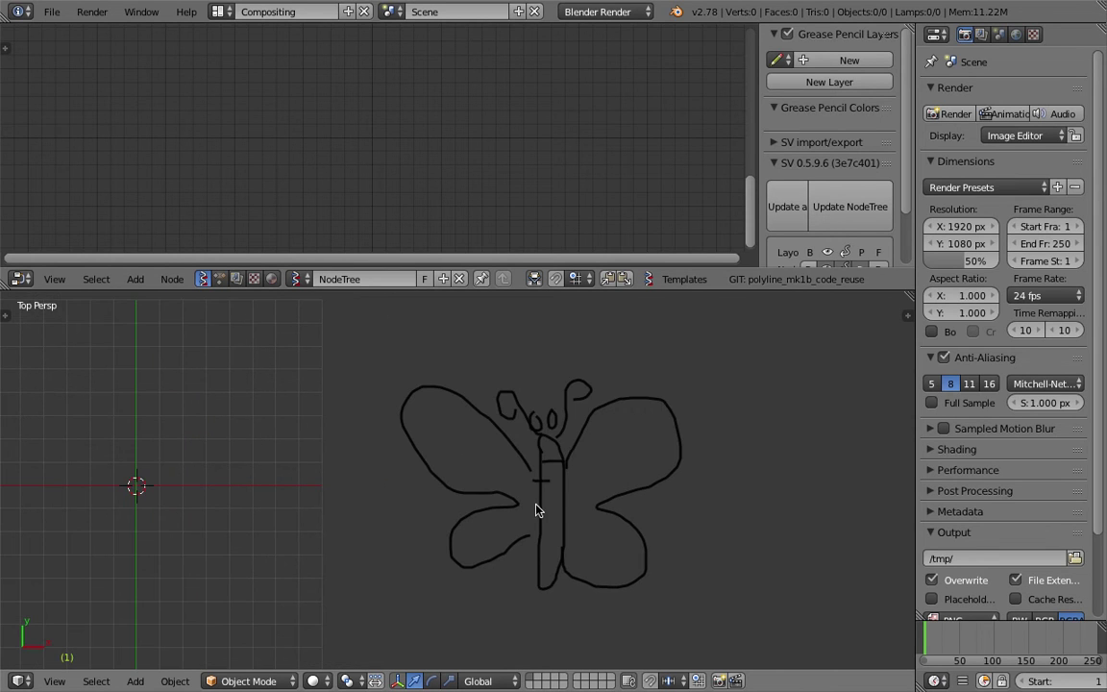
Change the Grease Pencil stroke colour of the butterfly sketch from the palette to white
left_click(901, 315)
scroll(851, 429, "down", 6)
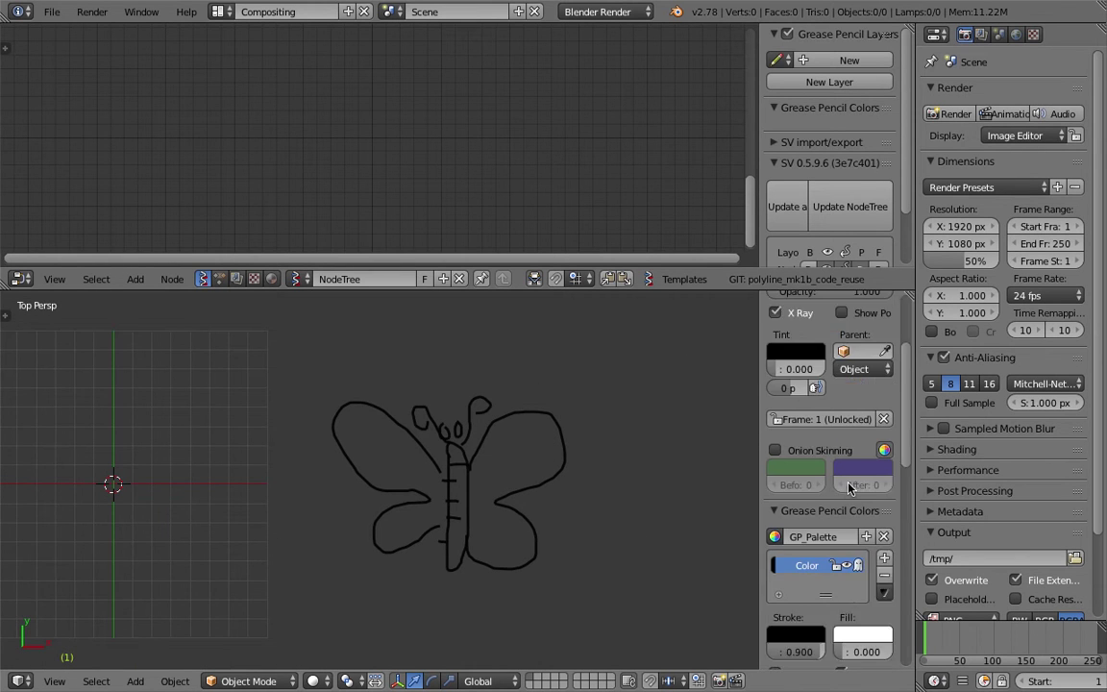
left_click(794, 535)
left_click_drag(914, 384, 915, 302)
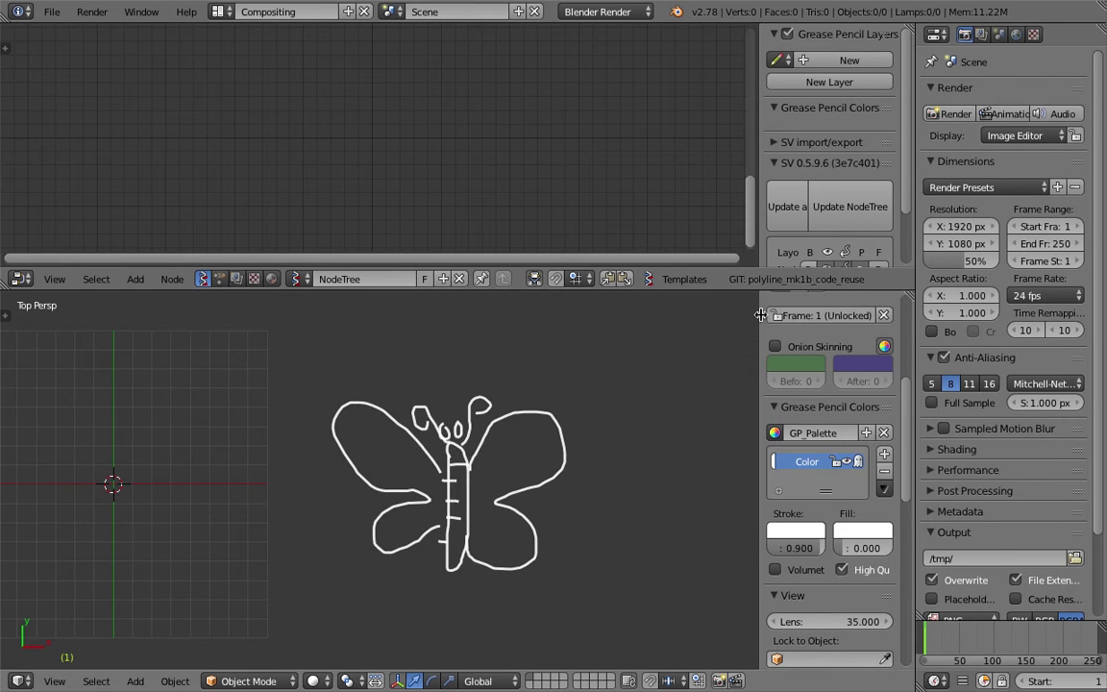
key("n")
Sketch a one-sided upper and lower wing outline beside the butterfly, with a dashed vertical symmetry line along its open edge
middle_click_drag(634, 453, 455, 449, "shift")
scroll(476, 425, "up", 1)
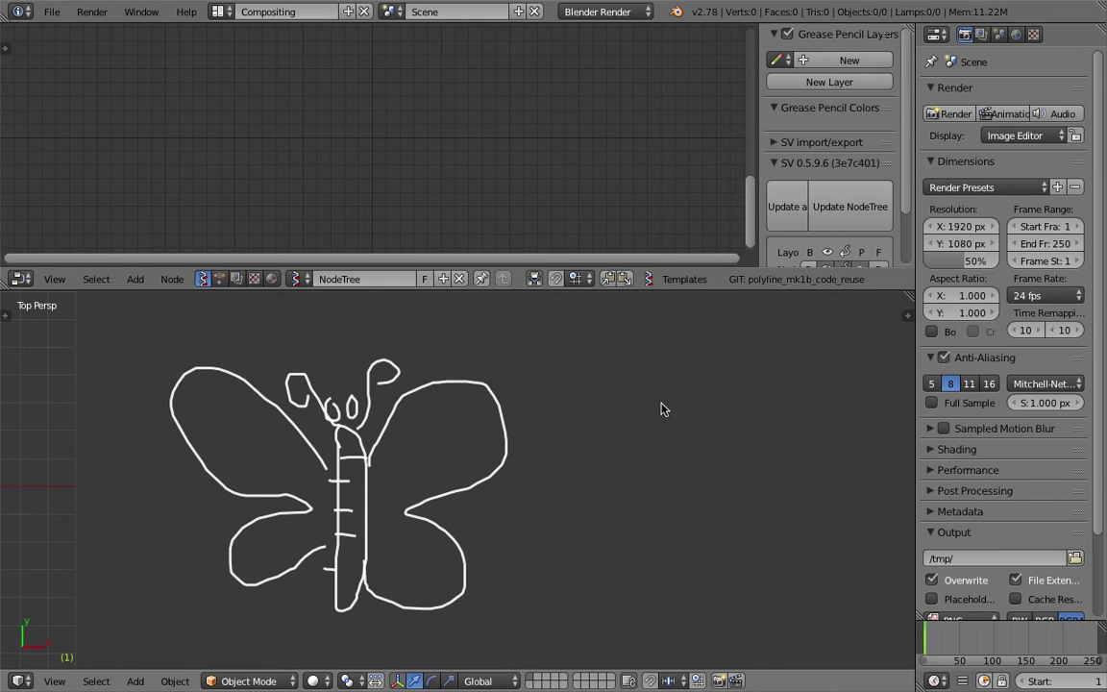
mouse_move(655, 414)
left_mouse_down()
mouse_move(699, 341)
mouse_move(797, 365)
mouse_move(731, 458)
mouse_move(676, 465)
mouse_move(766, 503)
mouse_move(735, 574)
mouse_move(666, 539)
left_mouse_up()
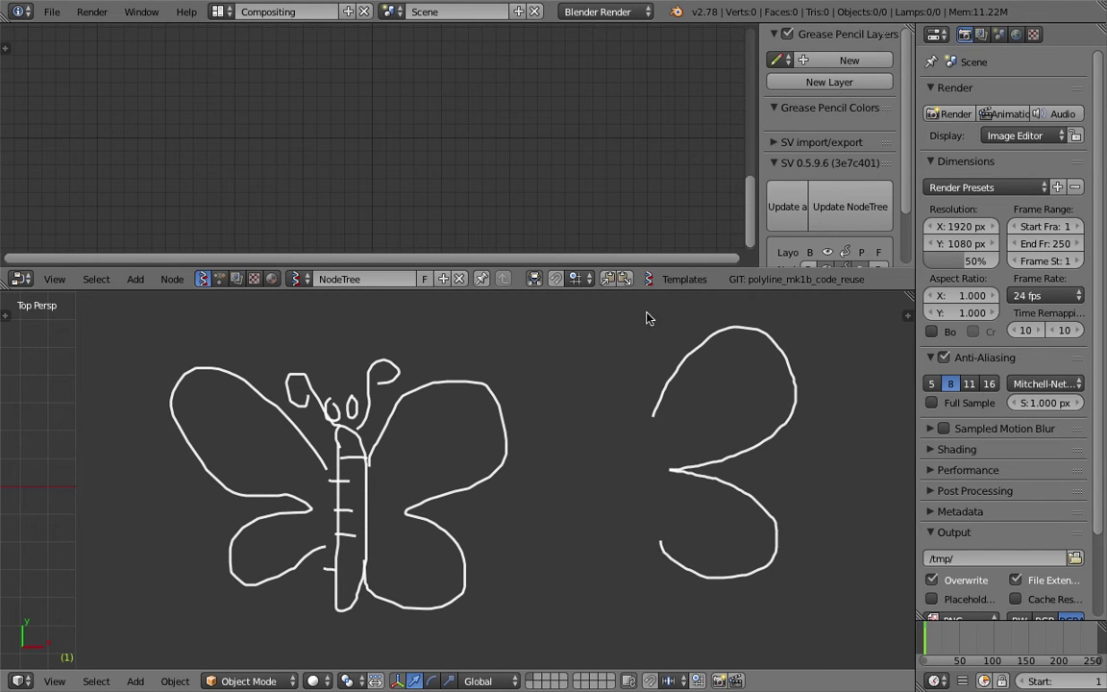
left_click_drag(649, 410, 658, 602)
scroll(694, 387, "down", 2)
middle_click_drag(706, 415, 571, 450, "shift")
middle_click_drag(477, 589, 497, 553, "shift")
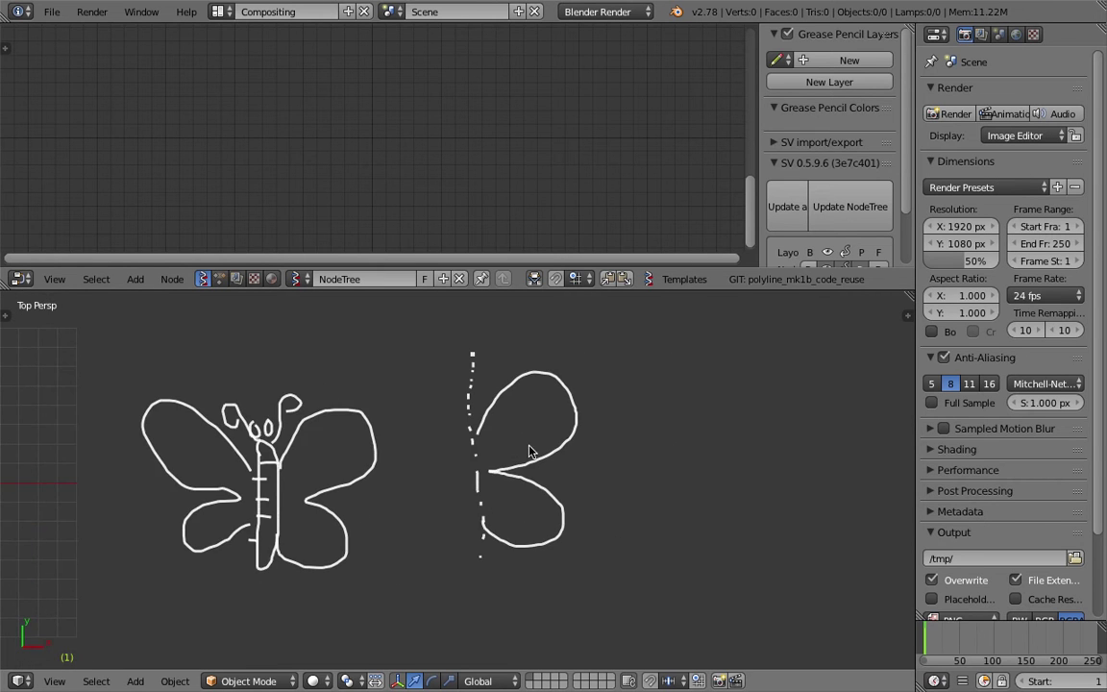
Sketch a single wing loop beside the half wings, plus a large circle overlaid with a jagged, wavy outline
scroll(529, 452, "up", 2)
mouse_move(691, 423)
left_mouse_down()
mouse_move(707, 356)
mouse_move(852, 375)
mouse_move(781, 442)
mouse_move(714, 449)
left_mouse_up()
scroll(736, 458, "down", 3)
middle_click_drag(735, 458, 597, 454, "shift")
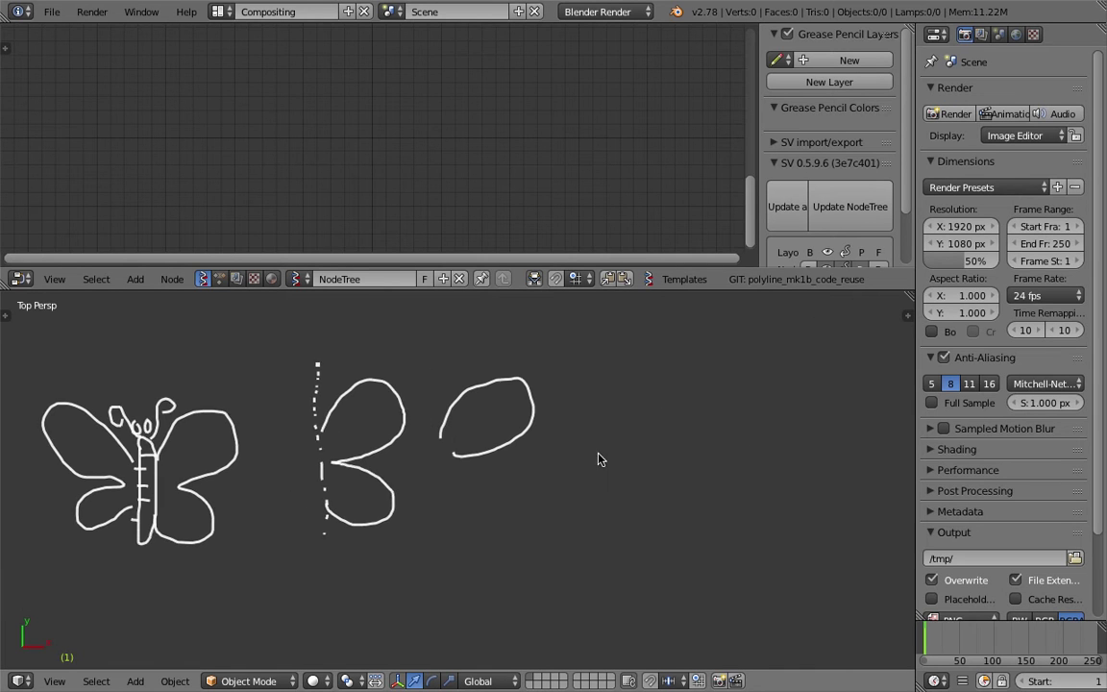
mouse_move(591, 459)
left_mouse_down()
mouse_move(593, 434)
mouse_move(724, 363)
mouse_move(752, 458)
mouse_move(638, 501)
left_mouse_up()
mouse_move(607, 392)
left_mouse_down()
mouse_move(694, 361)
mouse_move(742, 383)
mouse_move(719, 512)
mouse_move(668, 519)
mouse_move(615, 477)
left_mouse_up()
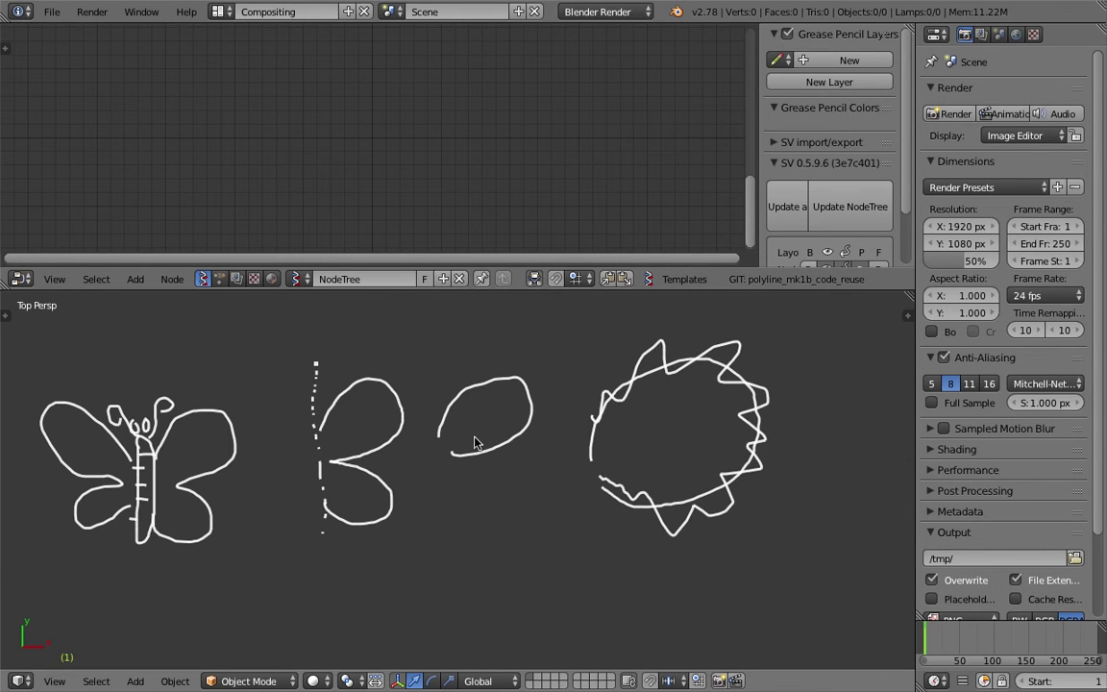
Sketch an irregular wing silhouette with several lobes in the empty space below the half-wing outline
middle_click_drag(551, 399, 645, 415, "shift")
mouse_move(669, 464)
middle_mouse_down("shift")
mouse_move(716, 443)
mouse_move(705, 476)
mouse_move(447, 442)
mouse_move(512, 477)
middle_mouse_up("shift")
middle_click_drag(529, 521, 495, 519)
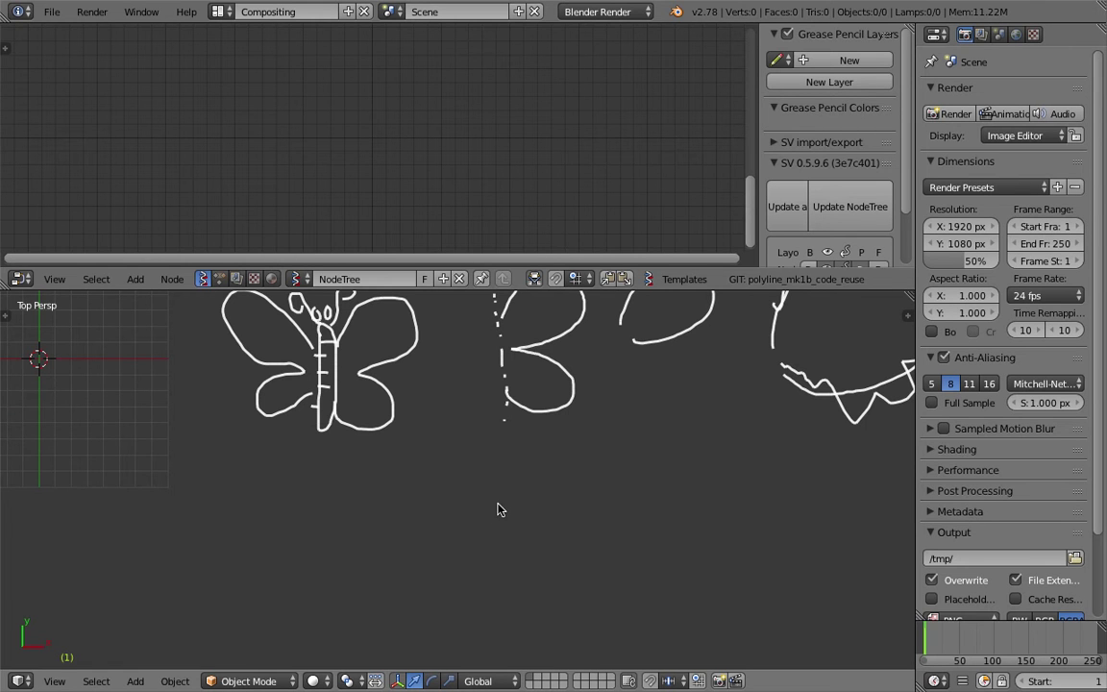
middle_click_drag(504, 506, 500, 534)
mouse_move(525, 505)
left_mouse_down()
mouse_move(630, 514)
mouse_move(546, 574)
mouse_move(534, 615)
mouse_move(564, 649)
mouse_move(535, 612)
left_mouse_up()
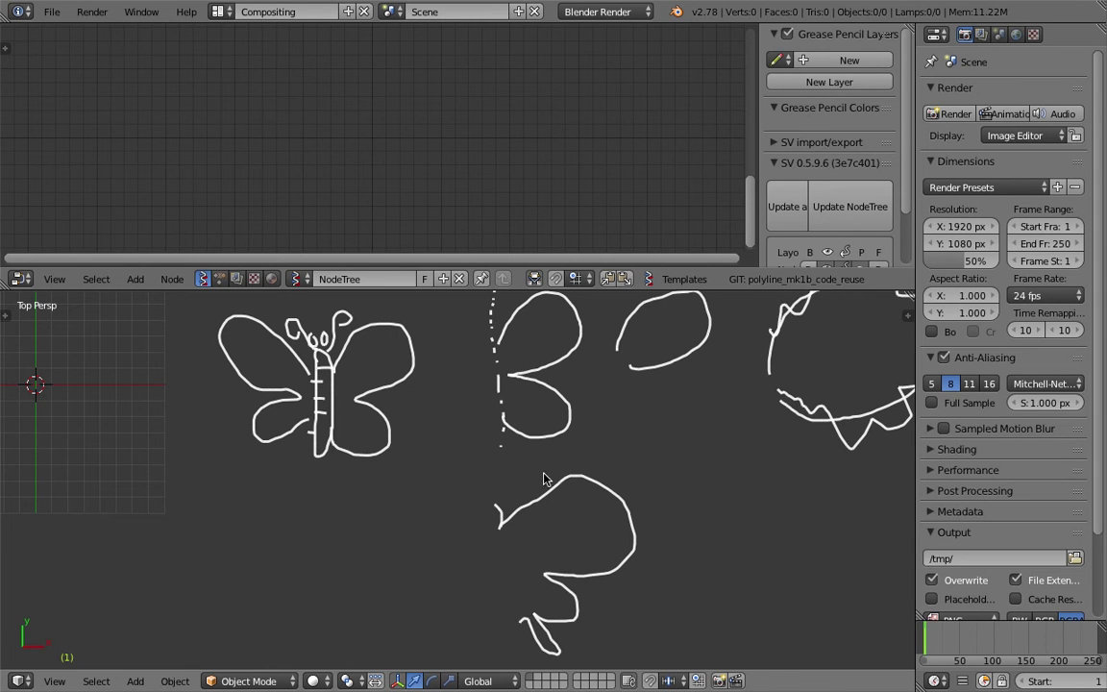
Remove the colour from the Grease Pencil palette to clear all the sketches
scroll(618, 406, "down", 1)
key("n")
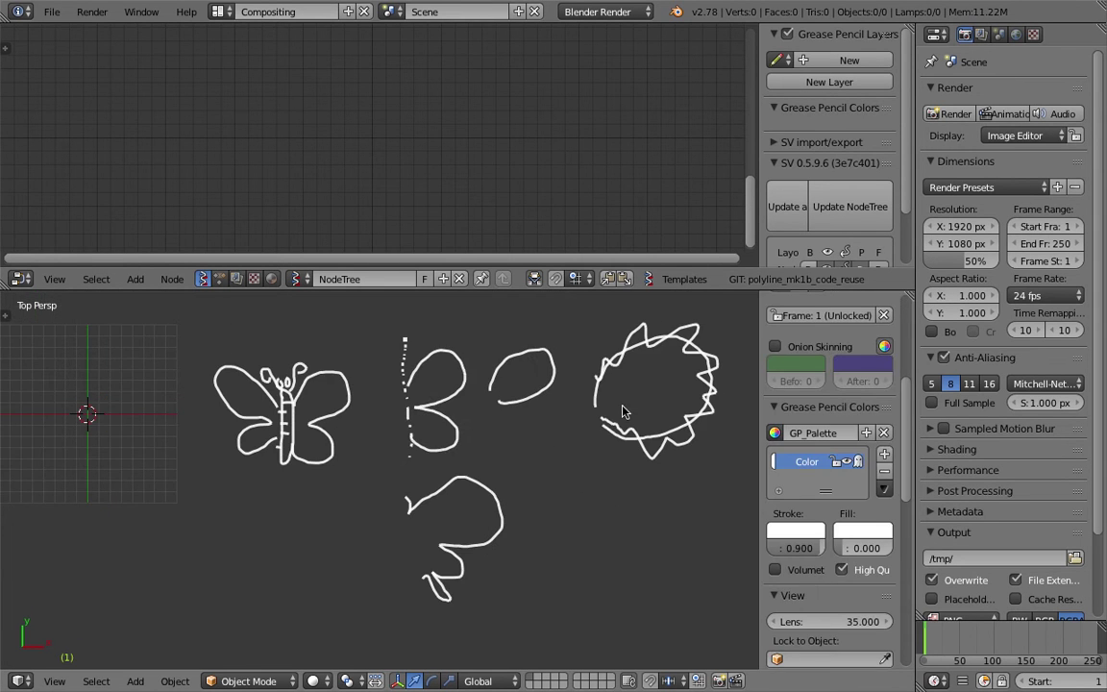
left_click(884, 471)
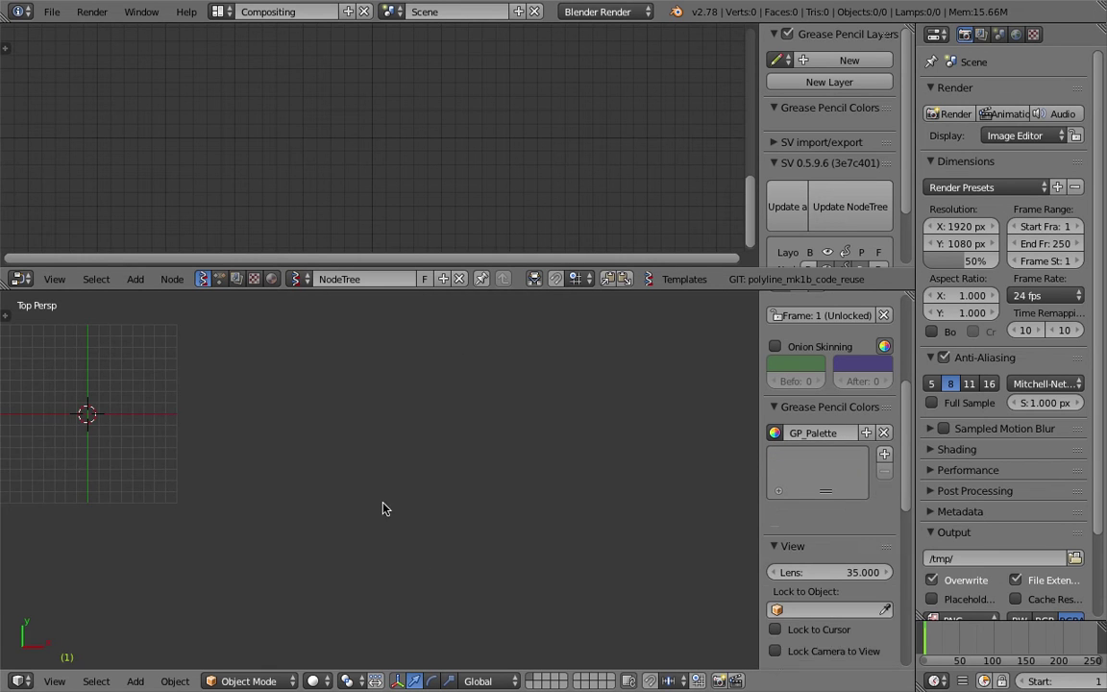
Add a Circle node to the Sverchok node tree
middle_click_drag(326, 410, 511, 452, "shift")
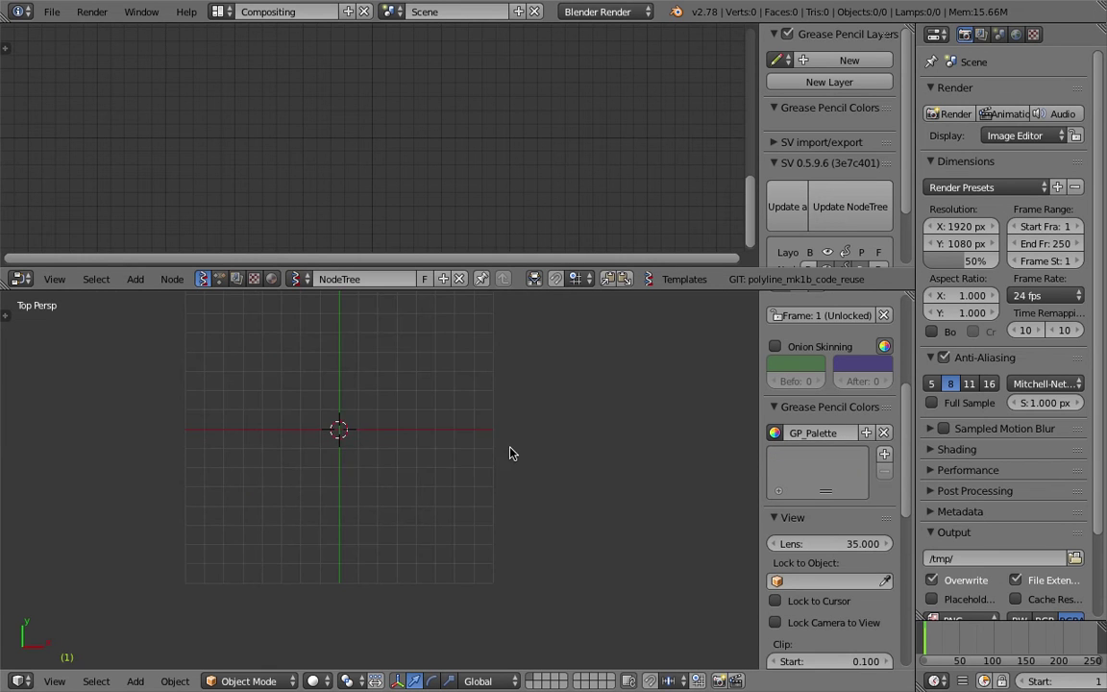
key("shift+a")
left_click(305, 151)
type("cir")
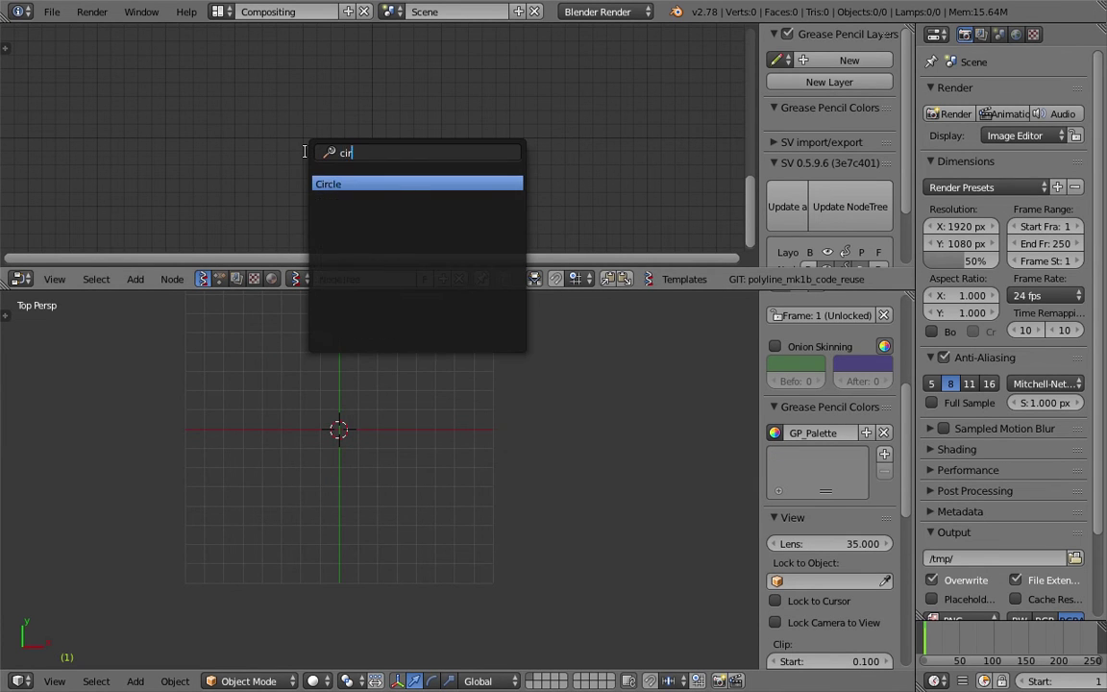
key("Return")
left_click(190, 78)
Add a Viewer Draw node and connect the circle's vertices and edges to its vertices and edg_pol inputs
key("shift+a")
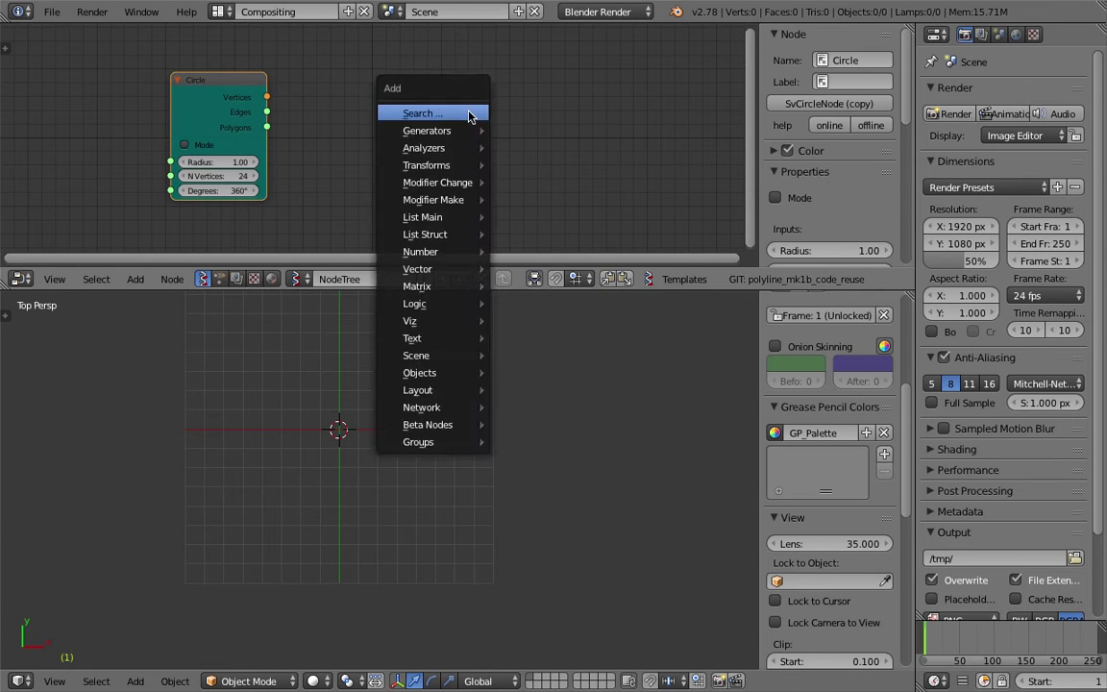
left_click(470, 111)
type("view")
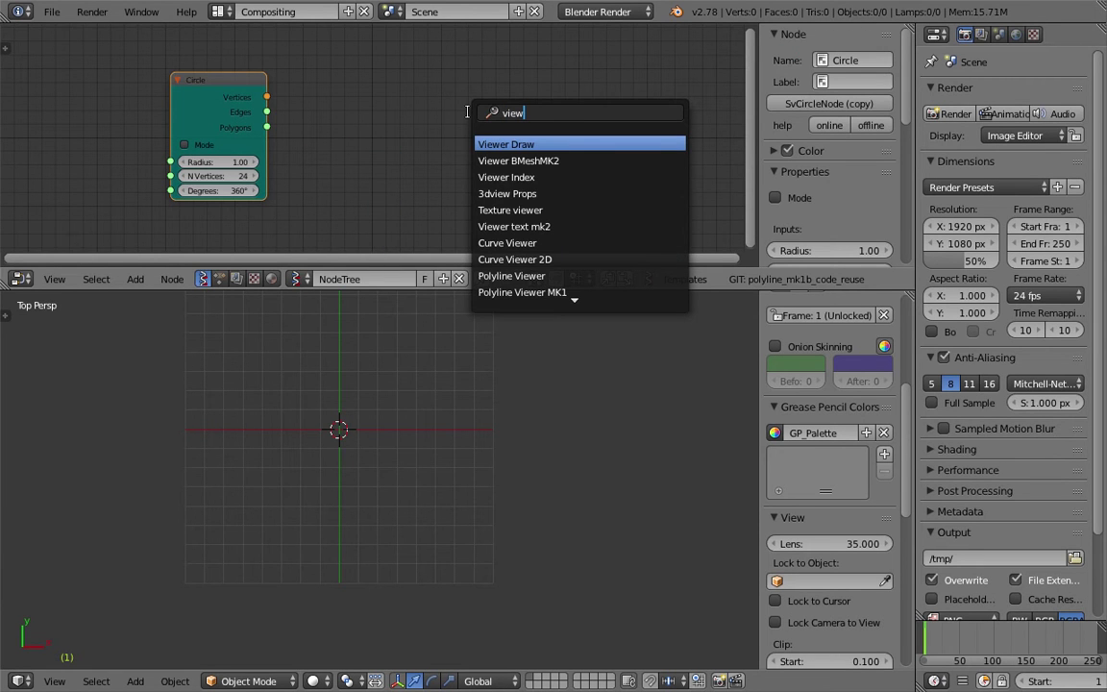
key("Return")
left_click(505, 75)
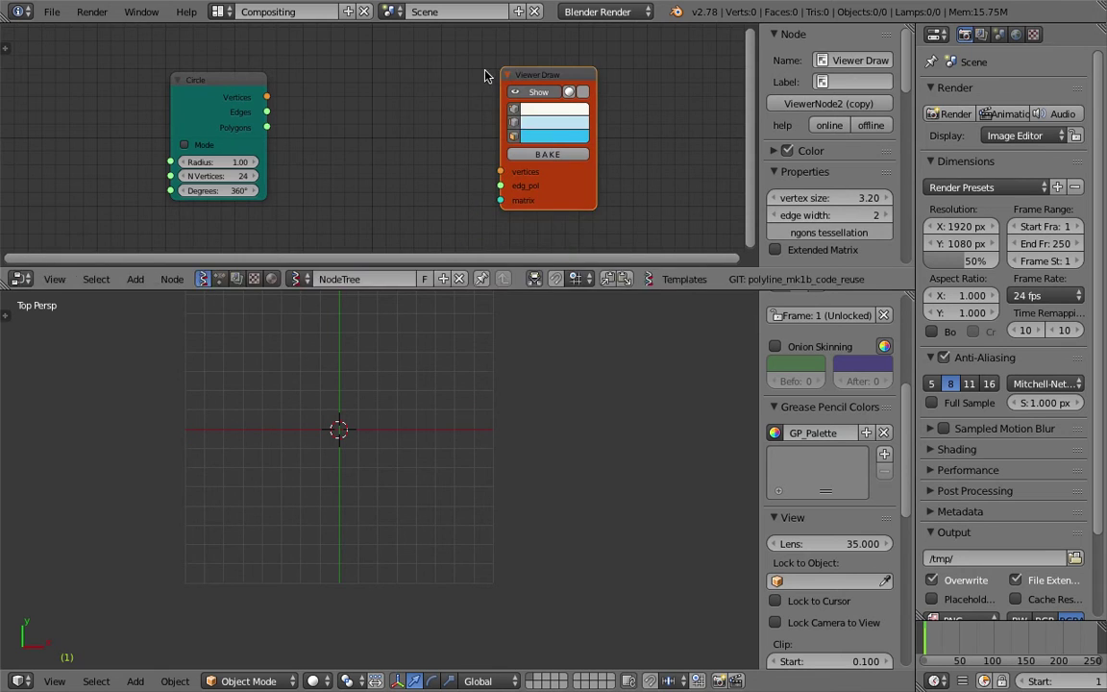
mouse_move(267, 97)
left_mouse_down()
mouse_move(499, 172)
mouse_move(278, 120)
mouse_move(500, 185)
left_mouse_up()
Enlarge the node editor and set the Circle node to radius 1.24, 15 vertices and 180 degrees
scroll(336, 376, "up", 9)
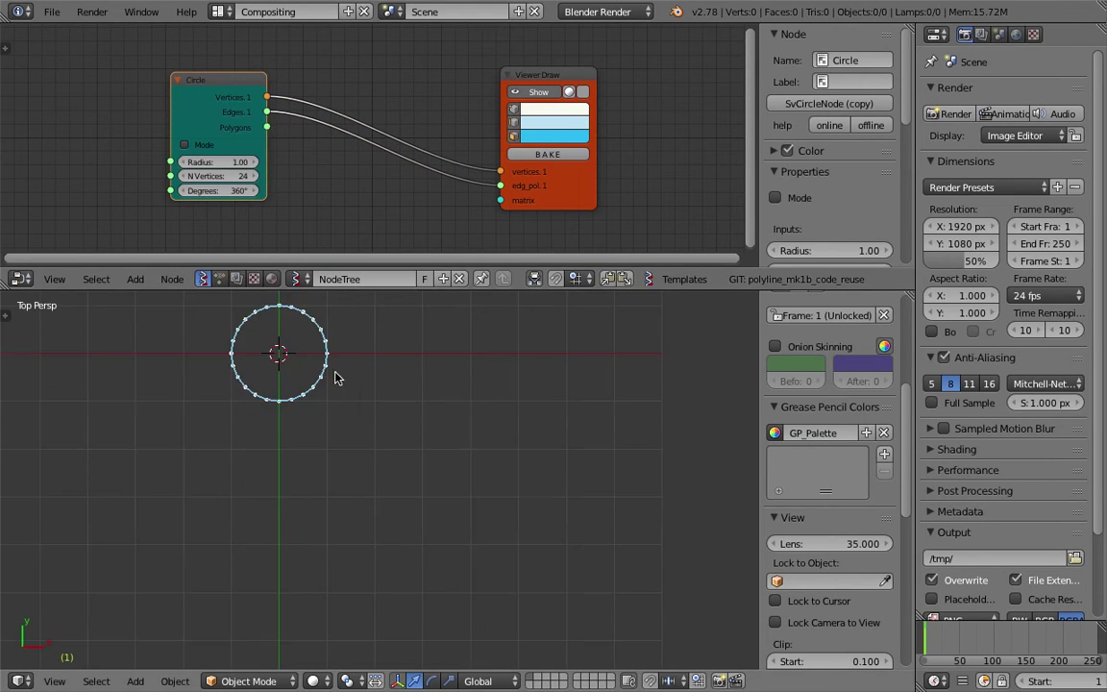
scroll(509, 158, "left", 2, "ctrl")
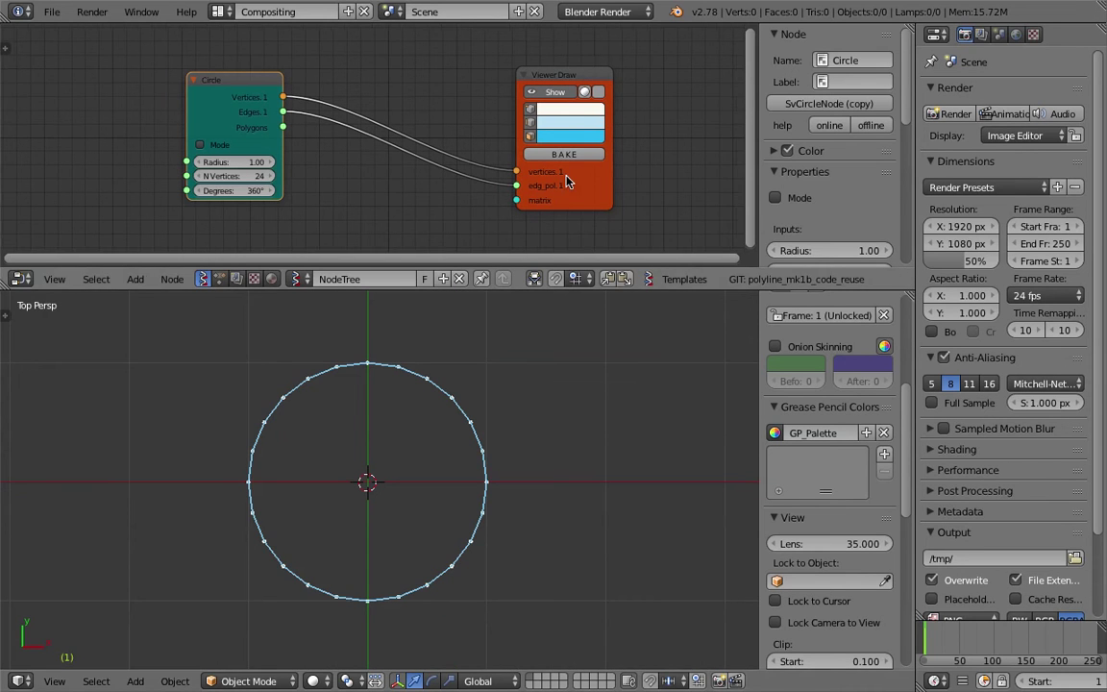
left_click_drag(565, 288, 565, 344)
mouse_move(303, 163)
left_mouse_down()
mouse_move(257, 163)
mouse_move(338, 163)
mouse_move(322, 163)
left_mouse_up()
middle_click_drag(275, 178, 270, 173)
left_click_drag(272, 172, 115, 187)
left_click(276, 188)
type("180")
key("Return")
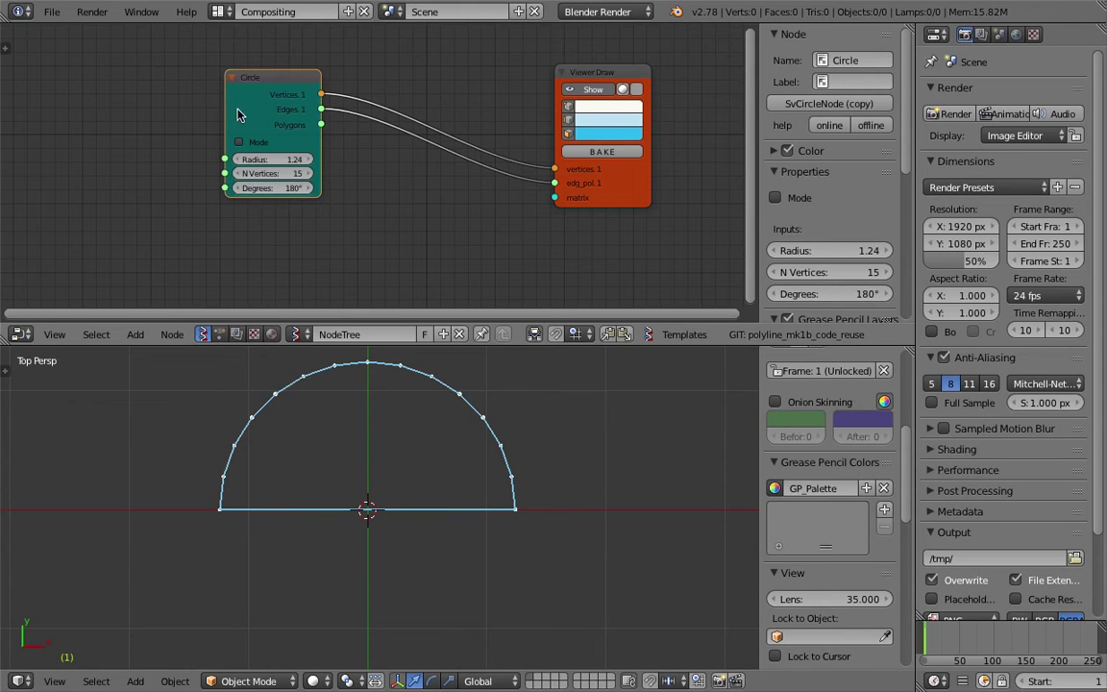
Insert a Rotation node into the vertices link between the Circle and Viewer Draw nodes
left_click_drag(237, 112, 86, 134)
key("shift+a")
left_click(314, 60)
type("rot")
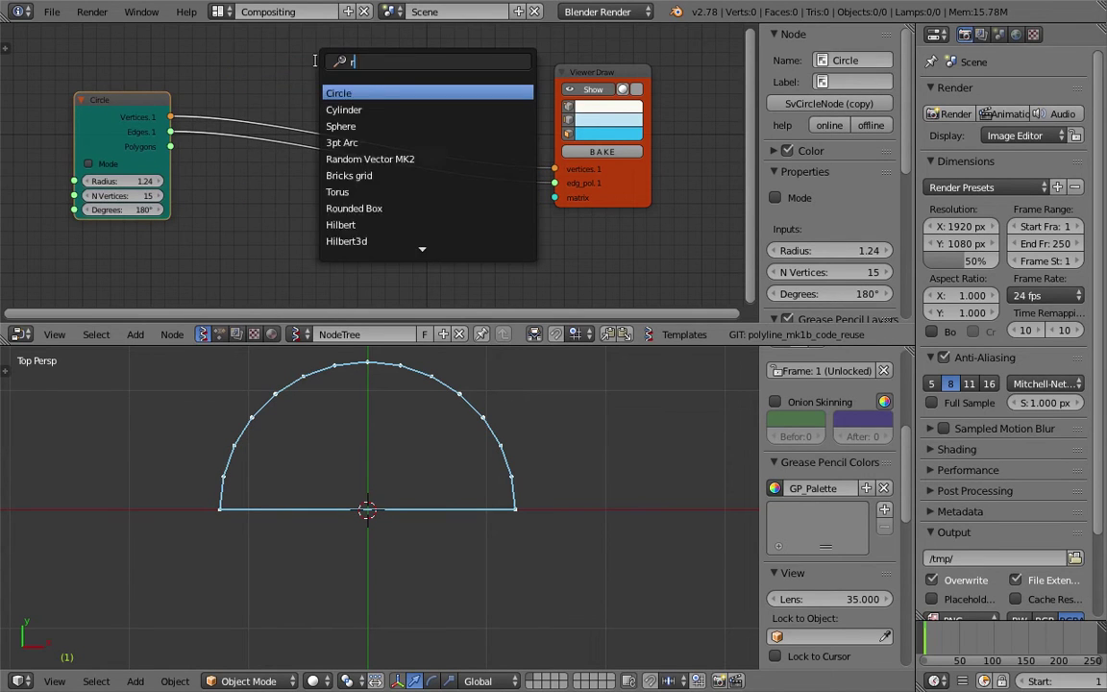
key("Return")
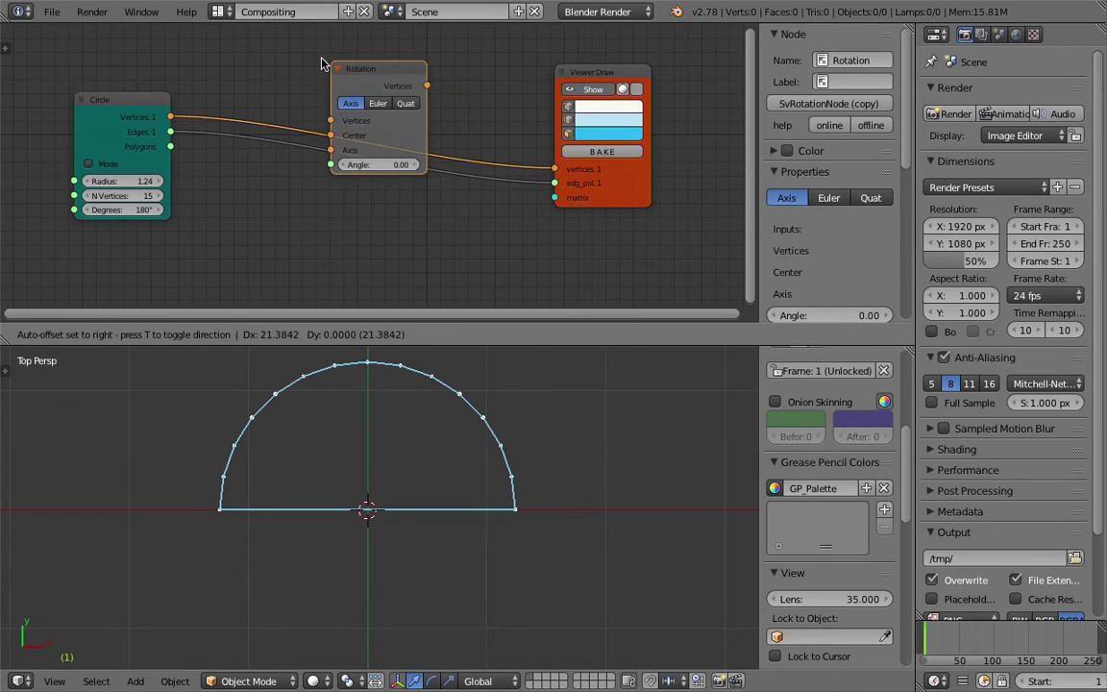
left_click(278, 63)
middle_click_drag(404, 98, 475, 120)
left_click_drag(400, 91, 398, 48)
middle_click_drag(388, 89, 426, 136)
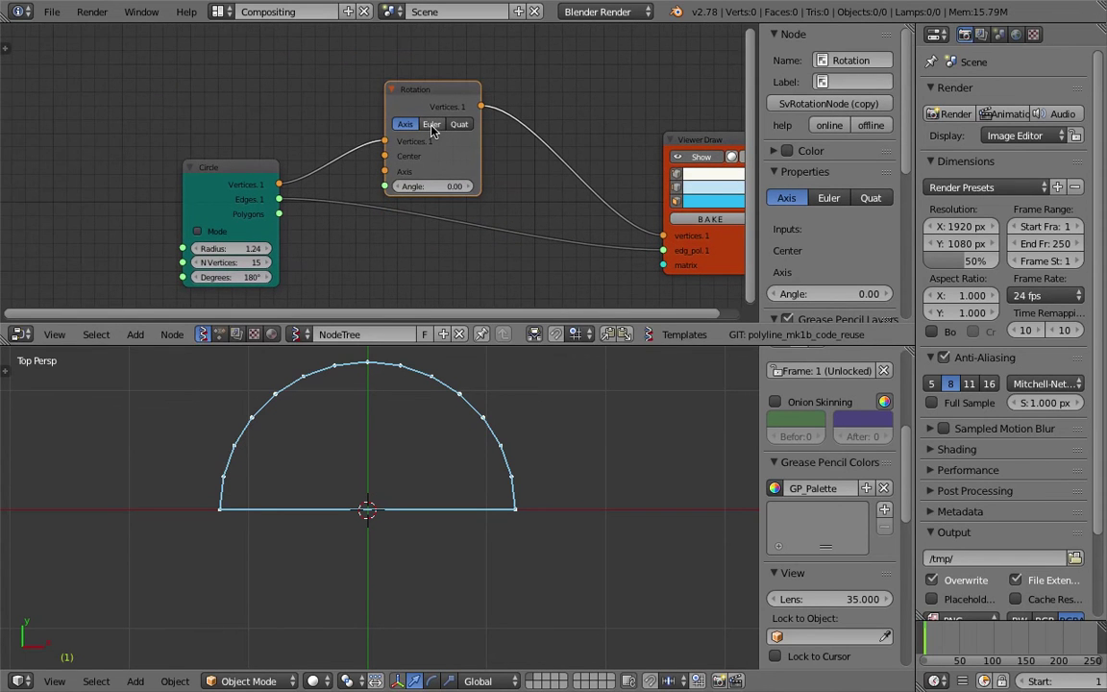
Switch the Rotation node to Euler mode and set its Z angle to -90
left_click(432, 125)
left_click_drag(440, 203, 369, 202)
left_click(438, 207)
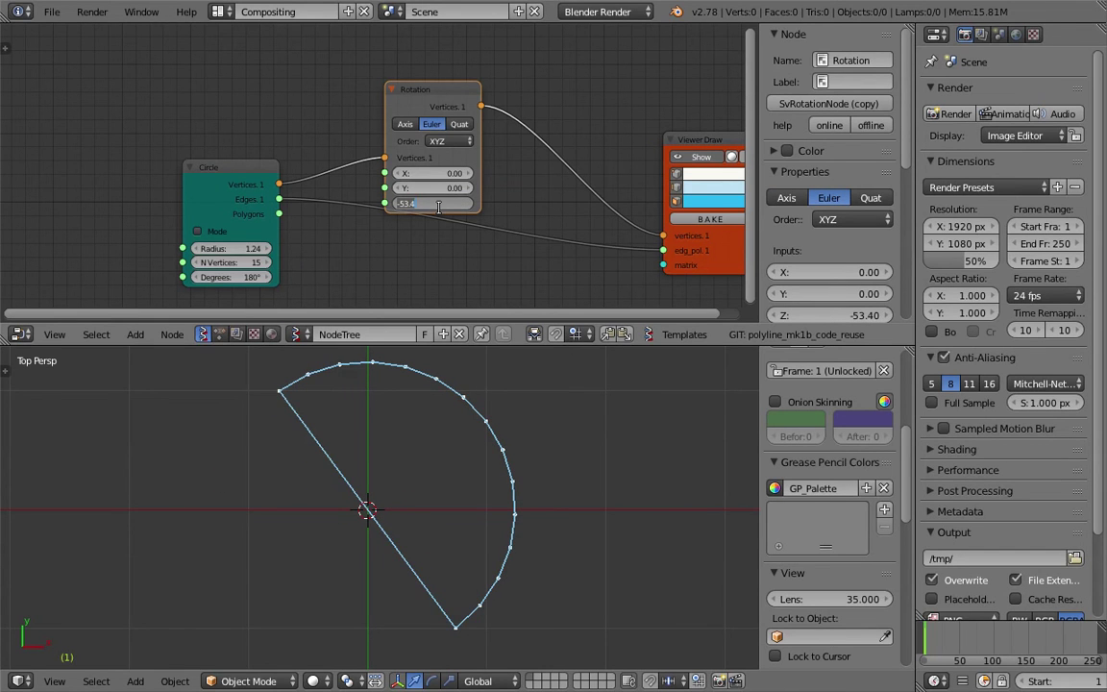
type("-90")
key("Return")
scroll(446, 216, "down", 1)
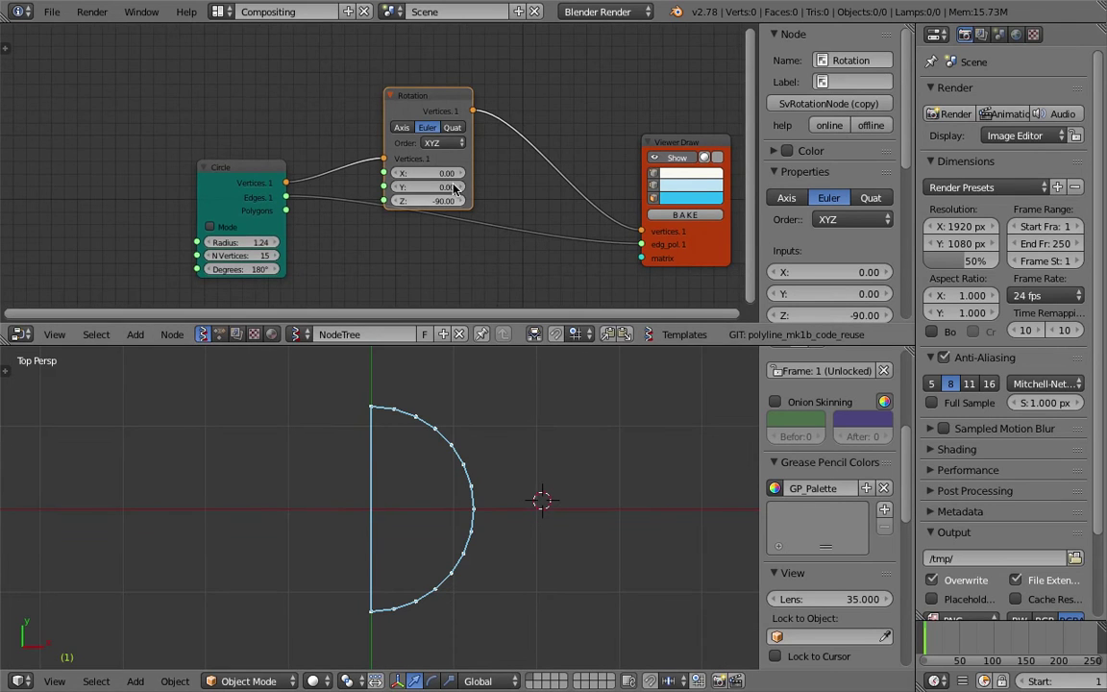
Spread the Circle, Rotation and Viewer Draw nodes apart with the node sidebar hidden, and save over butterfly_wip_001.blend
middle_click_drag(231, 227, 205, 218)
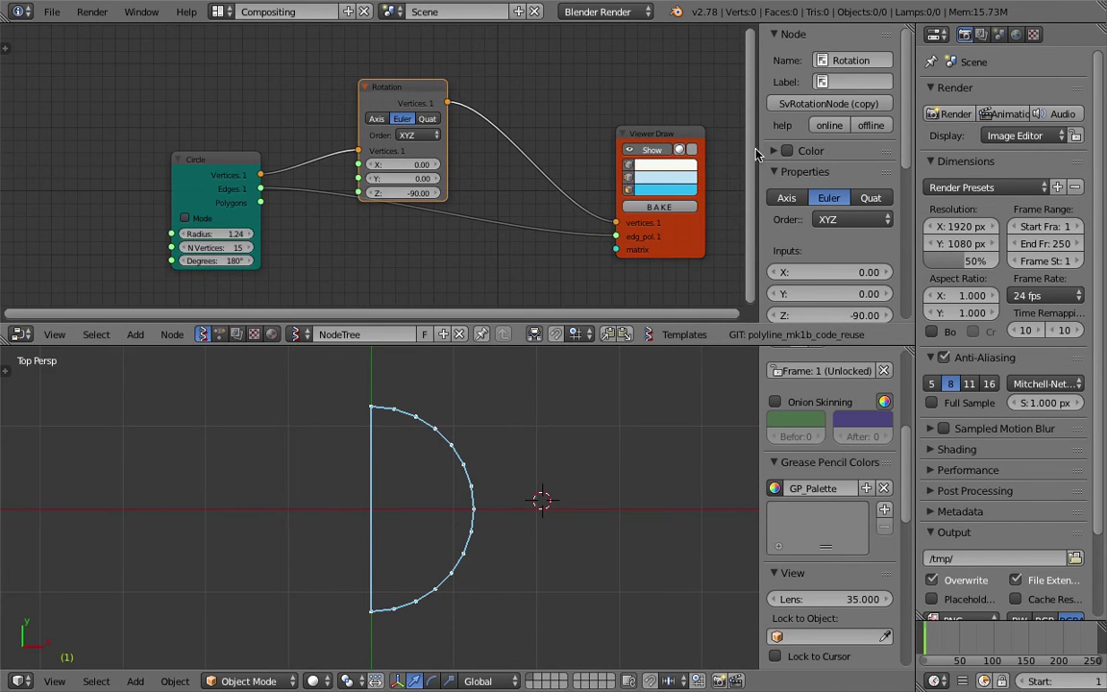
key("n")
middle_click_drag(628, 142, 606, 132)
left_click_drag(730, 126, 806, 133)
middle_click_drag(544, 113, 469, 112)
left_click_drag(388, 93, 297, 59)
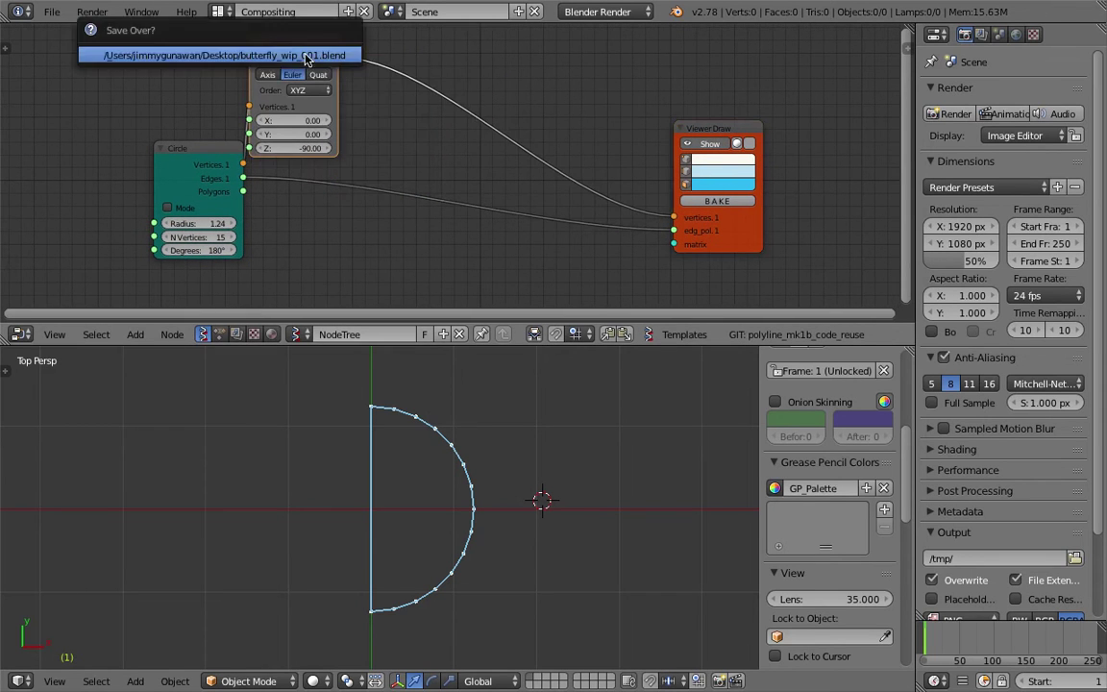
left_click_drag(181, 146, 108, 156)
Insert a UV Connection node between Rotation and Viewer Draw, connect its data output to edg_pol, and set its output to Edges
key("space")
type("uv")
key("Return")
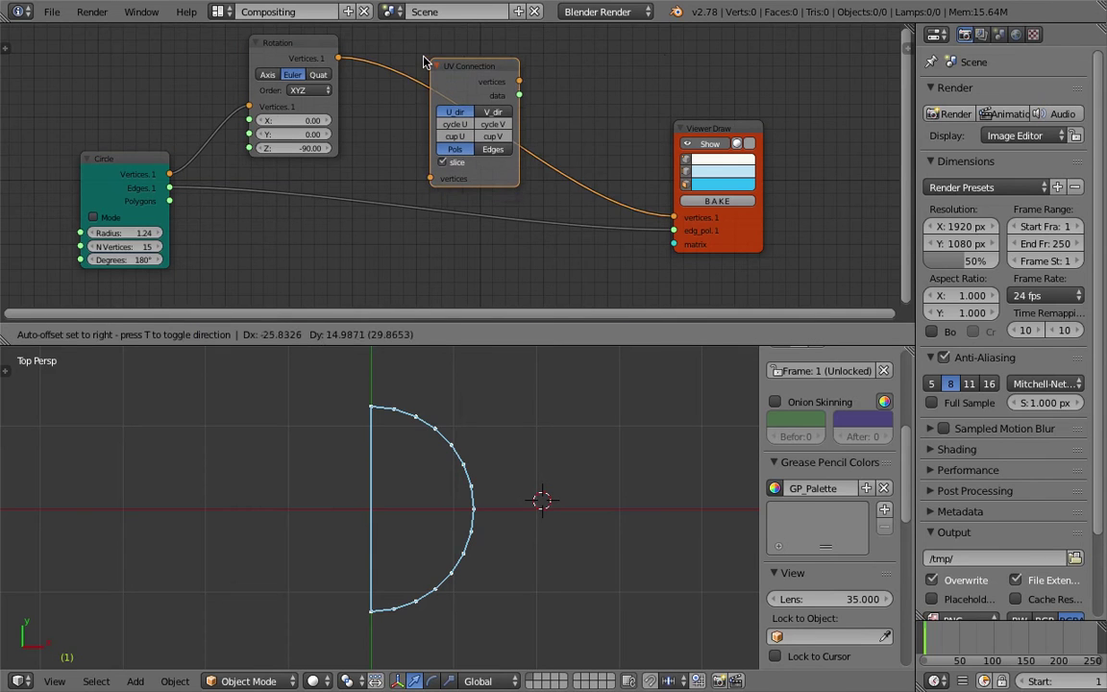
left_click(408, 64)
mouse_move(512, 93)
left_mouse_down()
mouse_move(647, 238)
mouse_move(674, 230)
left_mouse_up()
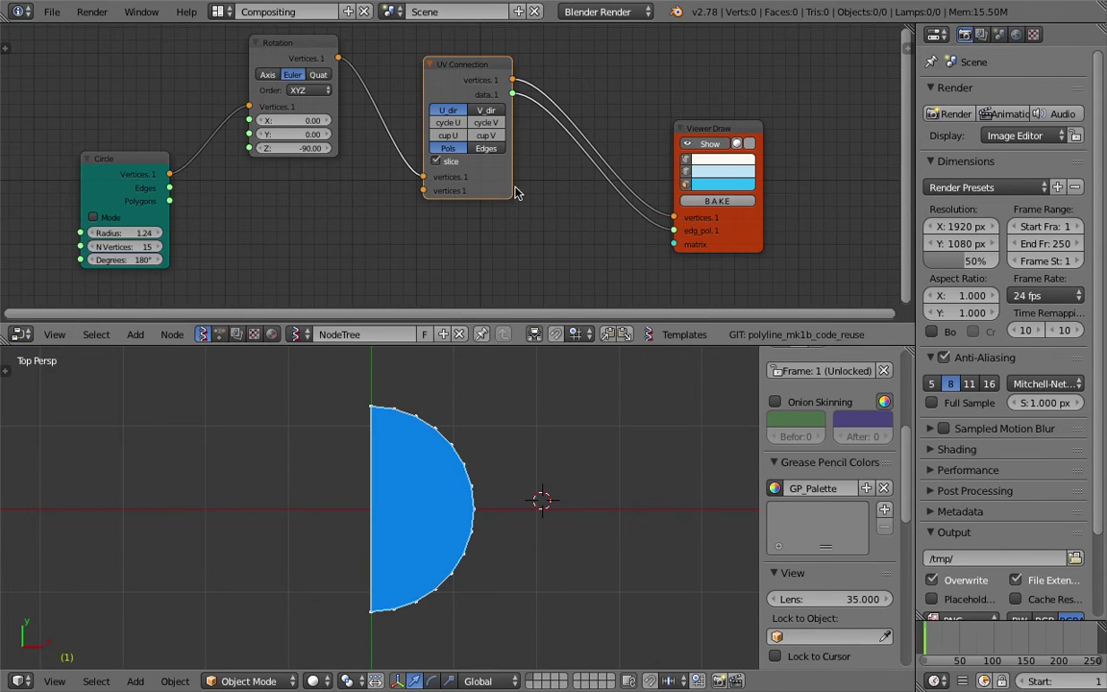
left_click(486, 148)
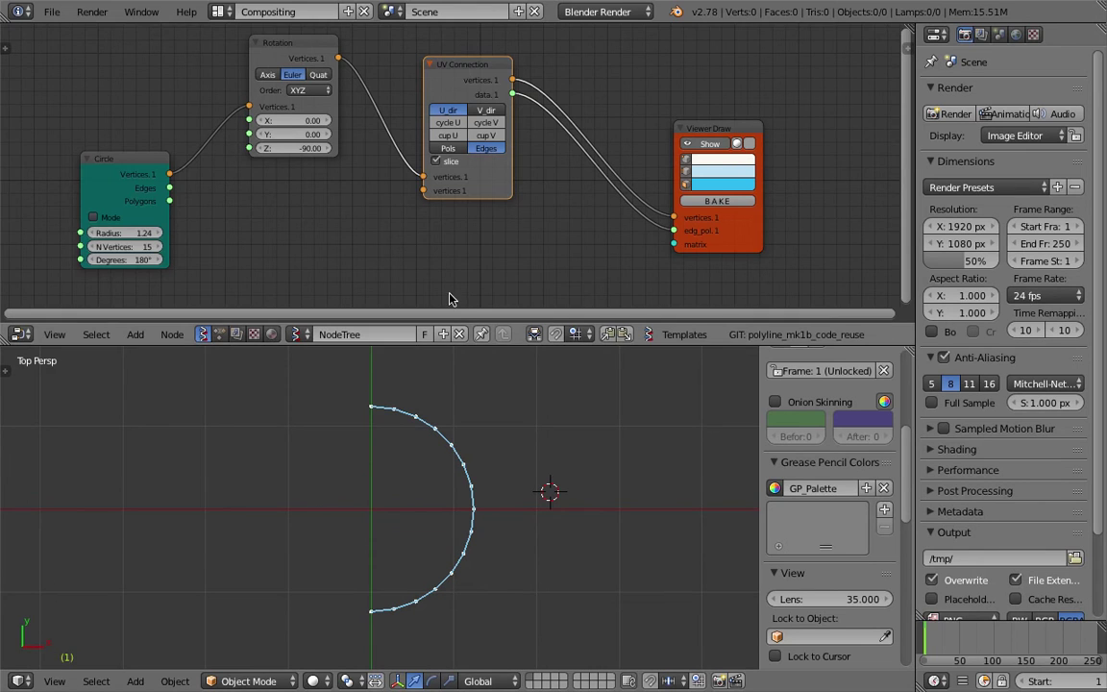
Save the scene using Save and Save As, and enlarge the node editor area downward
middle_click_drag(437, 252, 416, 251)
left_click(51, 12)
left_click(73, 145)
left_click(51, 11)
left_click(116, 161)
key("Return")
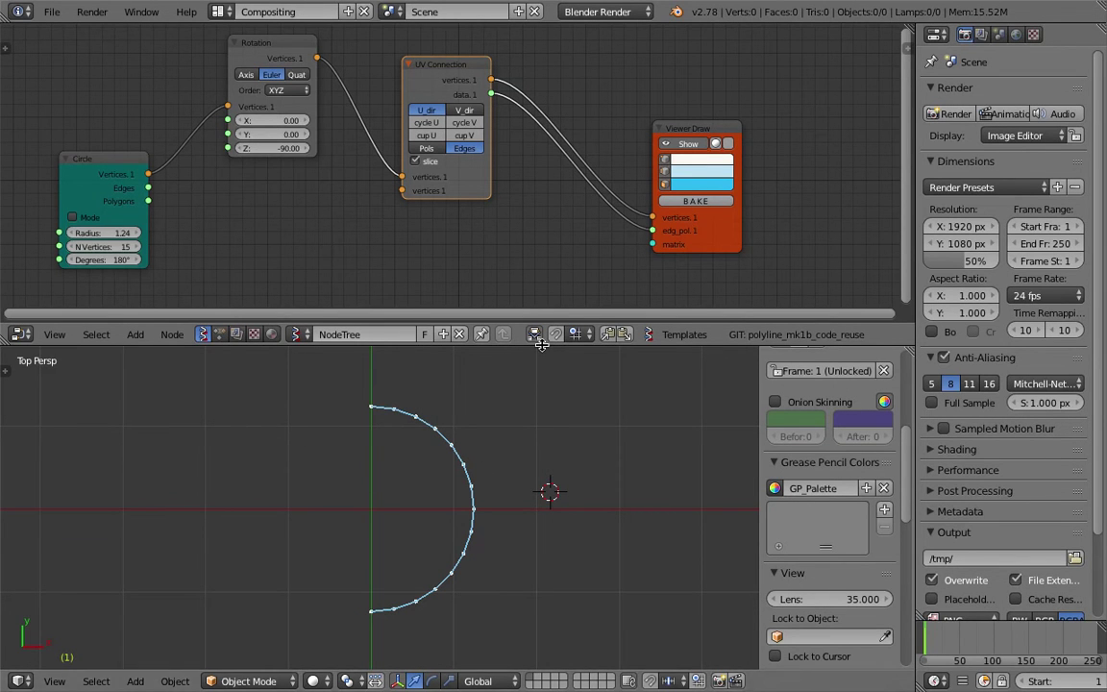
left_click_drag(536, 348, 539, 371)
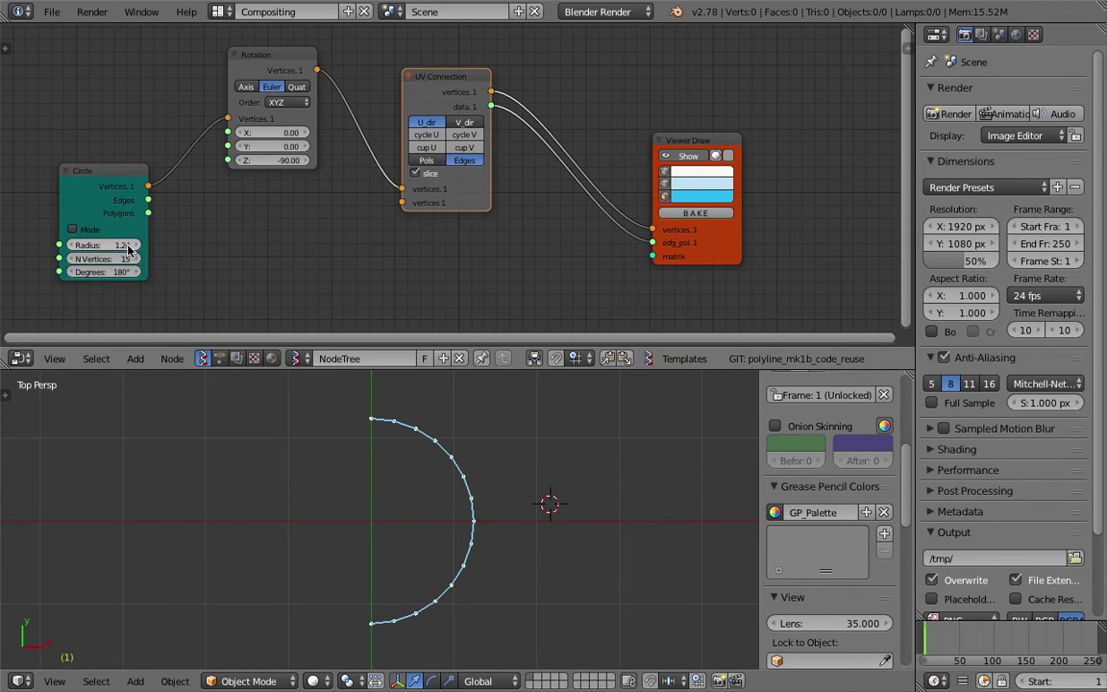
Try smaller arc angles on the Circle node and set its Degrees back to 180
left_click_drag(126, 272, 103, 272)
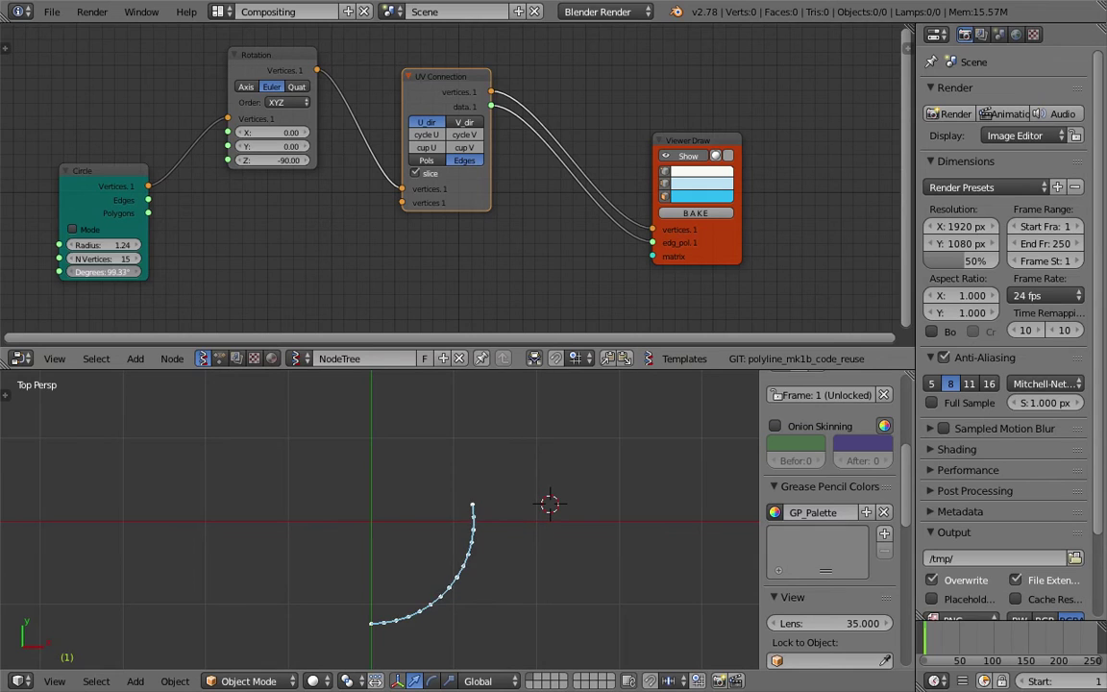
left_click_drag(104, 272, 87, 272)
left_click_drag(110, 272, 123, 276)
left_click(137, 274)
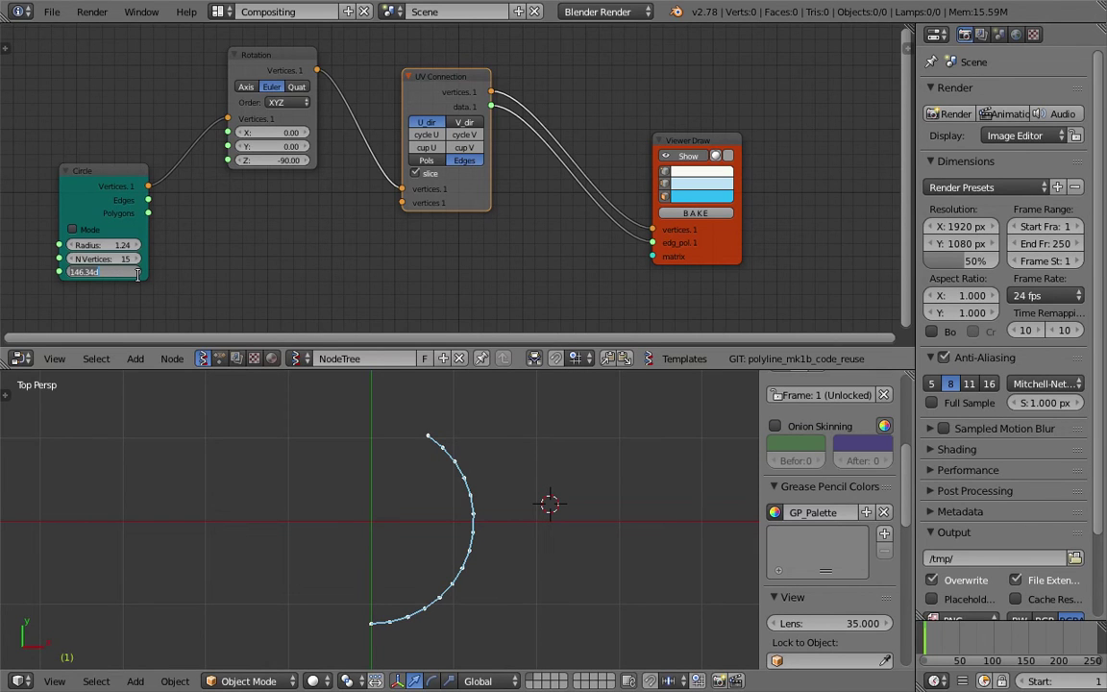
type("180")
key("Return")
Save the scene over the current Blender file
key("ctrl+s")
left_click(139, 275)
middle_click_drag(288, 211, 293, 207)
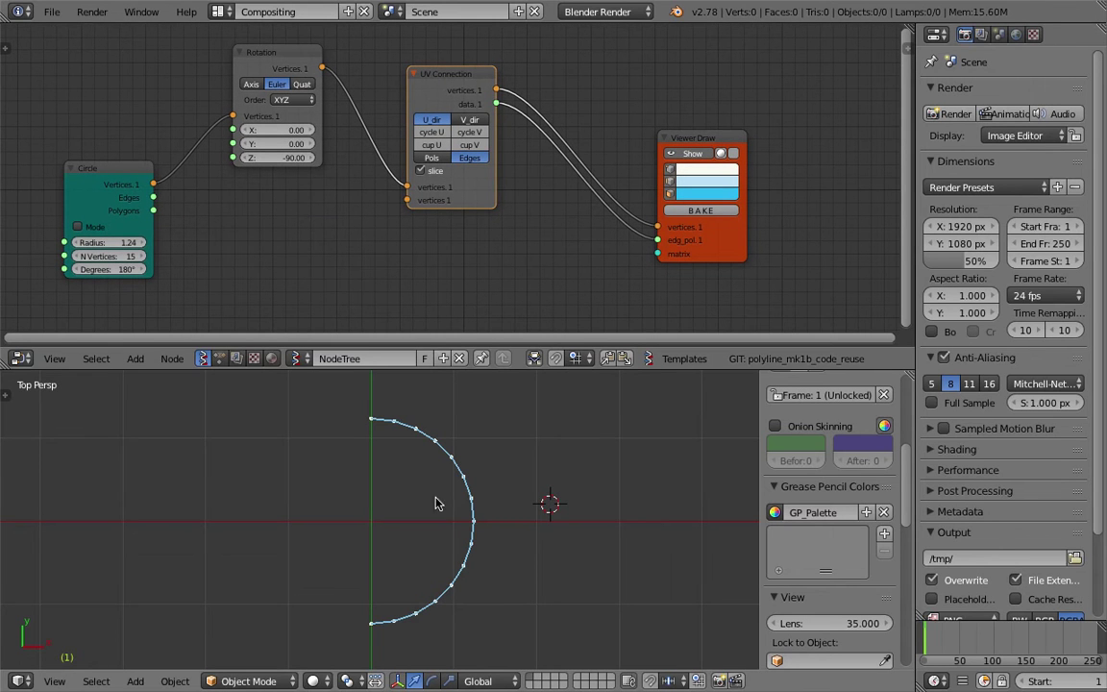
scroll(484, 203, "down", 2)
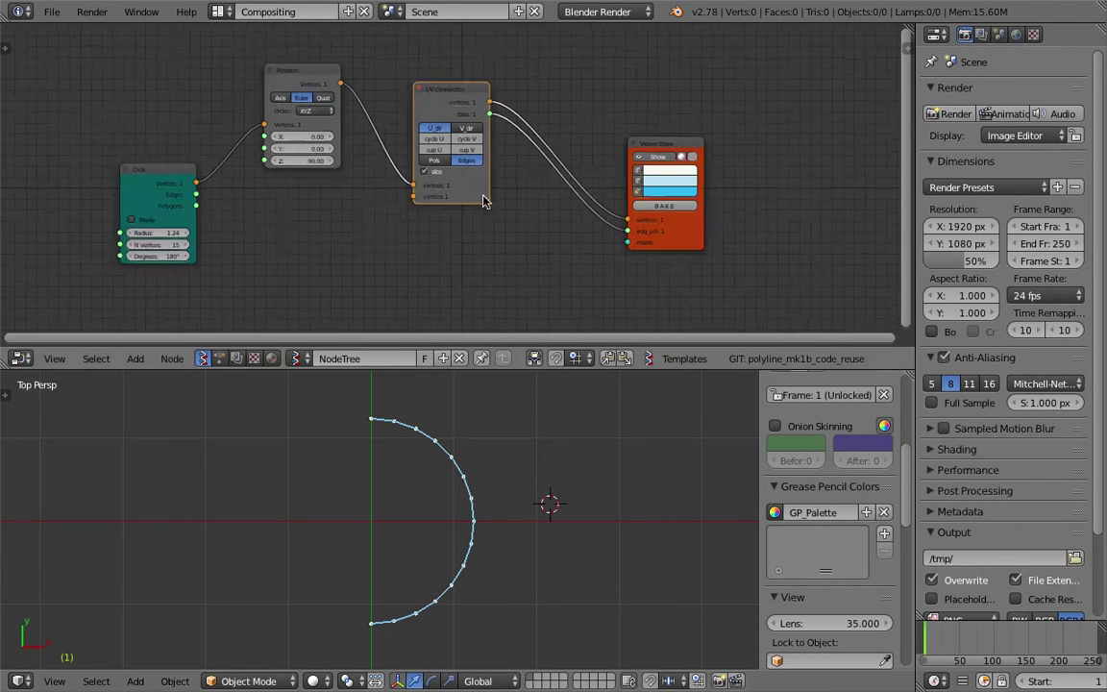
Save the scene over the current file and move the Viewer Draw node farther away from UV Connection
middle_click_drag(485, 203, 446, 230)
key("ctrl+s")
left_click(446, 234)
left_click_drag(628, 172, 700, 165)
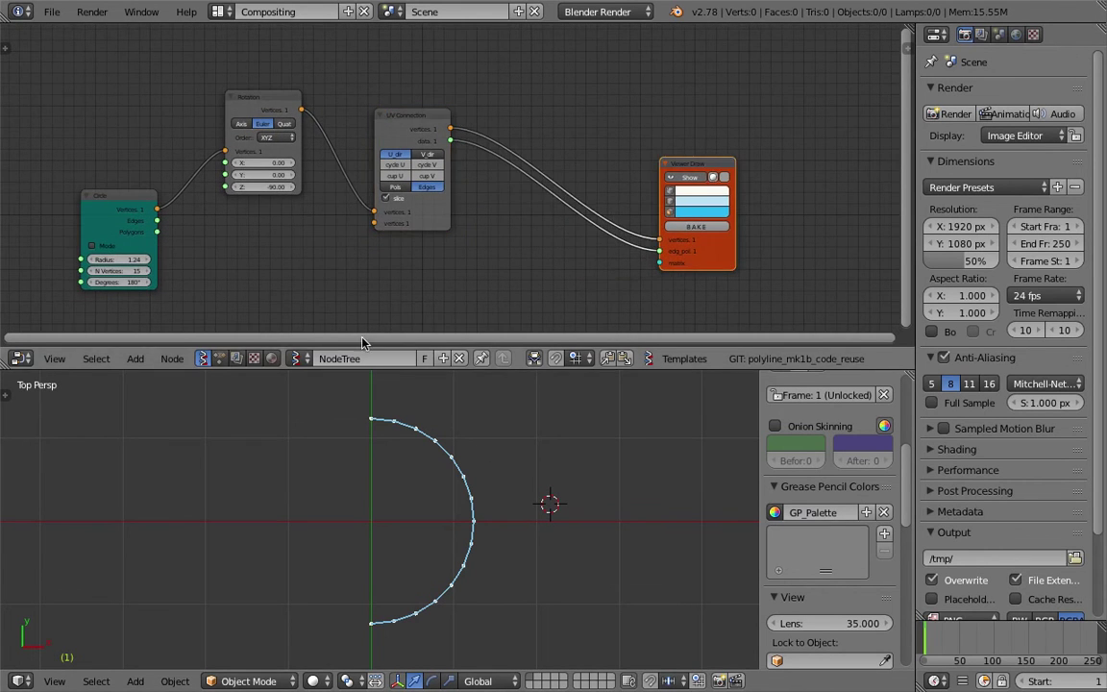
middle_click_drag(529, 210, 506, 210)
key("ctrl+s")
left_click(507, 211)
scroll(506, 211, "up", 2)
left_click_drag(709, 163, 766, 173)
Add a List Split node in the free space above the UV Connection and Viewer Draw links
key("shift+a")
left_click(626, 126)
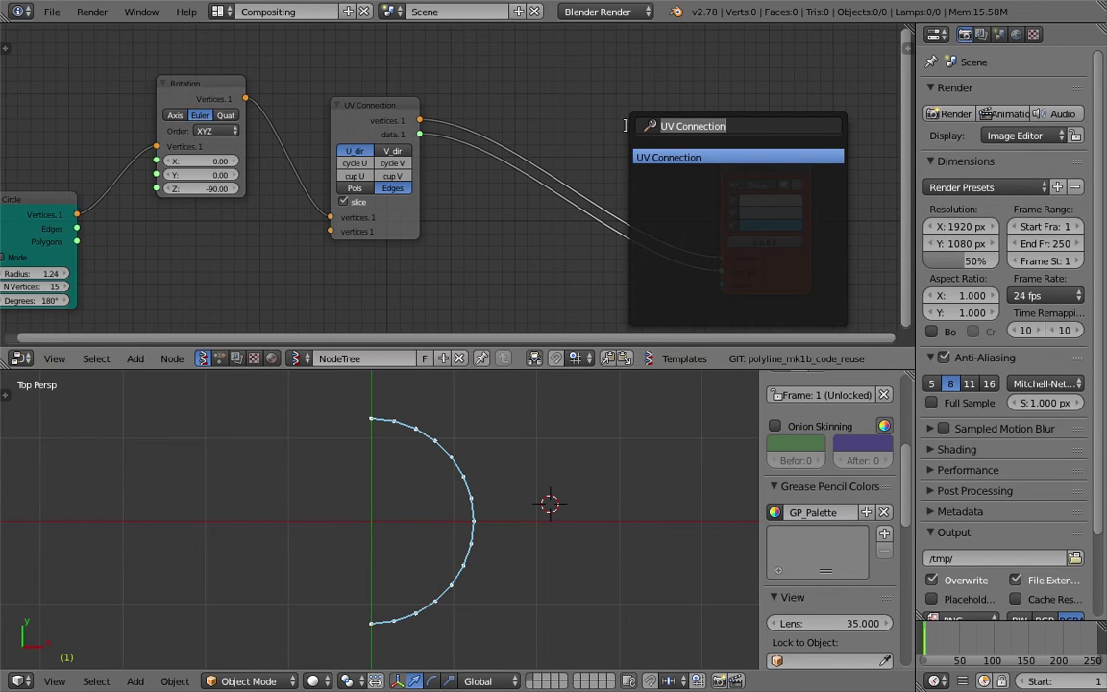
type("list sp")
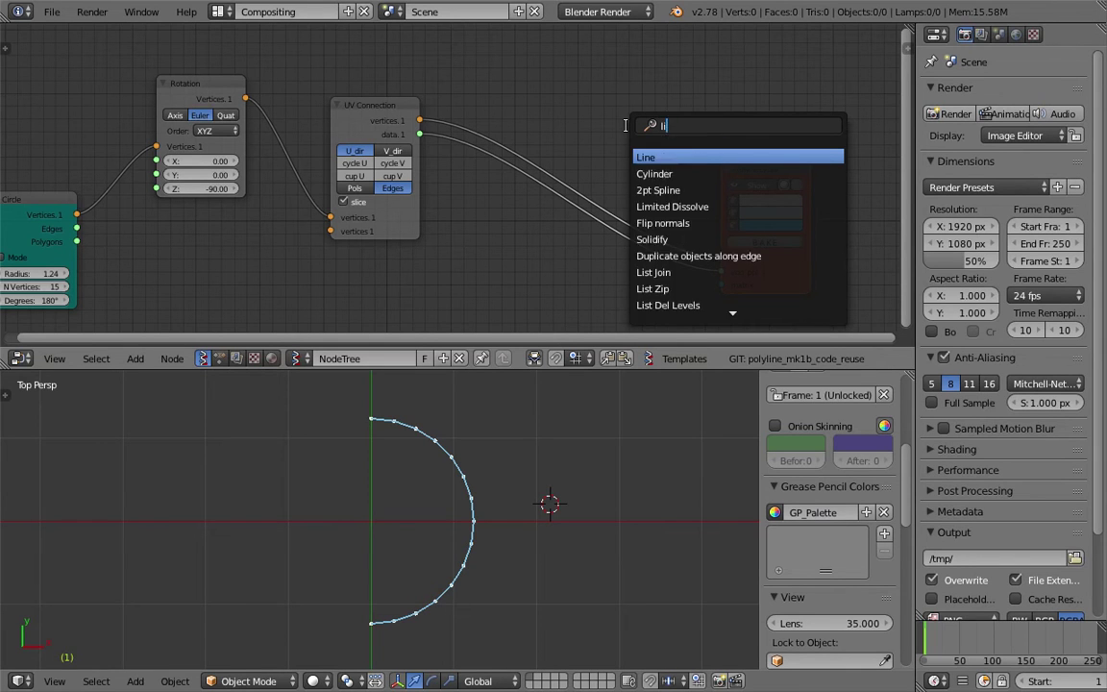
key("Return")
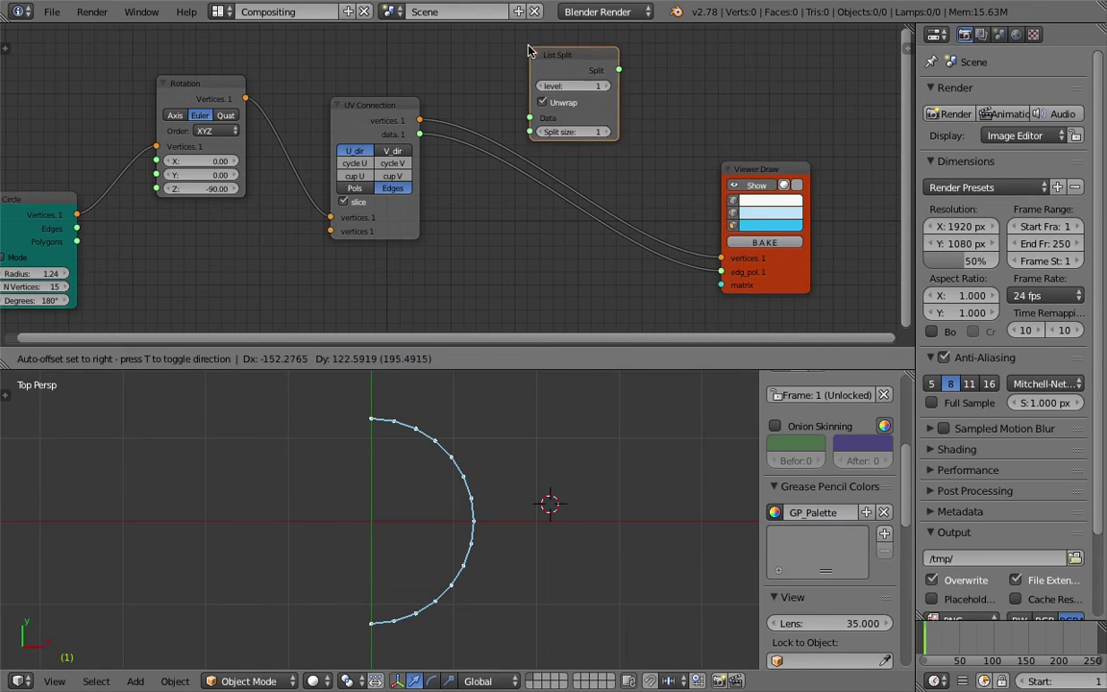
left_click(521, 42)
Add a Scale node between the List Split and Viewer Draw nodes, leaving it unconnected
key("space")
type("scale")
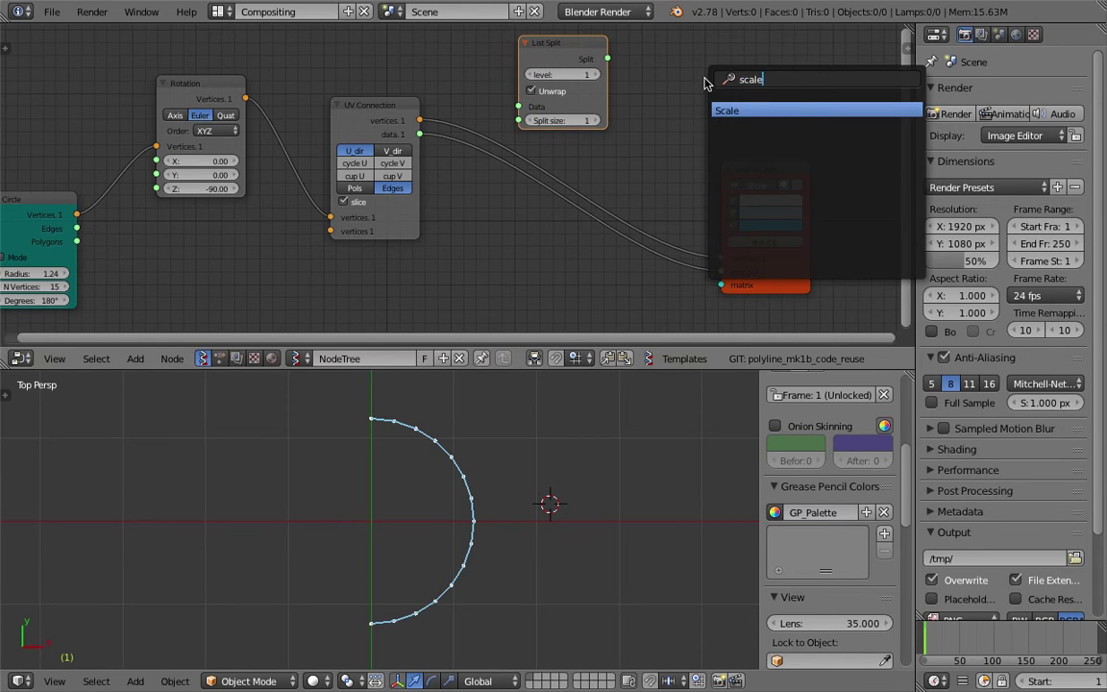
key("Return")
left_click(756, 135)
Widen the node editor, space out the Scale and Viewer Draw nodes, and save the scene over the current file
left_click_drag(805, 167, 852, 164)
scroll(842, 155, "down", 1)
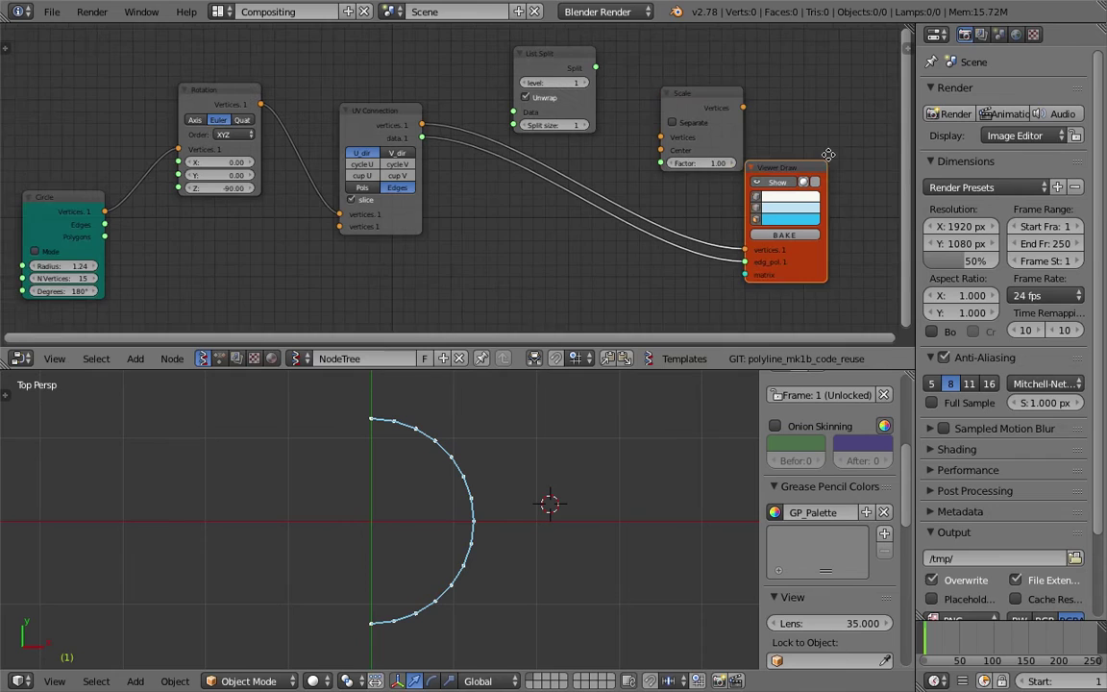
middle_click_drag(840, 154, 823, 156)
left_click_drag(916, 146, 1011, 146)
left_click_drag(854, 167, 920, 165)
left_click(742, 93)
left_click_drag(743, 93, 750, 84)
key("ctrl+s")
left_click(749, 89)
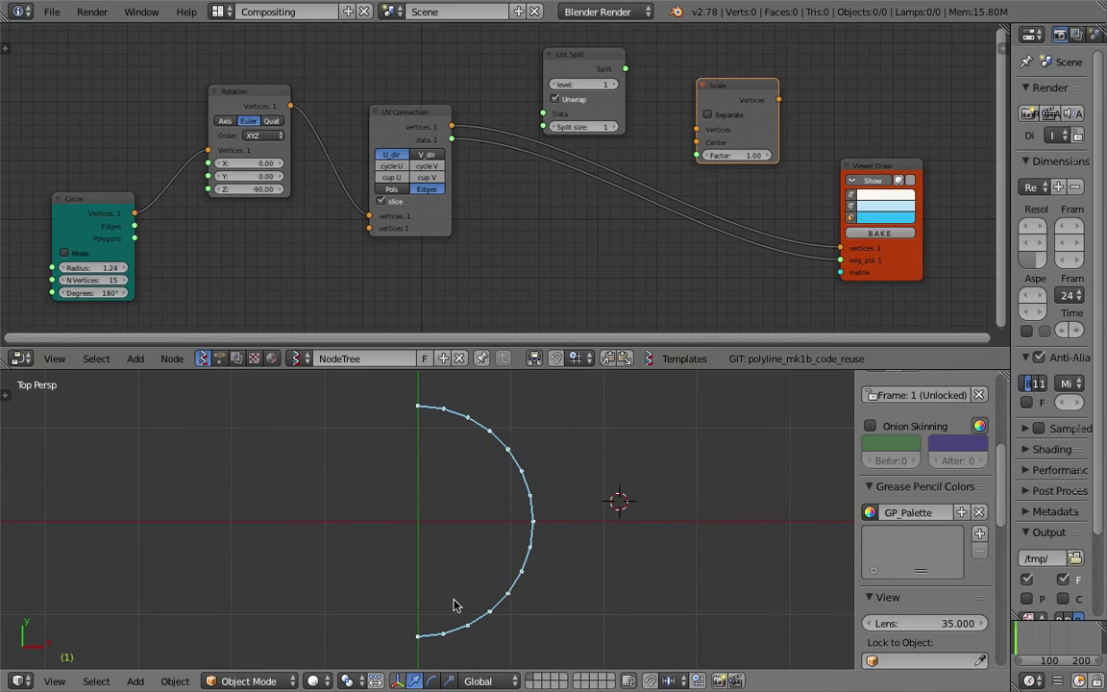
Save the scene again and spread the List Split, UV Connection and Viewer Draw nodes farther apart
middle_click_drag(580, 264, 612, 252)
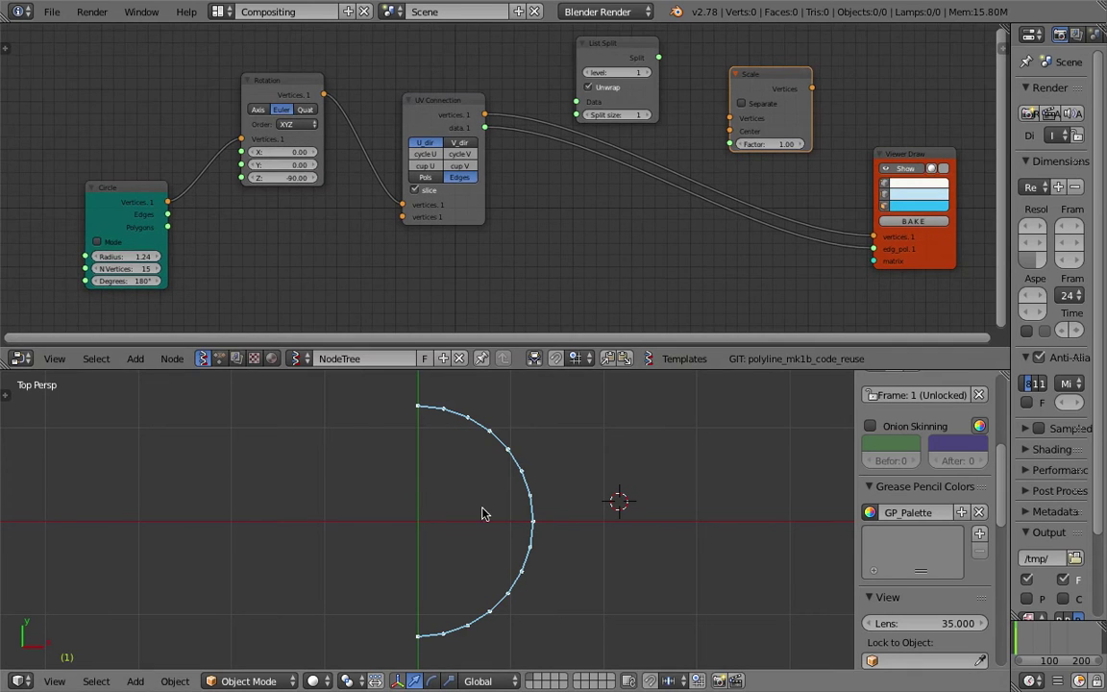
middle_click_drag(623, 191, 614, 191)
key("ctrl+s")
left_click(612, 192)
left_click_drag(604, 46, 607, 36)
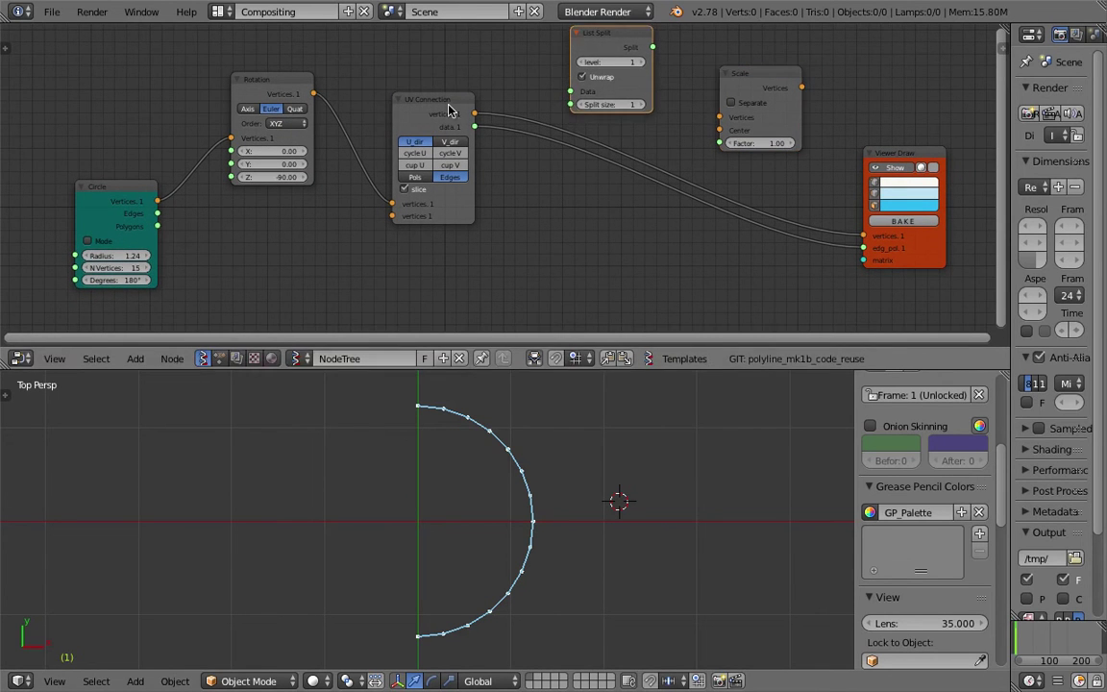
left_click_drag(452, 108, 429, 132)
left_click(746, 71)
middle_click_drag(773, 125, 745, 146)
left_click_drag(883, 173, 898, 184)
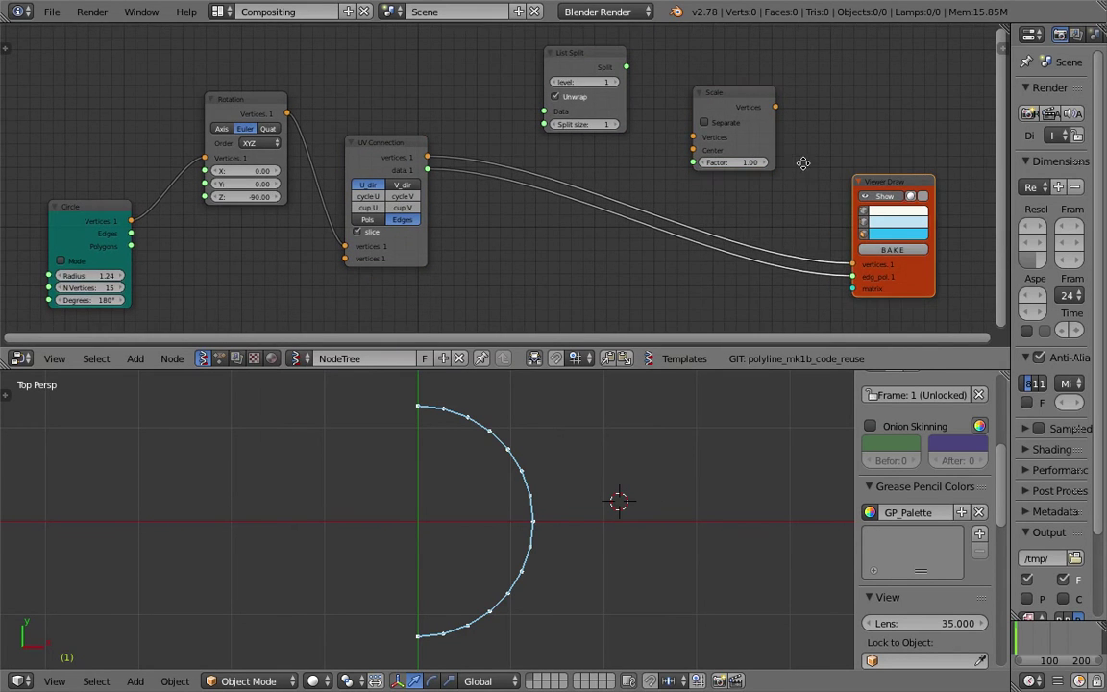
Add a Random Num Gen node ahead of the List Split node
middle_click_drag(807, 168, 796, 197)
key("shift+a")
left_click(510, 77)
type("random n")
key("Return")
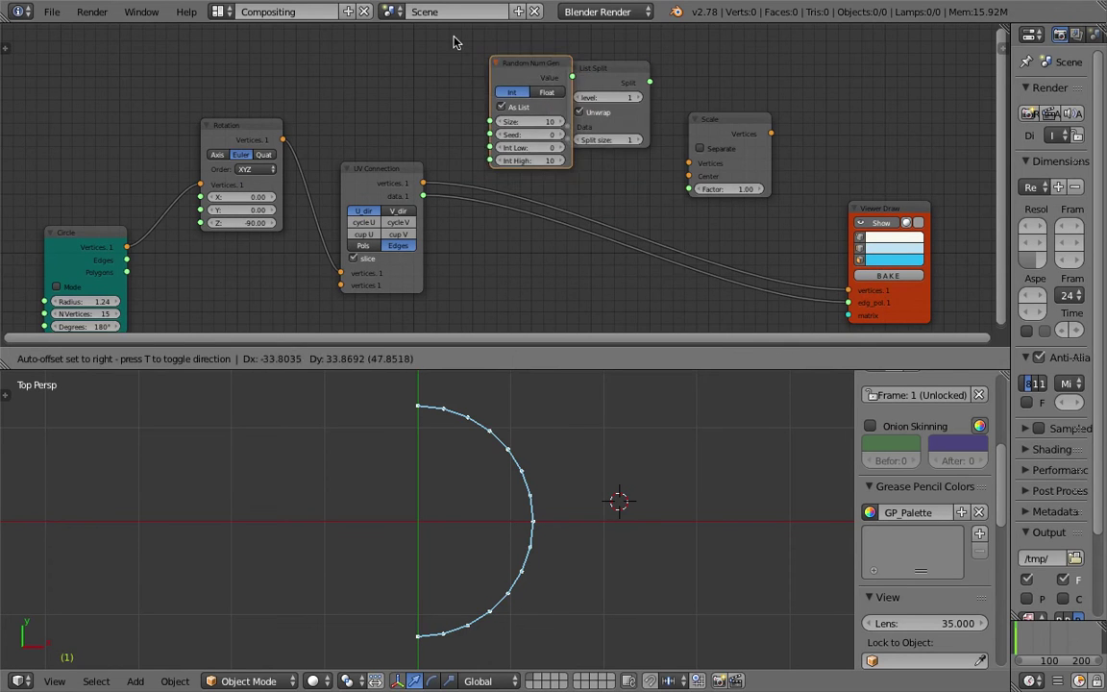
left_click(531, 94)
Save the scene over the current file and enlarge the node editor area downward
key("ctrl+s")
middle_click_drag(531, 94, 469, 120)
left_click(519, 173)
scroll(442, 160, "up", 1)
left_click_drag(760, 368, 759, 423)
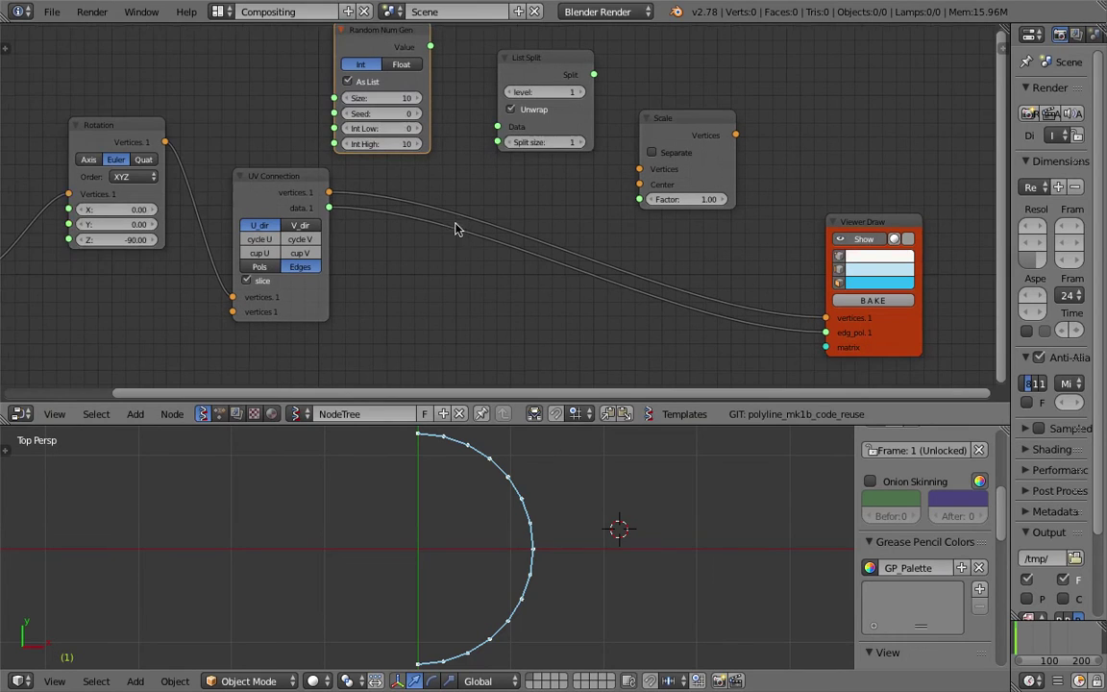
Route UV Connection's vertices through the Scale node into Viewer Draw's vertices and set the scale Factor to 1.69
left_click_drag(332, 196, 346, 190)
mouse_move(456, 205)
left_mouse_down()
mouse_move(642, 176)
mouse_move(649, 155)
mouse_move(644, 167)
left_mouse_up()
mouse_move(736, 135)
left_mouse_down()
mouse_move(824, 285)
mouse_move(825, 318)
left_mouse_up()
mouse_move(700, 200)
left_mouse_down()
mouse_move(730, 200)
mouse_move(679, 202)
mouse_move(716, 200)
left_mouse_up()
scroll(699, 462, "down", 3)
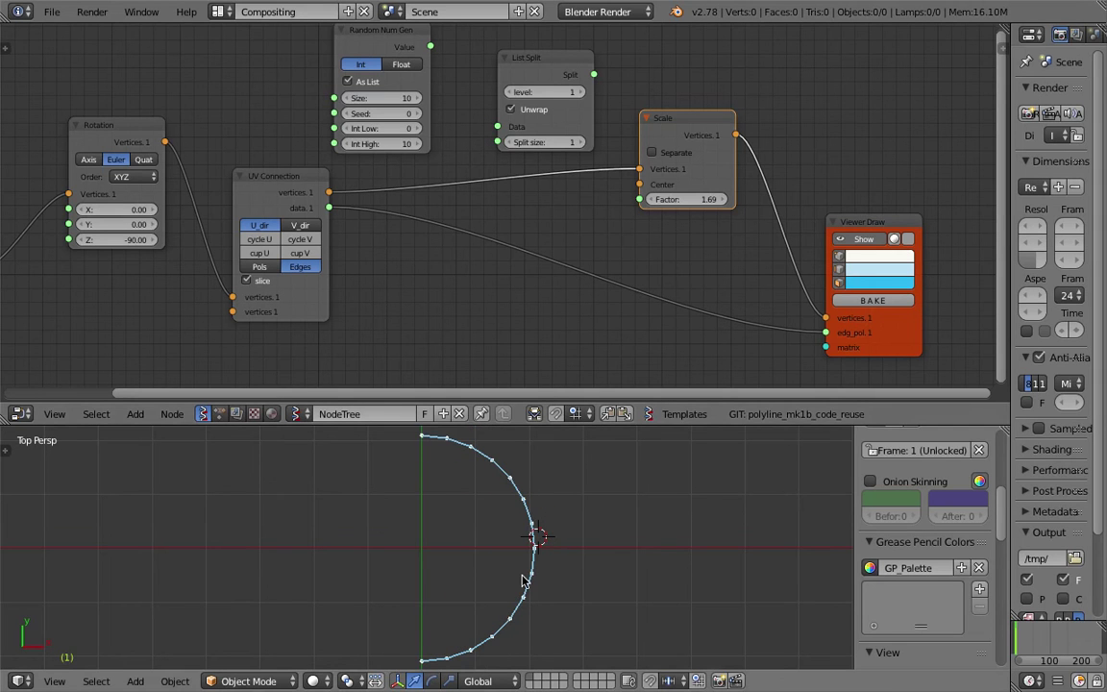
Duplicate the List Split node and insert the copy on the vertices link between UV Connection and Scale
middle_click_drag(596, 232, 589, 265)
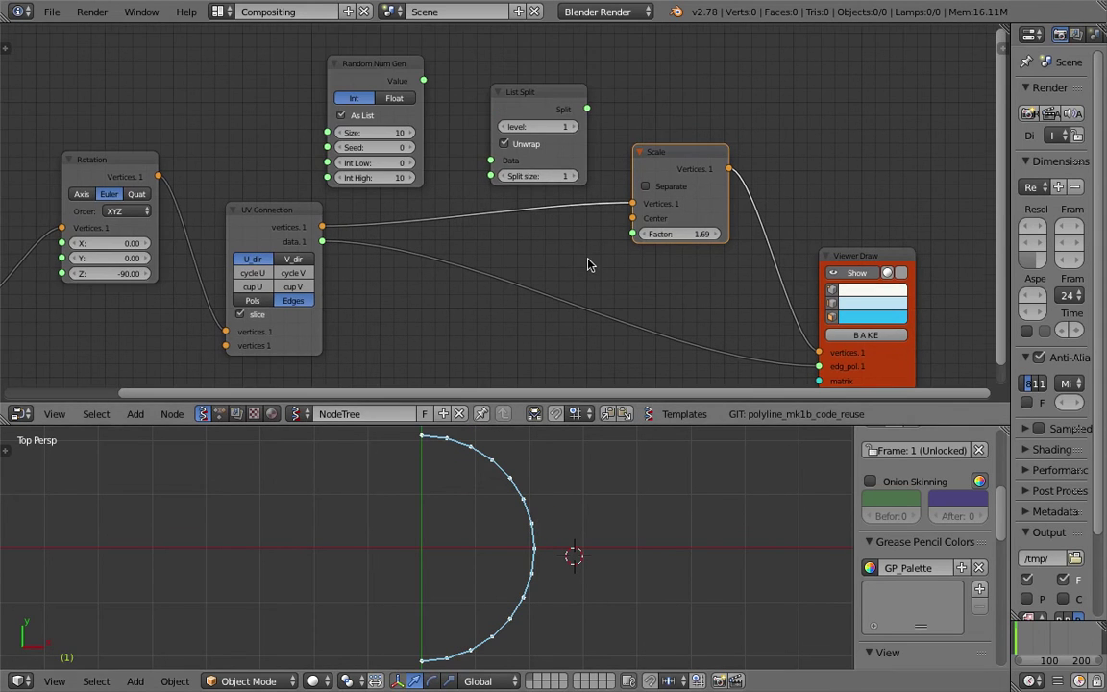
left_click_drag(687, 169, 715, 199)
left_click(565, 101)
key("shift+d")
left_click(565, 164)
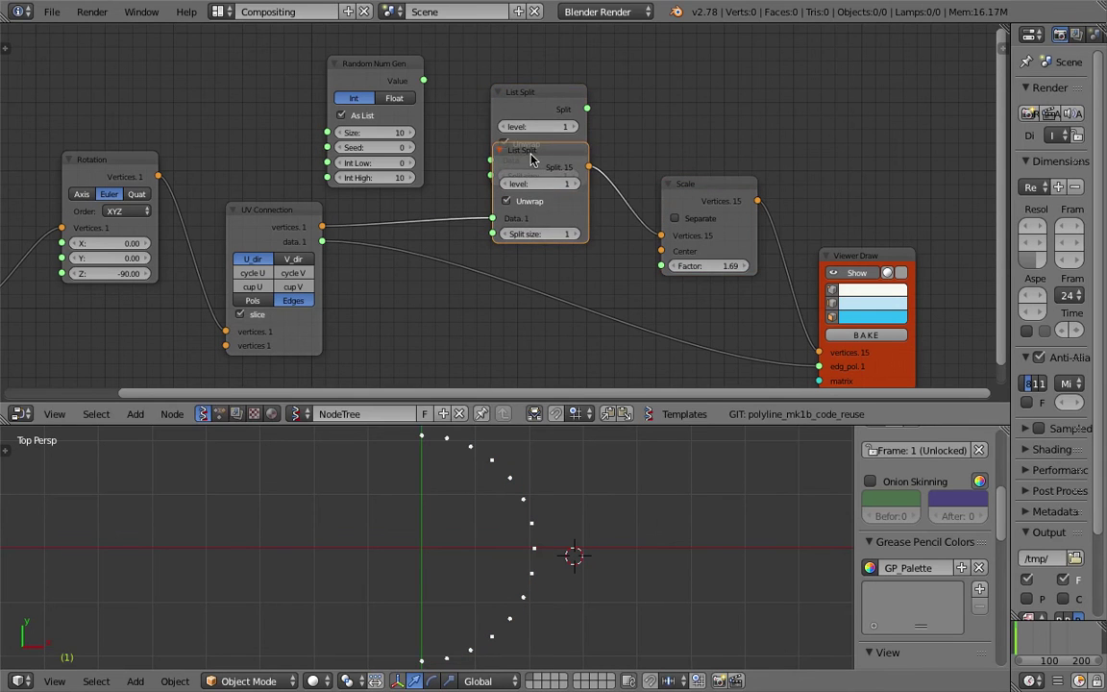
left_click_drag(531, 160, 511, 159)
Feed Random Num Gen through the original List Split into the Scale node's Factor input, and save the scene
left_click_drag(548, 101, 555, 47)
left_click_drag(394, 70, 497, 107)
left_click_drag(536, 57, 662, 266)
scroll(633, 281, "down", 1)
scroll(568, 601, "down", 8)
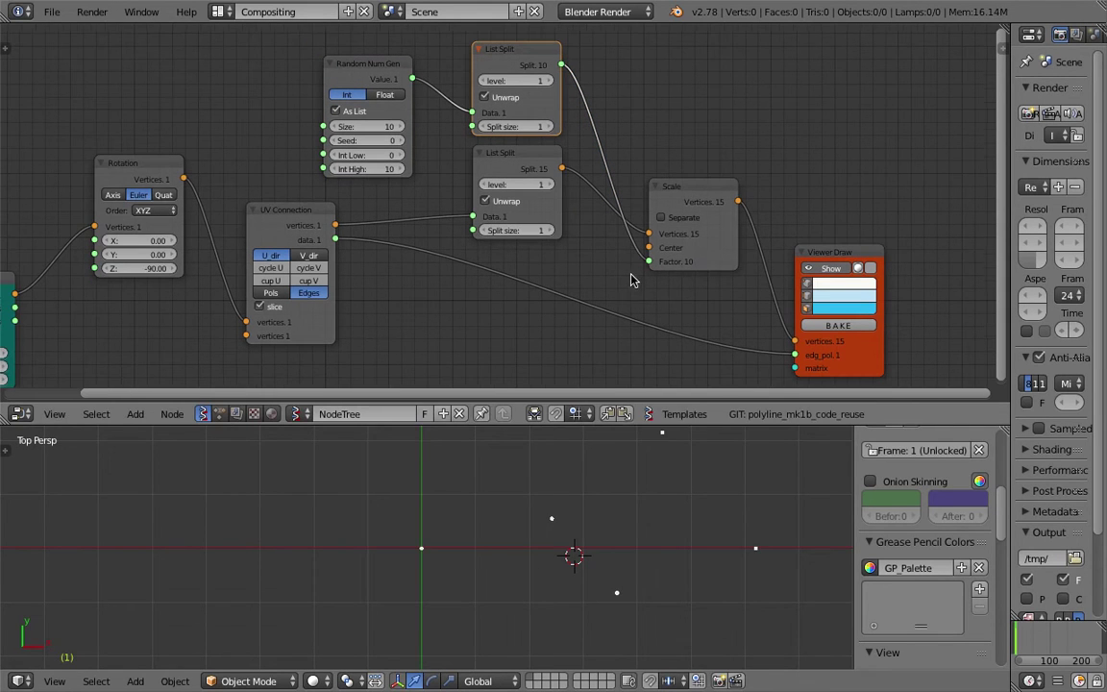
key("ctrl+s")
left_click(544, 566)
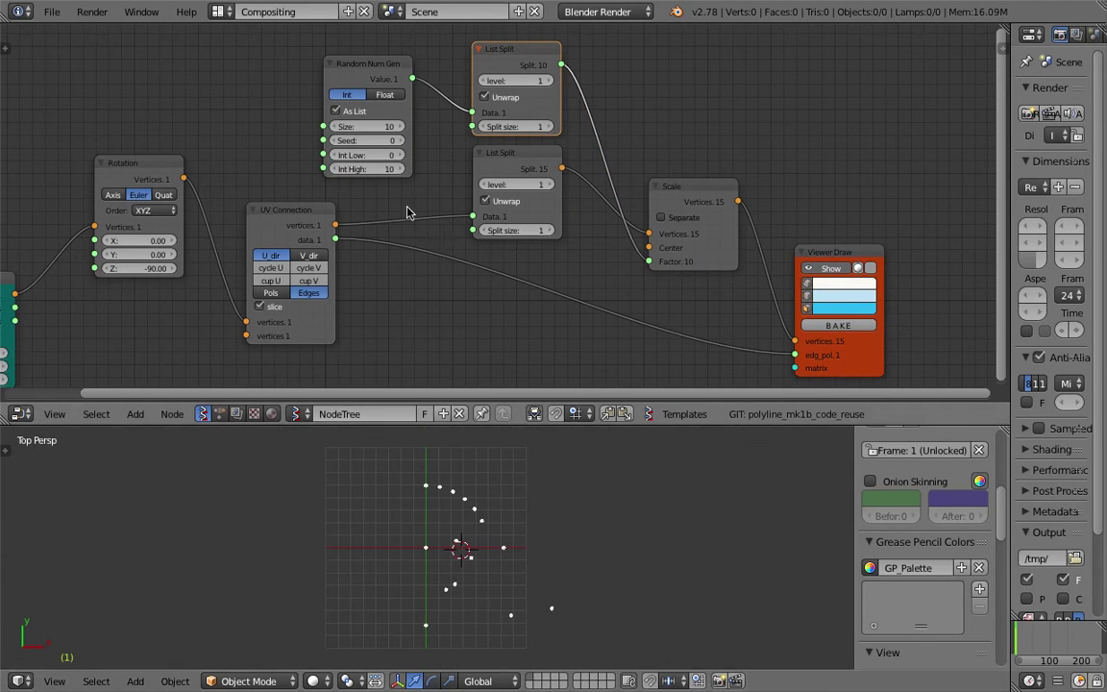
Set Random Num Gen's Size to 17 and Seed to 35, and save the scene over the current file
scroll(407, 212, "up", 1)
left_click_drag(354, 129, 387, 114)
key("ctrl+s")
left_click(356, 114)
Rearrange the Circle, Rotation and UV Connection nodes to free space above and between them
scroll(357, 192, "down", 1)
middle_click_drag(309, 223, 648, 255)
scroll(549, 252, "down", 2)
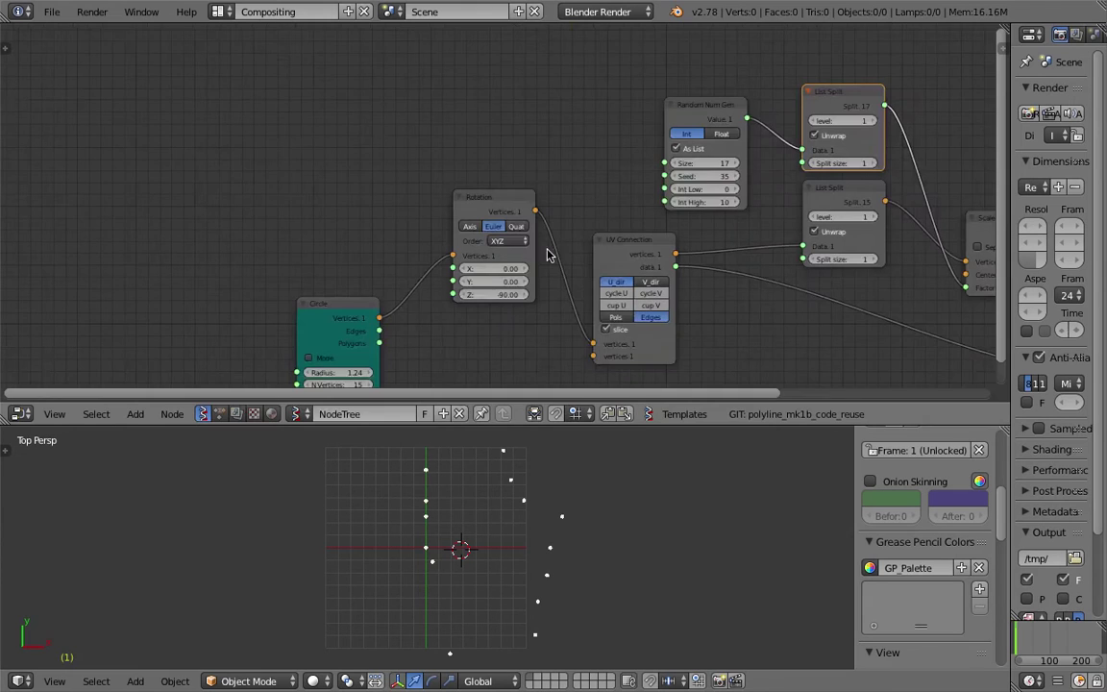
middle_click_drag(376, 310, 376, 231)
left_click_drag(375, 231, 302, 177)
left_click_drag(492, 116, 443, 114)
left_click_drag(632, 169, 579, 211)
middle_click_drag(480, 139, 454, 205)
left_click_drag(438, 184, 441, 255)
Add a List Length node above the Circle and Rotation nodes and connect Circle's vertices to its Data input
scroll(424, 171, "up", 2)
key("shift+a")
type("s")
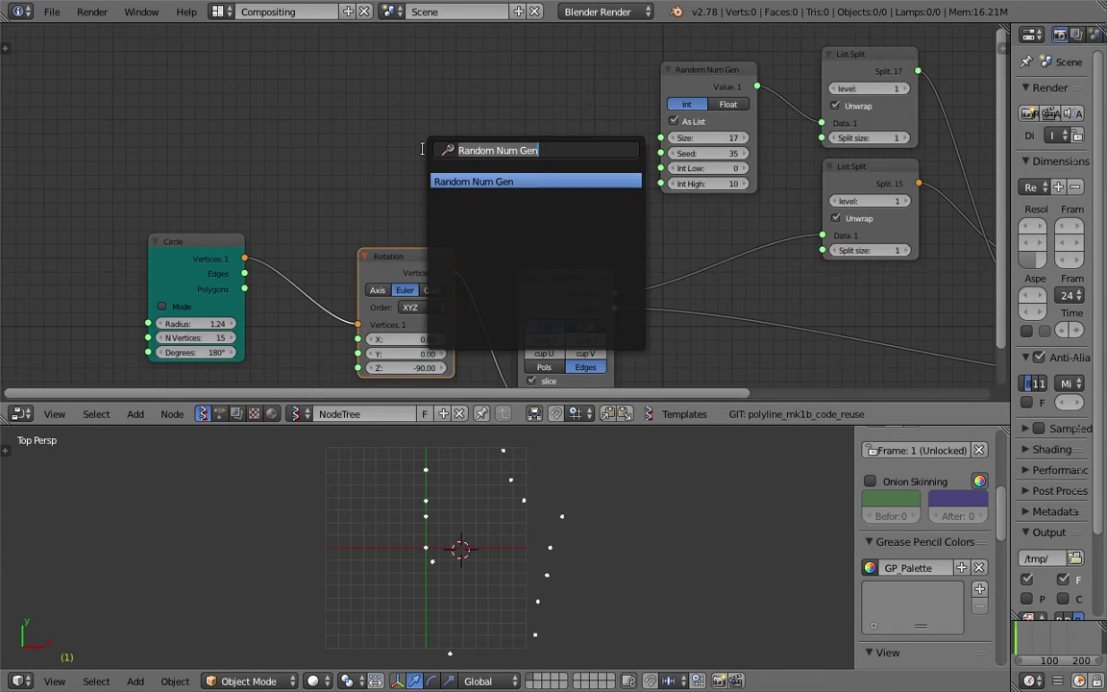
type("list len")
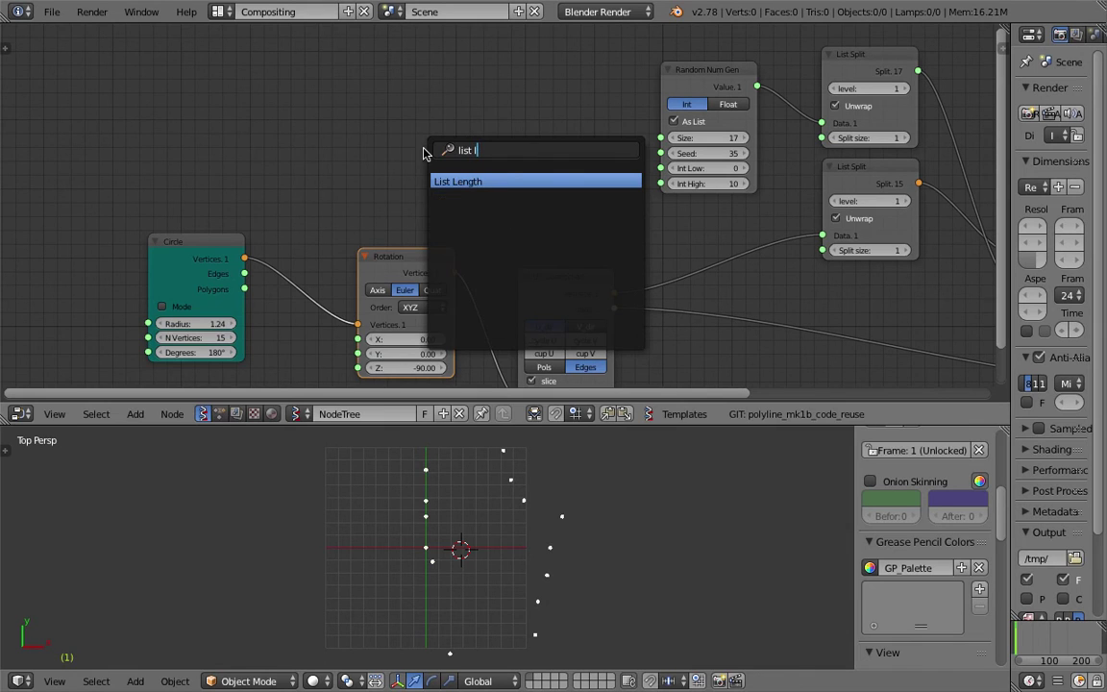
key("Return")
left_click(365, 128)
left_click_drag(245, 260, 367, 181)
left_click_drag(394, 136, 376, 106)
middle_click_drag(306, 251, 270, 230)
Inspect List Length's output with a temporary Stethoscope node, and delete that node
middle_click_drag(383, 159, 365, 212)
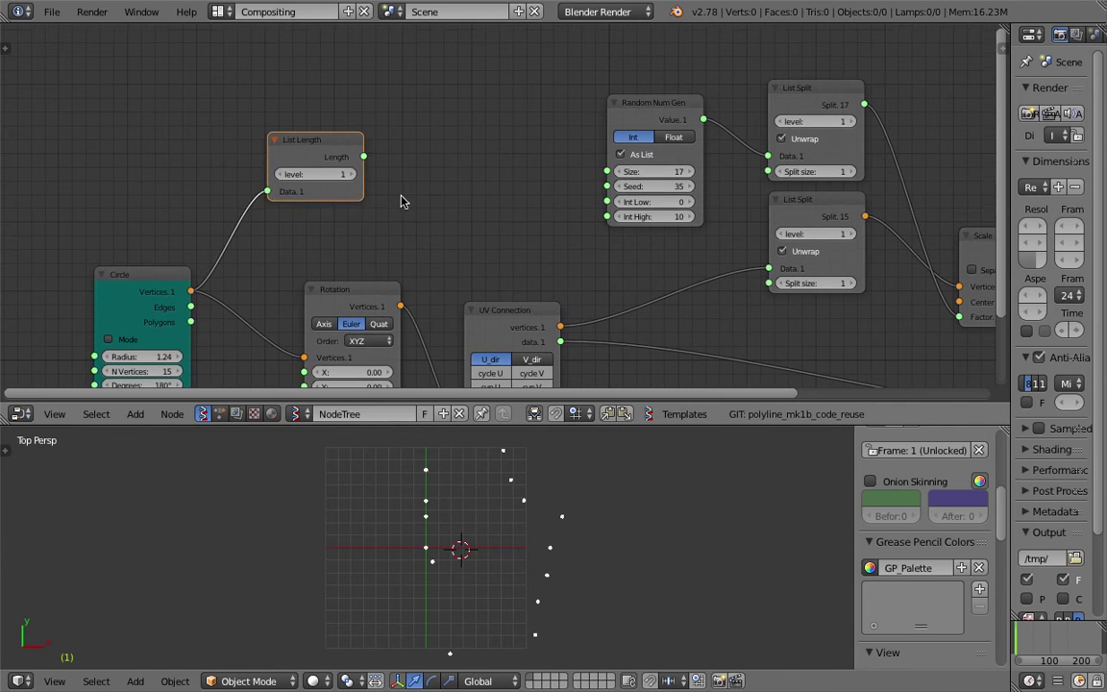
key("space")
type("ste")
key("Return")
left_click(413, 145)
left_click_drag(365, 157, 417, 183)
scroll(524, 149, "up", 2)
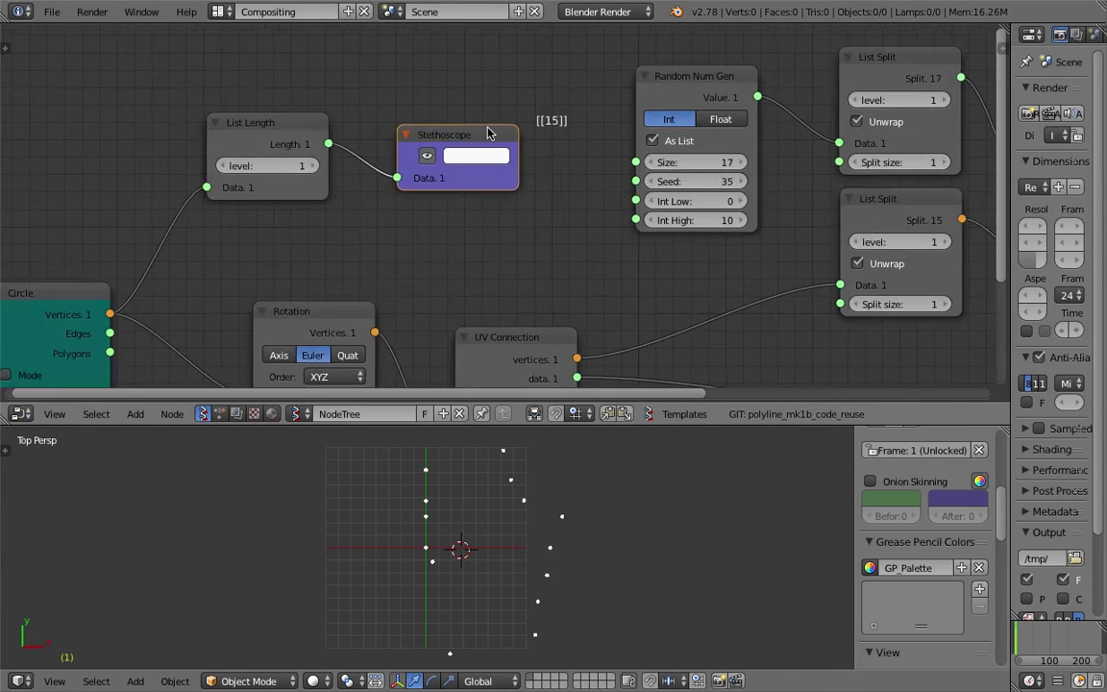
key("x")
Connect List Length's output to Random Num Gen's Size input and save the scene over the current file
left_click_drag(327, 143, 633, 164)
scroll(534, 128, "down", 1)
middle_click_drag(515, 127, 401, 133)
key("ctrl+s")
left_click(401, 133)
Reposition the Random Num Gen node and set its Seed to 50
left_click_drag(547, 92, 464, 65)
left_click_drag(476, 155, 493, 155)
scroll(550, 528, "down", 3)
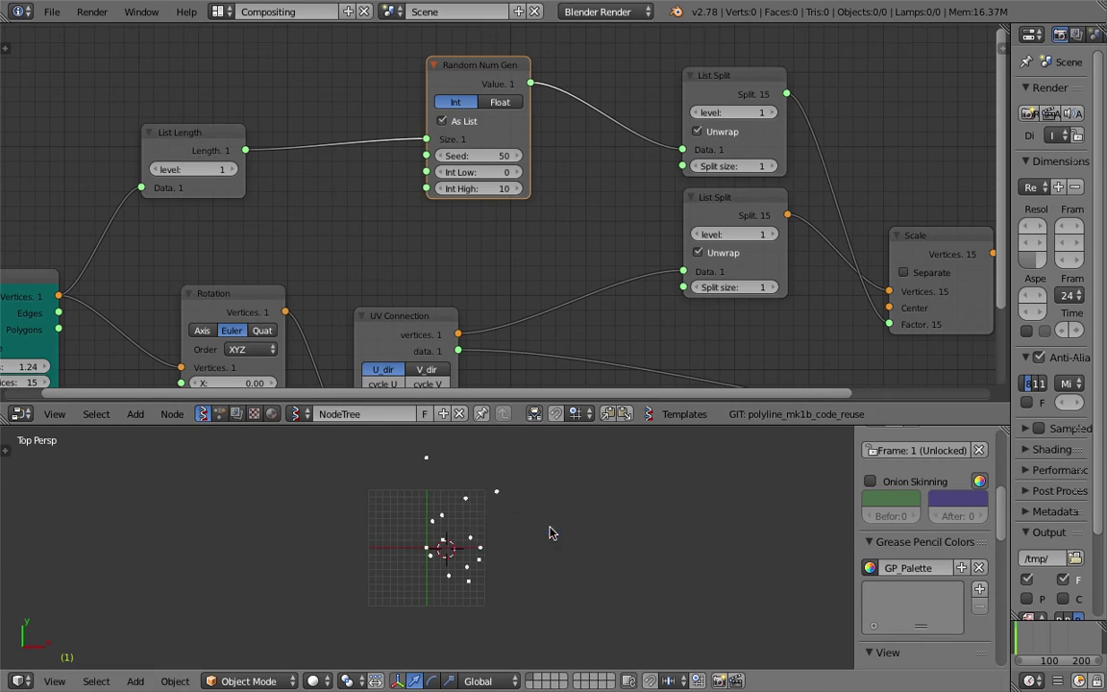
Set the Circle node's Radius to 1.54 and N Vertices to 23, and save the scene
middle_click_drag(96, 300, 290, 231)
mouse_move(220, 300)
left_mouse_down()
mouse_move(242, 300)
mouse_move(220, 313)
left_mouse_up()
middle_click_drag(276, 298, 136, 343)
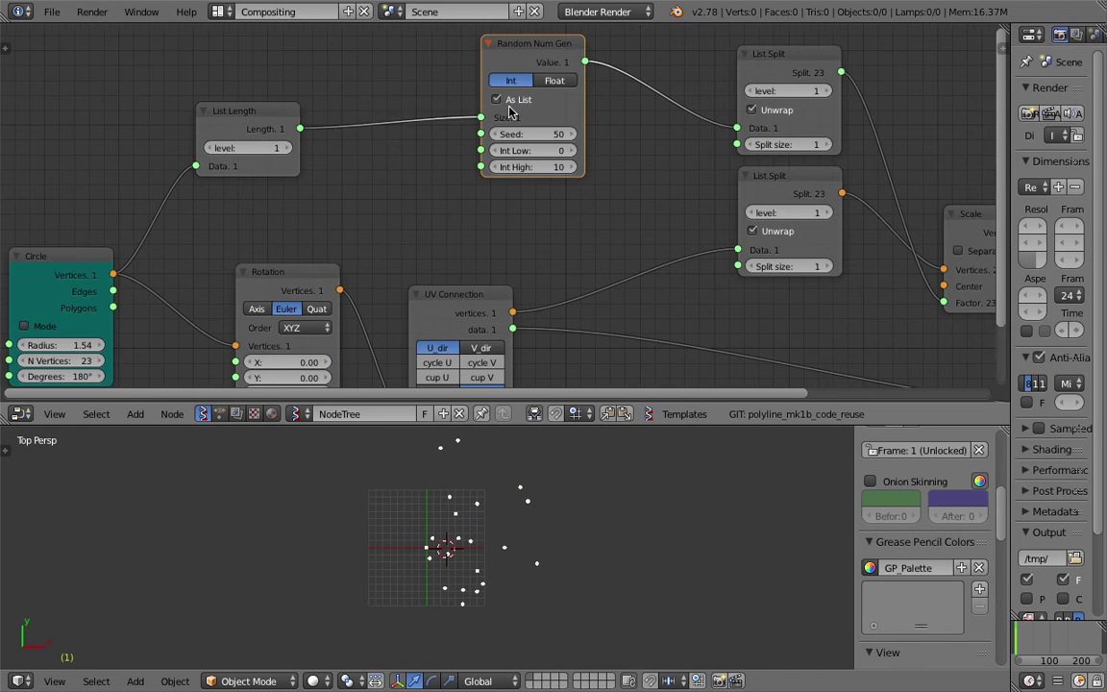
middle_click_drag(655, 207, 451, 207)
key("ctrl+s")
left_click(451, 207)
Connect Rotation's vertices directly to the lower List Split and place UV Connection between Scale and Viewer Draw
middle_click_drag(833, 266, 635, 195)
left_click_drag(729, 218, 789, 219)
scroll(534, 230, "down", 3)
mouse_move(161, 241)
left_mouse_down()
mouse_move(186, 230)
mouse_move(176, 242)
left_mouse_up()
scroll(316, 259, "down", 1)
middle_click_drag(290, 235, 327, 232)
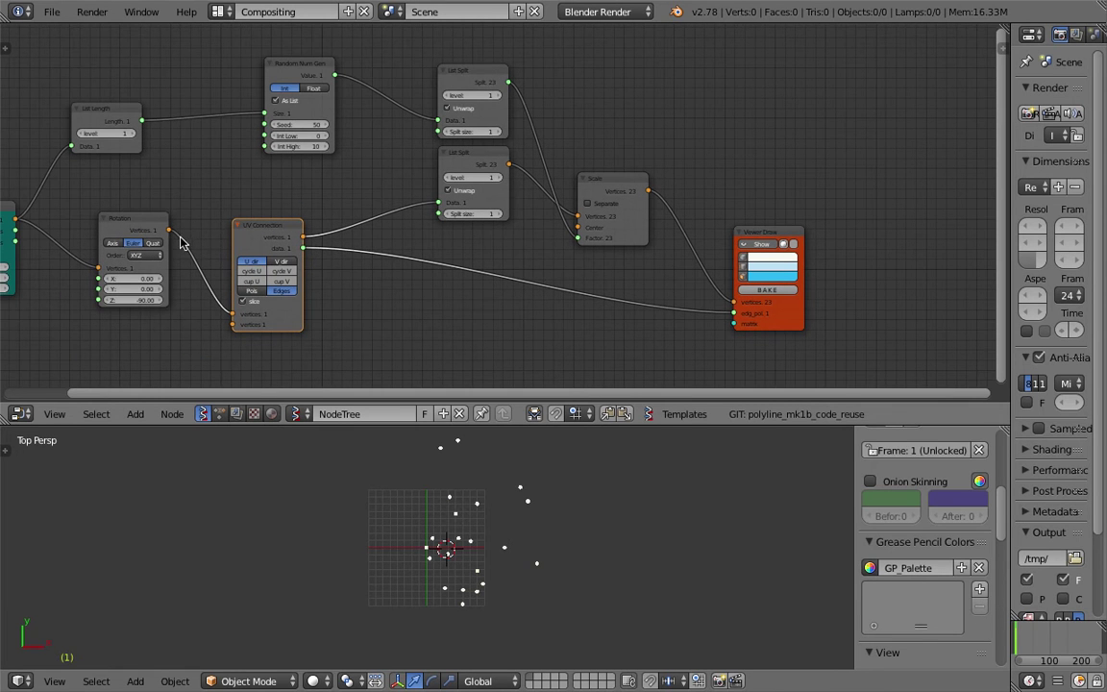
left_click_drag(170, 231, 435, 202)
mouse_move(299, 228)
left_mouse_down()
mouse_move(338, 275)
mouse_move(657, 294)
mouse_move(371, 175)
mouse_move(692, 207)
mouse_move(718, 212)
mouse_move(800, 312)
left_mouse_up()
Save the scene and switch the UV Connection node's direction to V_dir
middle_click_drag(735, 280, 527, 240)
scroll(519, 226, "up", 1)
key("ctrl+s")
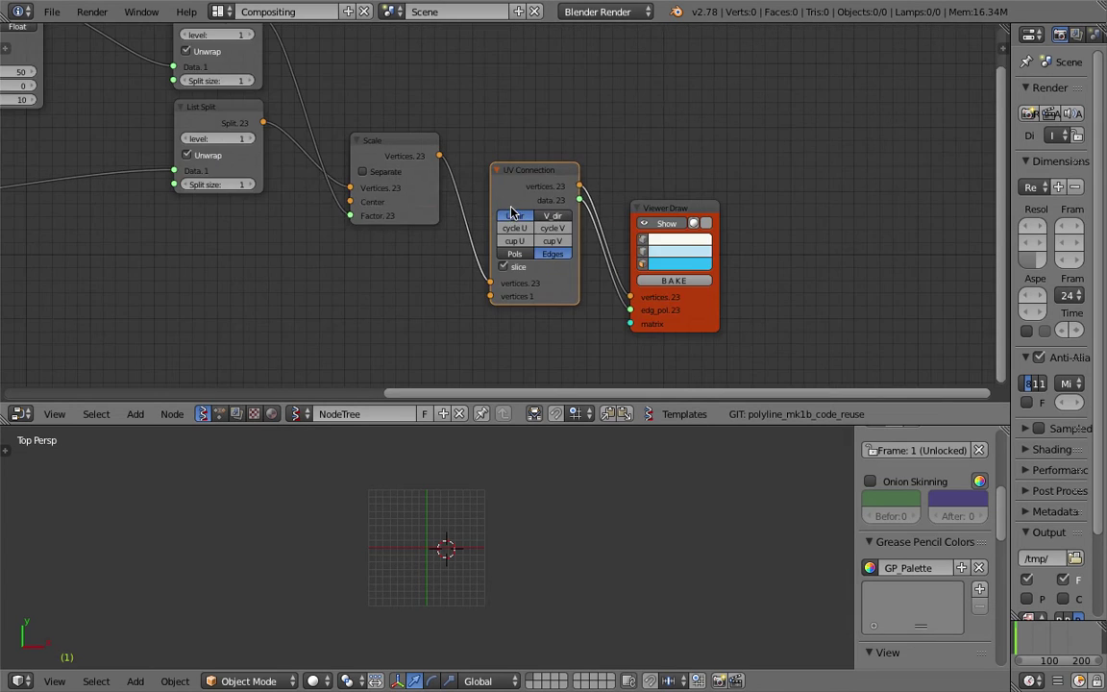
scroll(502, 204, "up", 1)
left_click(533, 269)
left_click(566, 220)
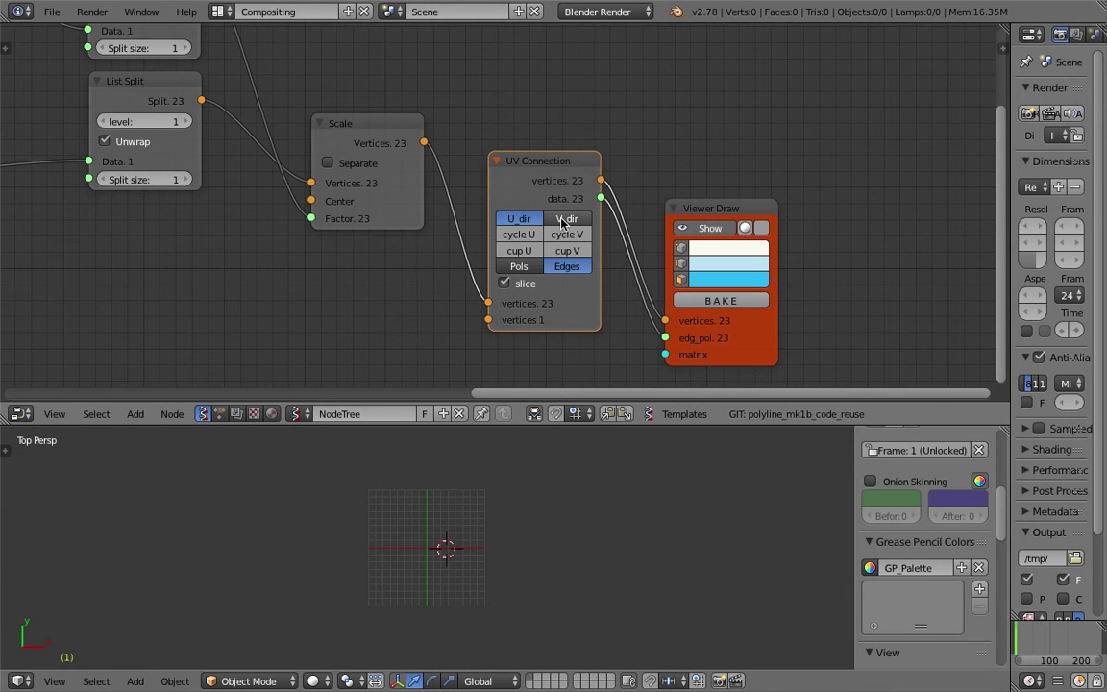
scroll(585, 487, "up", 5)
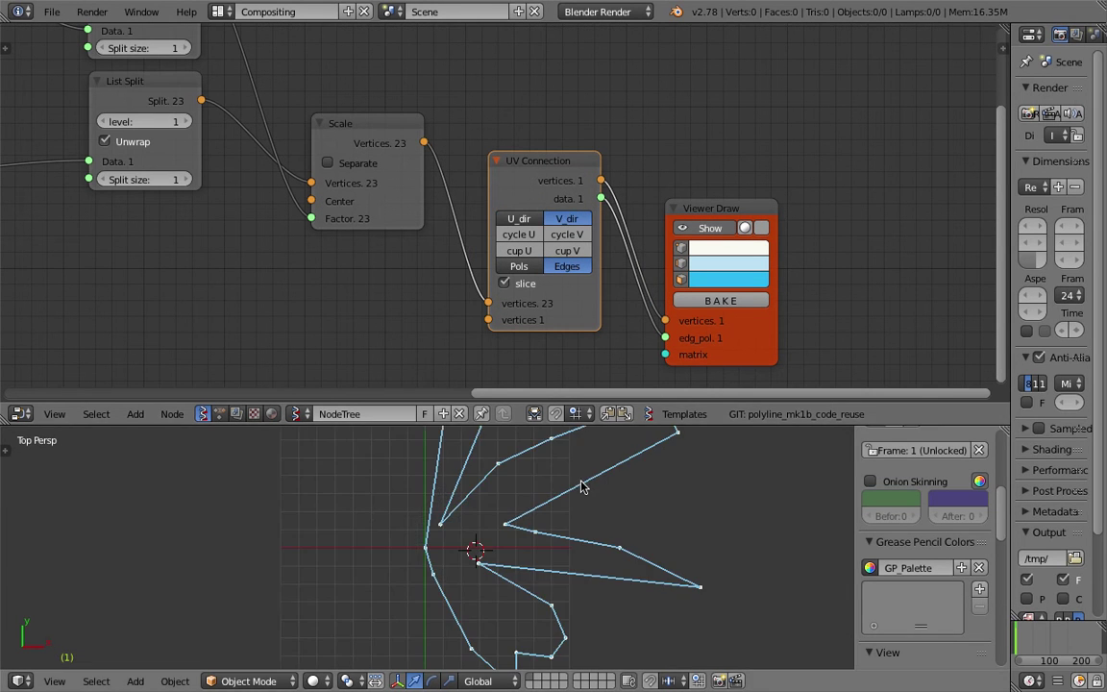
scroll(583, 506, "down", 4)
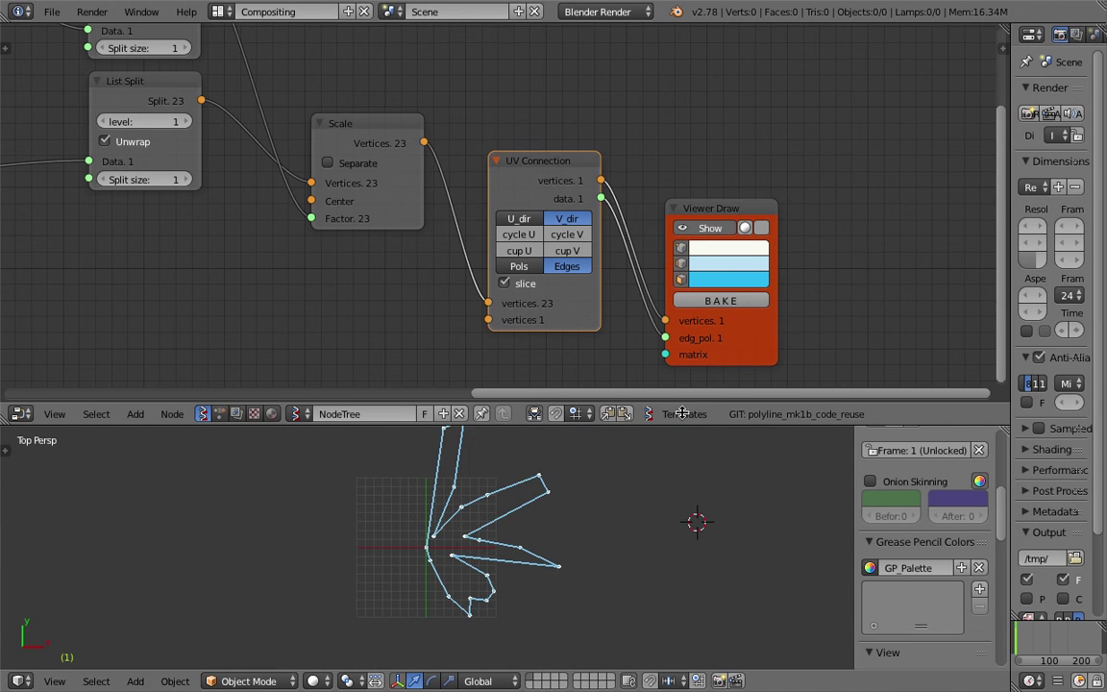
Enlarge the 3D view upward and set the UV Connection node's output to Pols
left_click_drag(682, 426, 682, 336)
scroll(435, 221, "down", 2)
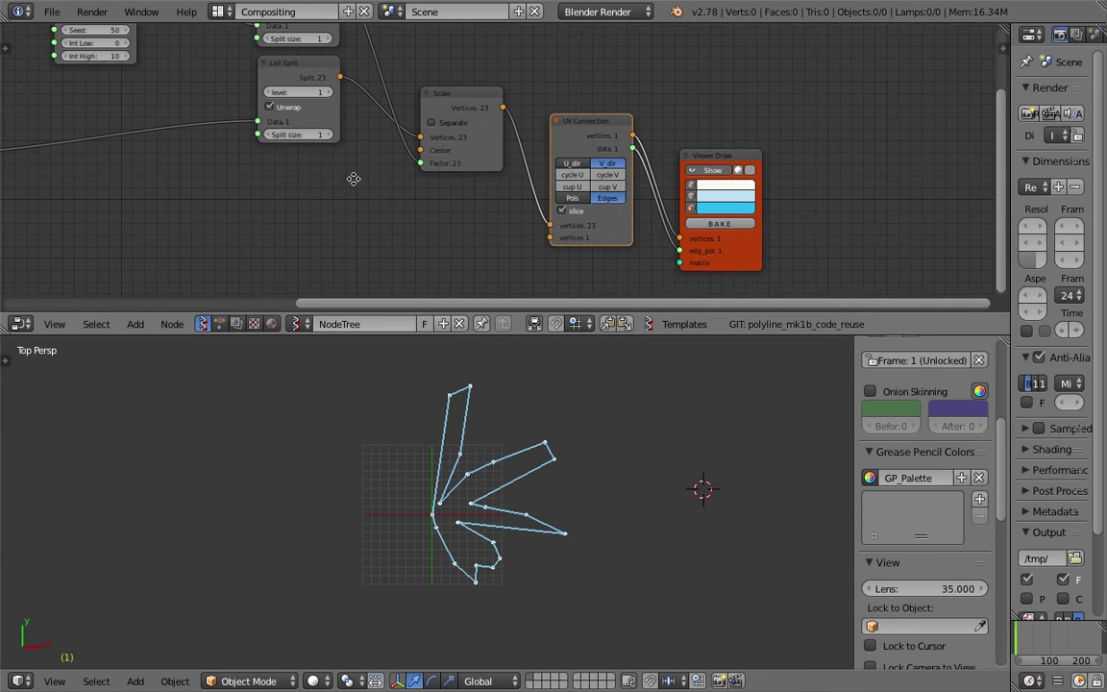
middle_click_drag(354, 177, 418, 189)
scroll(581, 196, "up", 2)
middle_click_drag(654, 205, 573, 186)
left_click(570, 197)
scroll(538, 501, "up", 3)
scroll(531, 494, "down", 4)
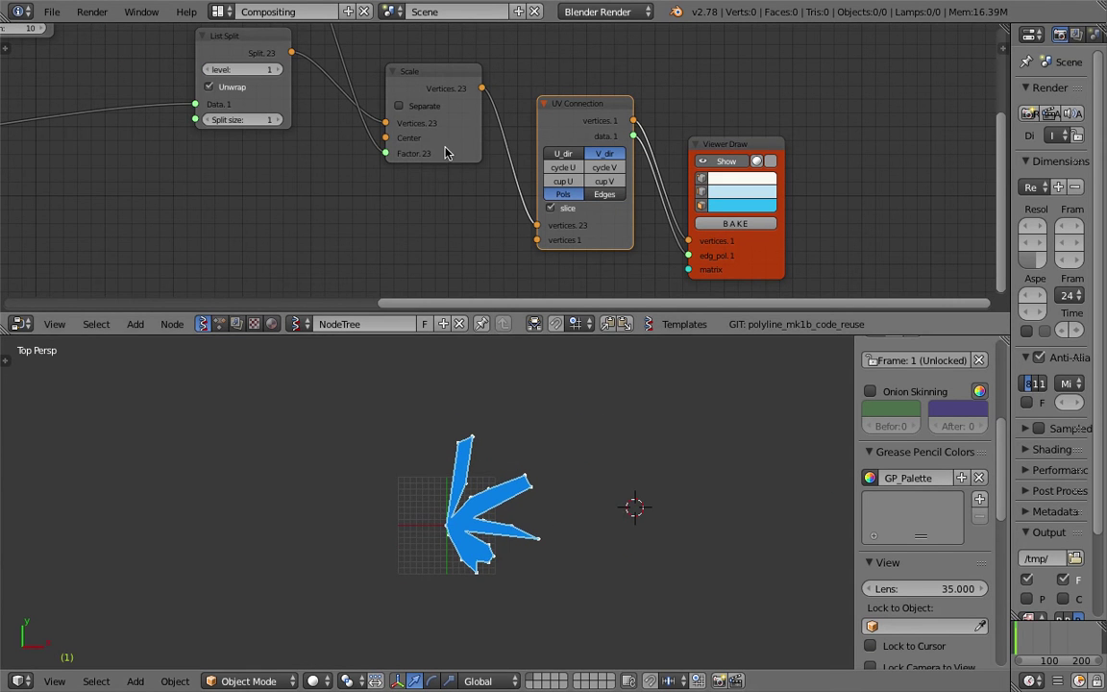
Save the scene as a new file named butterfly_wip_003.blend on the Desktop
middle_click_drag(405, 169, 568, 195)
scroll(568, 195, "down", 5)
left_click(53, 17)
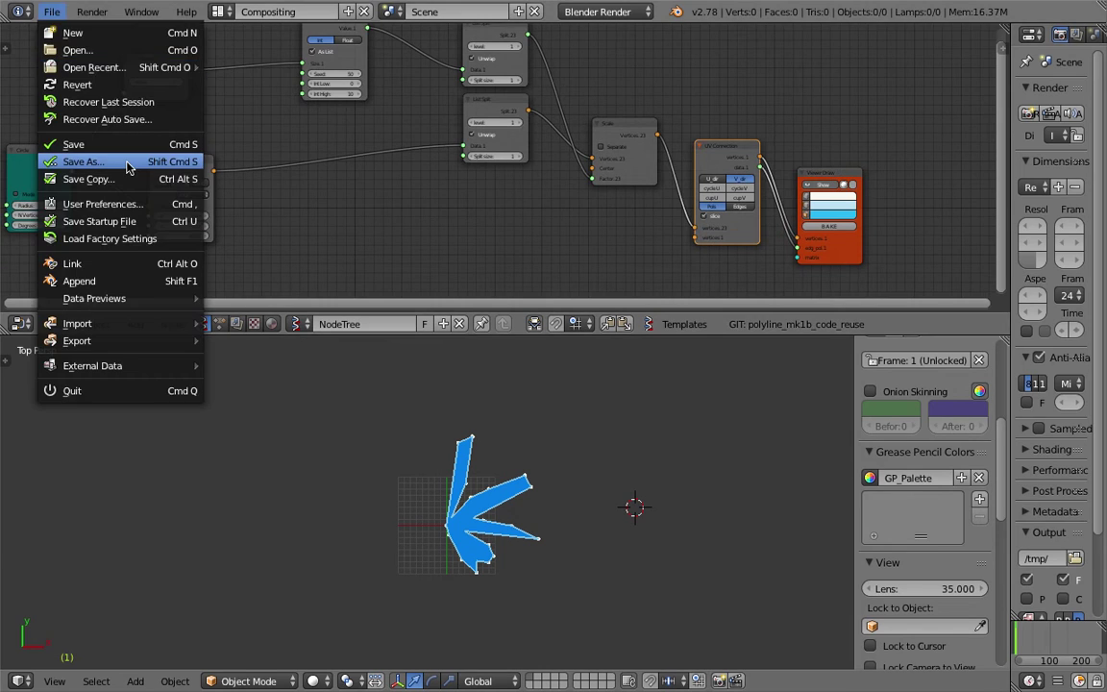
left_click(77, 163)
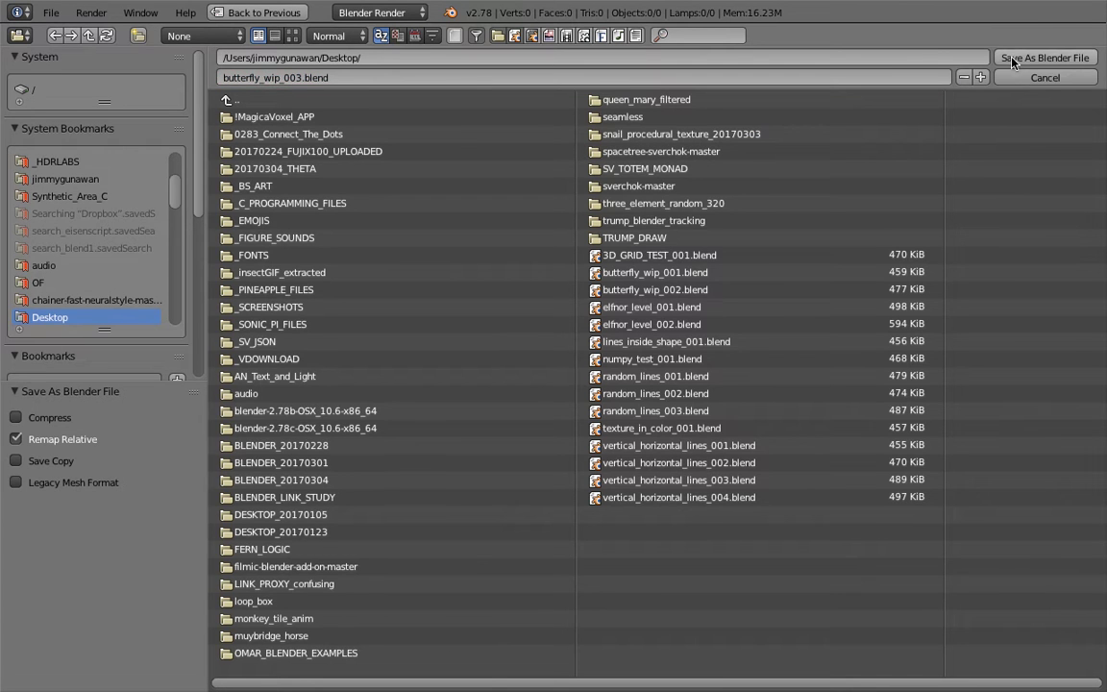
left_click(1043, 57)
left_click(781, 91)
Move the Scale, UV Connection and Viewer Draw nodes up to line up with the rest of the node chain
left_click_drag(635, 149, 623, 104)
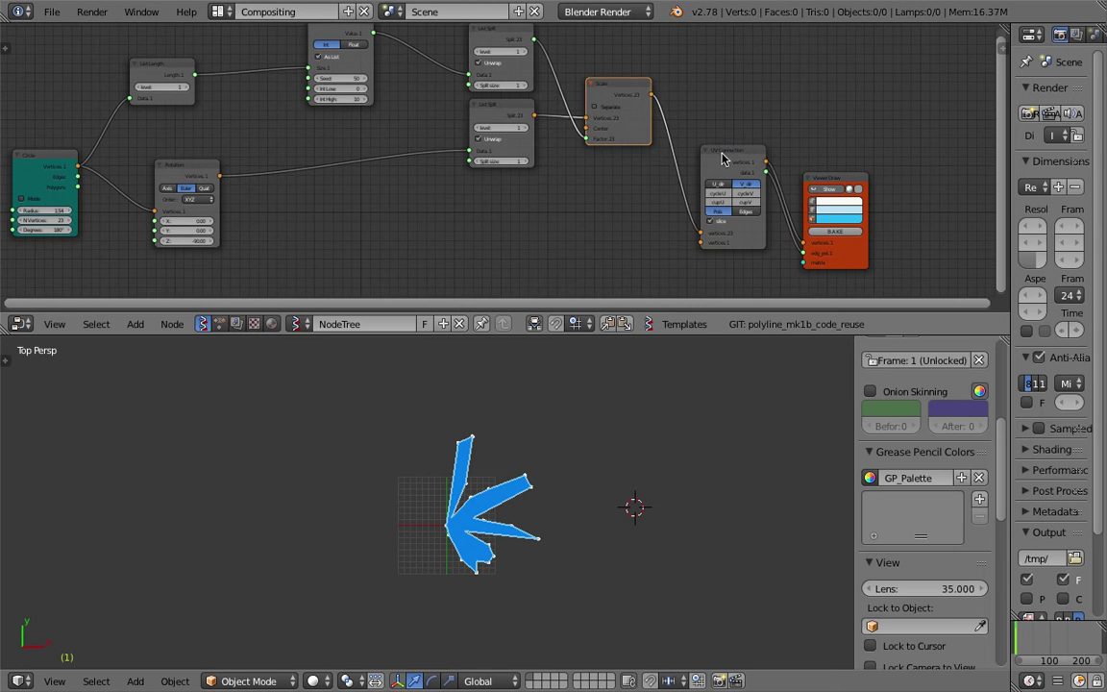
left_click_drag(767, 172, 748, 108)
left_click_drag(826, 184, 818, 115)
middle_click_drag(407, 154, 527, 162)
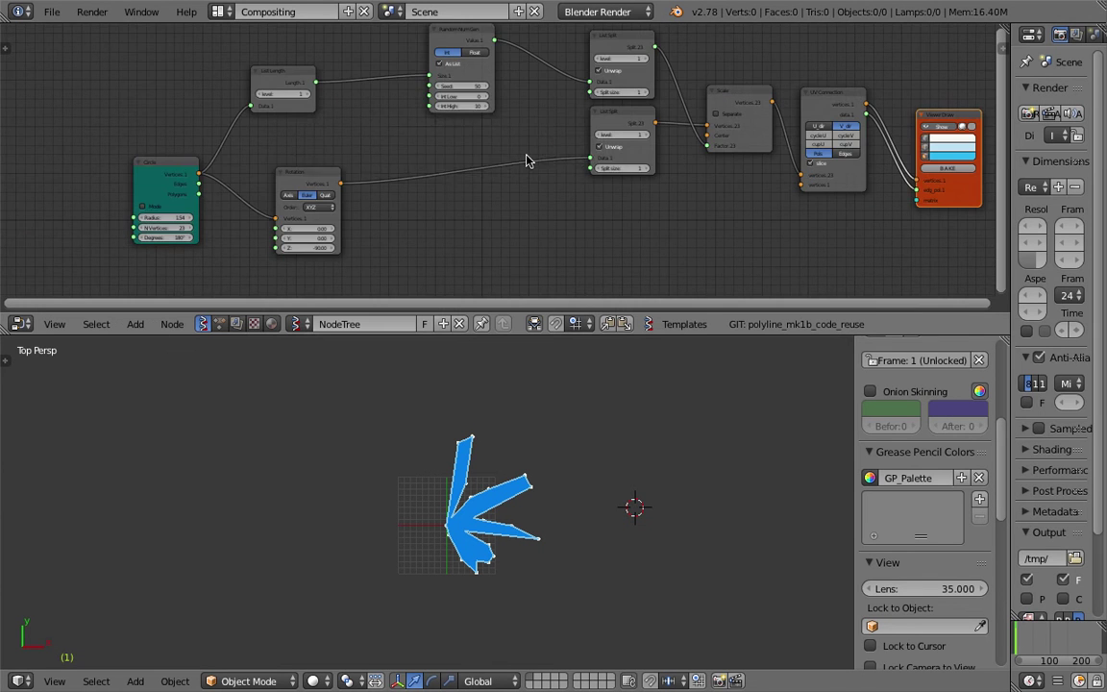
Save the scene and raise the Circle node's radius to about 1.96
key("ctrl+s")
middle_click_drag(459, 154, 451, 182)
left_click(383, 163)
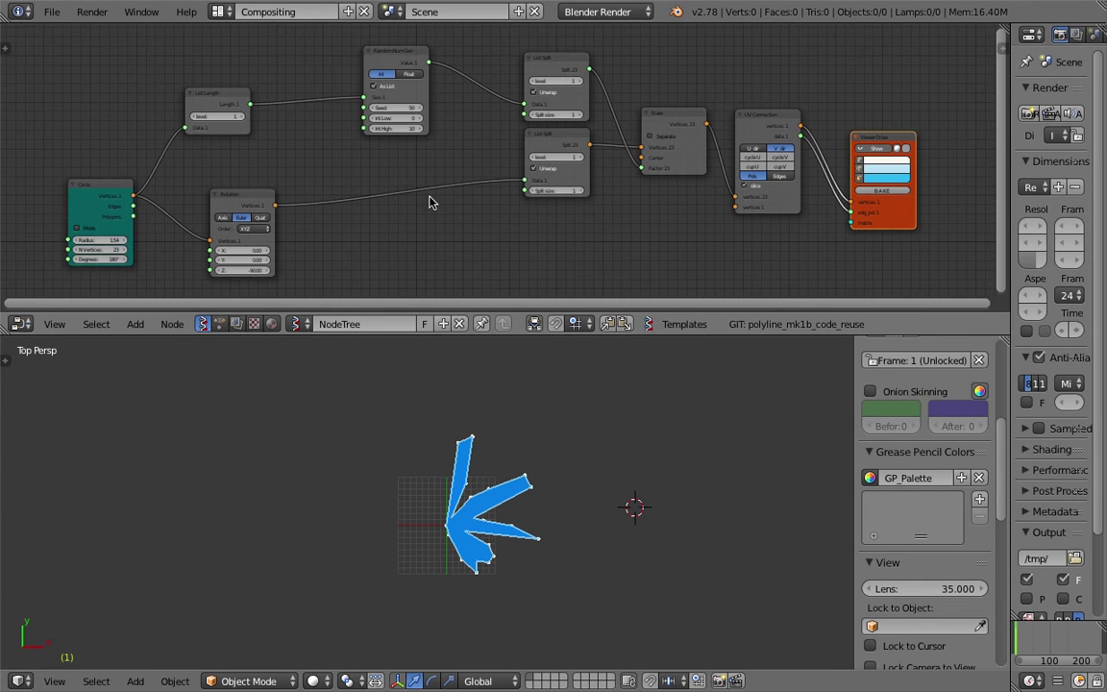
left_click_drag(117, 245, 112, 240)
left_click(617, 499)
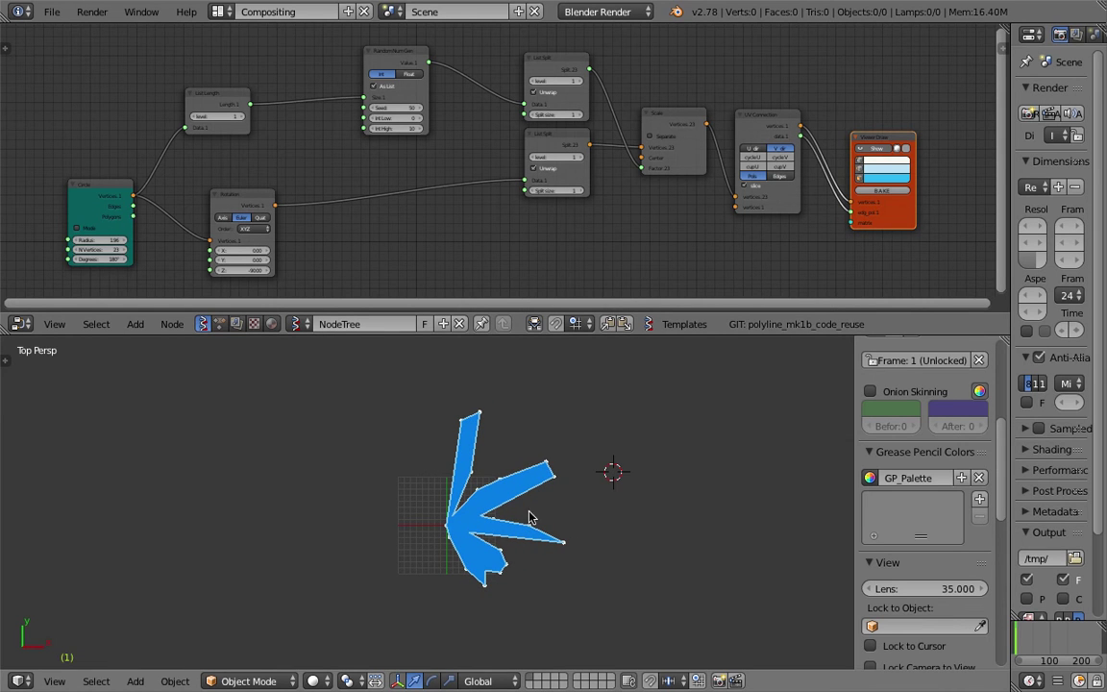
scroll(504, 473, "up", 1)
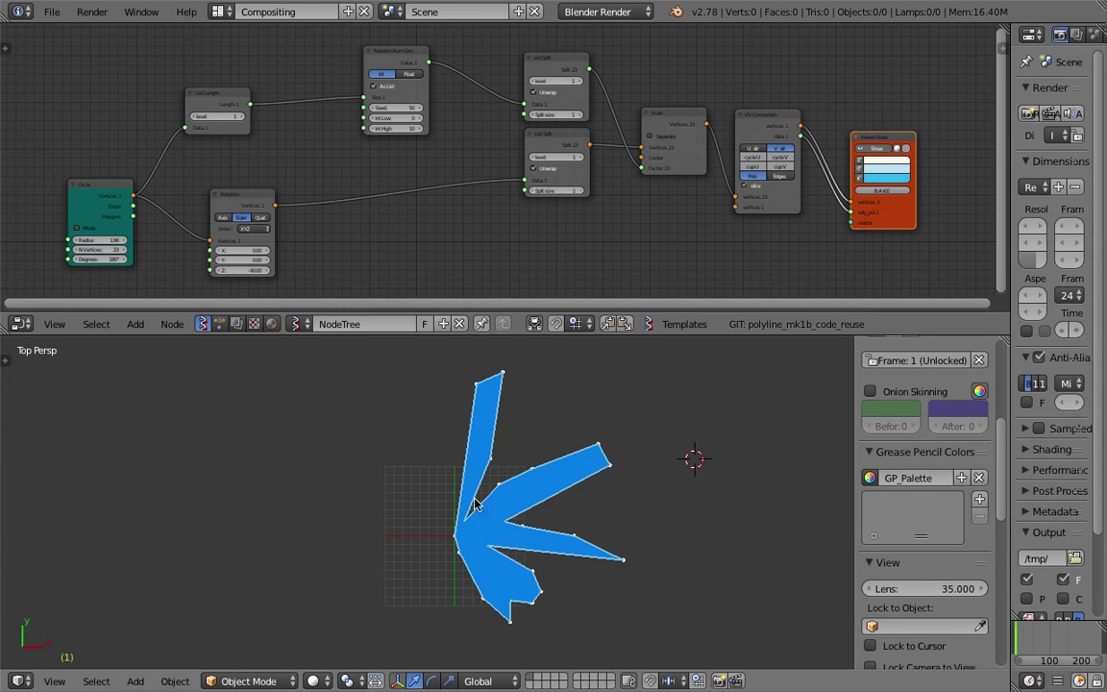
Fine-tune the Circle node's radius and set the Random Num Gen node's seed to 69
middle_click_drag(284, 242, 272, 220)
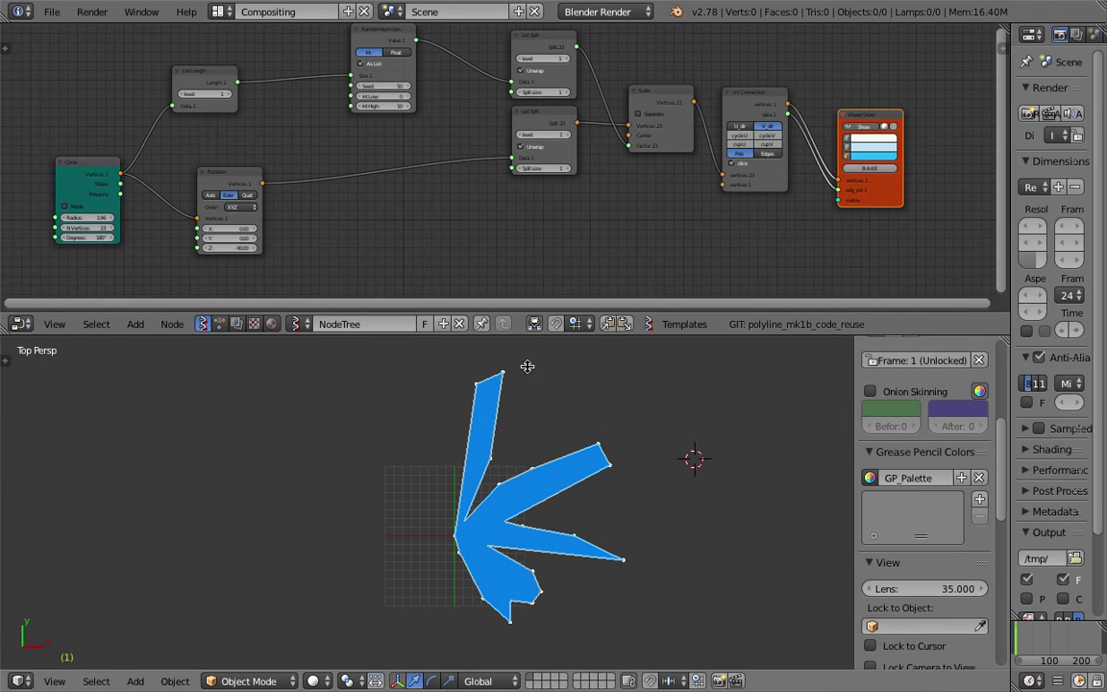
middle_click_drag(400, 228, 415, 210)
left_click_drag(103, 200, 114, 200)
middle_click_drag(571, 98, 526, 163)
scroll(407, 198, "up", 2)
scroll(411, 222, "up", 1)
left_click_drag(288, 112, 325, 111)
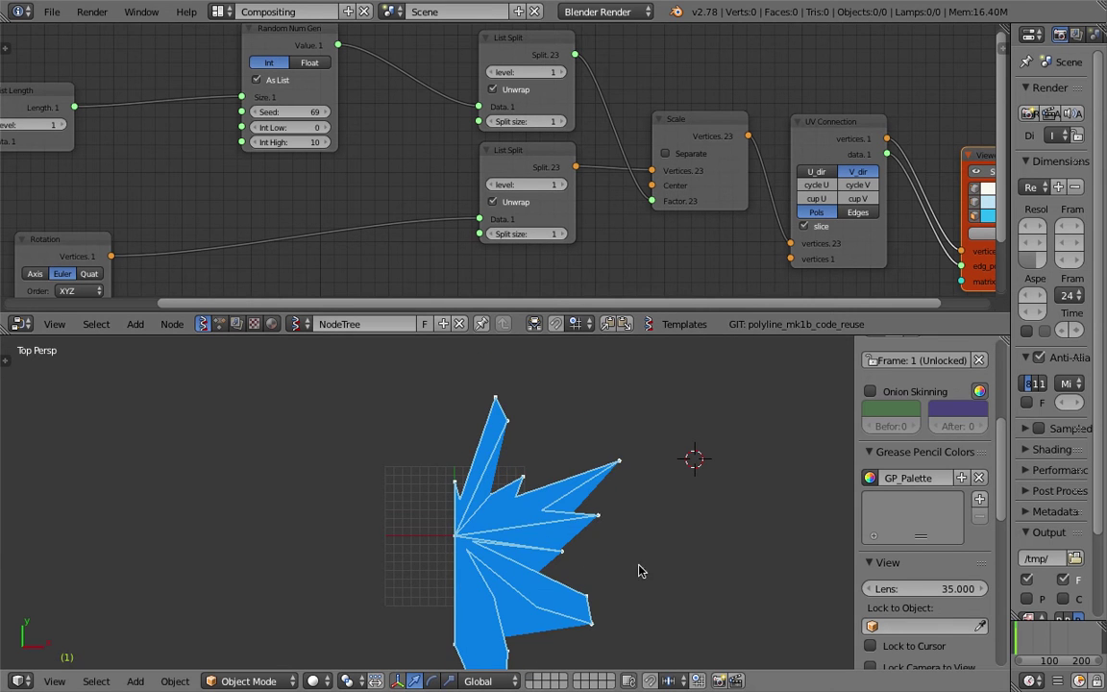
Save the scene over the existing butterfly file
mouse_move(494, 551)
middle_mouse_down()
mouse_move(571, 571)
mouse_move(574, 499)
mouse_move(588, 526)
mouse_move(557, 487)
mouse_move(485, 487)
middle_mouse_up()
key("ctrl+s")
left_click(584, 530)
scroll(582, 528, "down", 2)
key("ctrl+s")
left_click(484, 487)
Bake the Viewer Draw geometry into a mesh beside the preview, delete that mesh, and bake a fresh copy
middle_click_drag(710, 213, 386, 210)
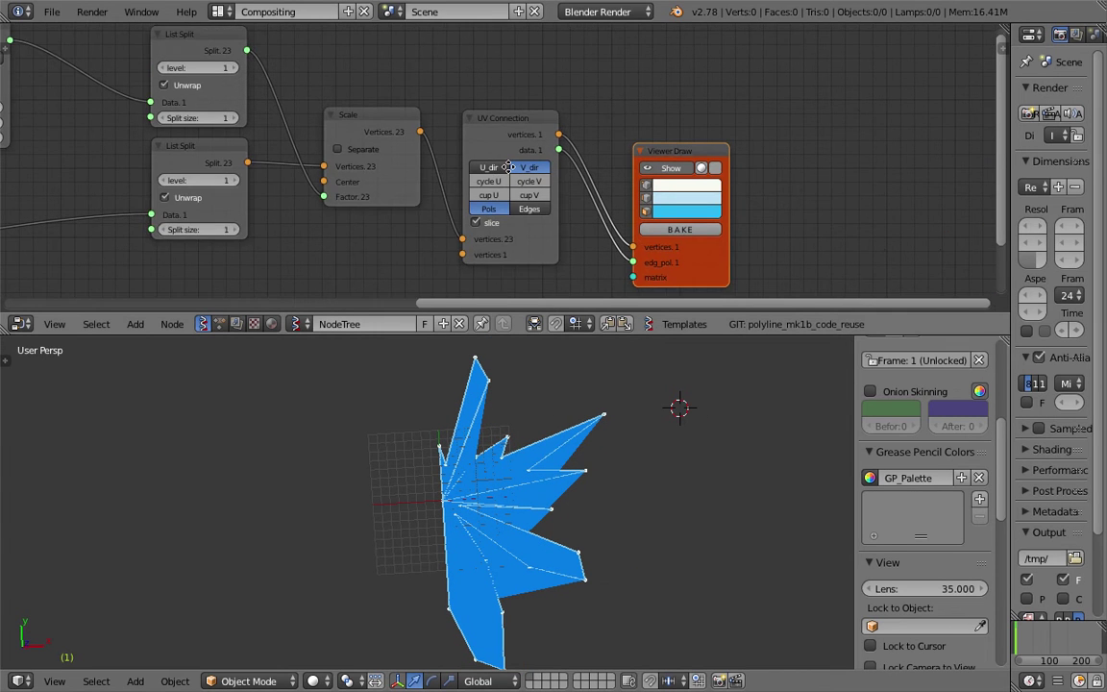
scroll(624, 142, "up", 1)
middle_click_drag(625, 141, 539, 112)
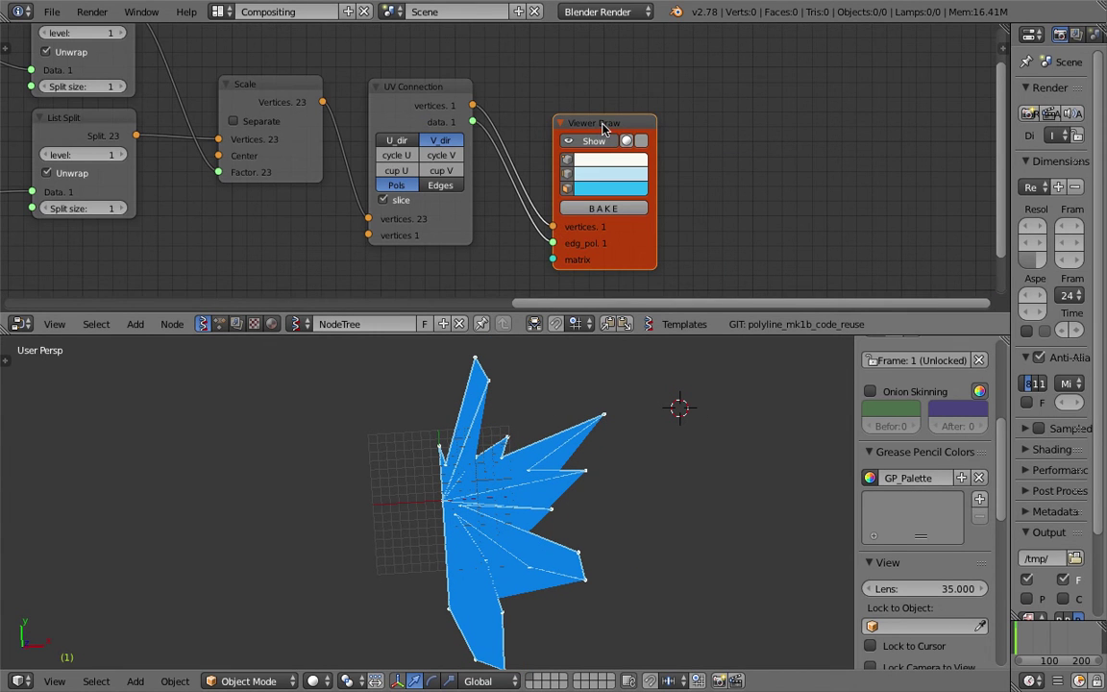
left_click(625, 211)
key("g")
left_click(703, 490)
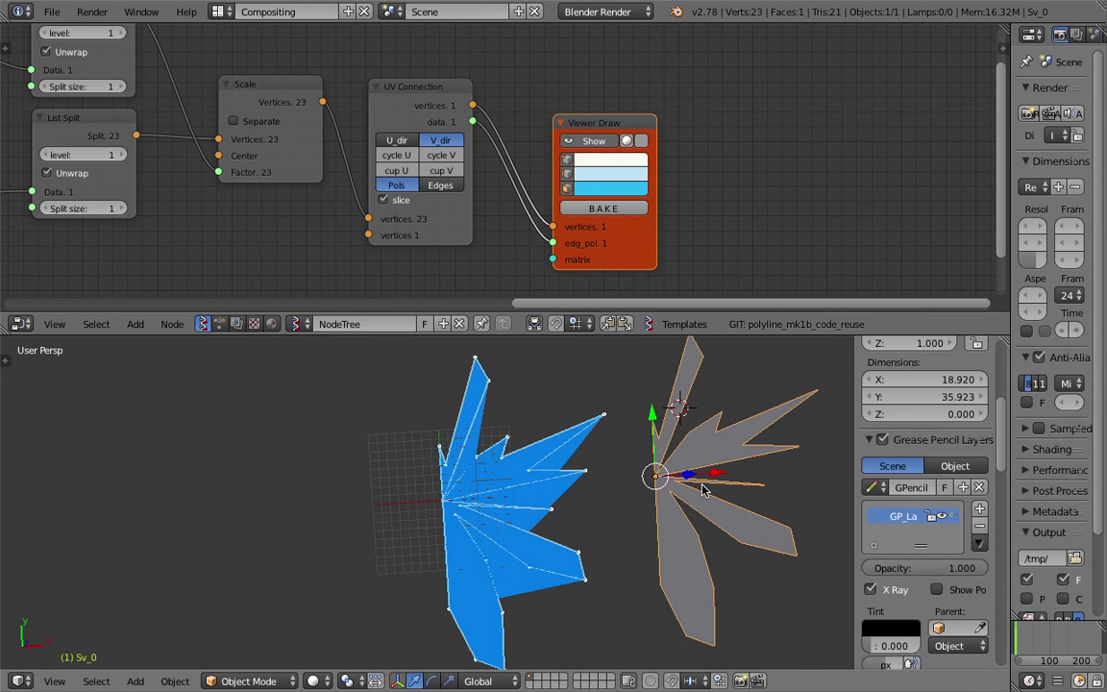
key("Delete")
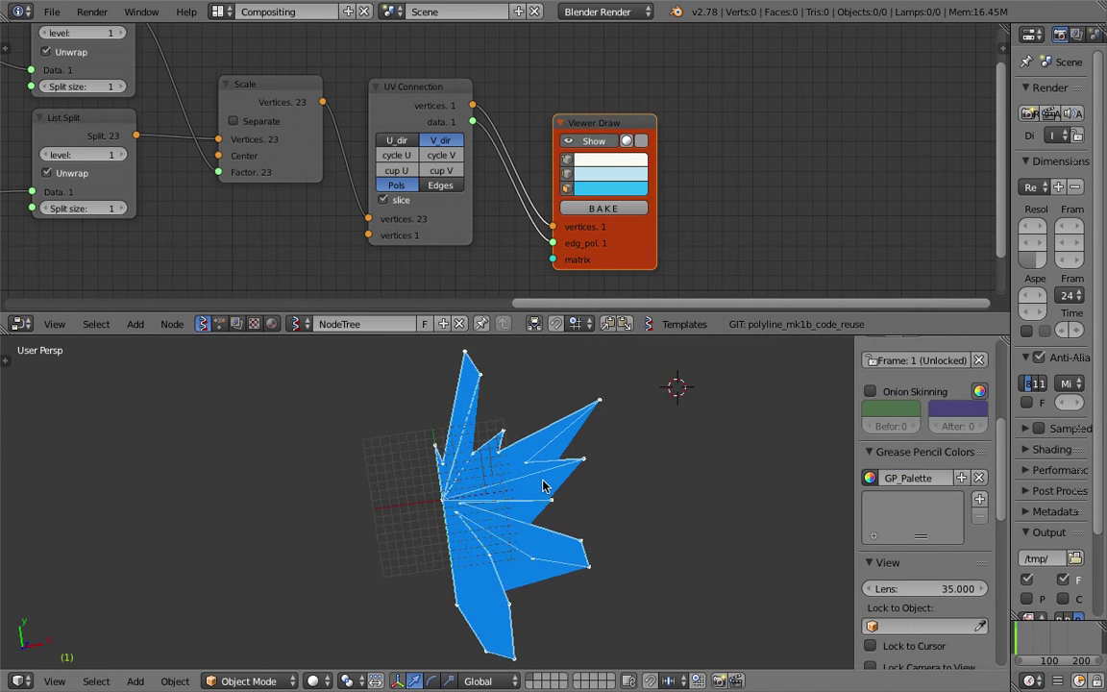
left_click(609, 209)
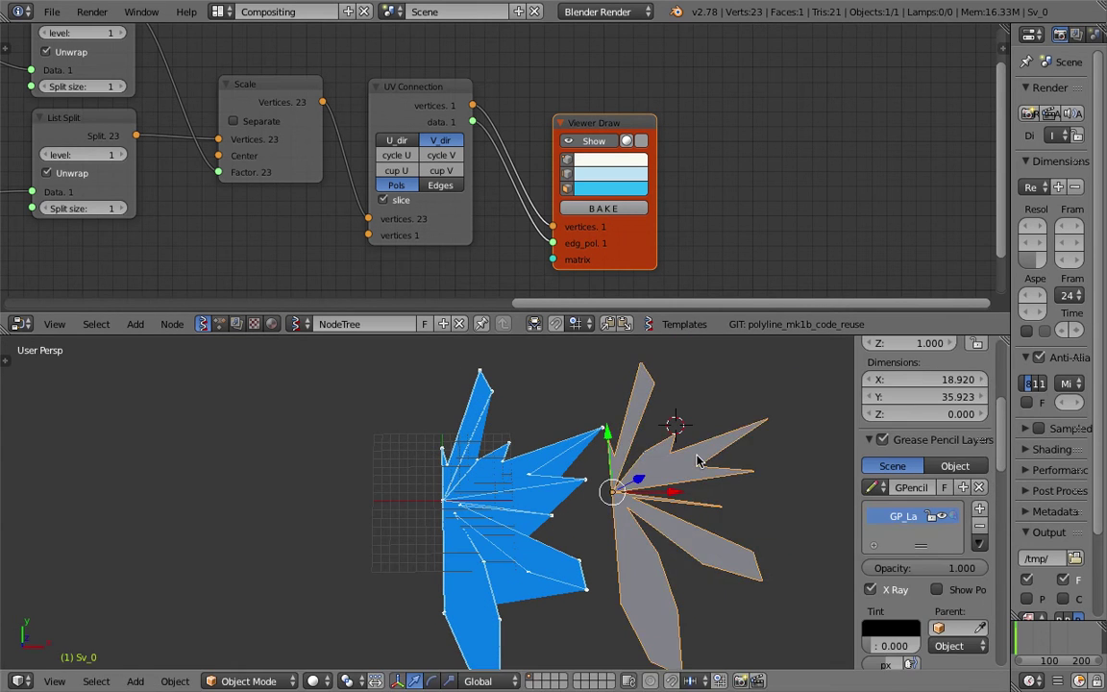
Show the Viewer Draw node's properties and enable ngons tessellation
left_click(1000, 51)
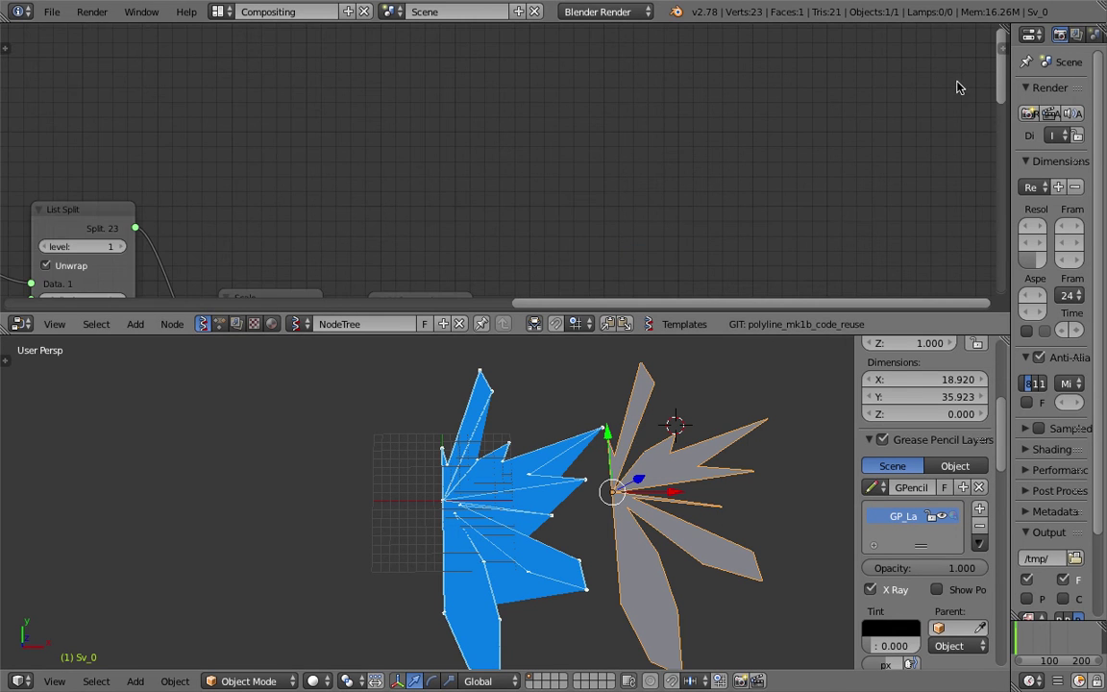
key("Home")
key("n")
scroll(915, 171, "down", 3)
scroll(914, 171, "down", 1)
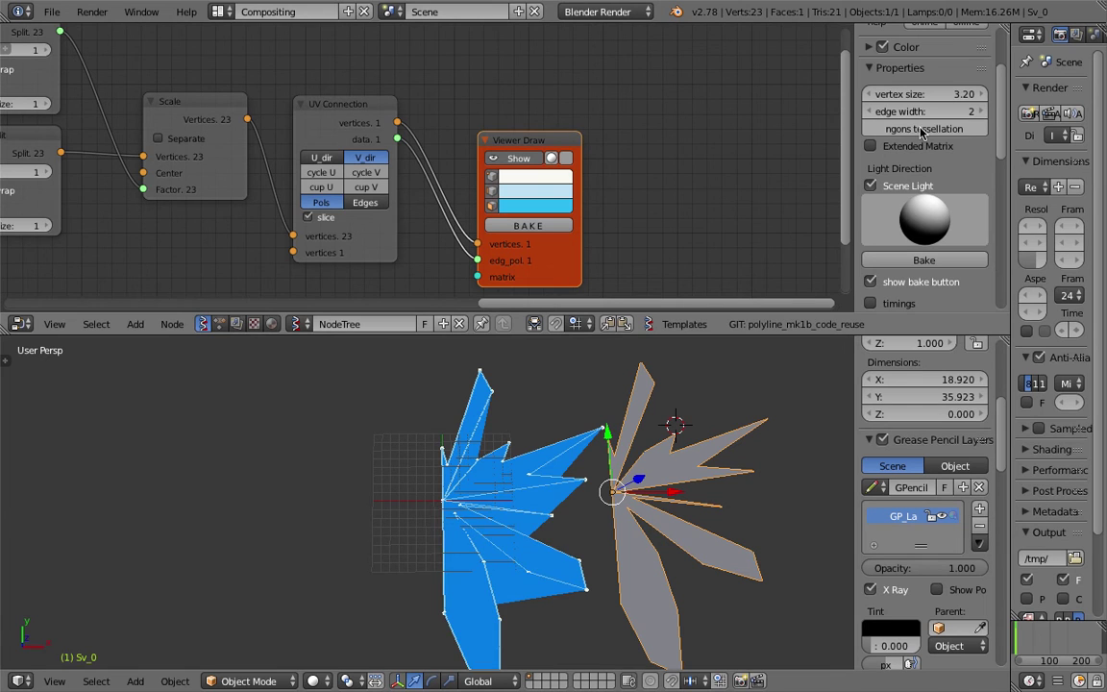
left_click(921, 130)
Switch the UV Connection node's output to Edges and back to Pols, and save the scene
middle_click_drag(636, 258, 642, 240)
left_click(362, 186)
left_click(329, 184)
key("ctrl+s")
left_click(560, 473)
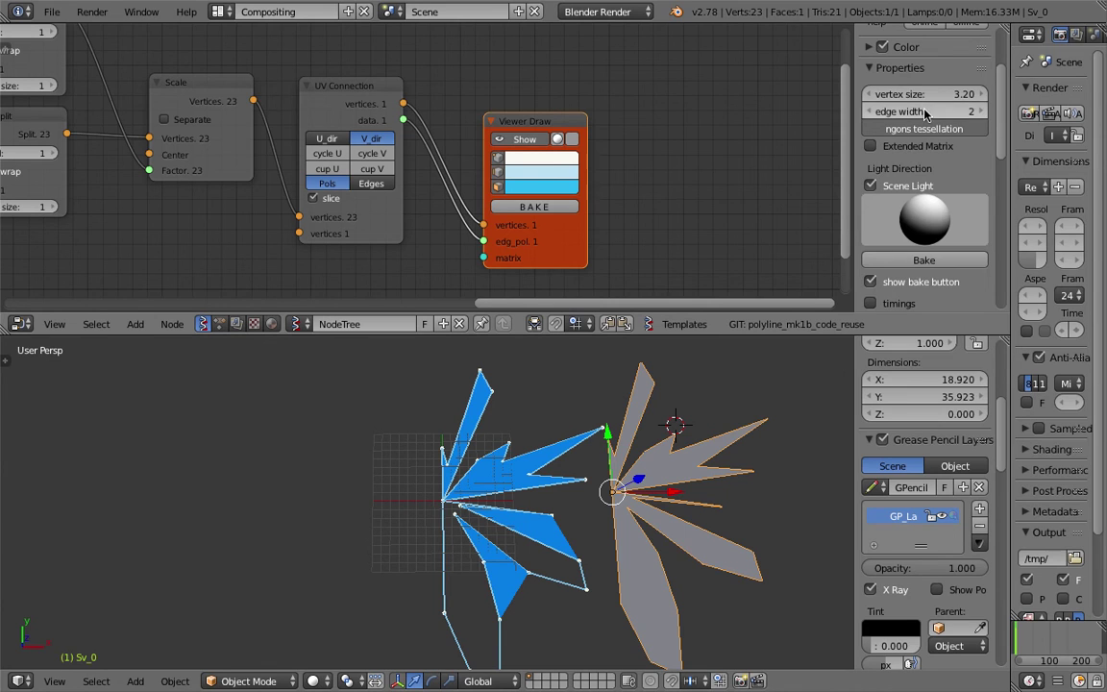
key("ctrl+s")
left_click(669, 510)
Turn ngons tessellation off for Viewer Draw and delete the baked wing mesh
left_click(891, 128)
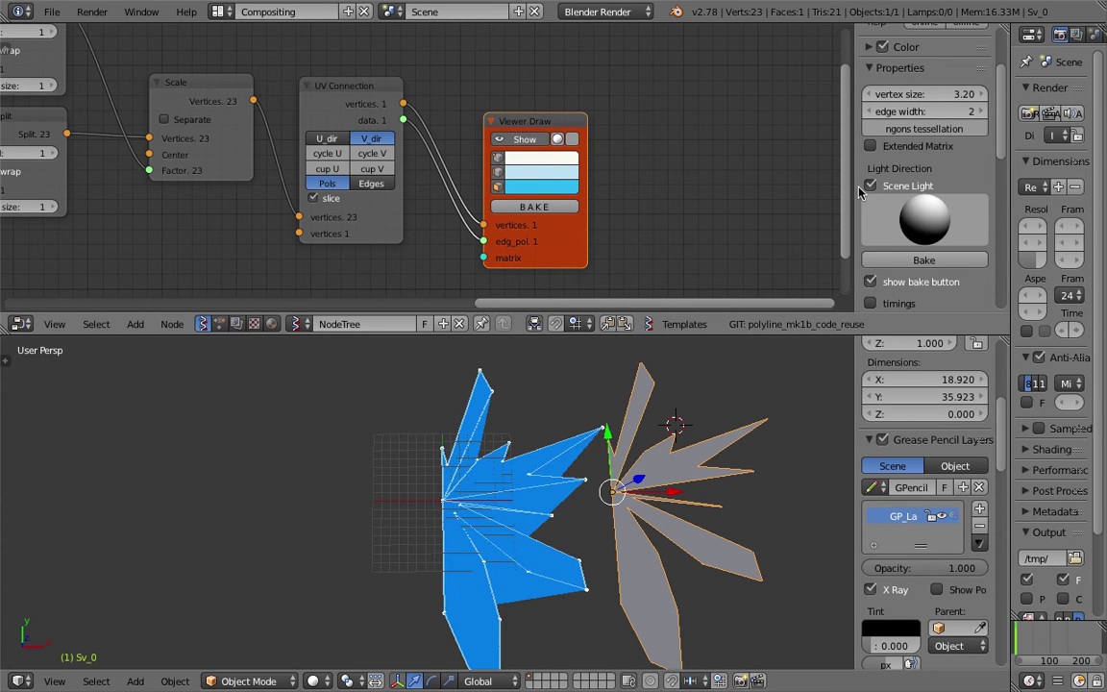
key("x")
key("Return")
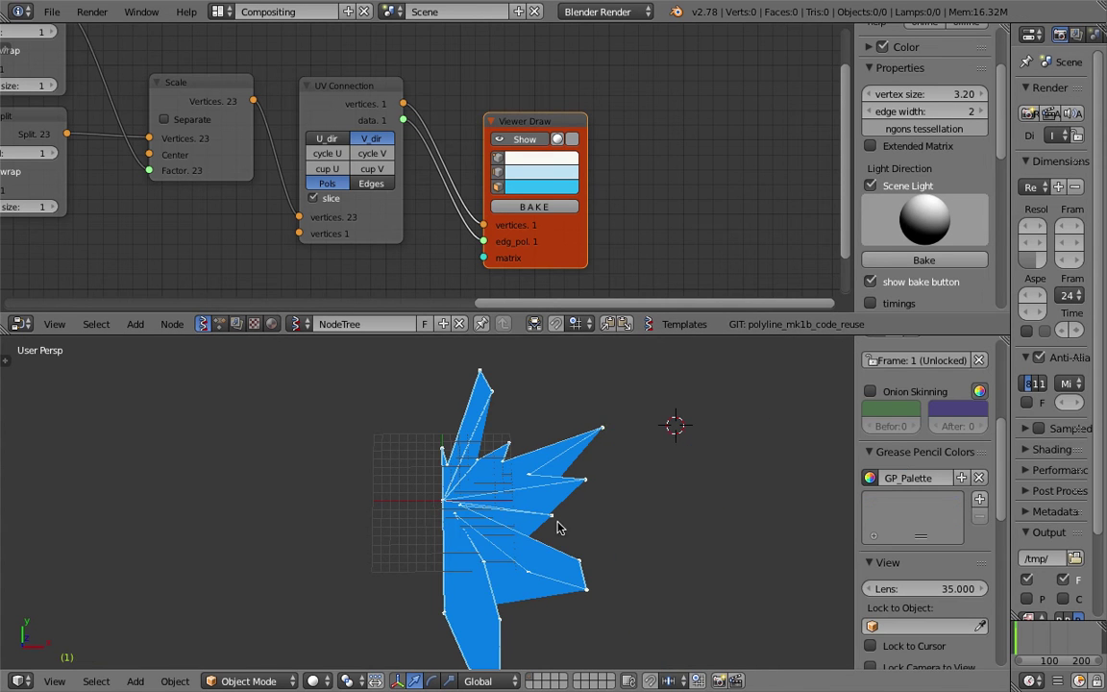
Set the UV Connection node's output to Edges and save the scene
middle_click_drag(557, 522, 607, 511, "shift")
scroll(605, 521, "down", 1)
middle_click_drag(516, 444, 543, 451)
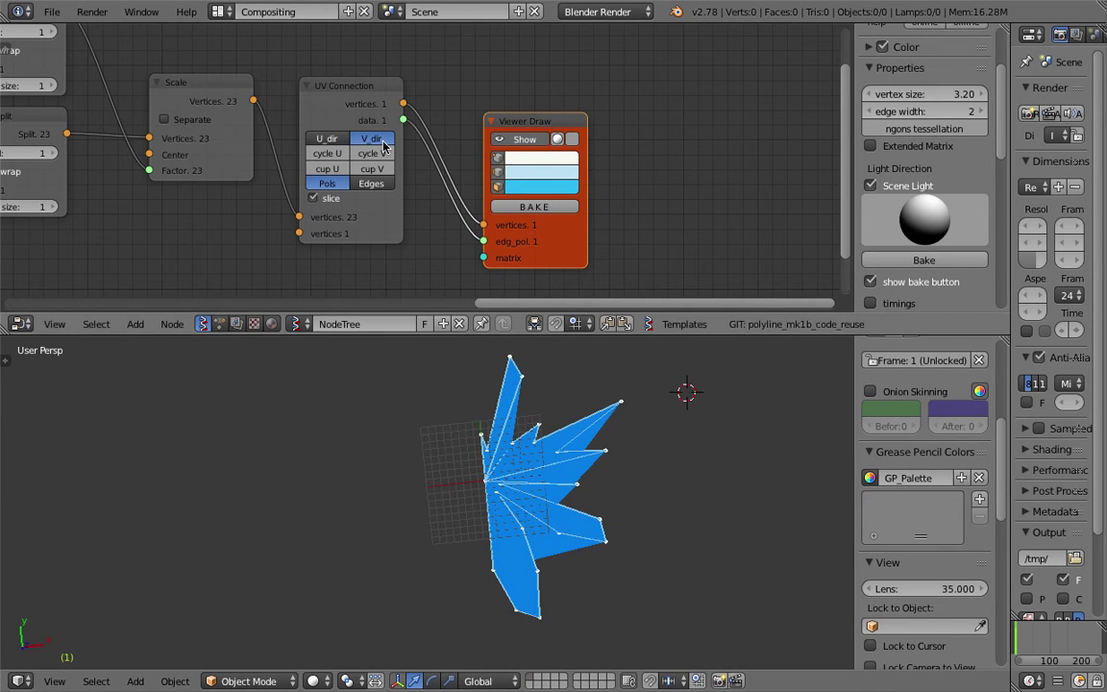
left_click(366, 189)
key("ctrl+s")
key("Return")
Try the UV Connection node's Pols output with the cup option and with slice off and on
scroll(526, 453, "up", 5)
scroll(529, 454, "down", 1)
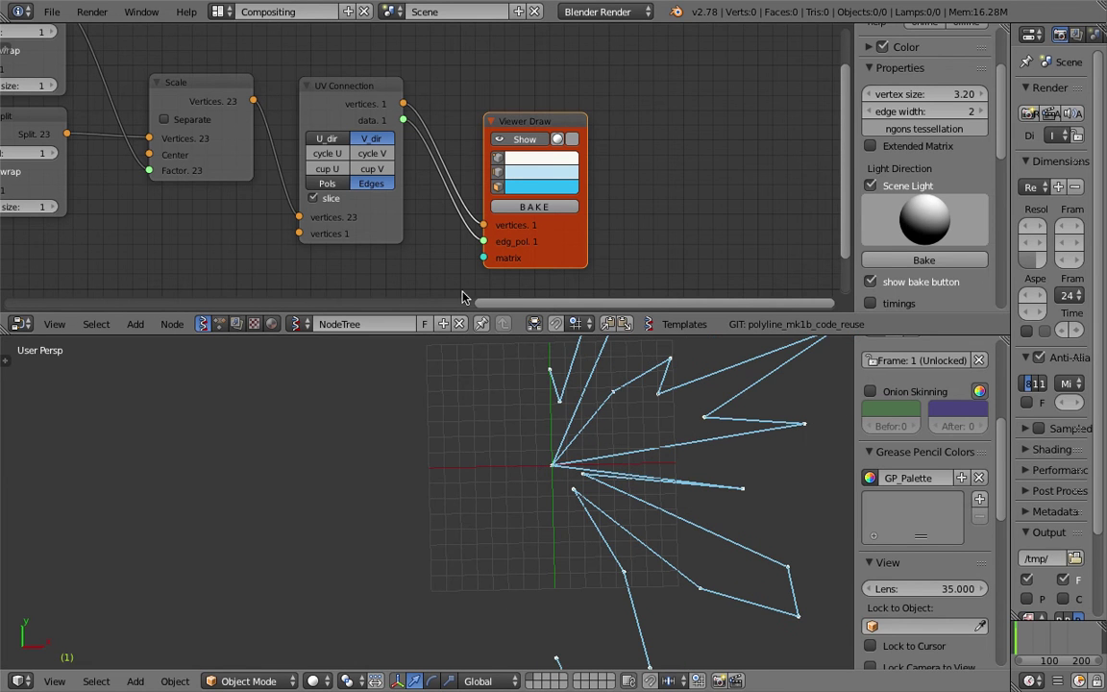
middle_click_drag(423, 239, 425, 236)
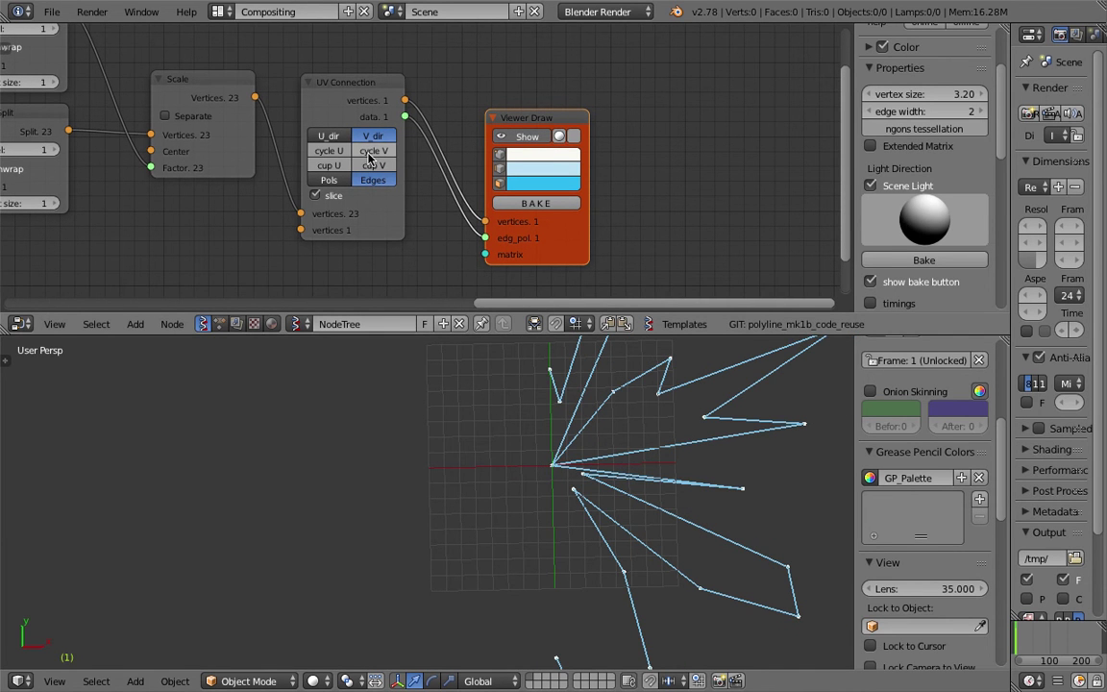
left_click(329, 182)
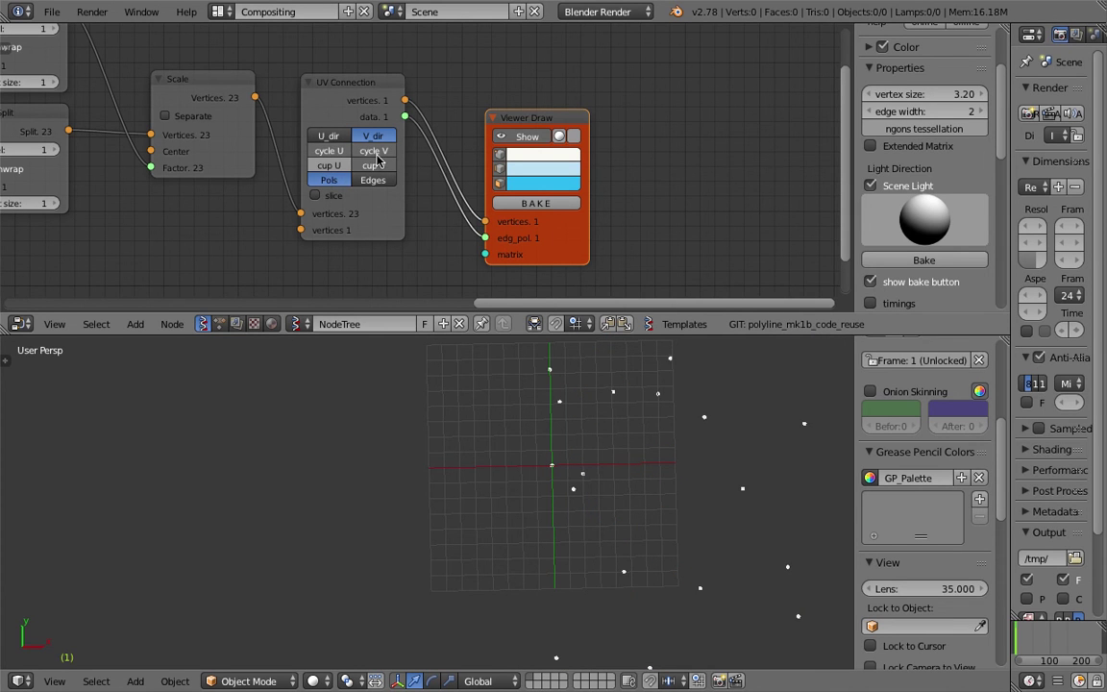
left_click(341, 168)
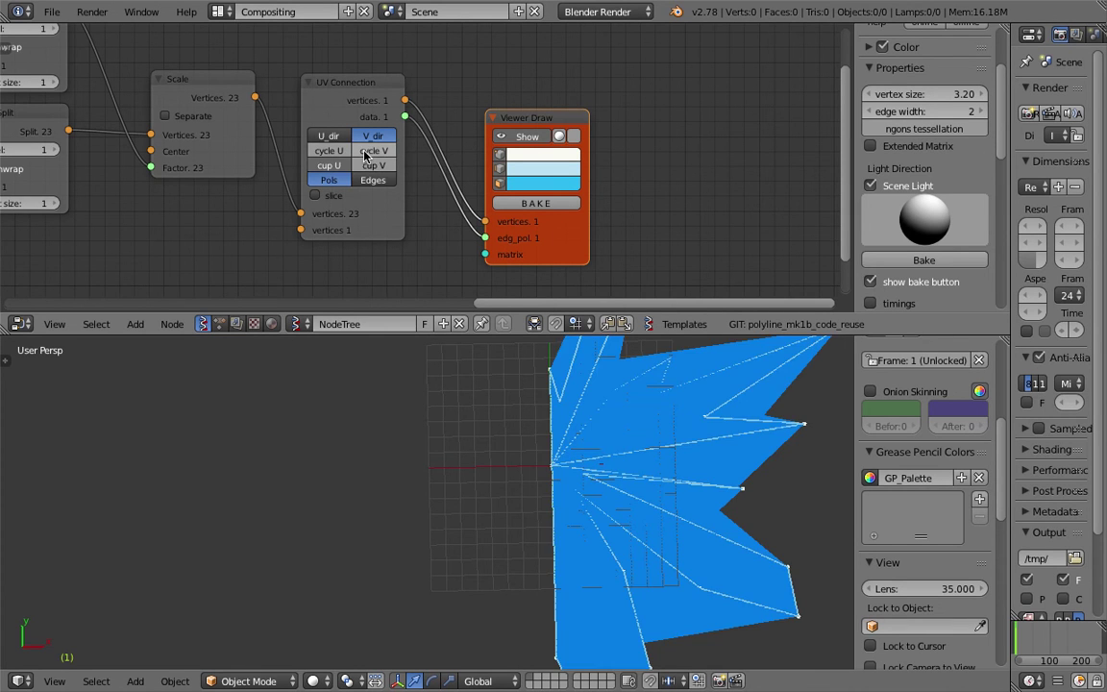
left_click(337, 192)
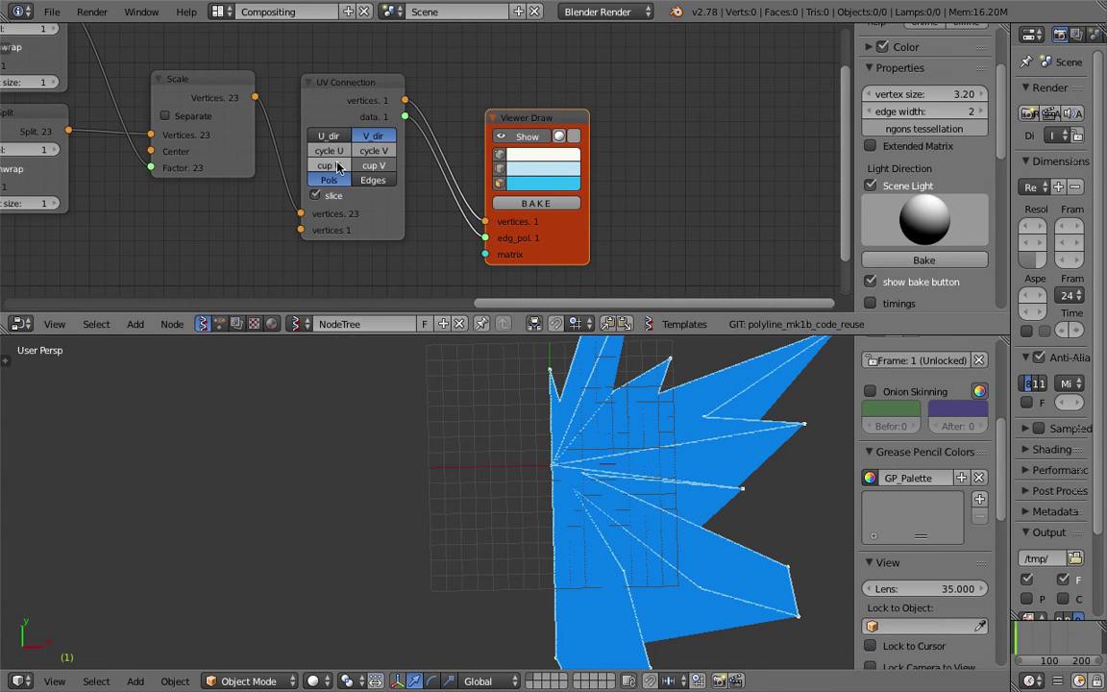
Try U_dir on the UV Connection node, return to V_dir, and output Edges with slice turned off
left_click(330, 136)
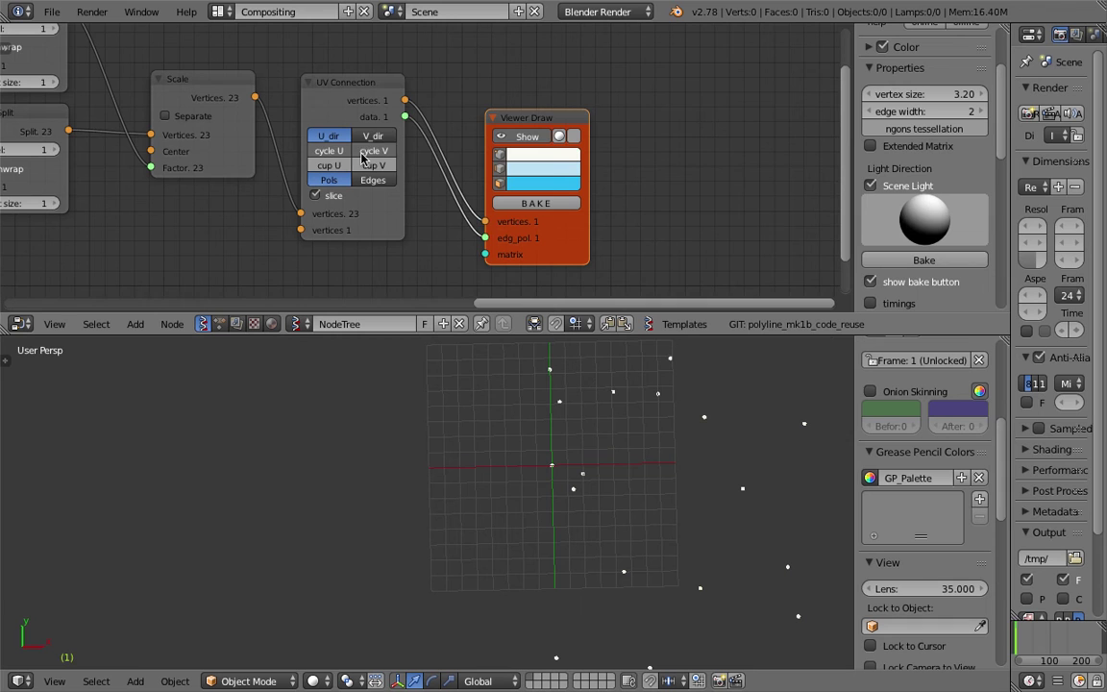
left_click(370, 138)
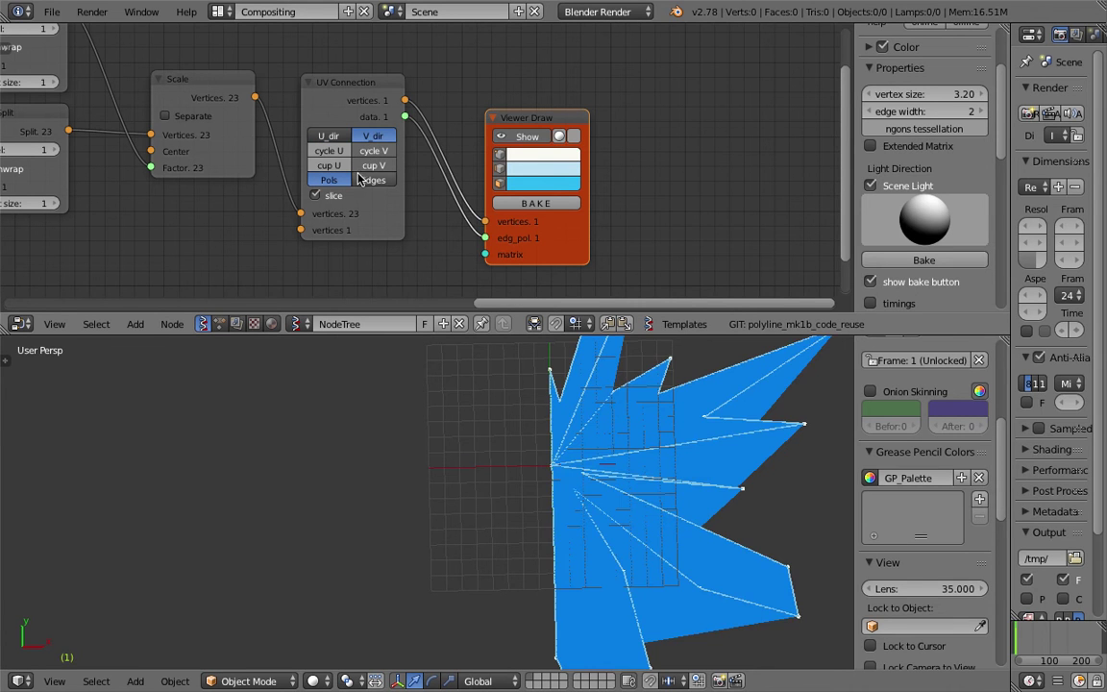
left_click(371, 181)
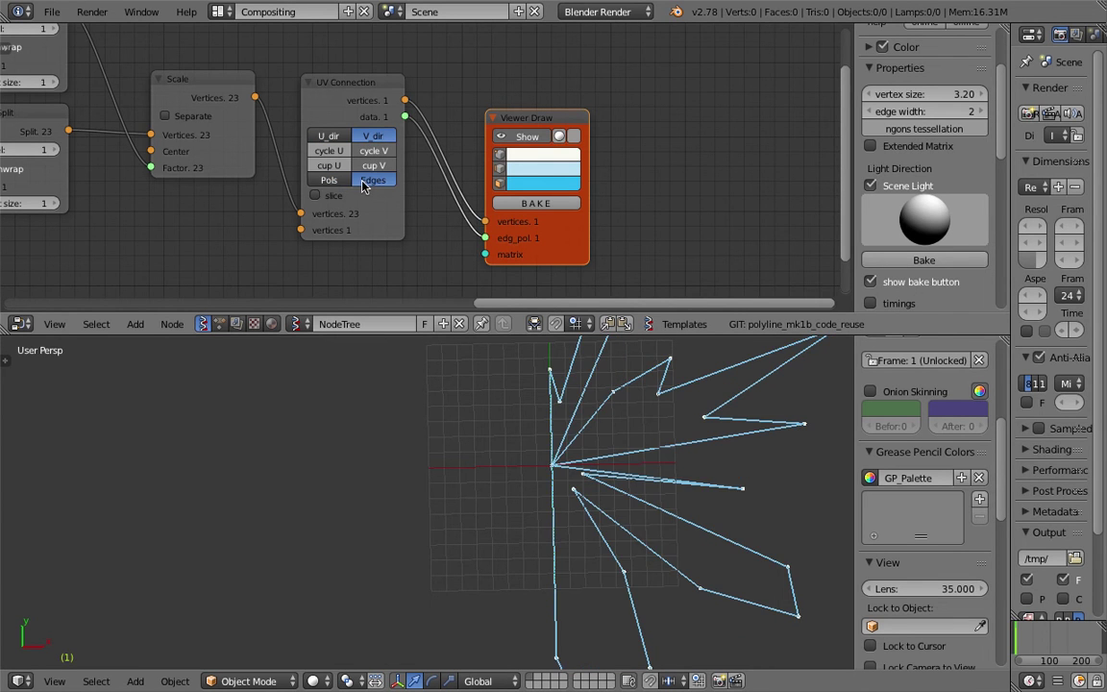
Save the scene over butterfly_wip_003.blend and move the Viewer Draw node farther from the UV Connection node
key("ctrl+s")
left_click(365, 183)
mouse_move(634, 543)
middle_mouse_down()
mouse_move(594, 531)
mouse_move(612, 520)
middle_mouse_up()
middle_click_drag(568, 476, 574, 481)
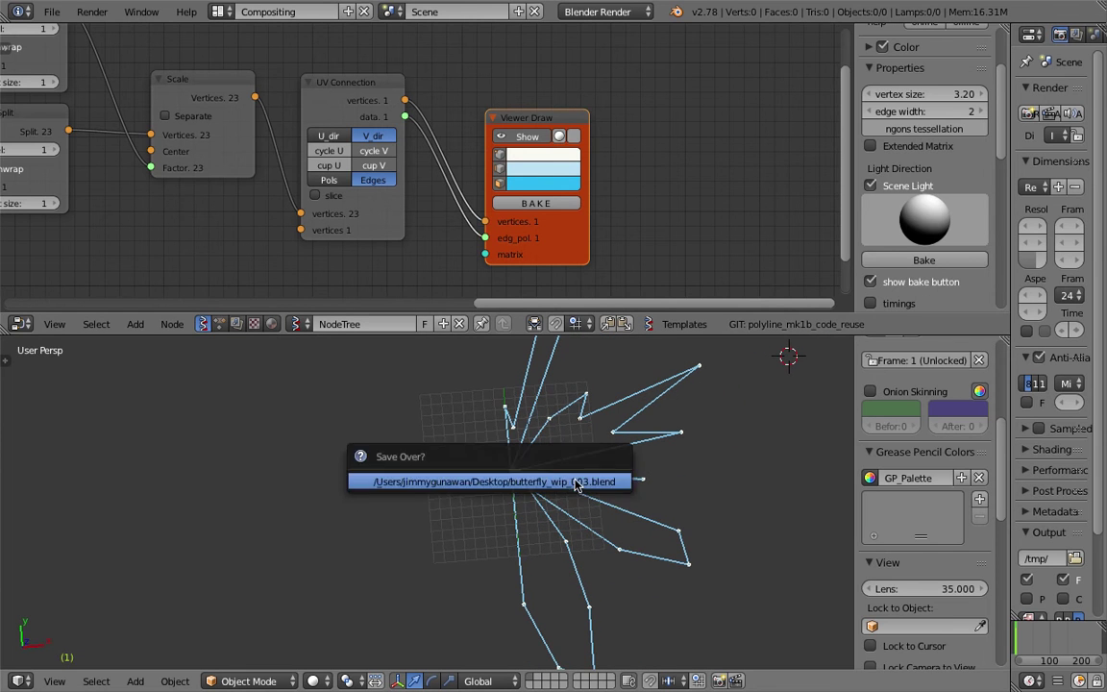
left_click_drag(550, 251, 598, 222)
Select the Scale node and save the scene
middle_click_drag(288, 179, 412, 164)
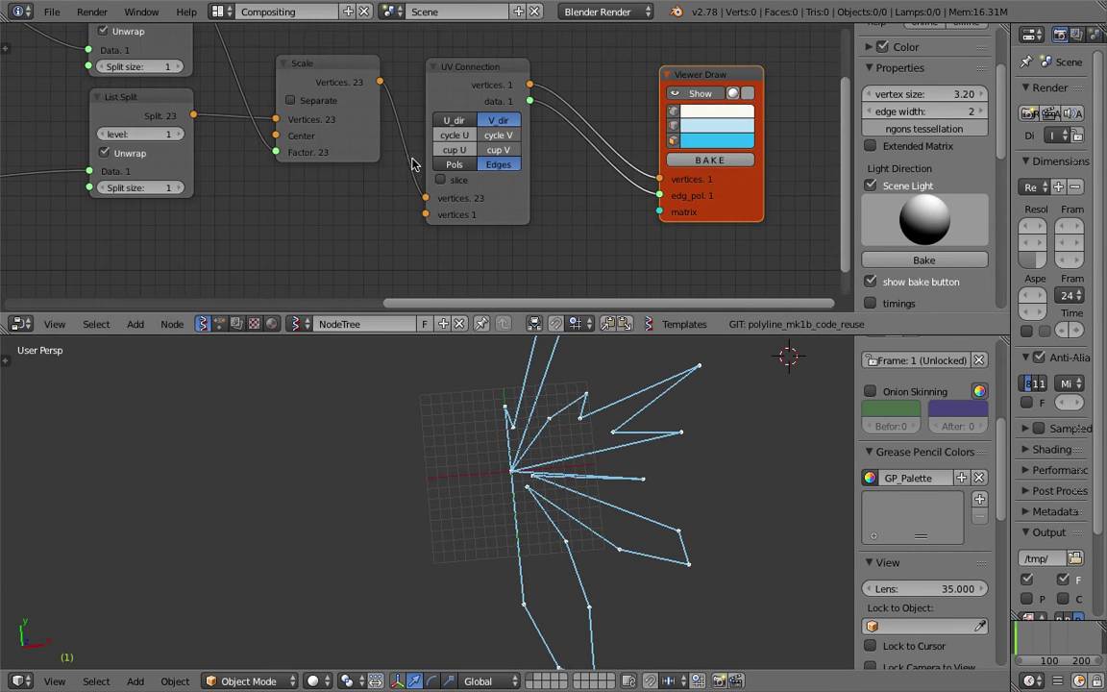
left_click(326, 95)
left_click(327, 97)
left_click(327, 97)
key("ctrl+s")
left_click(326, 102)
Set the Random Num Gen node's Int Low value to 3
middle_click_drag(224, 107, 274, 140)
middle_click_drag(32, 106, 459, 142)
scroll(388, 143, "up", 1)
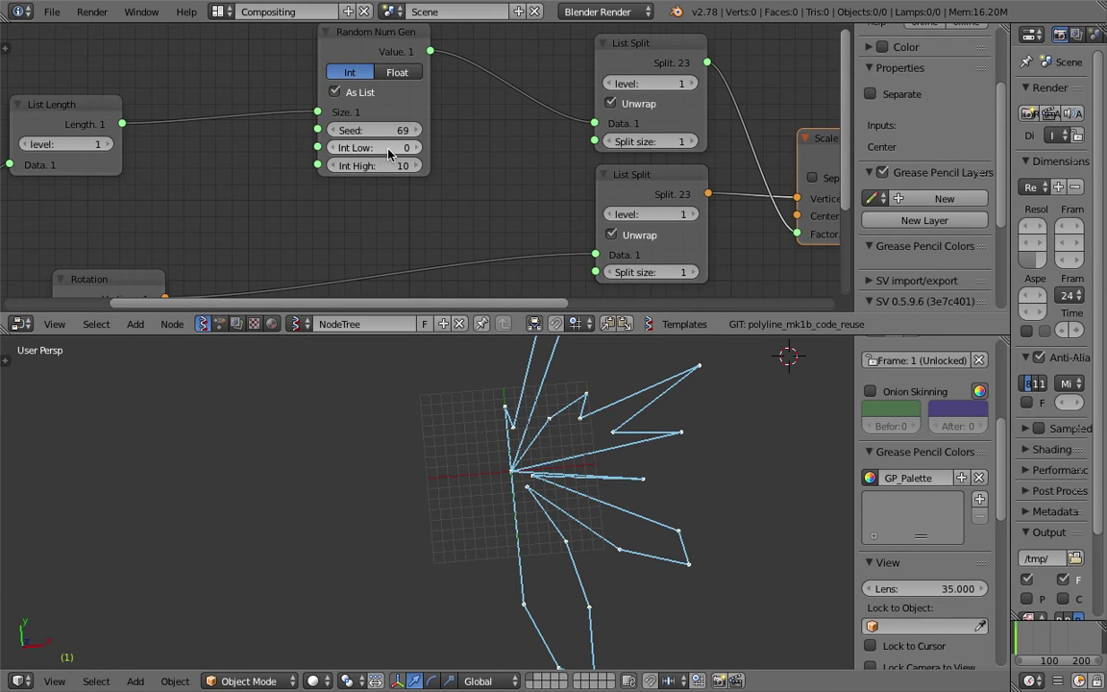
left_click(388, 151)
left_click_drag(387, 150, 506, 331)
scroll(569, 412, "down", 2)
mouse_move(574, 418)
middle_mouse_down()
mouse_move(583, 422)
mouse_move(563, 435)
middle_mouse_up()
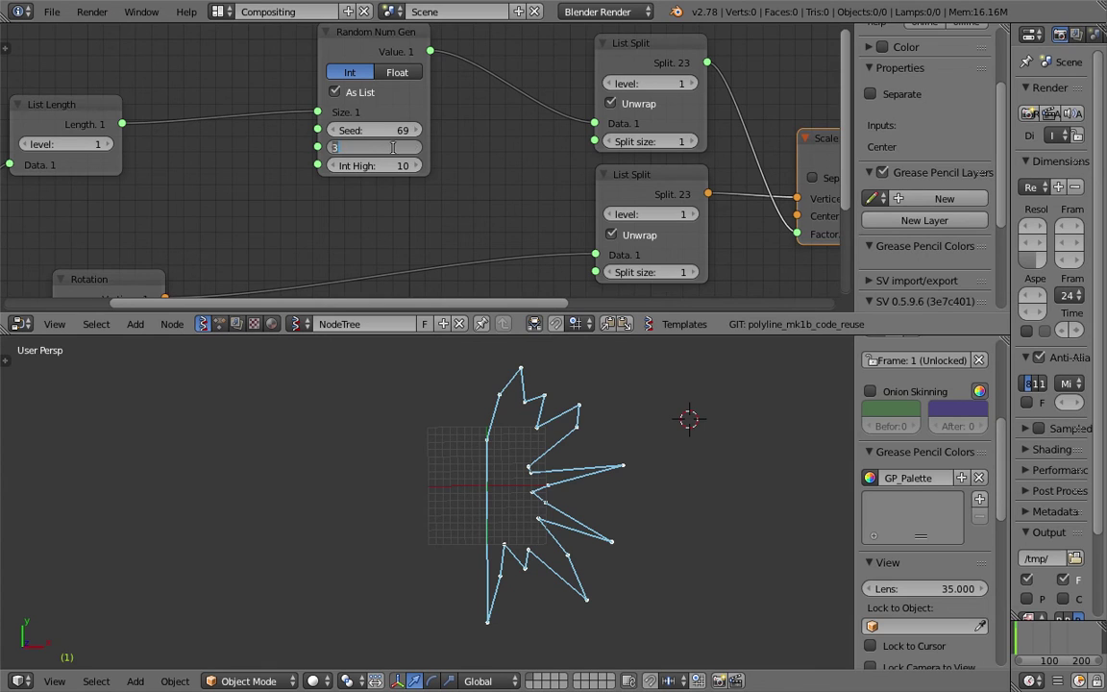
middle_click_drag(579, 447, 541, 469)
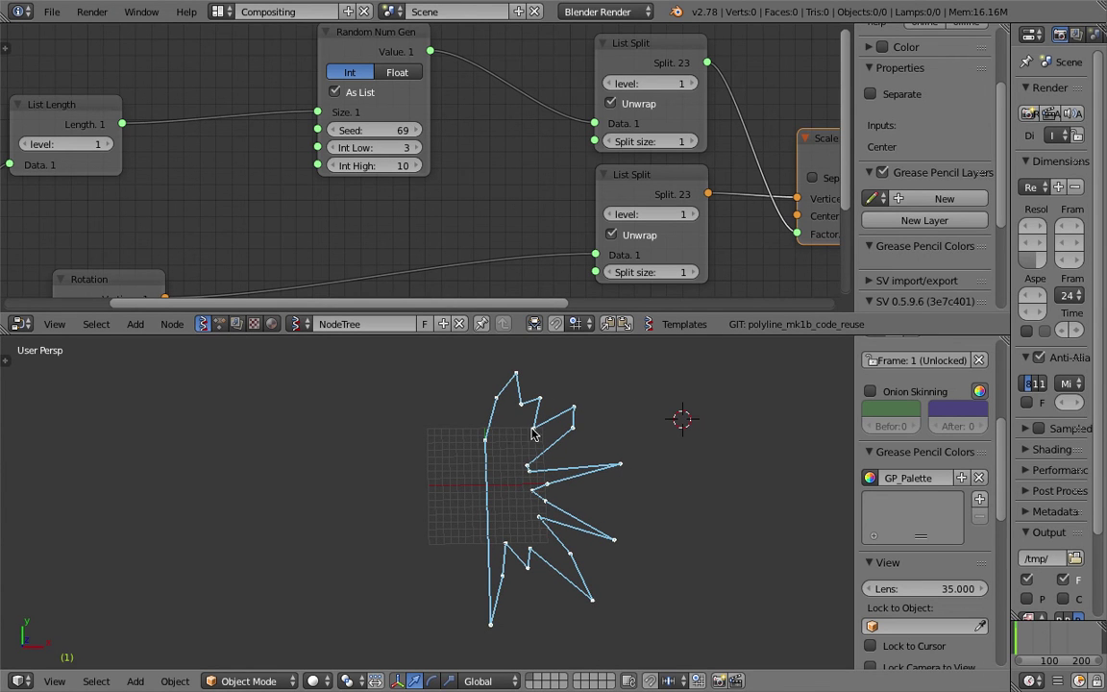
Switch Random Num Gen to Float with seed 78, Float Low 0.45 and Float High 3.16, and save the scene
middle_click_drag(397, 83, 373, 91)
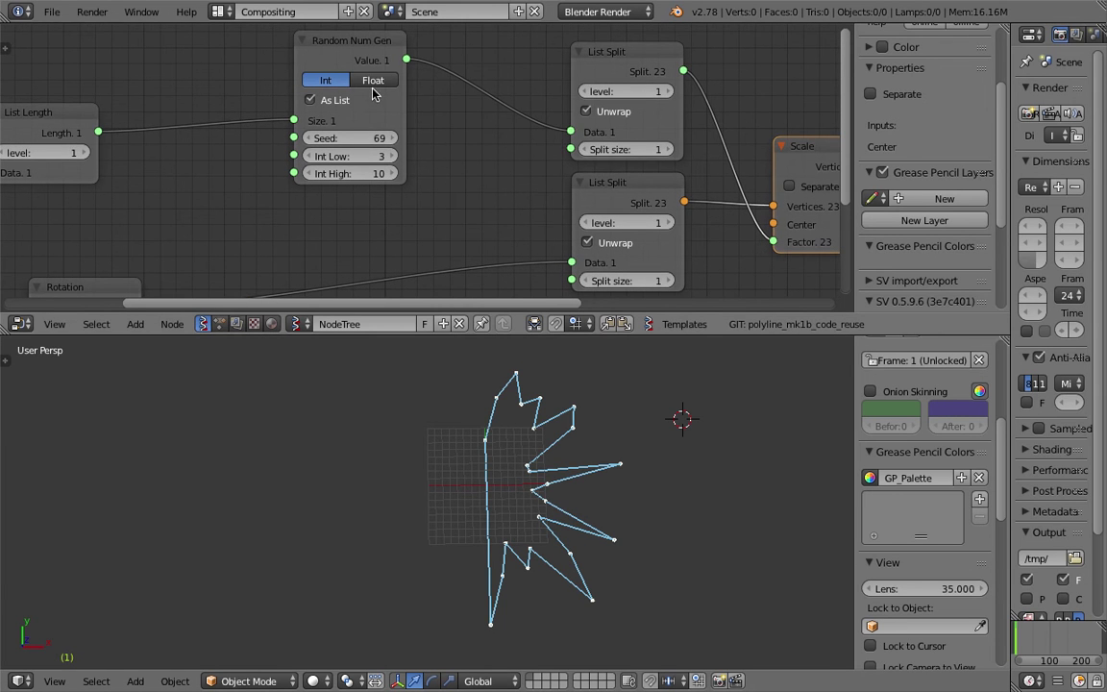
left_click(374, 85)
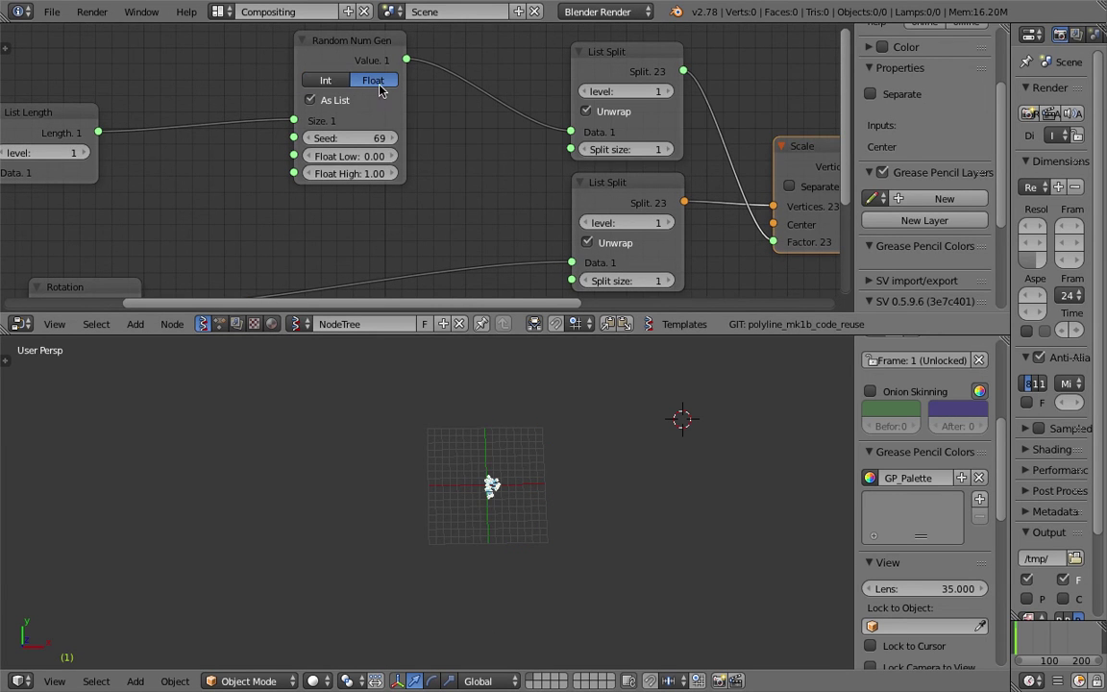
scroll(387, 106, "up", 2)
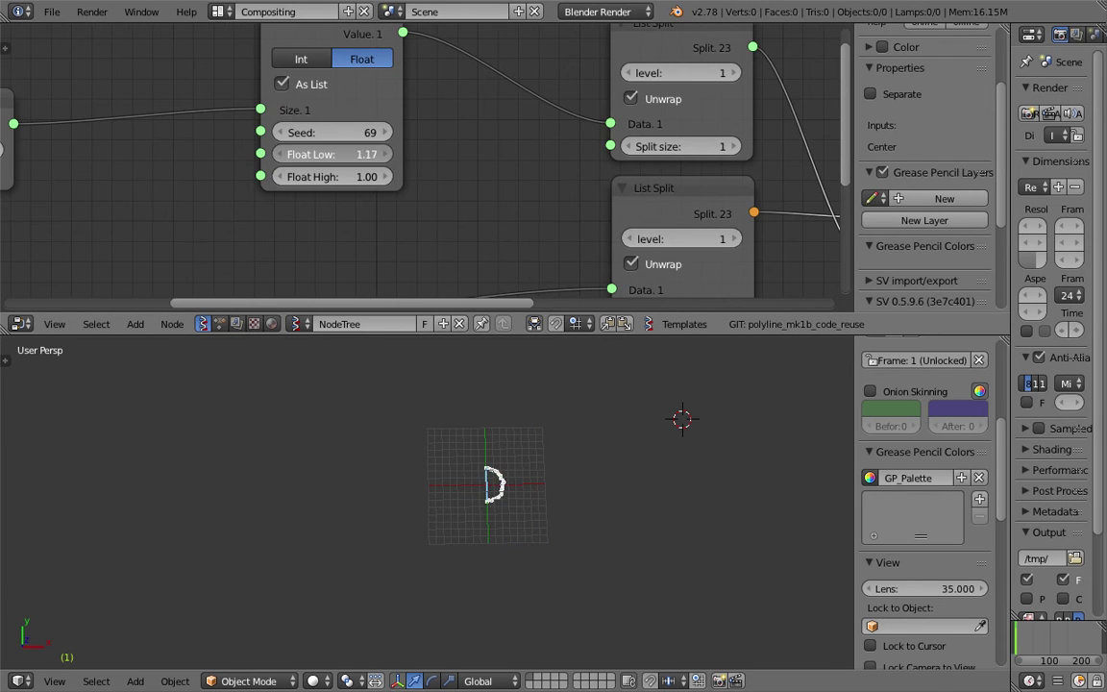
scroll(501, 447, "up", 3)
key("ctrl+s")
left_click(510, 447)
mouse_move(346, 176)
left_mouse_down()
mouse_move(463, 175)
mouse_move(305, 161)
mouse_move(440, 176)
mouse_move(324, 156)
mouse_move(355, 136)
mouse_move(416, 135)
left_mouse_up()
scroll(549, 497, "down", 2)
middle_click_drag(549, 497, 546, 507)
Show the wing from the top and set Random Num Gen's Float Low to 0.72 and Float High to 2.65
left_click(64, 684)
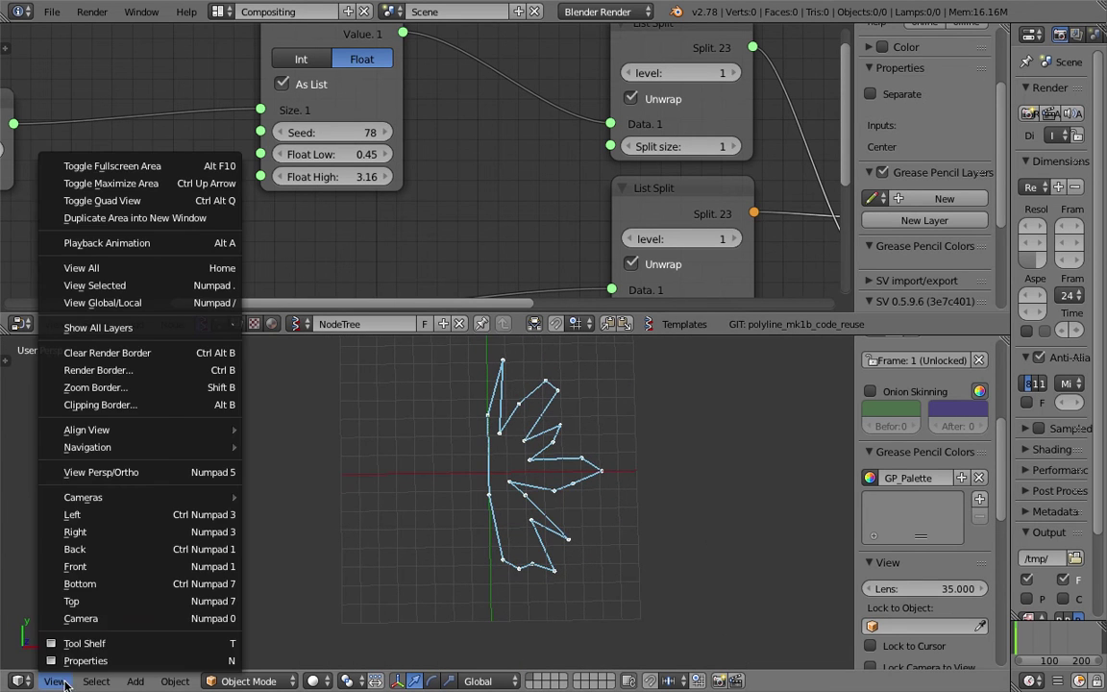
left_click(74, 601)
left_click_drag(363, 157, 316, 176)
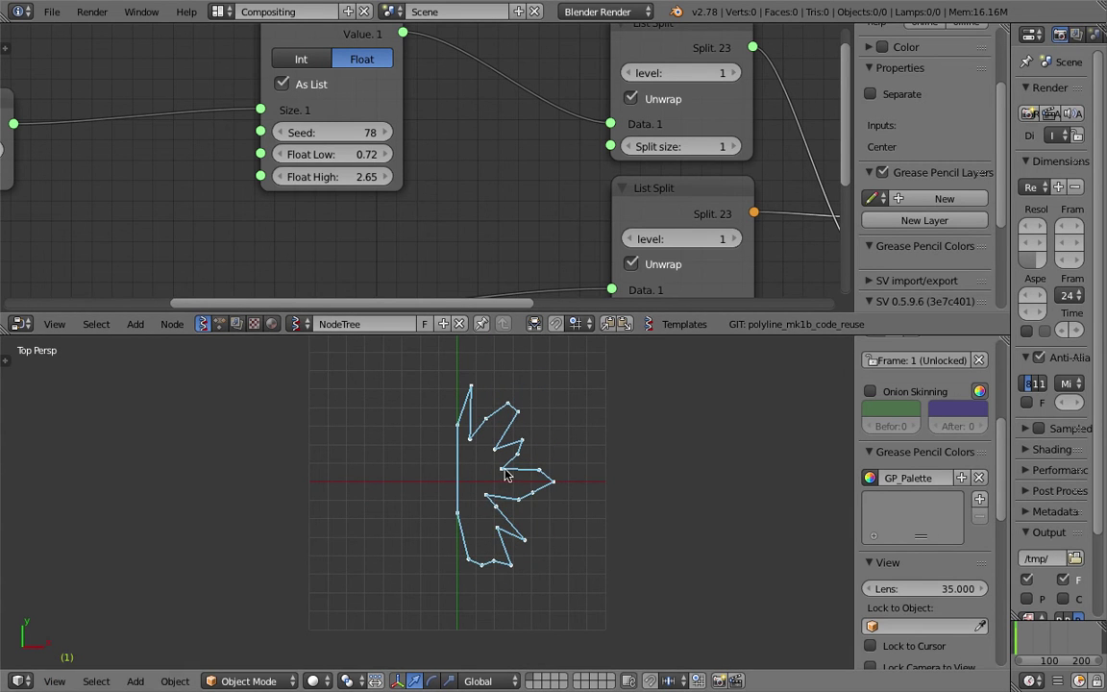
Sketch a butterfly wing outline with the grease pencil around the generated shape, with a large upper and a small lower lobe
middle_click_drag(580, 412, 534, 455, "shift")
key("d")
mouse_move(412, 467)
left_mouse_down()
mouse_move(426, 427)
mouse_move(533, 374)
left_mouse_up()
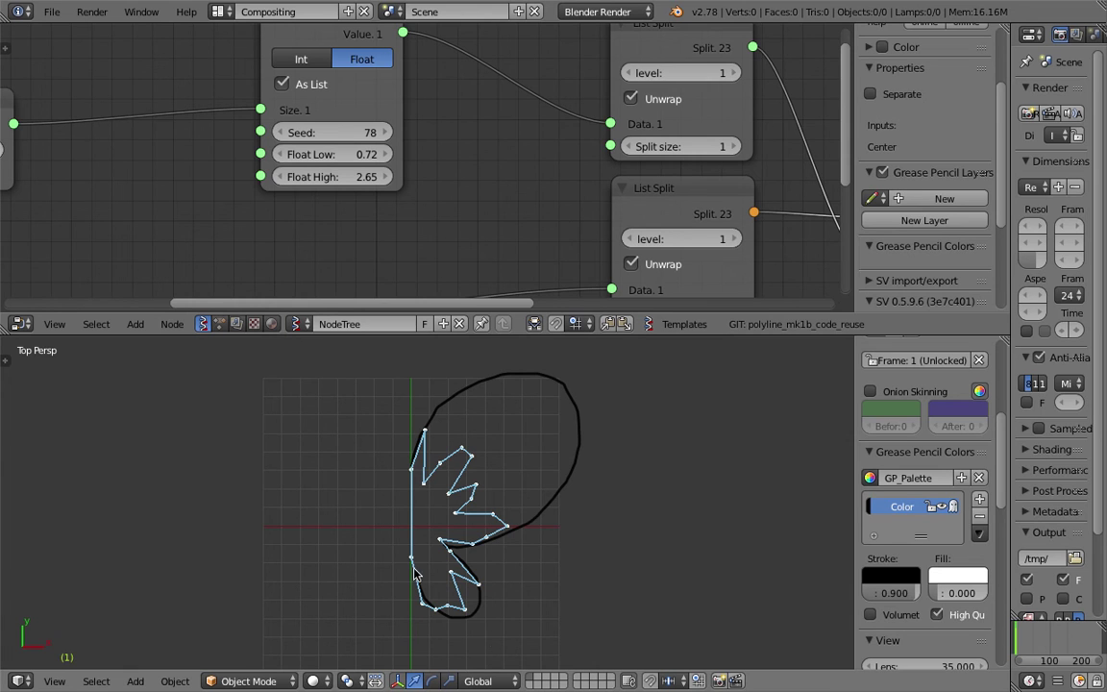
Remove the sketched wing outline and set Random Num Gen to seed 171, Float Low 0.90 and Float High 3.64
left_click(980, 519)
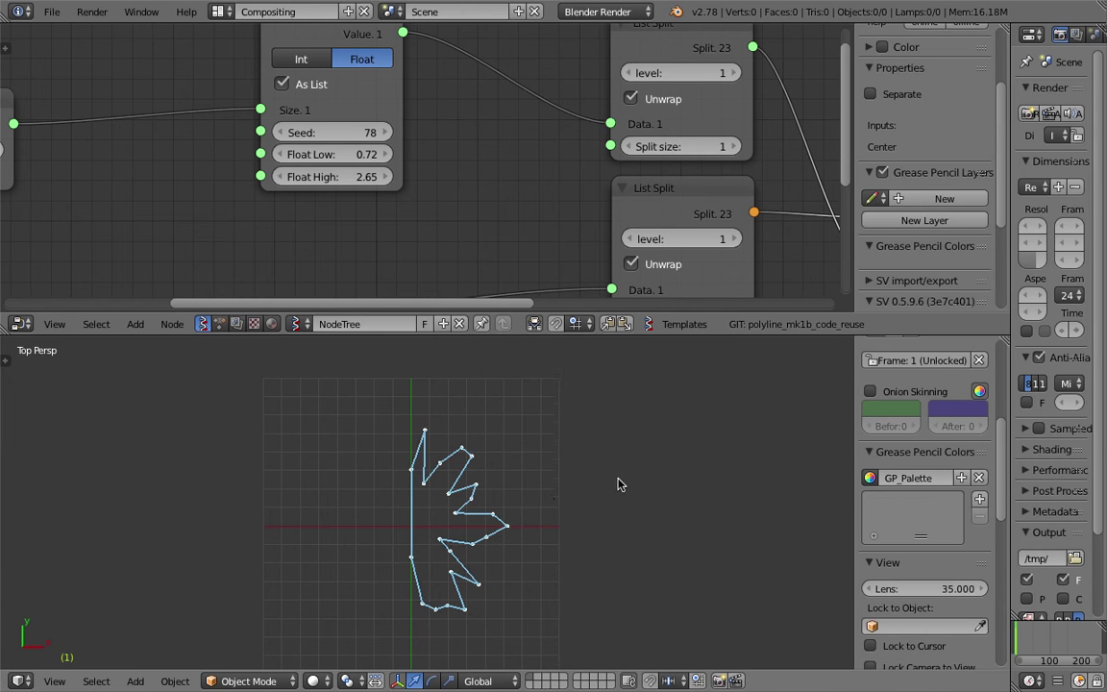
middle_click_drag(456, 173, 405, 194)
scroll(388, 205, "down", 3)
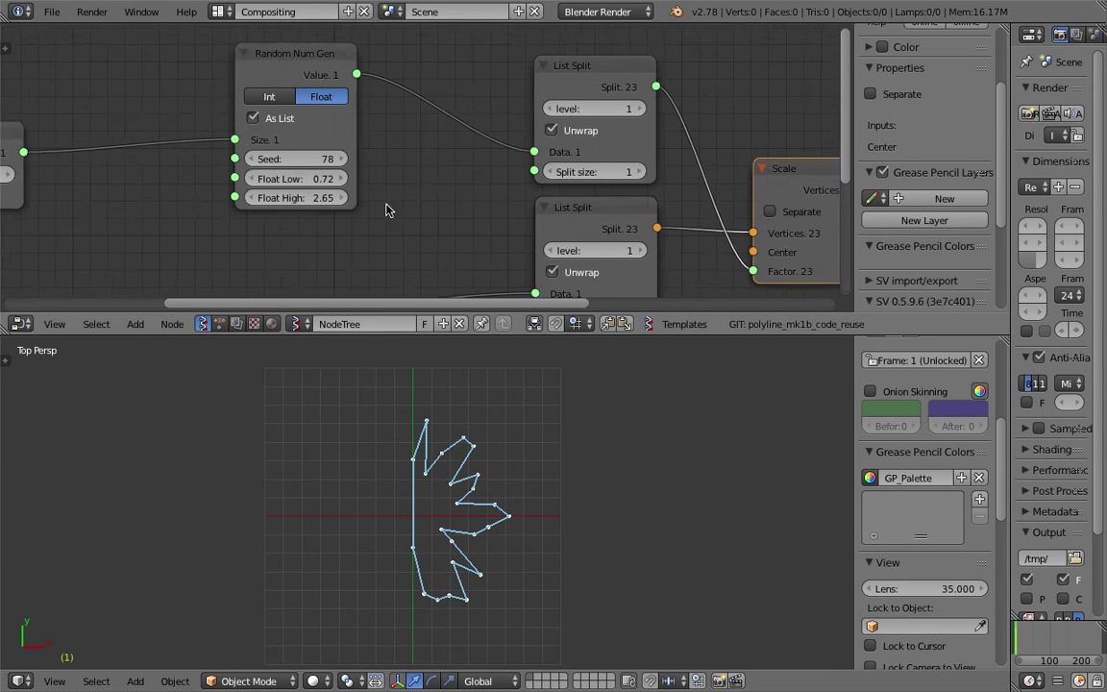
left_click_drag(306, 67, 329, 99)
middle_click_drag(331, 104, 327, 49)
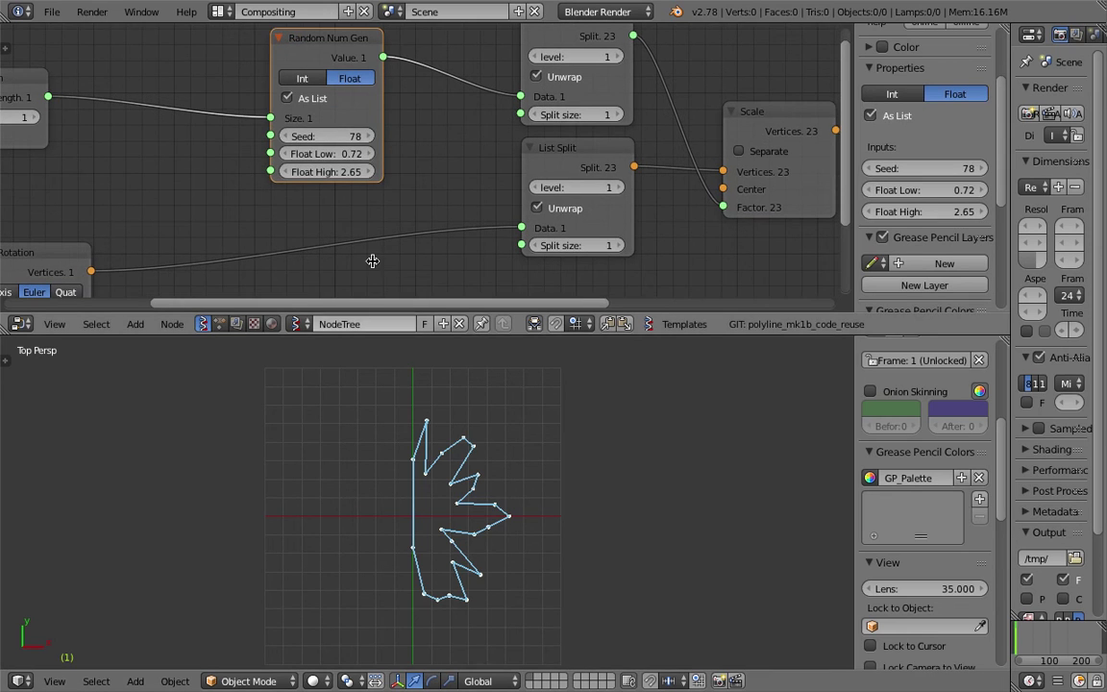
middle_click_drag(361, 153, 365, 154)
left_click_drag(357, 139, 439, 172)
left_click_drag(348, 137, 374, 136)
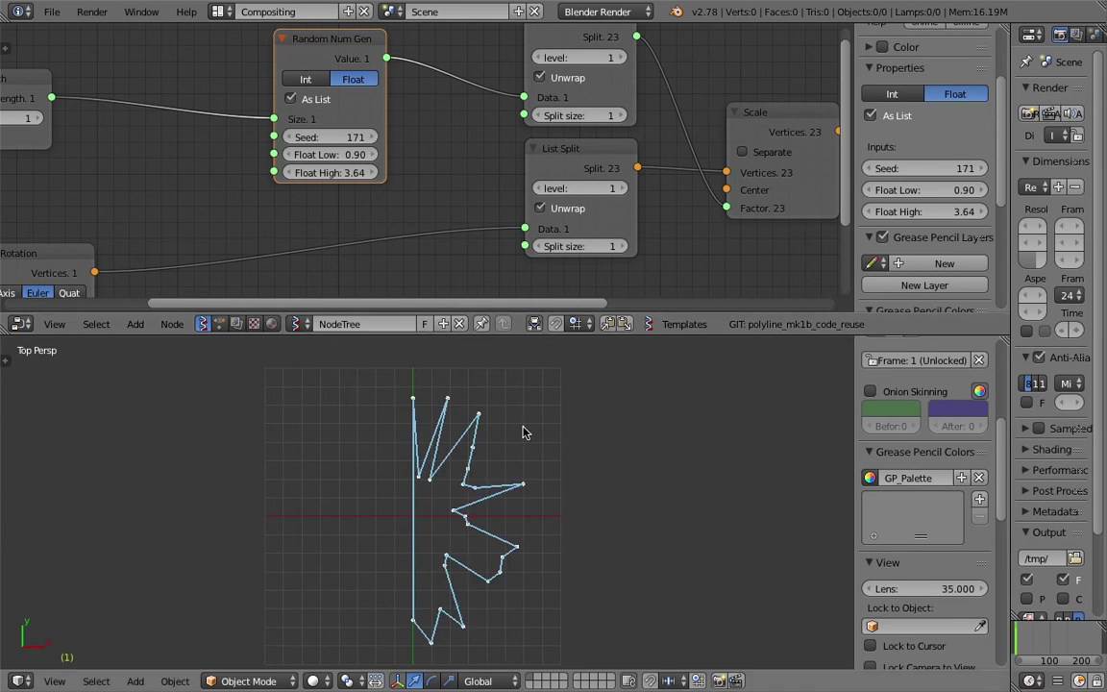
Turn off cycle V in the UV Connection node to open the outline, and select the Viewer Draw node
mouse_move(523, 196)
middle_mouse_down()
mouse_move(362, 179)
mouse_move(149, 185)
middle_mouse_up()
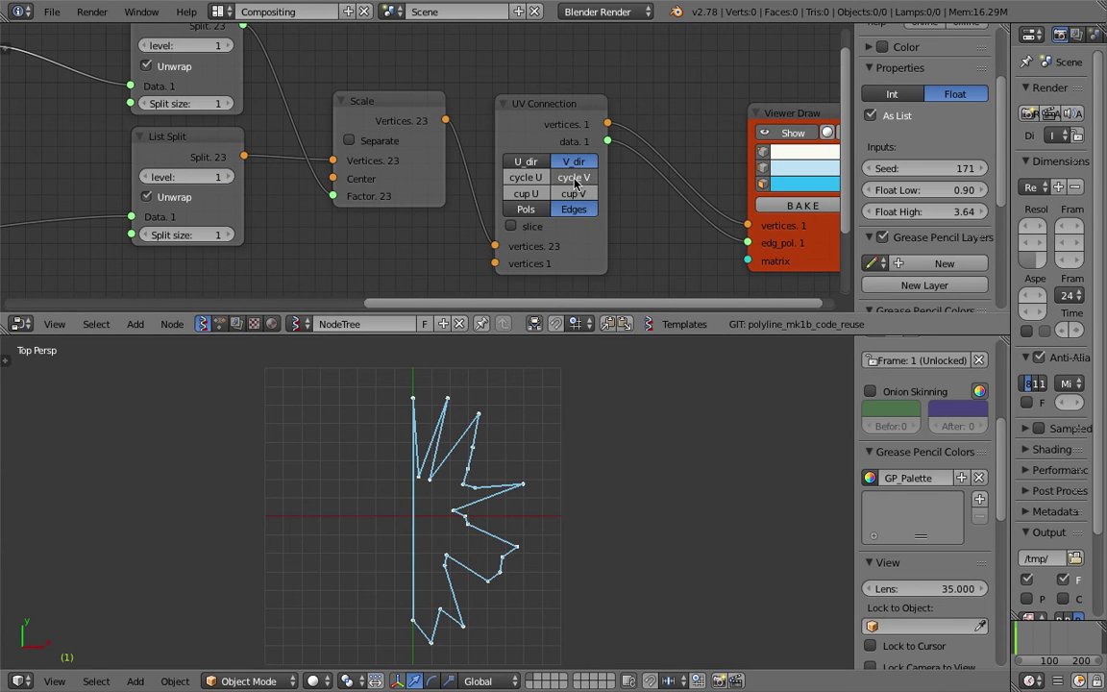
middle_click_drag(638, 193, 370, 182)
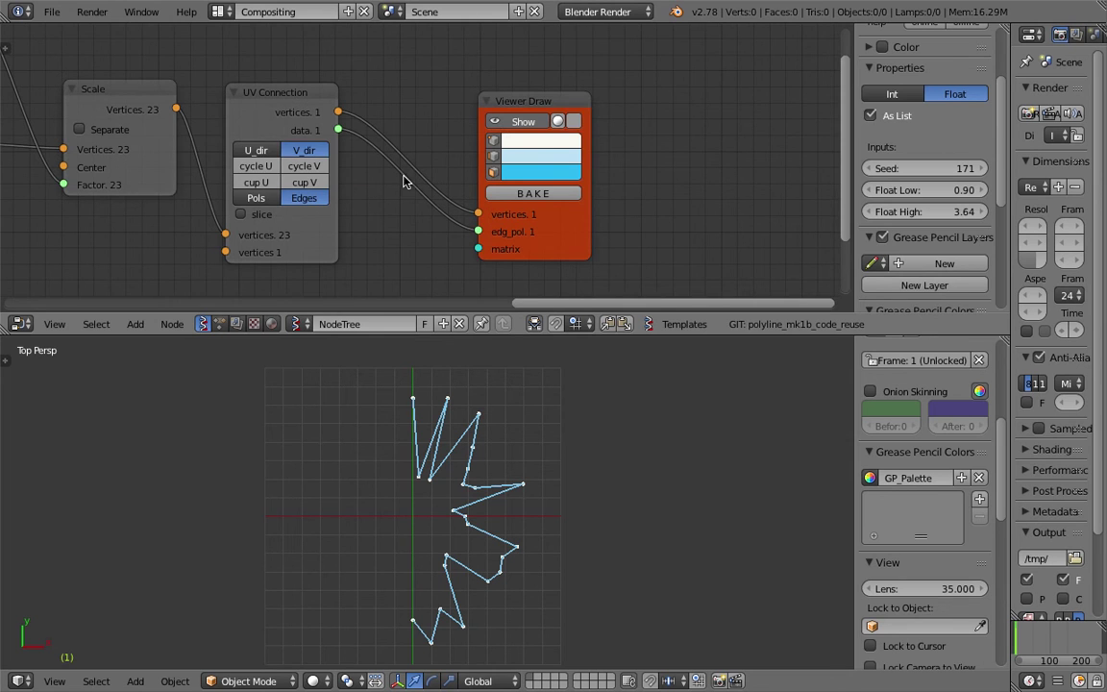
left_click(486, 125)
scroll(593, 234, "down", 2)
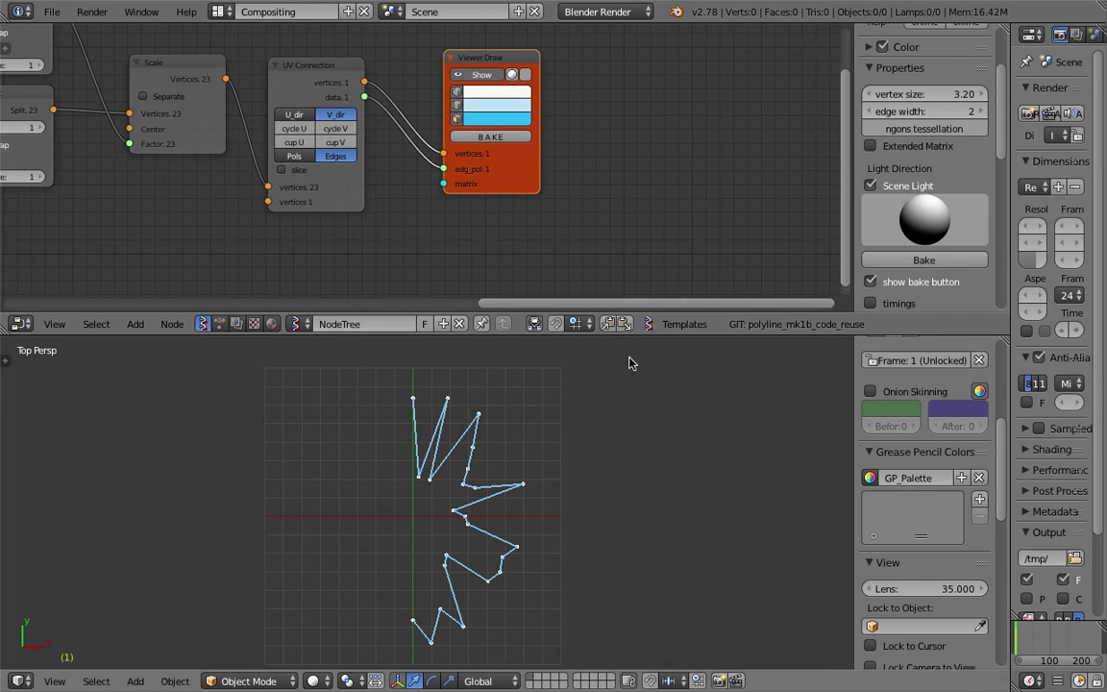
Enlarge the node editor, add a Mirror node below Viewer Draw and feed it UV Connection's vertices
left_click_drag(623, 335, 618, 418)
middle_click_drag(477, 260, 505, 231)
left_click_drag(543, 186, 542, 156)
key("shift+a")
left_click(591, 210)
type("mir")
key("Return")
left_click(486, 220)
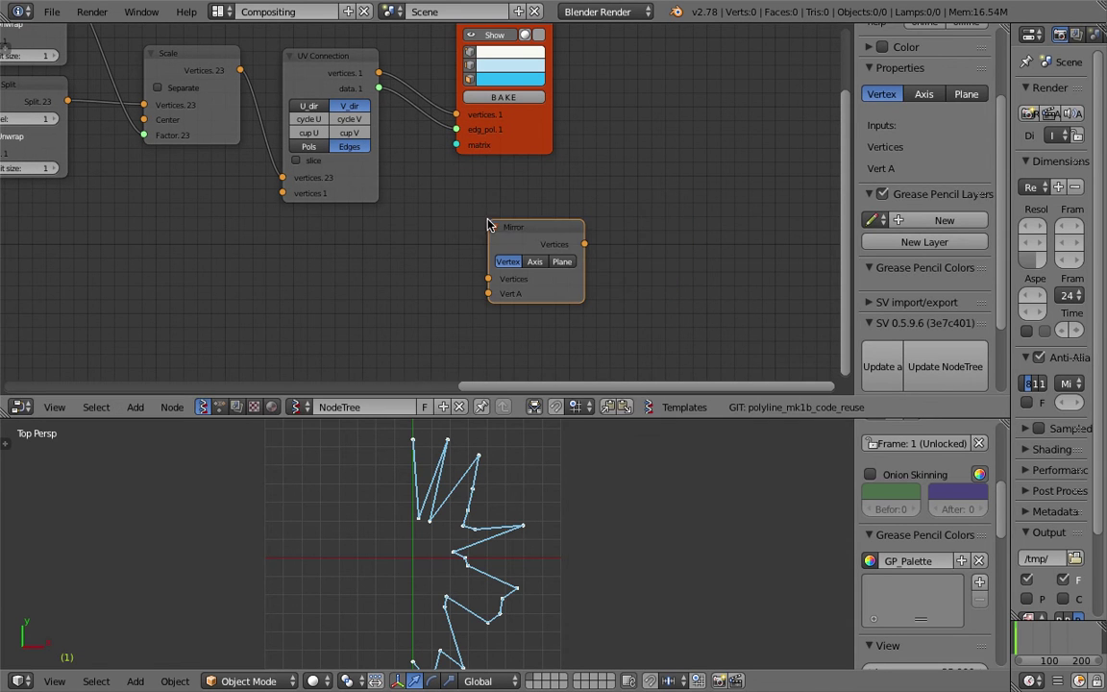
left_click(346, 69)
left_click_drag(380, 74, 489, 277)
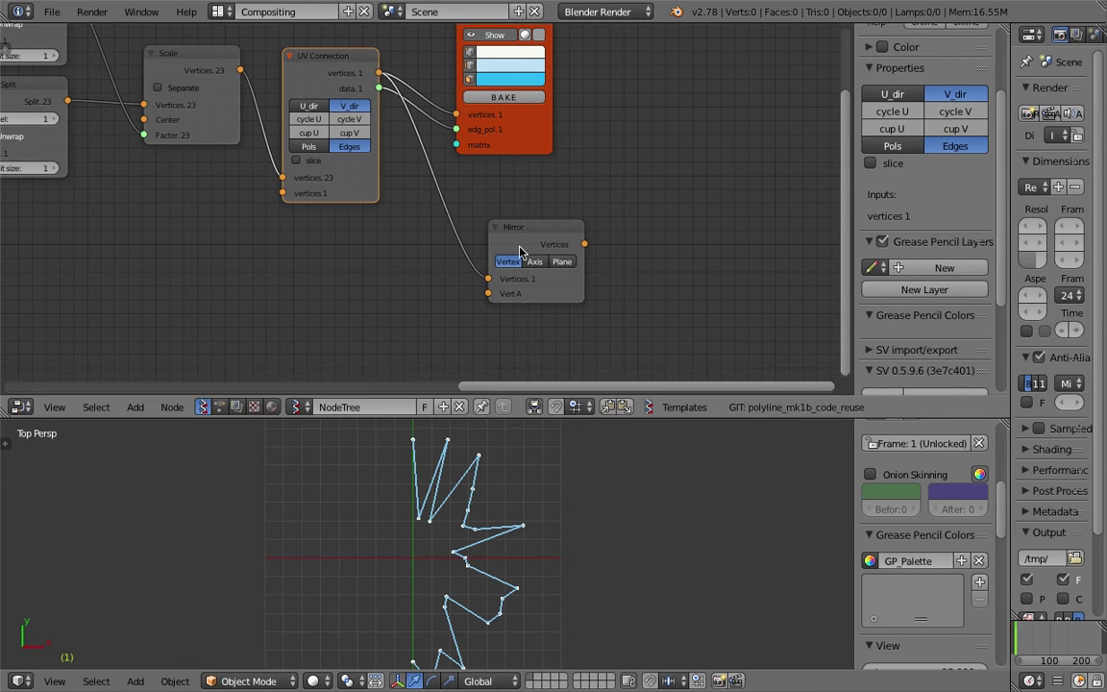
Cycle the Mirror node through its Vertex, Axis and Plane modes, leave it on Plane, and widen the node
left_click_drag(534, 238, 509, 229)
scroll(520, 248, "up", 2)
left_click(524, 259)
left_click(551, 260)
left_click(494, 259)
left_click(525, 259)
left_click(560, 260)
left_click(519, 258)
left_click(495, 258)
left_click(524, 258)
left_click(558, 260)
left_click(494, 258)
left_click(524, 257)
left_click(565, 258)
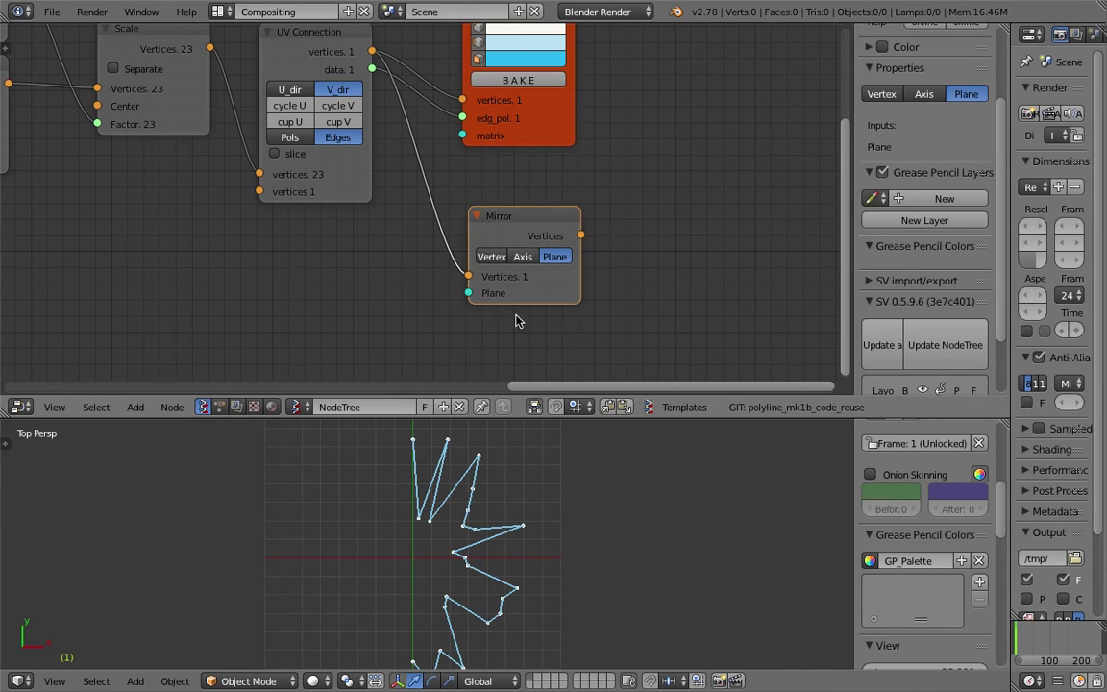
left_click_drag(547, 221, 523, 224)
left_click_drag(555, 277, 575, 278)
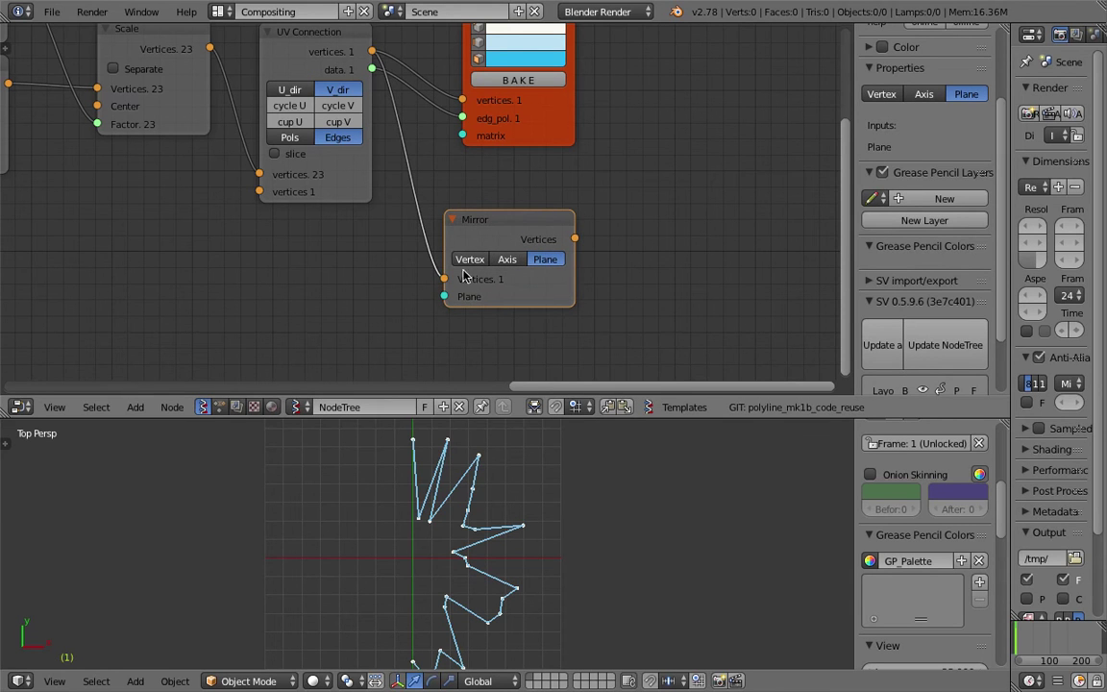
scroll(495, 279, "up", 1)
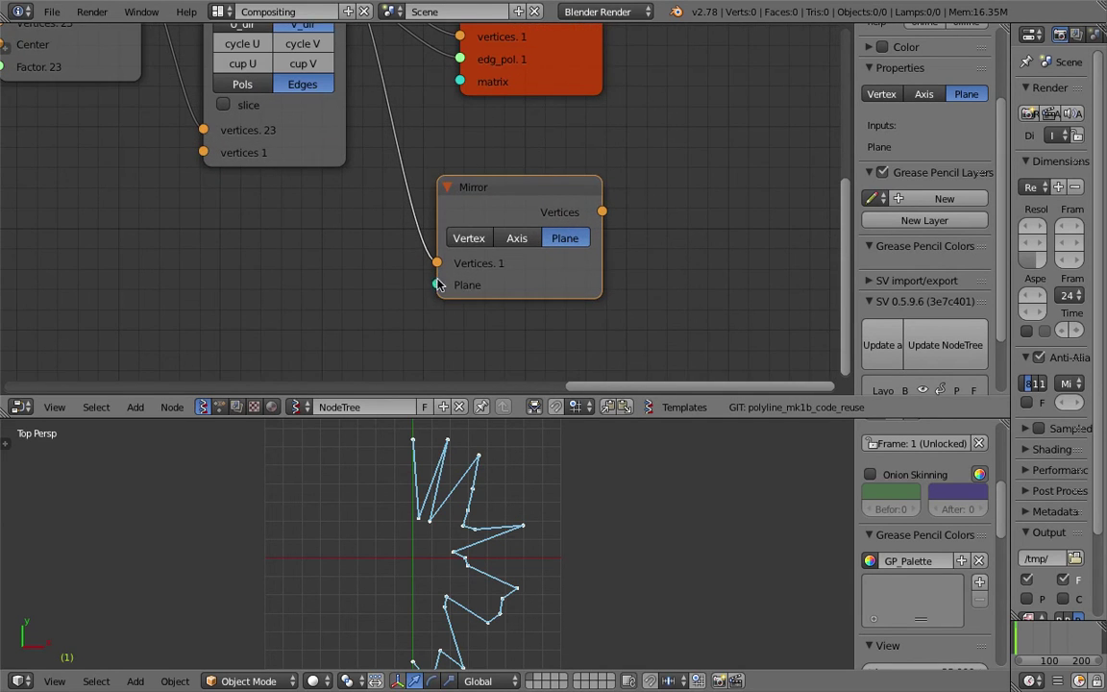
scroll(454, 279, "down", 1)
Duplicate the Viewer Draw node, connect Mirror's vertices to the copy and change its face colour to pink
middle_click_drag(455, 279, 418, 285)
left_click(501, 119)
key("shift+d")
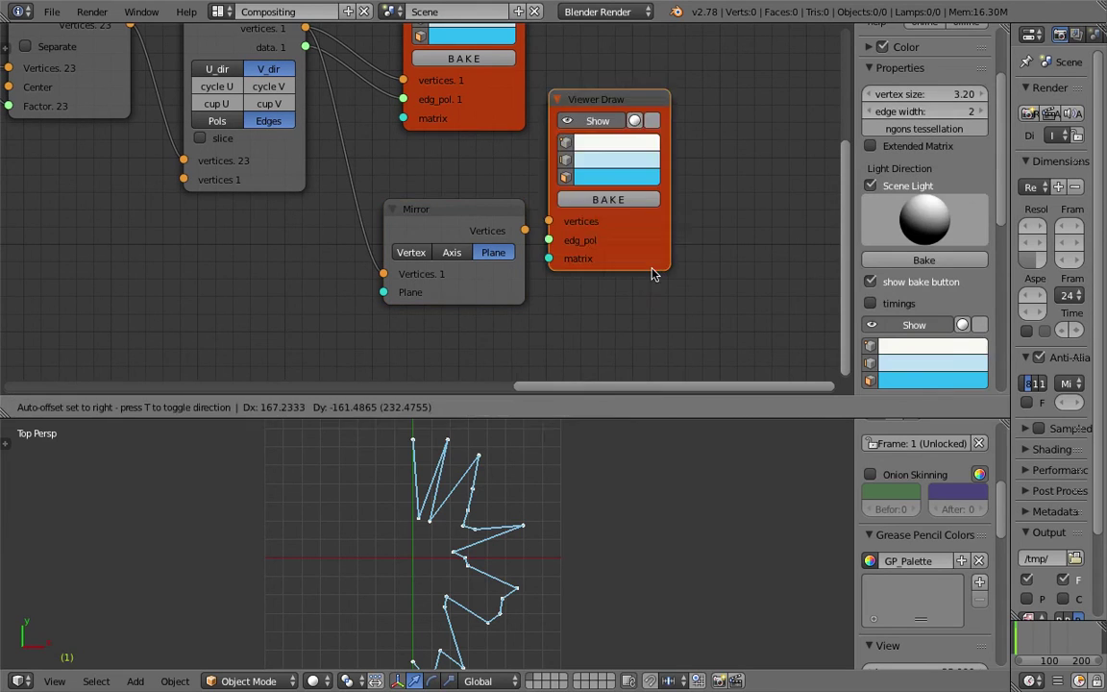
left_click(673, 318)
left_click_drag(527, 230, 573, 275)
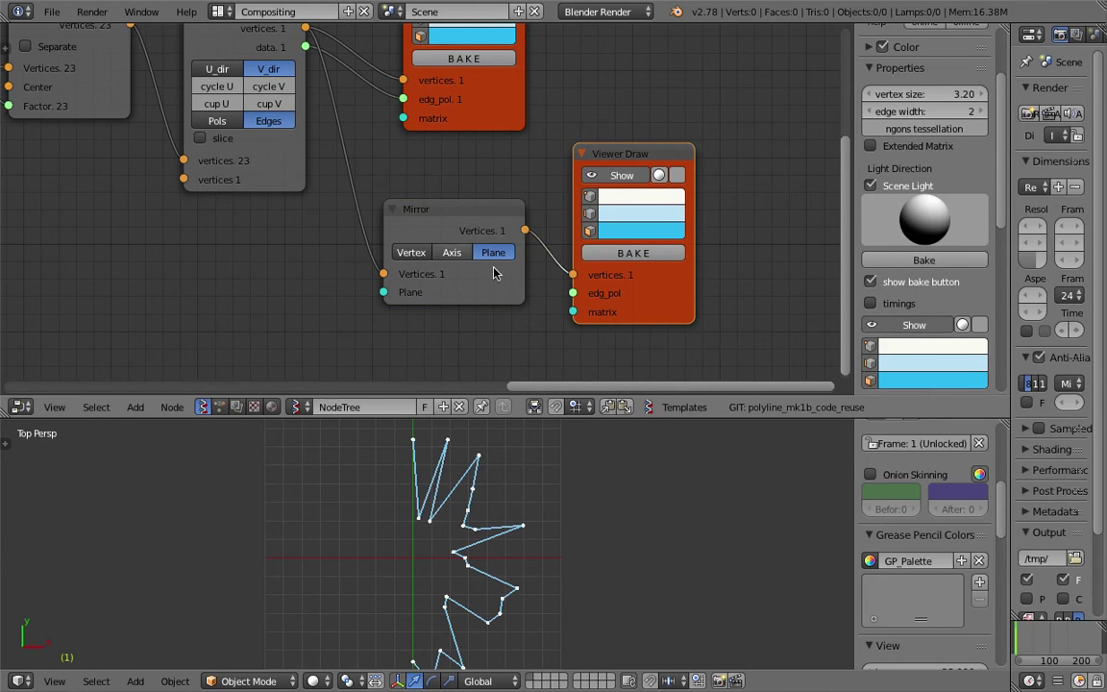
middle_click_drag(495, 251, 486, 243)
left_click(634, 233)
left_click_drag(662, 299, 682, 348)
middle_click_drag(437, 327, 526, 282)
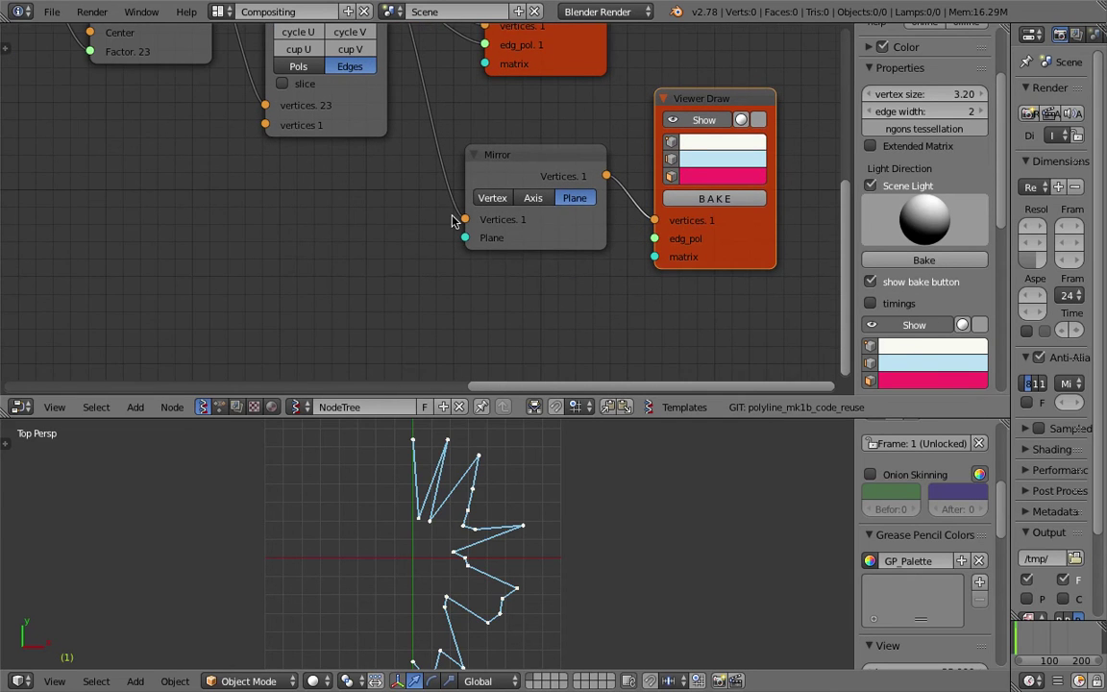
Add a Vector X | Y | Z node and connect its vector to Mirror's Plane input
scroll(453, 221, "down", 1)
key("alt+space")
type("z")
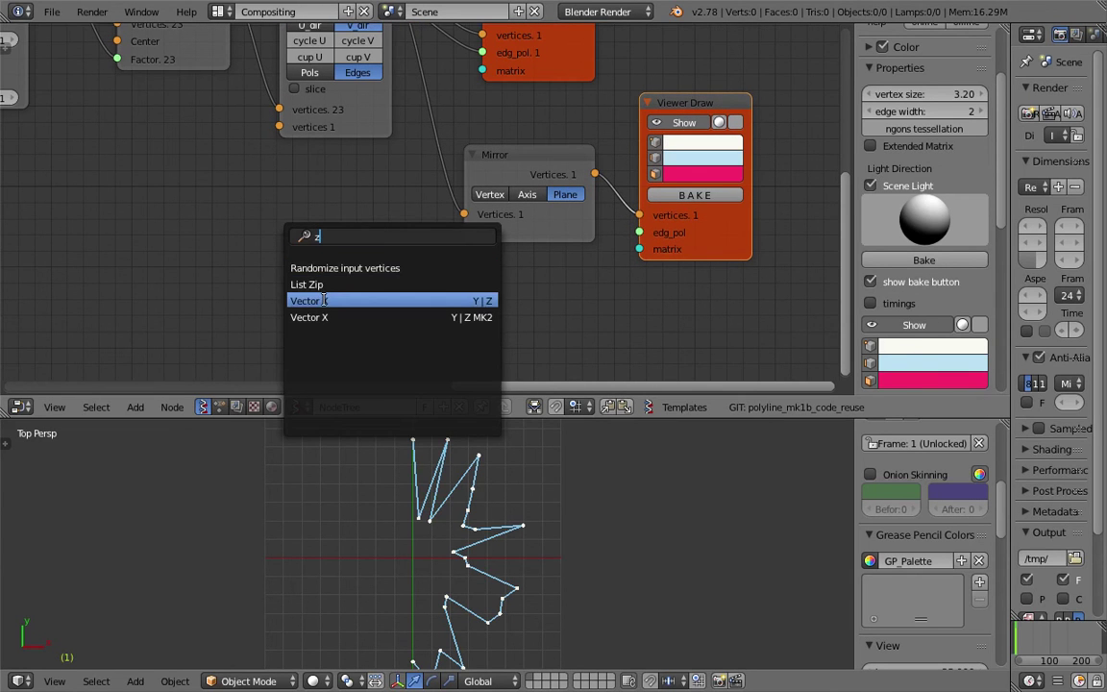
left_click(324, 300)
left_click(329, 227)
left_click_drag(329, 231, 464, 232)
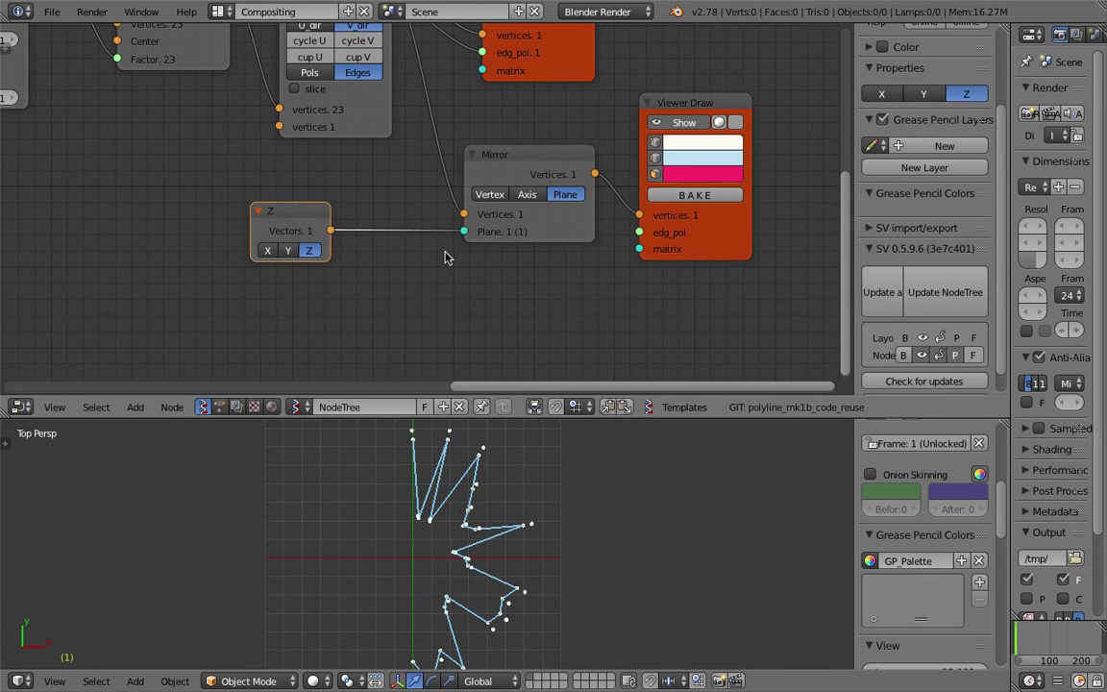
Try the X, Y and Z directions of the vector node as the mirror plane, leaving it on X
left_click(288, 252)
left_click(269, 251)
left_click(287, 254)
left_click(309, 254)
left_click(269, 251)
middle_click_drag(376, 259, 388, 198)
scroll(618, 534, "down", 2)
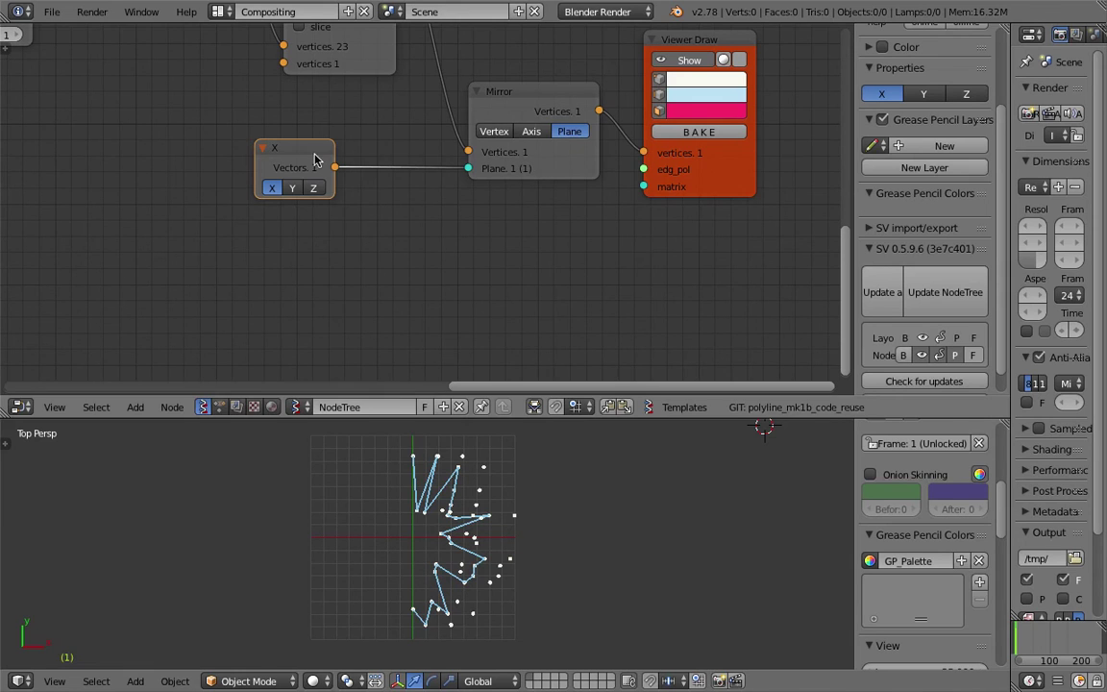
Try Mirror's Axis and Vertex modes, connect the vector node to Vert A in Vertex mode and set it to Z
left_click_drag(314, 160, 235, 166)
left_click(533, 132)
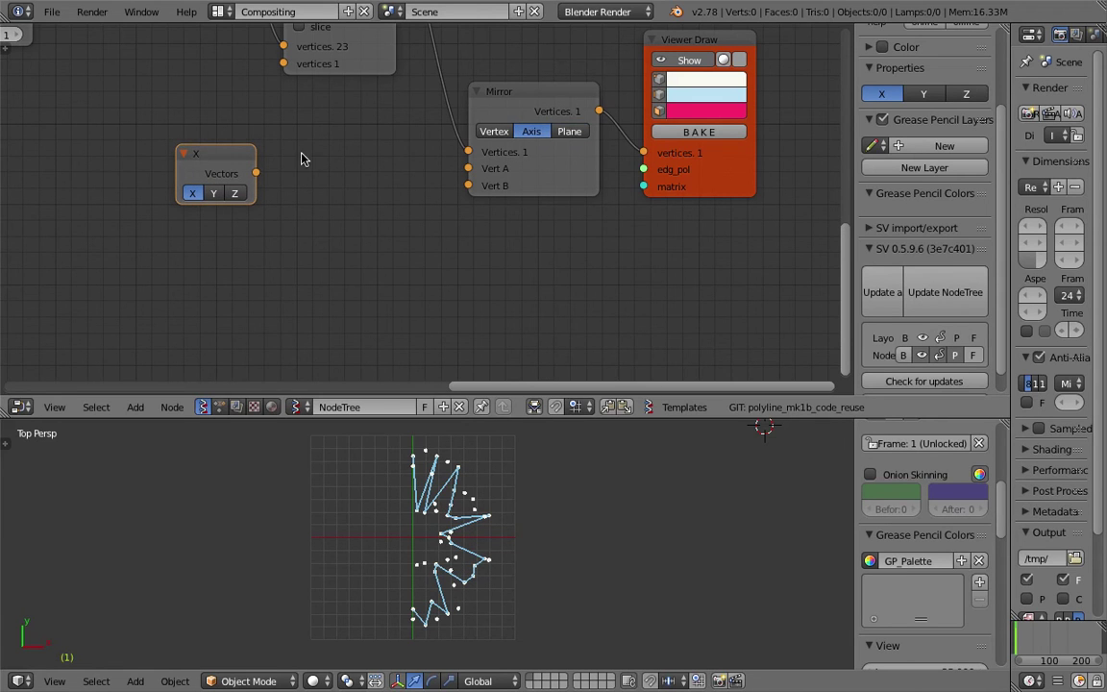
left_click(495, 132)
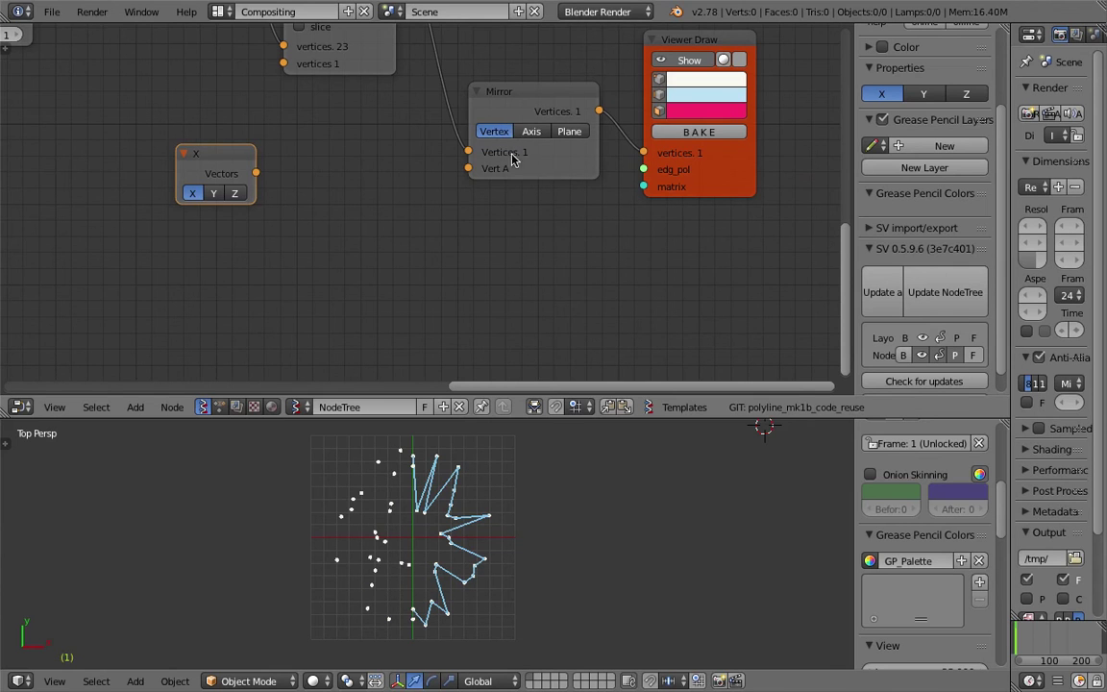
left_click_drag(258, 173, 468, 168)
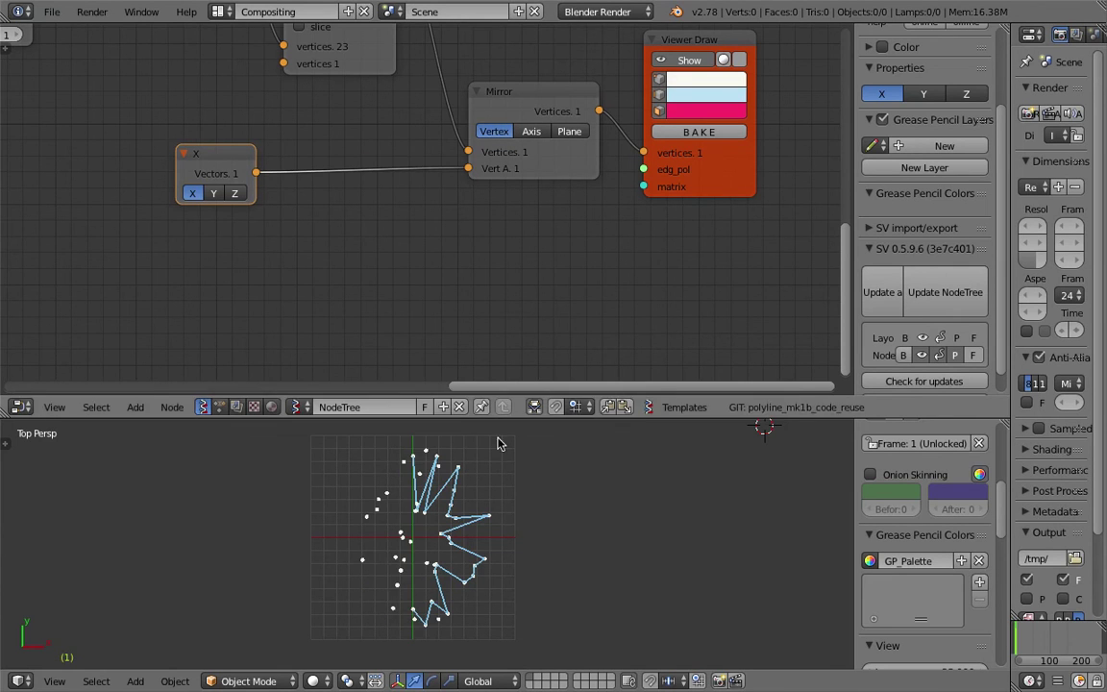
scroll(208, 200, "up", 1)
left_click(184, 192)
left_click(202, 194)
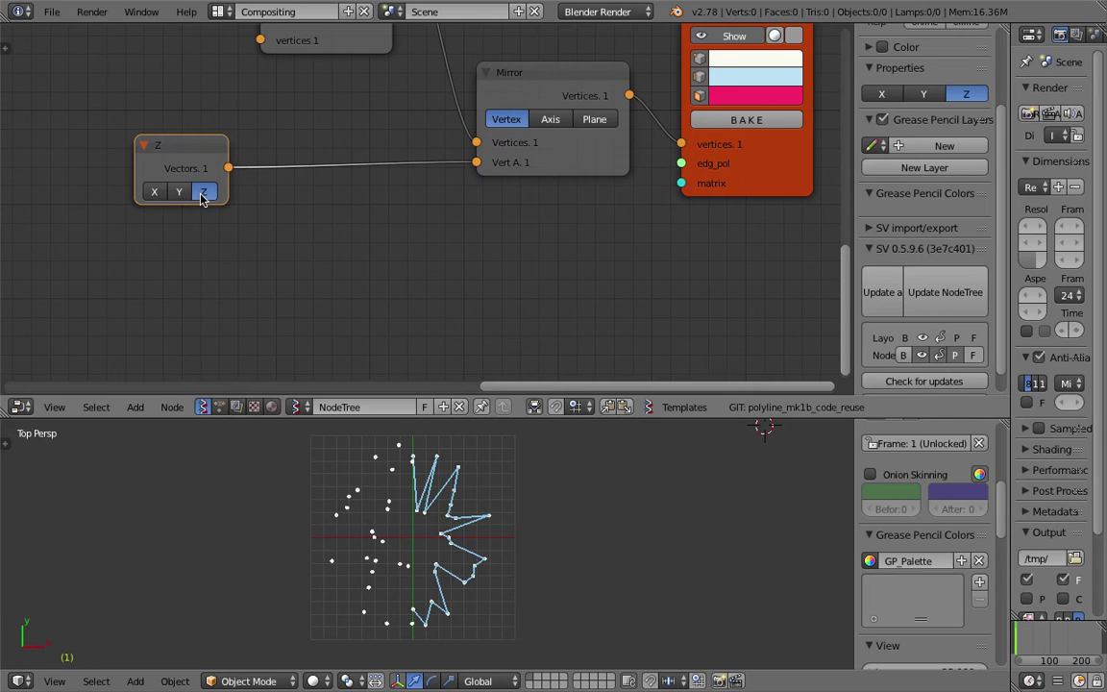
scroll(438, 211, "down", 1)
middle_click_drag(438, 213, 413, 228)
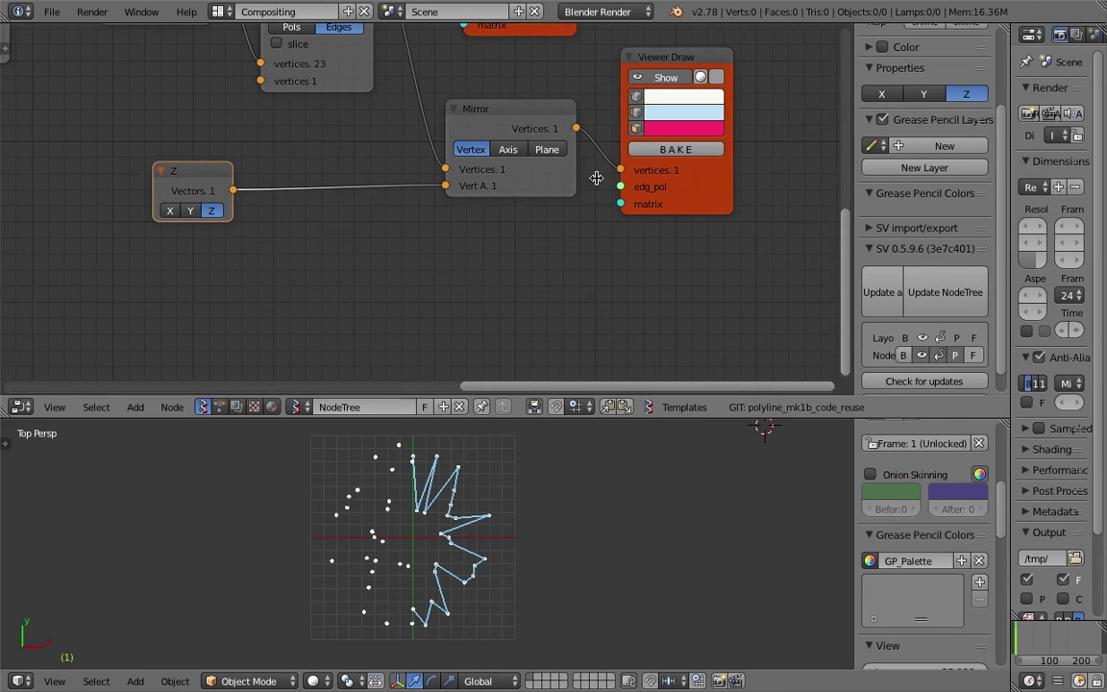
Move the mirrored Viewer Draw aside and feed the Scale node's vertices into Mirror in place of UV Connection's
left_click_drag(663, 58, 717, 57)
middle_click_drag(423, 147, 407, 200)
scroll(384, 206, "down", 2)
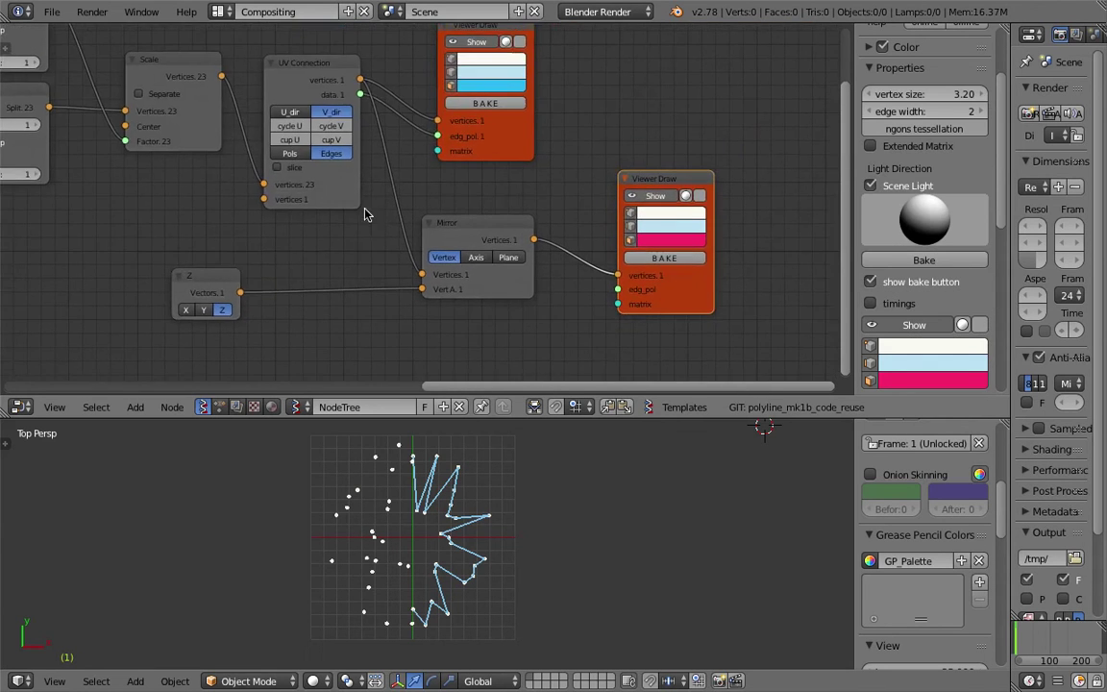
left_click_drag(248, 94, 423, 263)
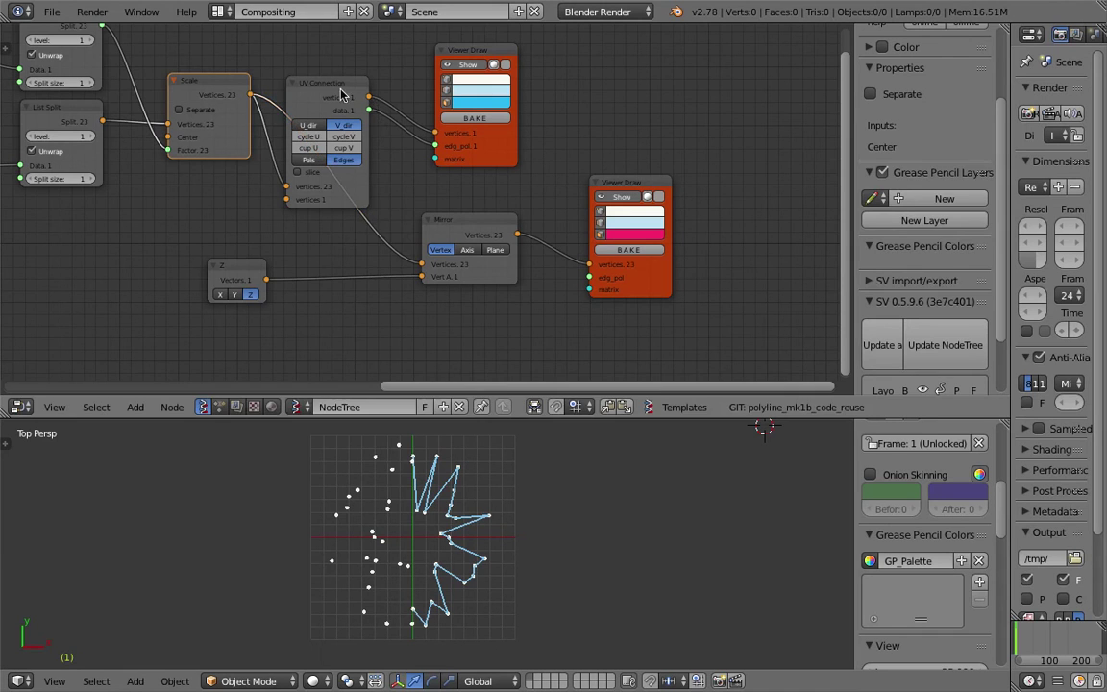
Duplicate UV Connection, wire the copy between Mirror and the second Viewer Draw, and save the scene
left_click_drag(307, 83, 310, 51)
key("shift+d")
left_click(561, 233)
left_click_drag(500, 231, 455, 236)
middle_click_drag(532, 227, 492, 206)
scroll(543, 229, "up", 2)
left_click_drag(620, 230, 676, 260)
key("ctrl+s")
left_click(565, 467)
Change the second Viewer Draw's edge colour to orange and save the scene
middle_click_drag(486, 310, 488, 282)
scroll(707, 183, "up", 1)
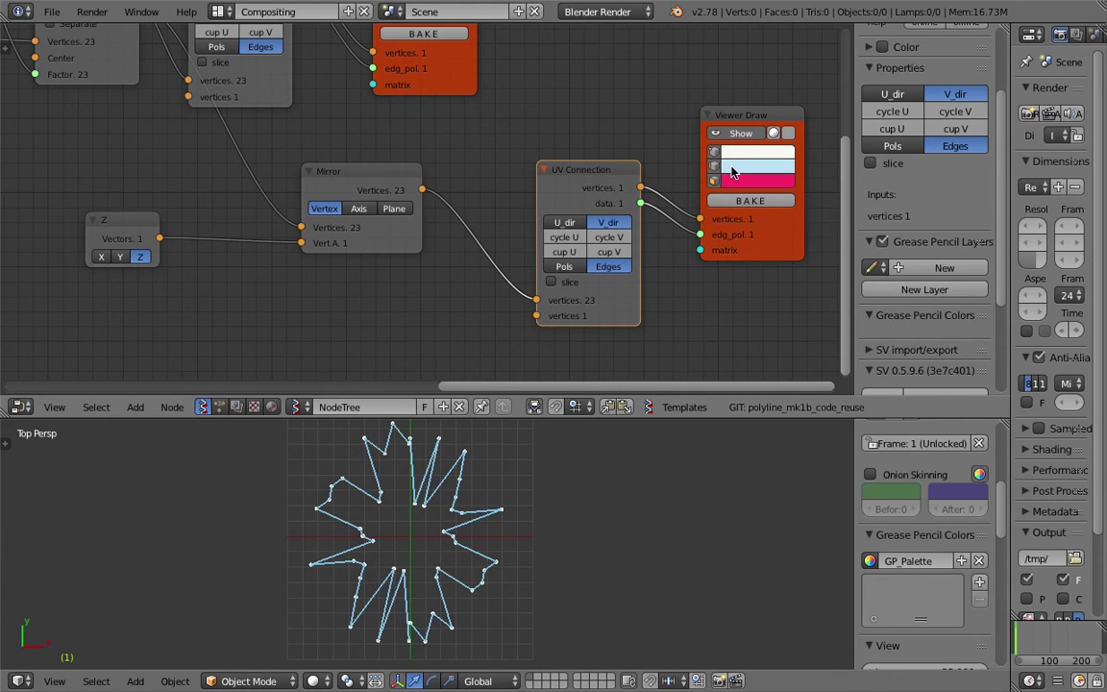
left_click(732, 167)
left_click_drag(755, 213, 766, 260)
key("ctrl+s")
left_click(436, 451)
Compare the Y and X directions of the vector node on the mirrored wing, leave X selected and save the scene
middle_click_drag(376, 264, 379, 245)
left_click(124, 236)
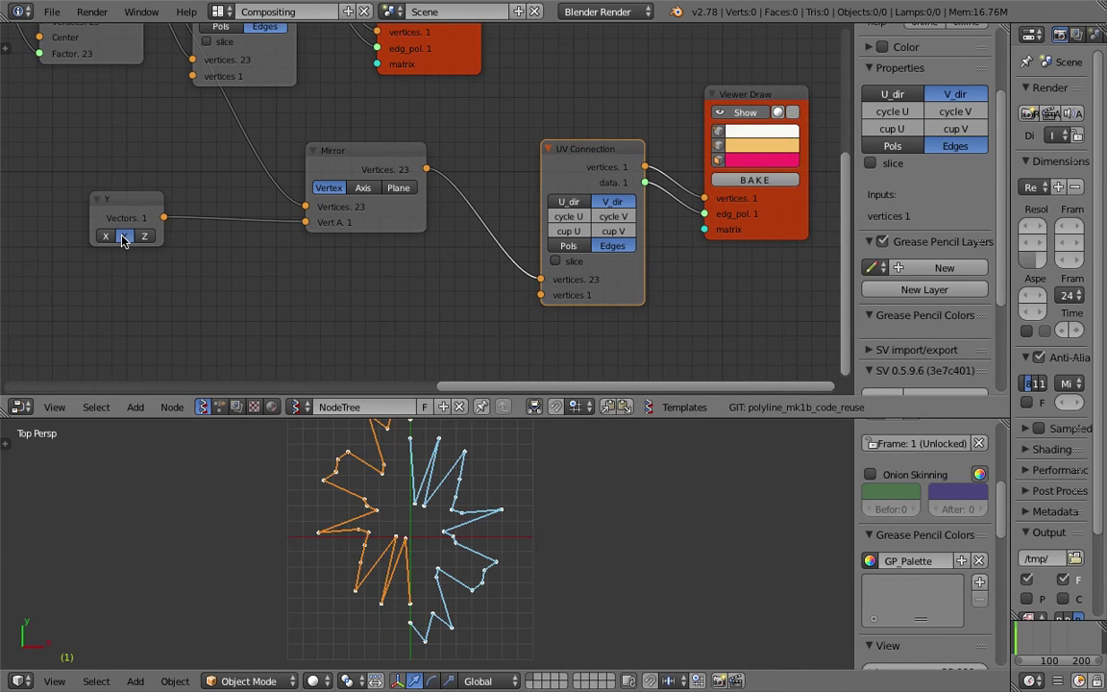
scroll(511, 540, "down", 2)
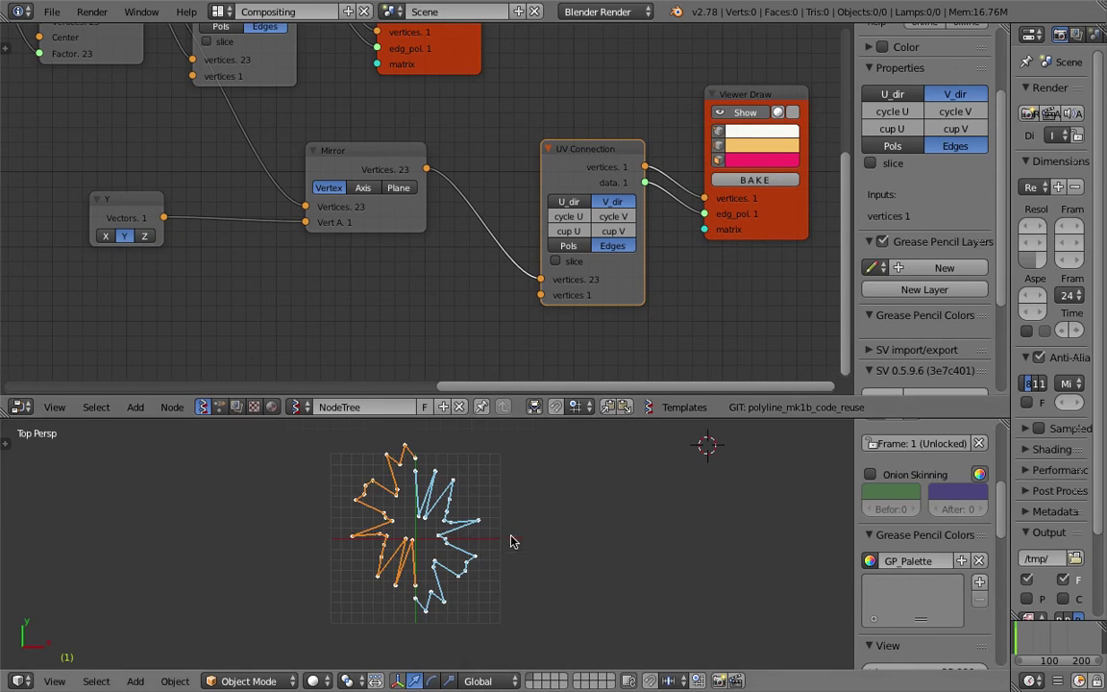
left_click(106, 236)
scroll(519, 509, "up", 3)
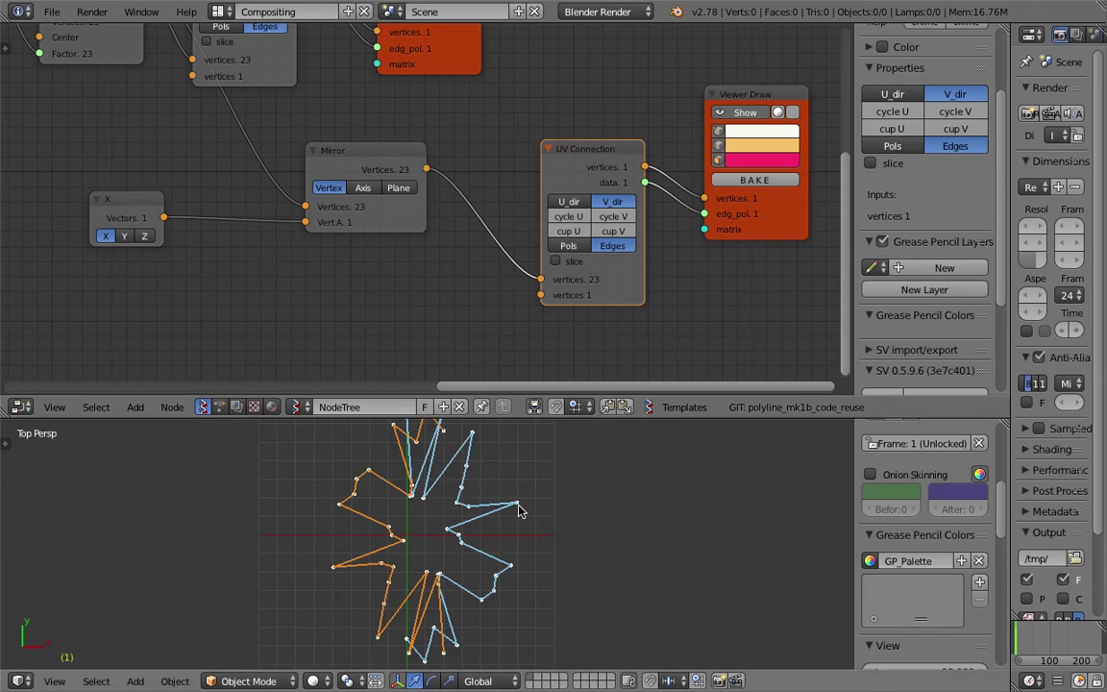
left_click(122, 238)
left_click(108, 237)
left_click(123, 238)
left_click(108, 237)
key("ctrl+s")
left_click(117, 243)
Switch Mirror to Axis mode and replace the X vector node with a Vector in node connected to Vert A
middle_click_drag(318, 211, 373, 205)
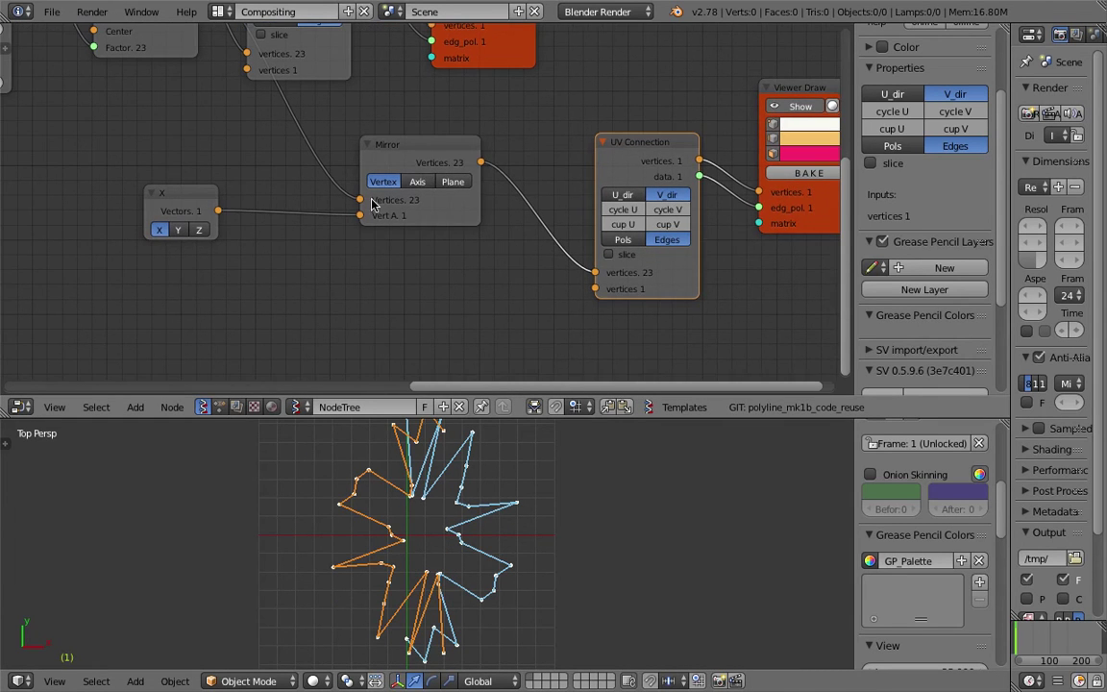
left_click(420, 182)
scroll(408, 197, "down", 2)
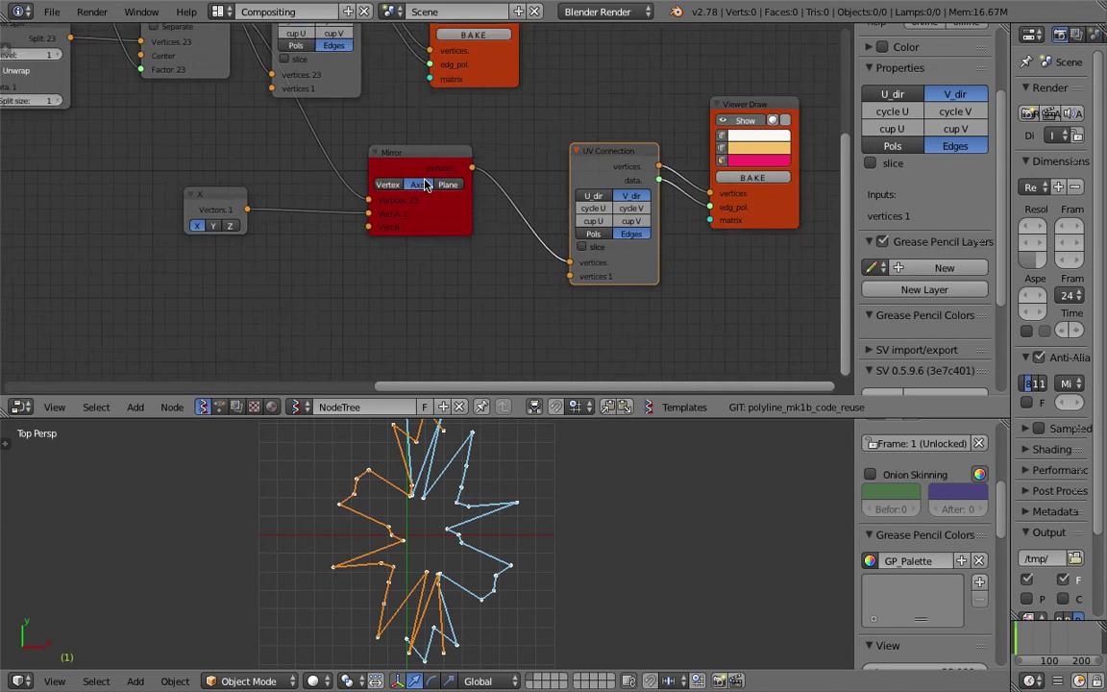
key("shift+a")
left_click(216, 202)
type("vec")
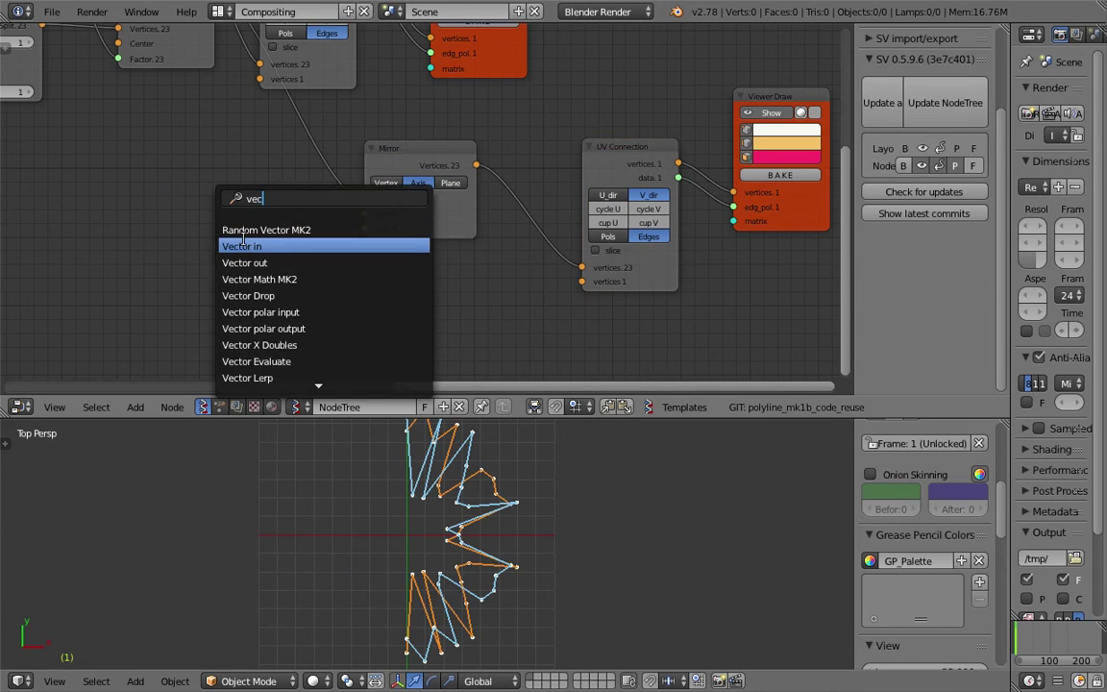
left_click(243, 240)
left_click(162, 191)
left_click_drag(231, 213, 183, 190)
Duplicate the Vector in node, connect the copy to Mirror's Vert B and set its Z to 1.000
key("shift+d")
left_click(208, 269)
left_click_drag(240, 272, 365, 229)
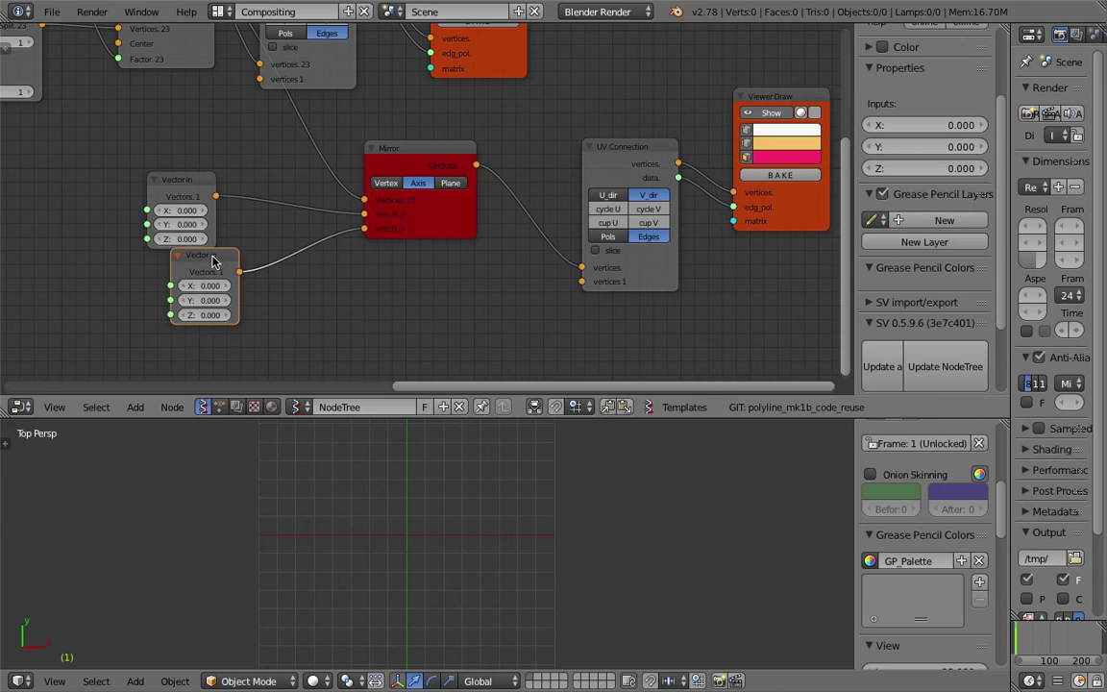
left_click_drag(212, 257, 201, 268)
left_click_drag(203, 327, 225, 327)
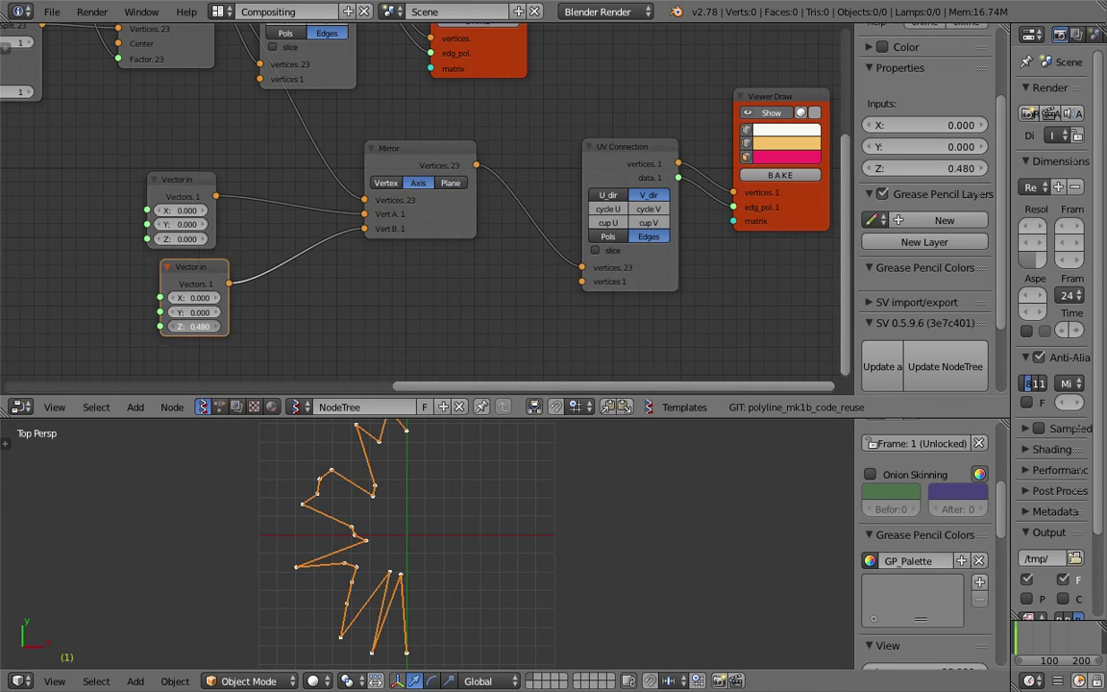
key("Return")
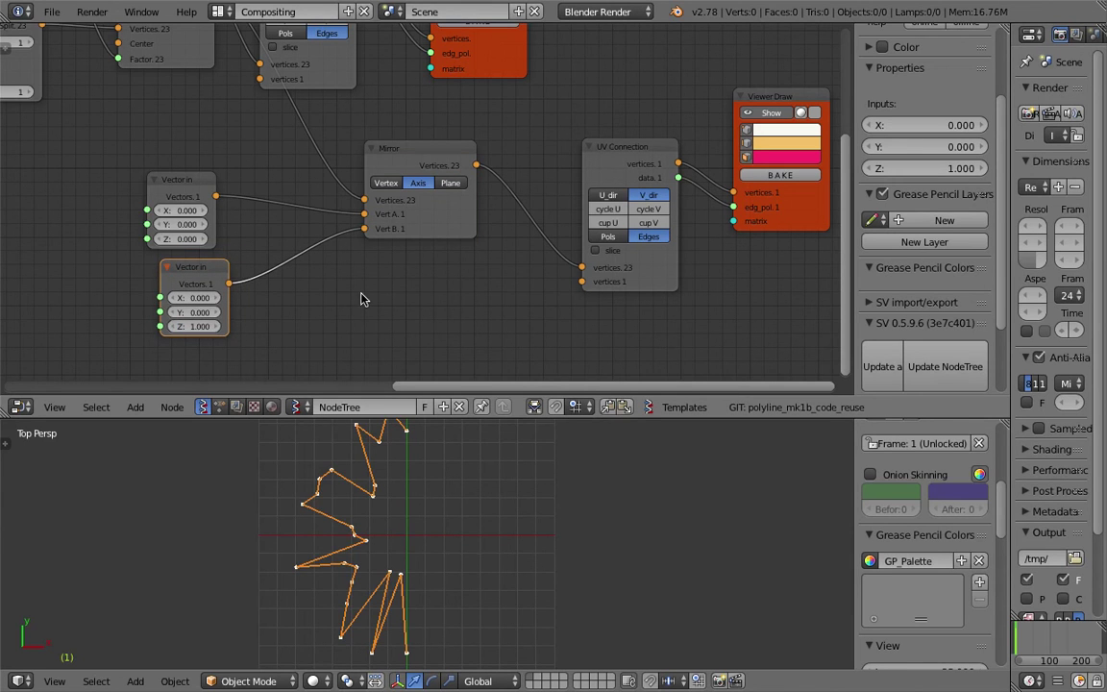
Move the Mirror node closer to the two Vector in nodes
scroll(400, 238, "down", 2)
middle_click_drag(440, 168, 420, 251)
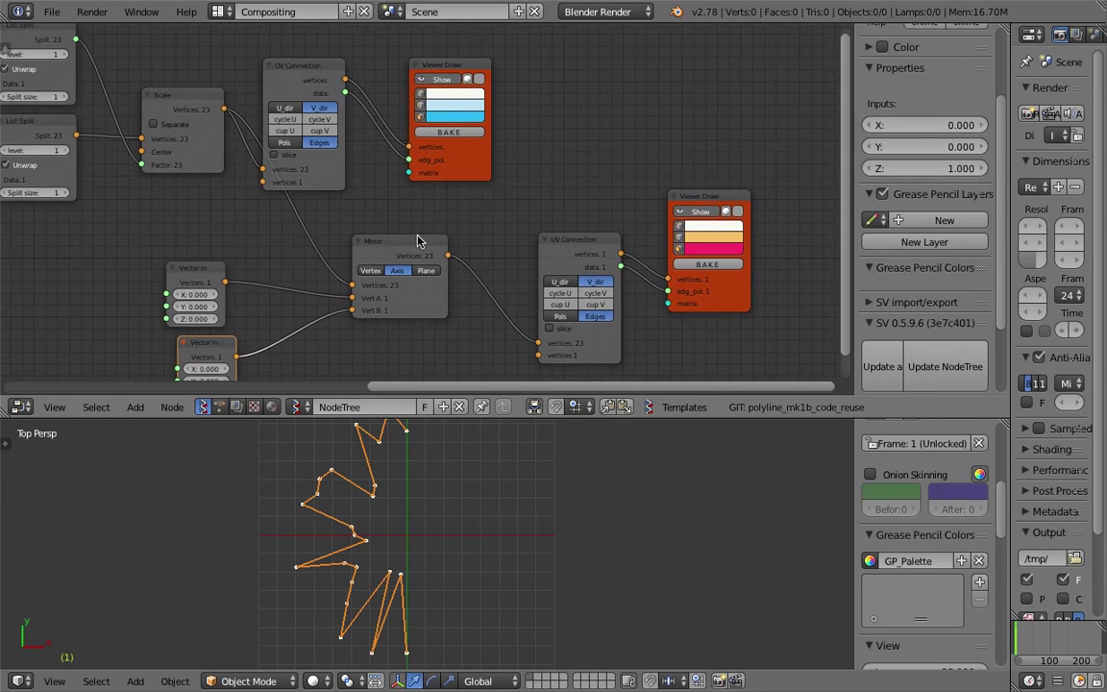
left_click_drag(414, 245, 352, 246)
middle_click_drag(327, 247, 358, 208)
Try other Y and Z values on Mirror's Vert A vector and reset both to 0
left_click(231, 279)
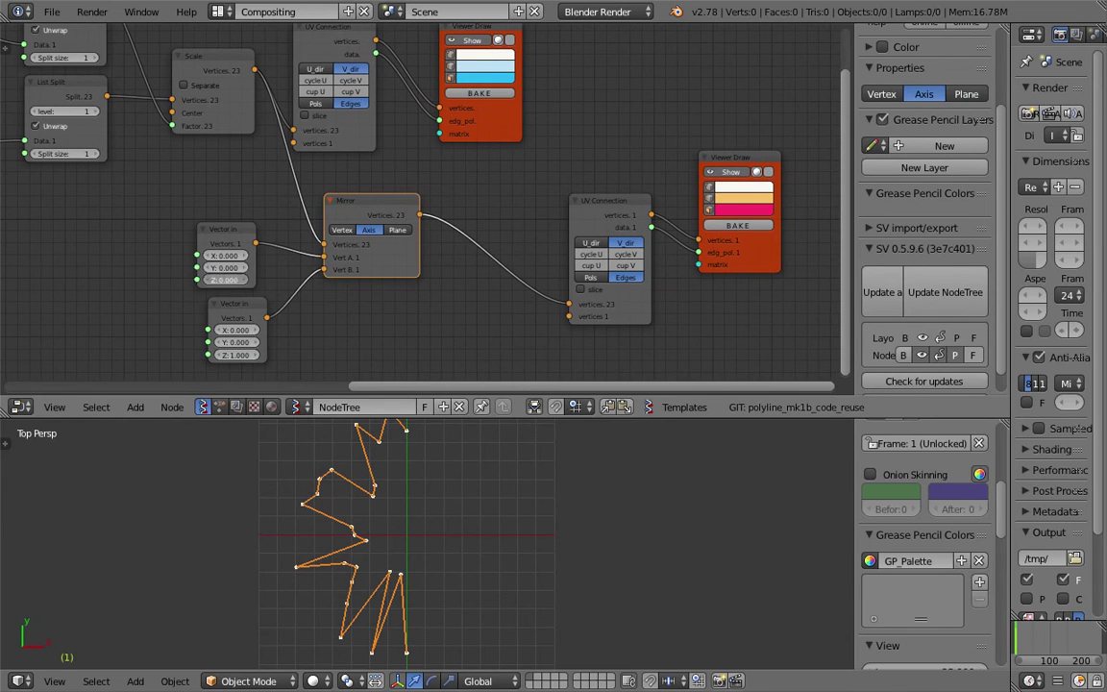
mouse_move(229, 270)
left_mouse_down()
mouse_move(271, 270)
mouse_move(209, 267)
left_mouse_up()
left_click(232, 270)
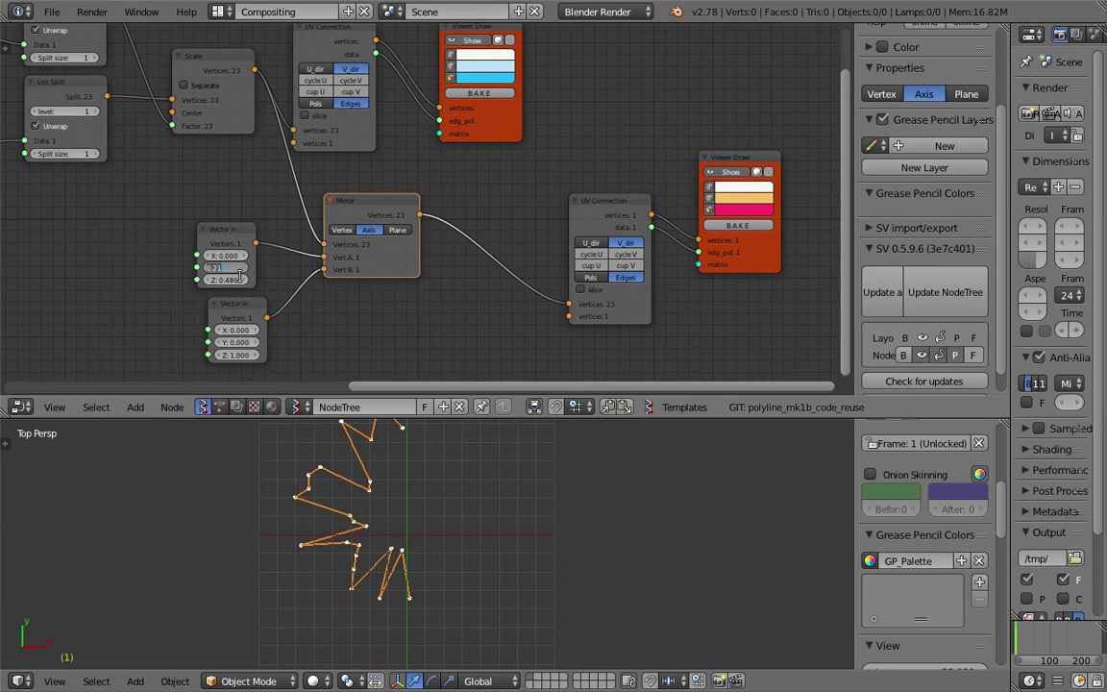
type("0")
key("Return")
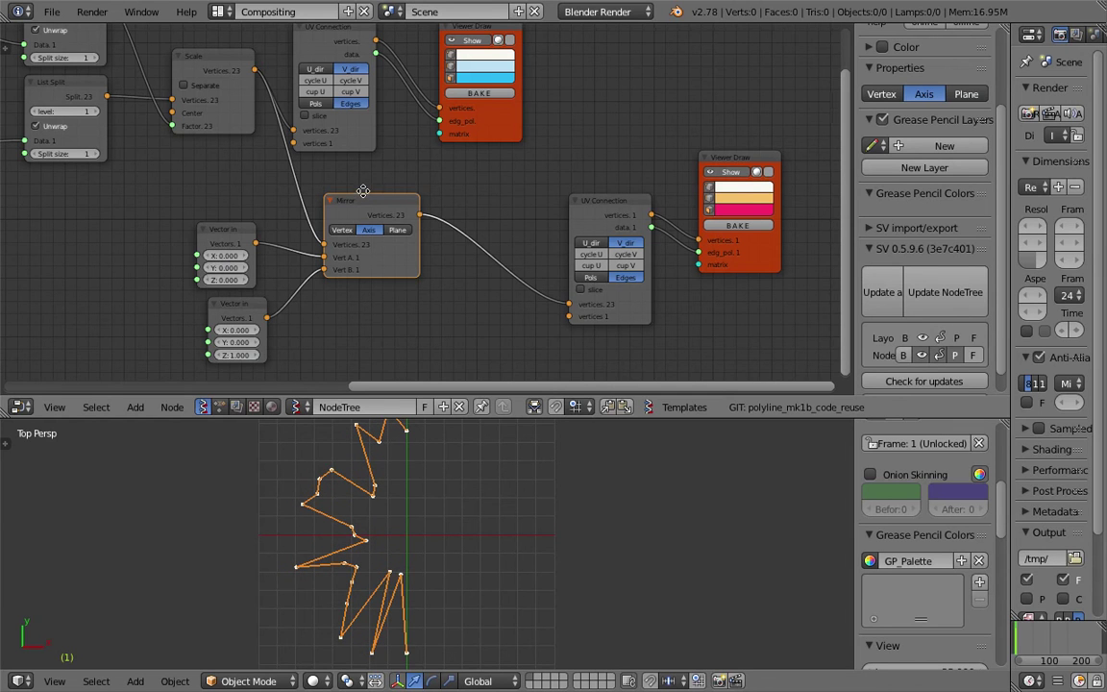
Move the mirrored wing's UV Connection and Viewer Draw closer to the Mirror node and save the scene
middle_click_drag(602, 226, 607, 239)
left_click_drag(605, 239, 494, 231)
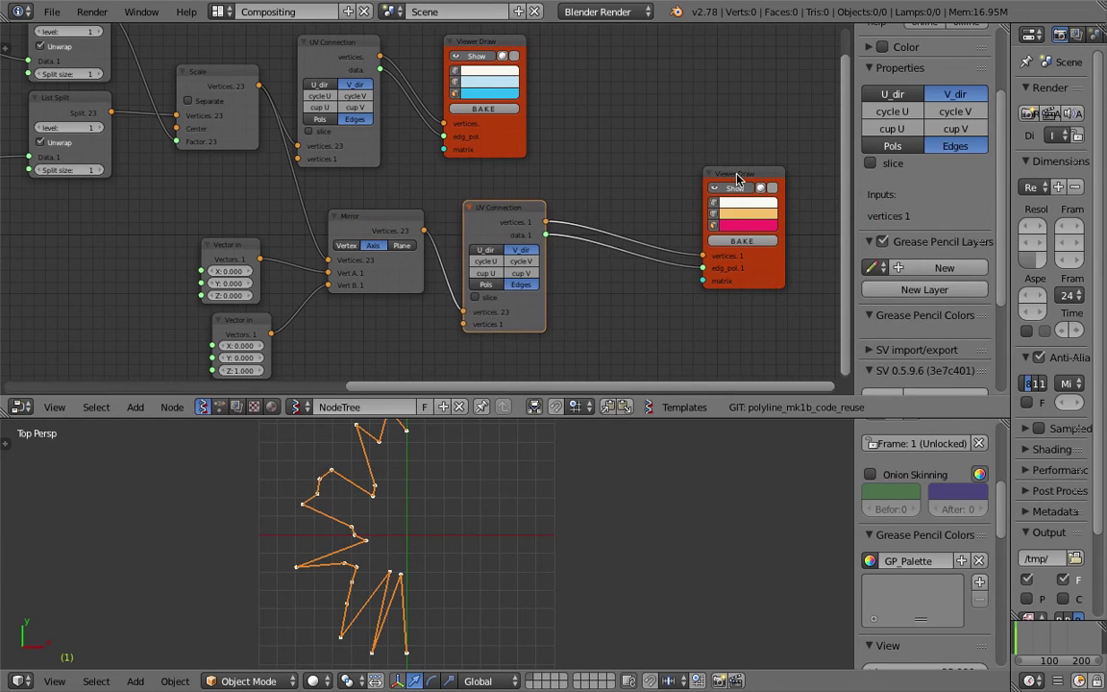
left_click_drag(738, 179, 622, 183)
key("ctrl+s")
key("Return")
Toggle the display of the Viewer Draw nodes to check which outline each one draws
scroll(575, 238, "up", 1)
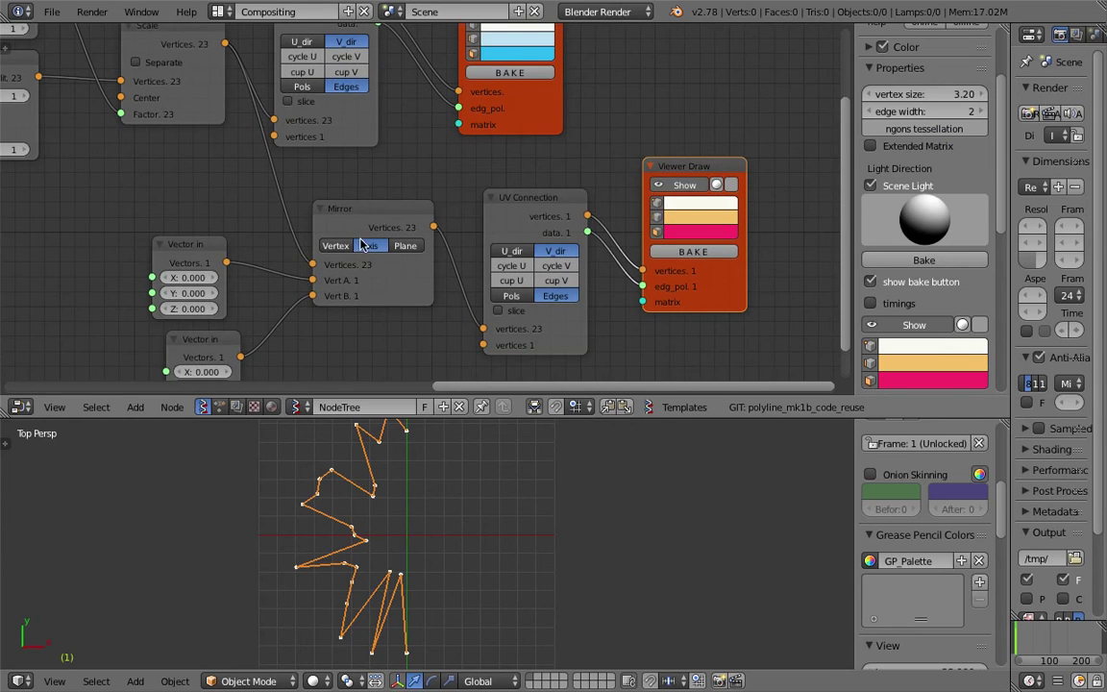
middle_click_drag(656, 226, 644, 235)
left_click(655, 195)
left_click(655, 192)
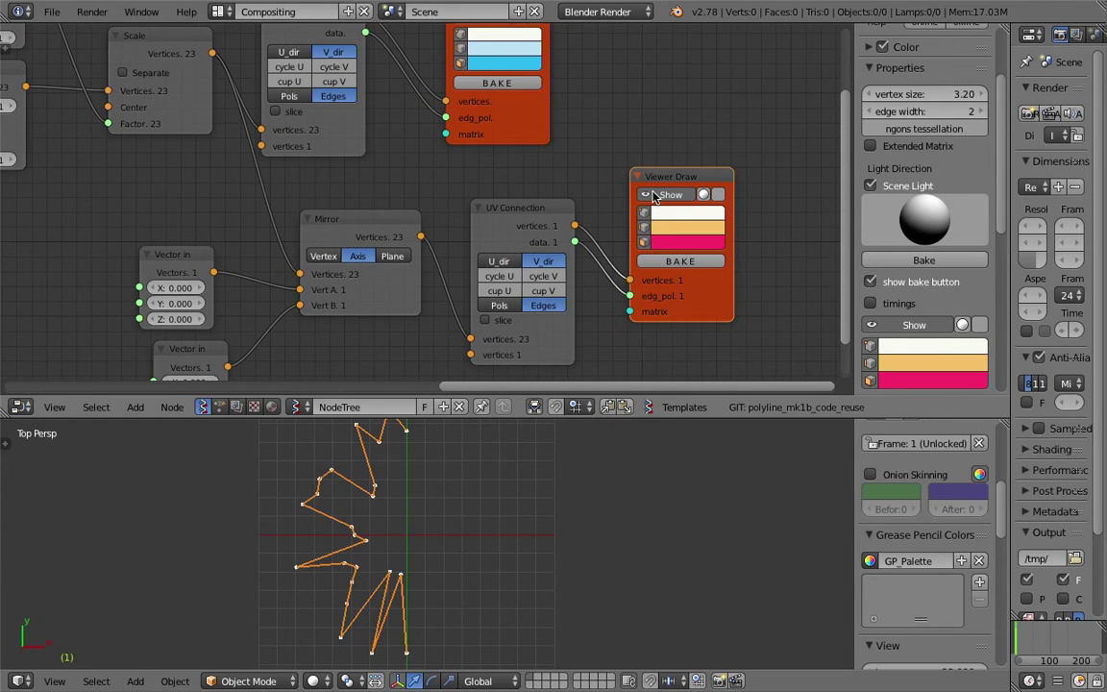
left_click(653, 192)
middle_click_drag(598, 168, 593, 213)
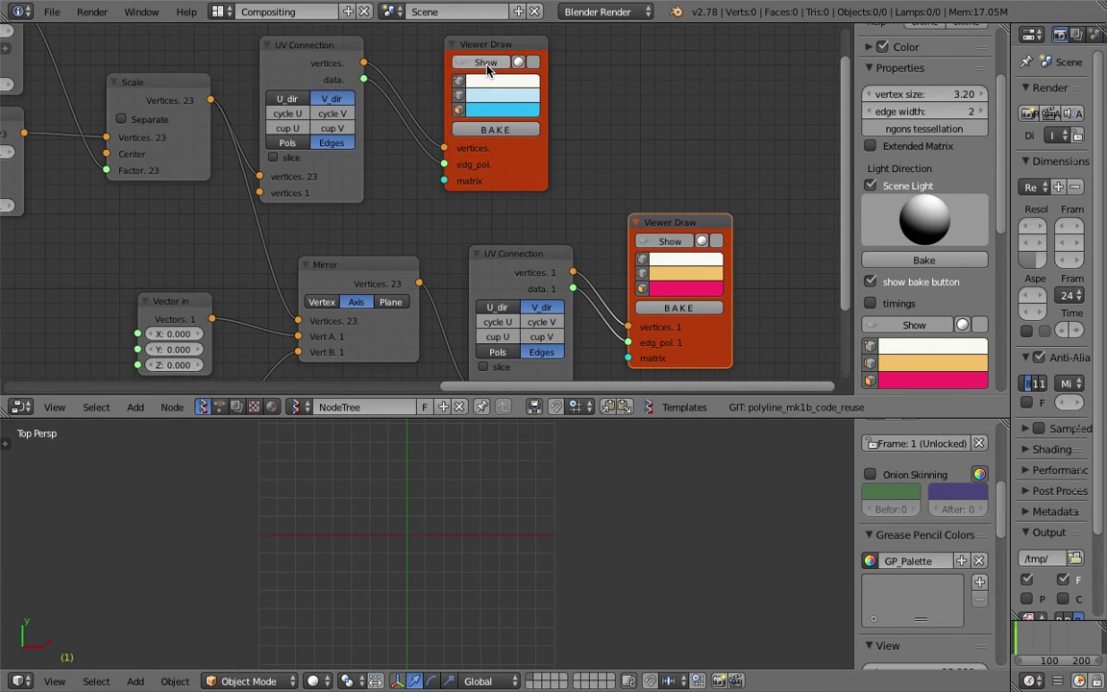
left_click(657, 242)
middle_click_drag(616, 307, 663, 240)
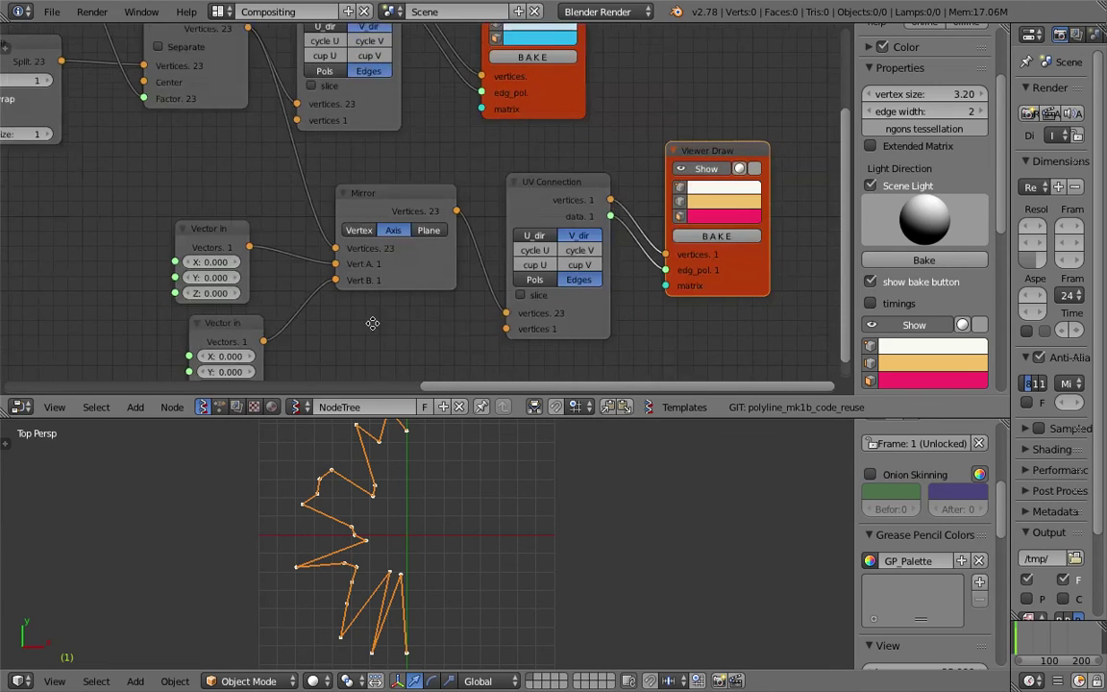
Set Mirror's Vert B vector to X 1, Y 0 and Z 0
middle_click_drag(303, 353, 304, 307)
left_click_drag(228, 331, 199, 301)
left_click(235, 318)
type("0")
key("Return")
left_click(236, 301)
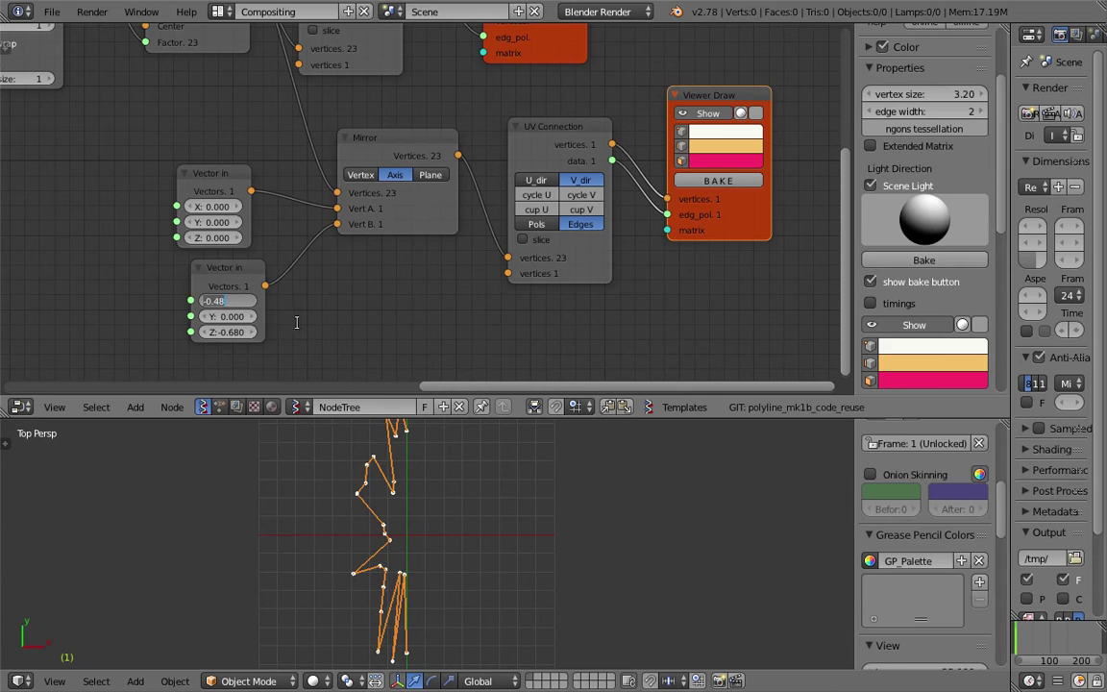
type("1")
key("Return")
left_click(236, 335)
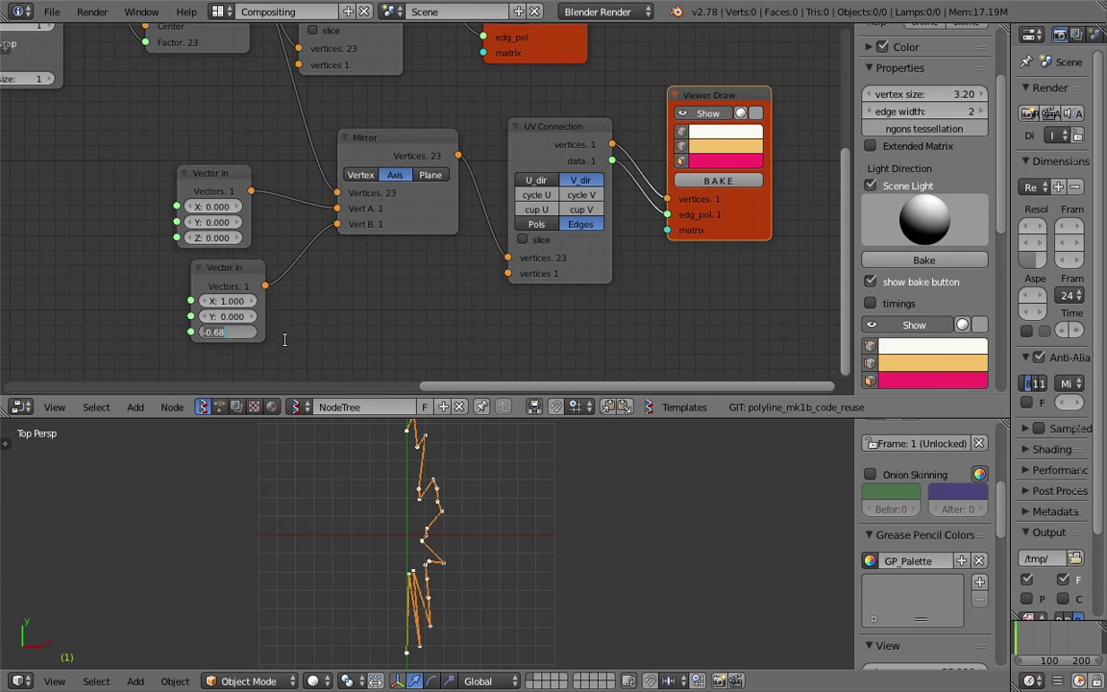
type("0")
key("Return")
Set the Vert B vector's X to -1 and the Vert A vector's Z to 1
left_click_drag(238, 302, 303, 301)
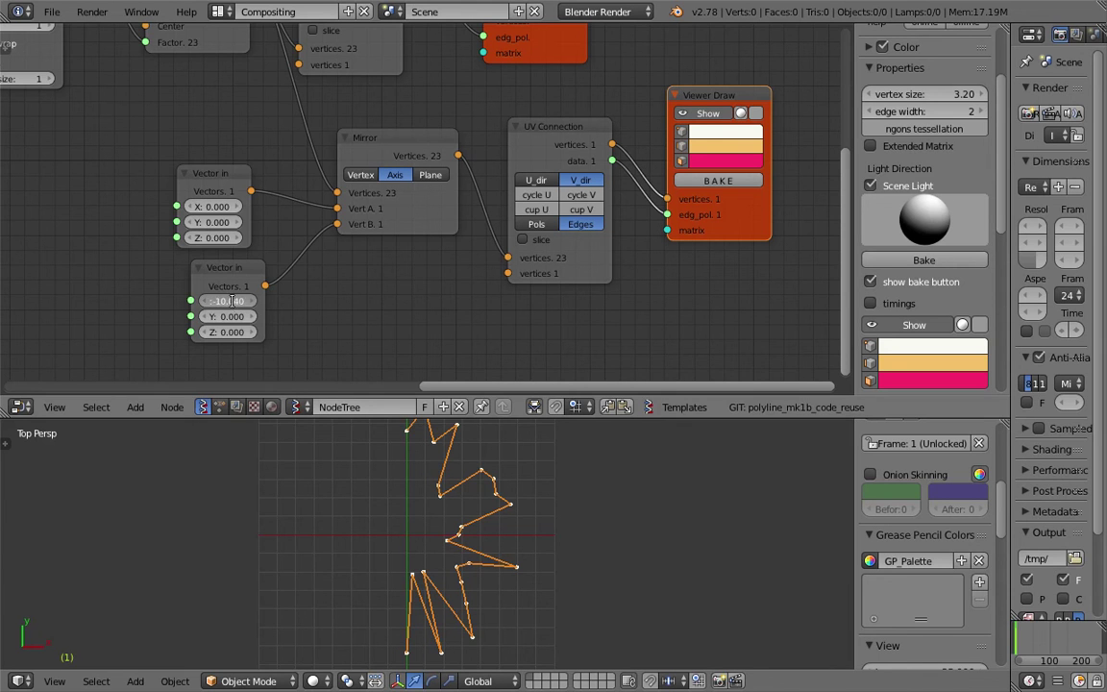
type("-1")
key("Return")
middle_click_drag(385, 519, 355, 506)
left_click_drag(202, 236, 113, 236)
left_click(213, 238)
type("1")
key("Return")
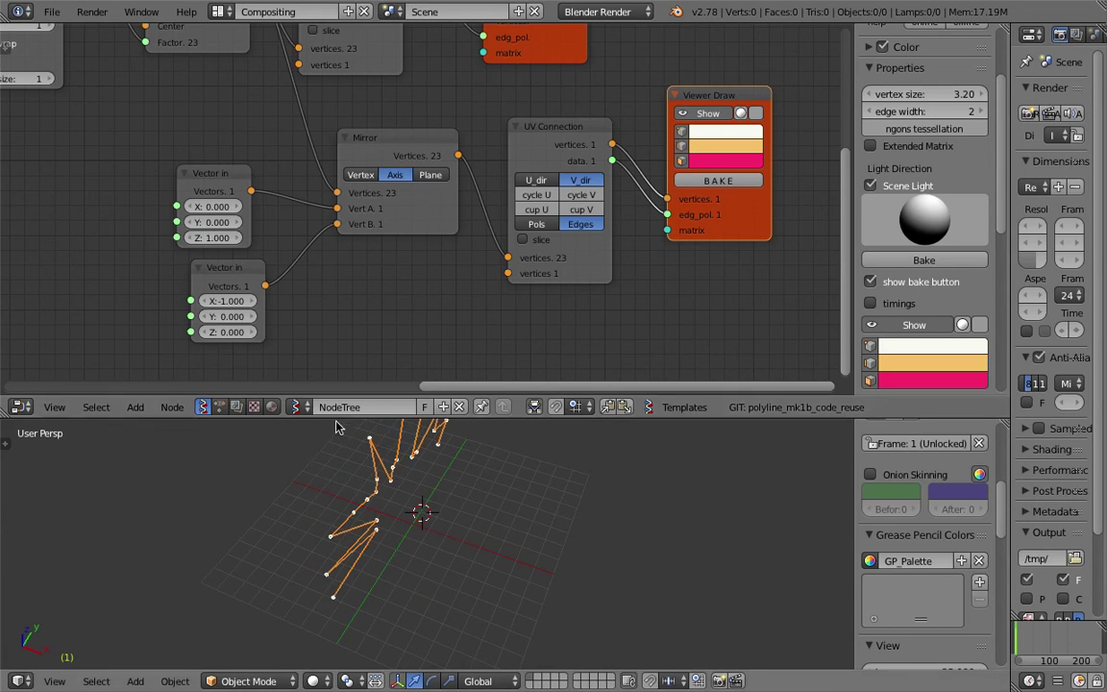
Try other X values on the Vert B vector and set its X to 0
middle_click_drag(348, 447, 447, 505)
left_click_drag(229, 302, 288, 301)
left_click(229, 302)
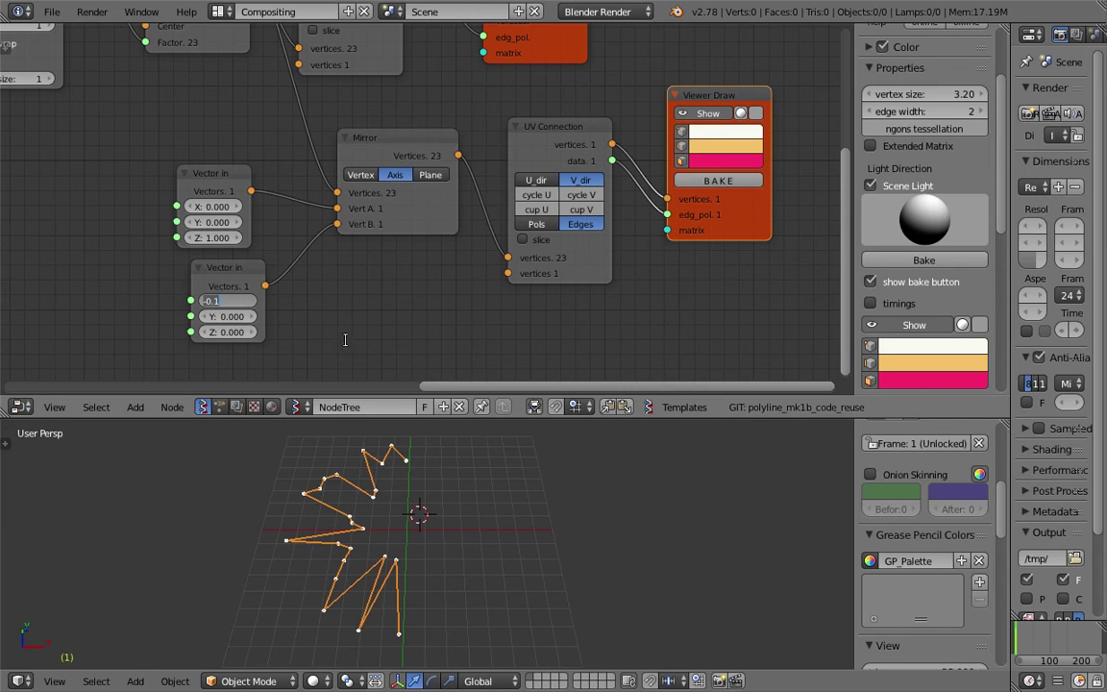
type("0")
key("Return")
Toggle the orange and blue Viewer Draw displays to look for the blue wing outline, and undo the last change
middle_click_drag(671, 147, 647, 213)
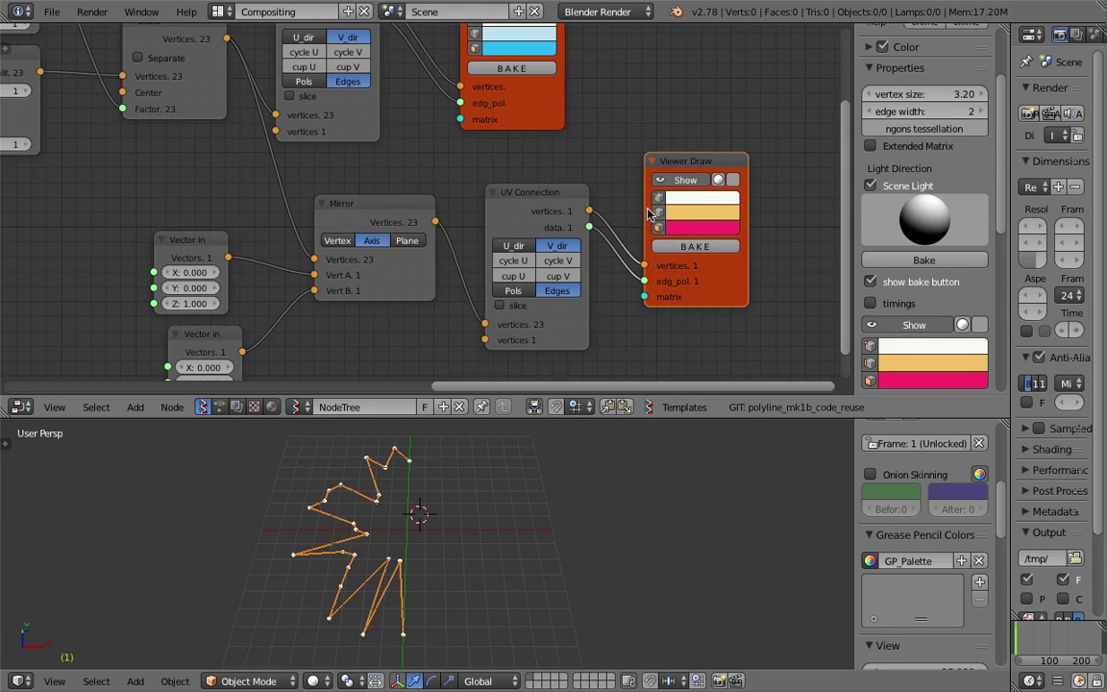
left_click(676, 185)
left_click(676, 186)
middle_click_drag(567, 48, 550, 159)
left_click(499, 108)
left_click(500, 108)
left_click(500, 112)
key("ctrl+z")
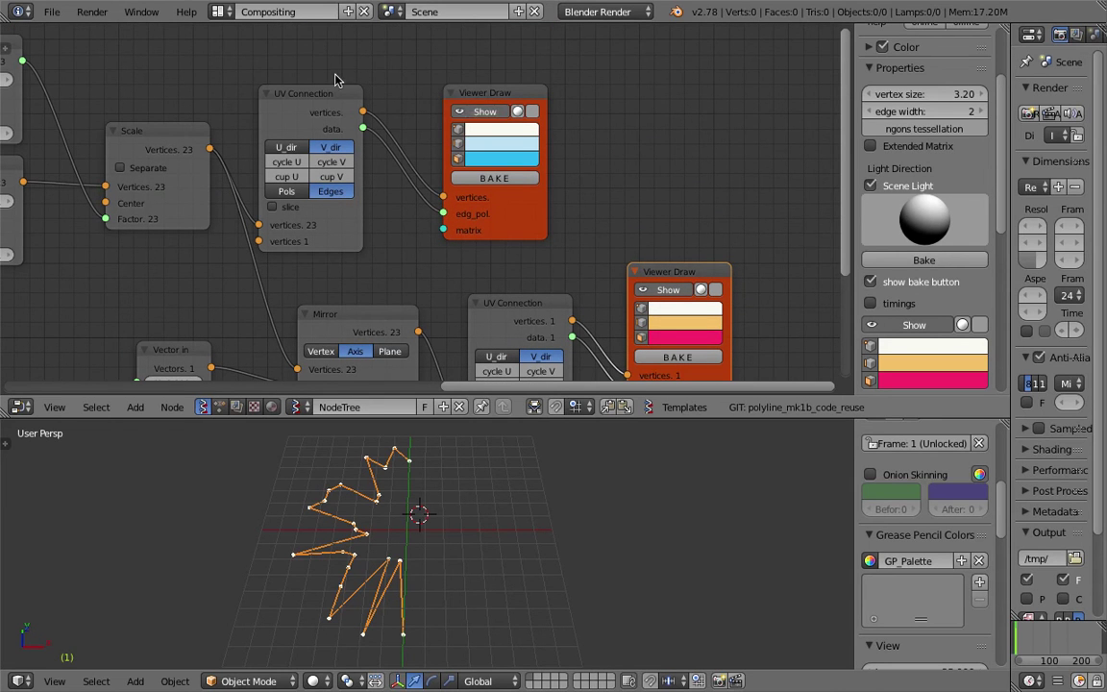
Move the blue wing's UV Connection and Viewer Draw nodes farther from the Scale node
left_click_drag(459, 95, 507, 77)
left_click_drag(319, 136, 367, 119)
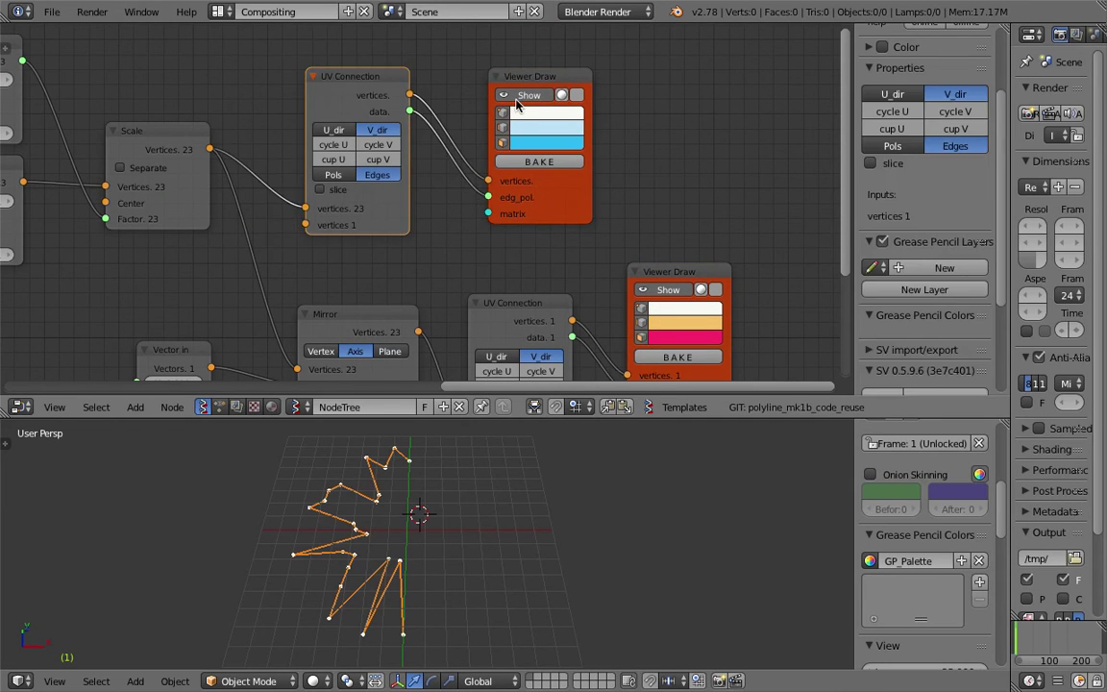
middle_click_drag(513, 101, 561, 96)
scroll(560, 96, "down", 2)
scroll(579, 234, "down", 1)
mouse_move(505, 517)
middle_mouse_down()
mouse_move(508, 543)
mouse_move(473, 459)
middle_mouse_up()
left_click_drag(437, 122, 445, 96)
Replace the blue wing's Viewer Draw with a new one and connect UV Connection's vertices and data outputs to it
left_click_drag(530, 107, 560, 92)
key("x")
left_click(647, 235)
key("shift+a")
left_click(534, 91)
type("view")
key("Return")
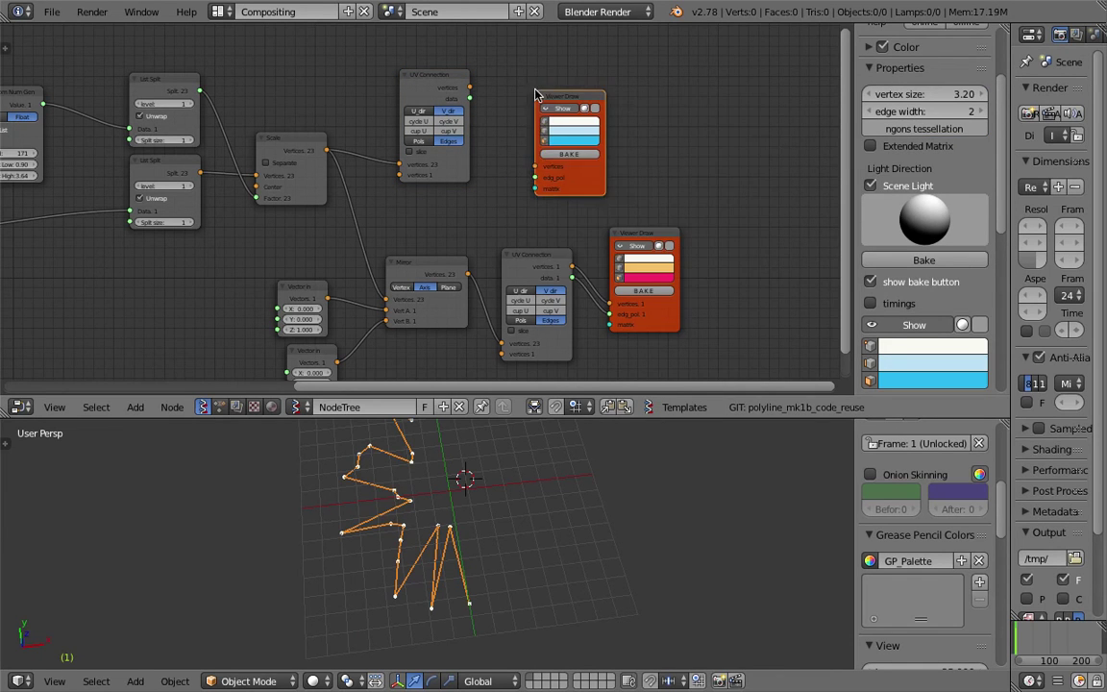
left_click(537, 92)
left_click_drag(470, 98, 480, 104)
left_click_drag(540, 167, 539, 167)
left_click(428, 91)
Switch the 3D view to Top, place the 3D cursor beside the wings and save the scene
middle_click_drag(607, 476, 618, 542, "shift")
left_click(55, 681)
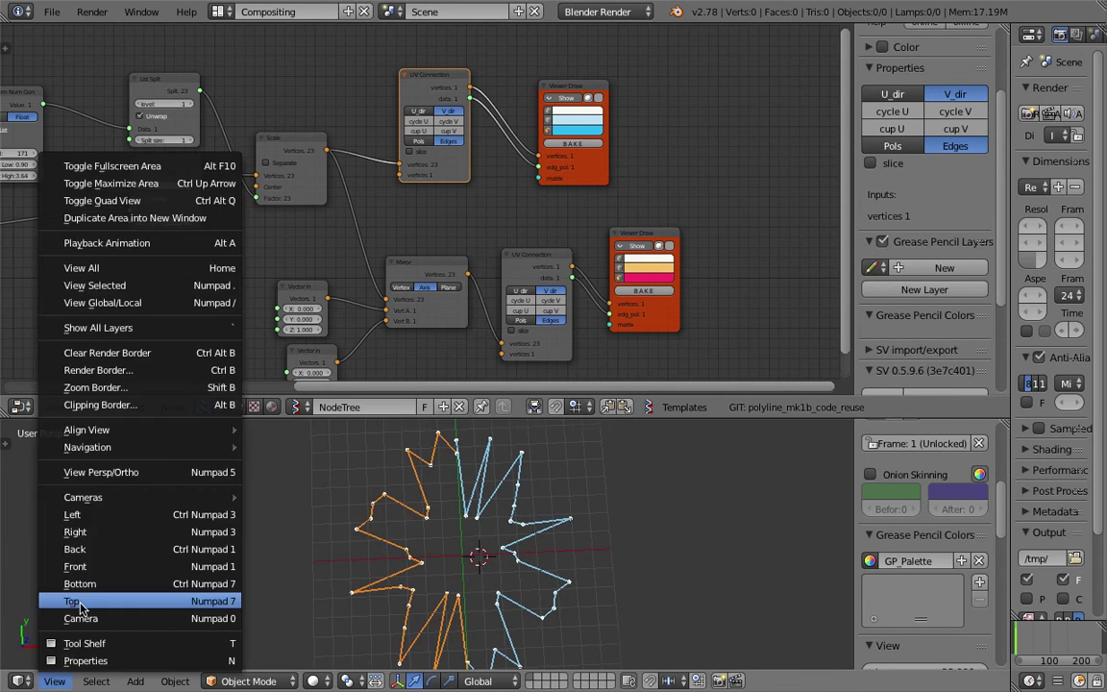
left_click(81, 604)
key("ctrl+s")
left_click(618, 541)
left_click(604, 537)
middle_click_drag(514, 287, 497, 220)
key("ctrl+s")
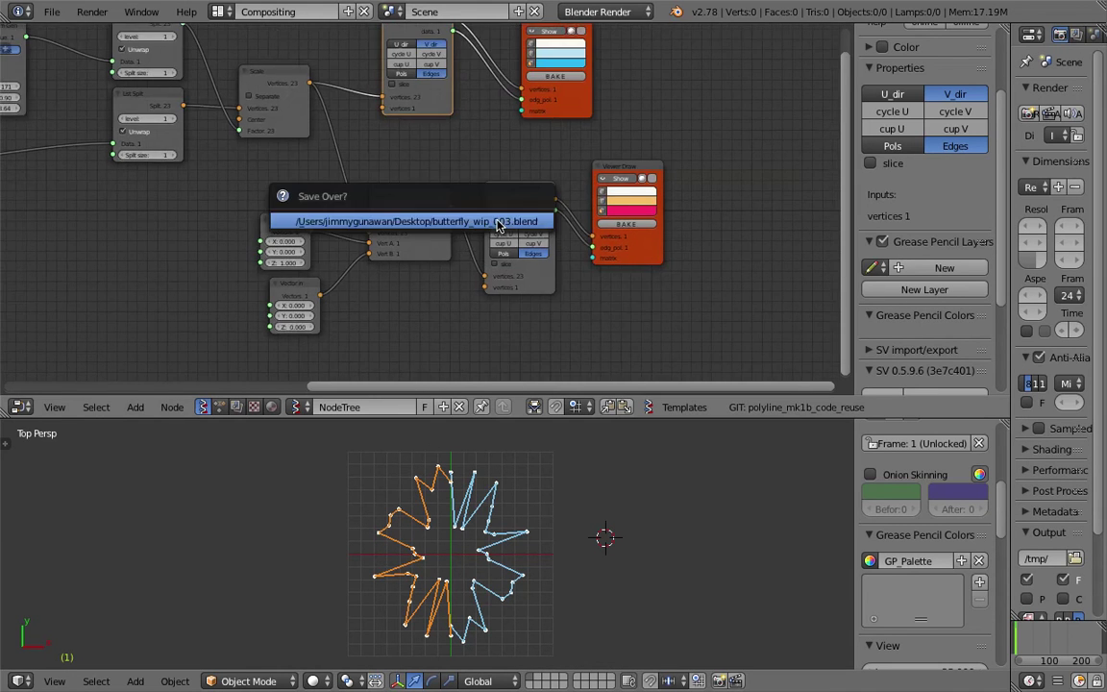
left_click(498, 222)
Set the Vert A vector's Z to 1 and the Vert B vector's Y to 1
scroll(413, 213, "up", 2)
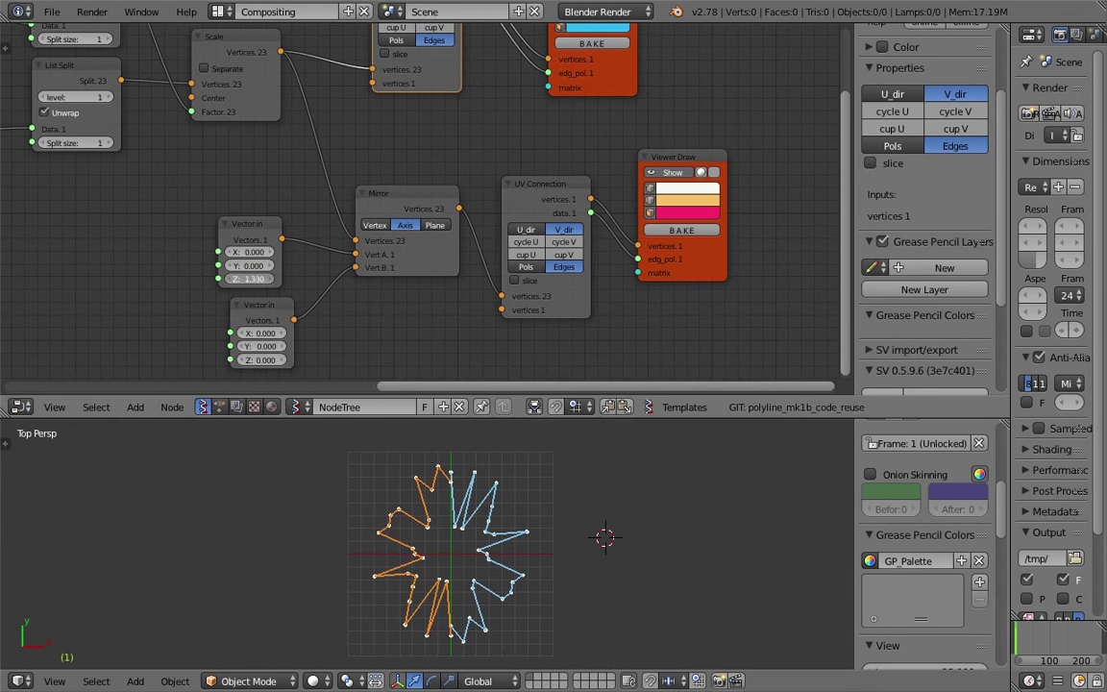
key("Return")
left_click_drag(250, 359, 423, 347)
type("1")
key("Return")
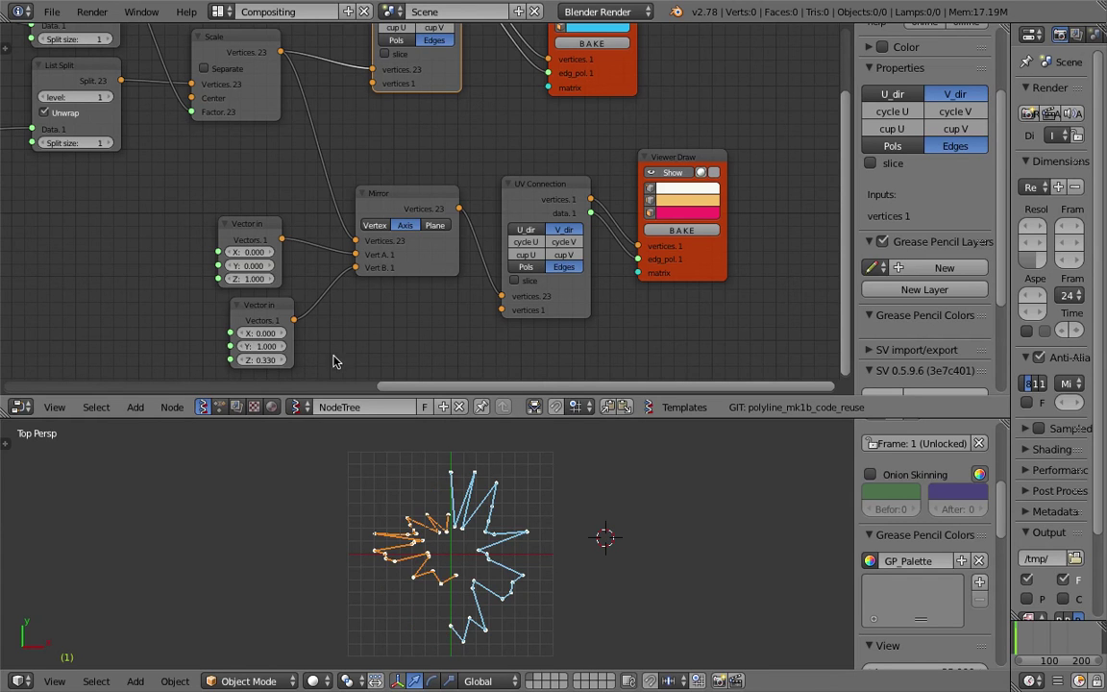
Adjust the Vert B vector's Z to 1 and save the scene
mouse_move(259, 359)
left_mouse_down()
mouse_move(303, 359)
mouse_move(268, 360)
left_mouse_up()
left_click(268, 359)
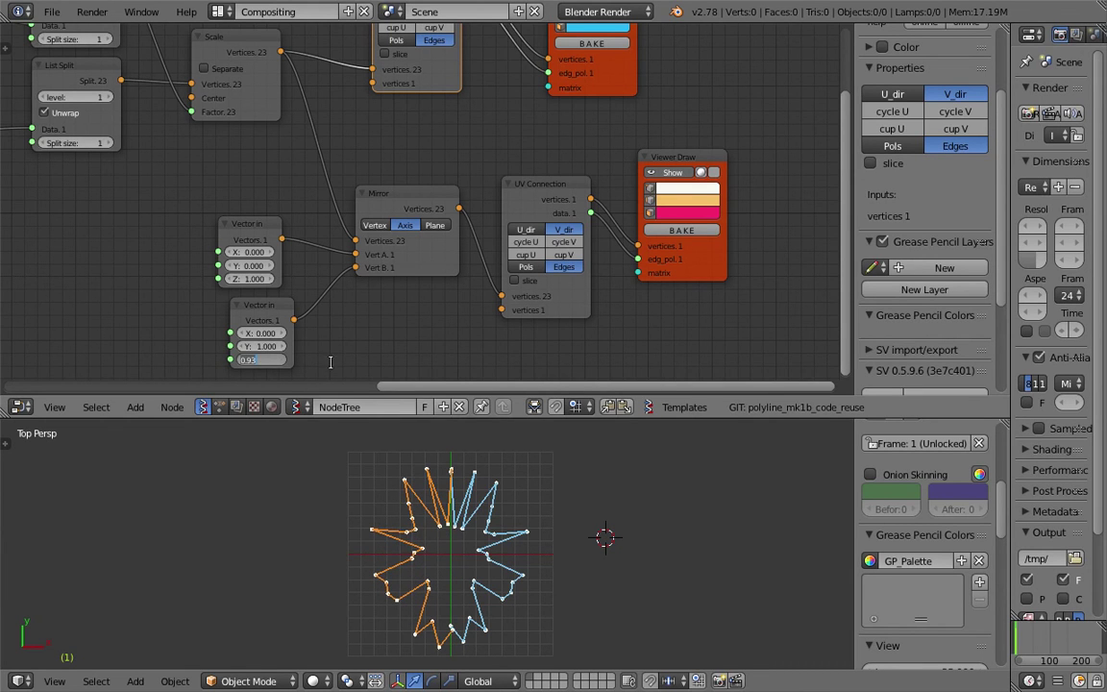
key("Return")
scroll(327, 331, "down", 1)
scroll(534, 571, "up", 2)
key("ctrl+s")
left_click(536, 572)
scroll(590, 540, "down", 3)
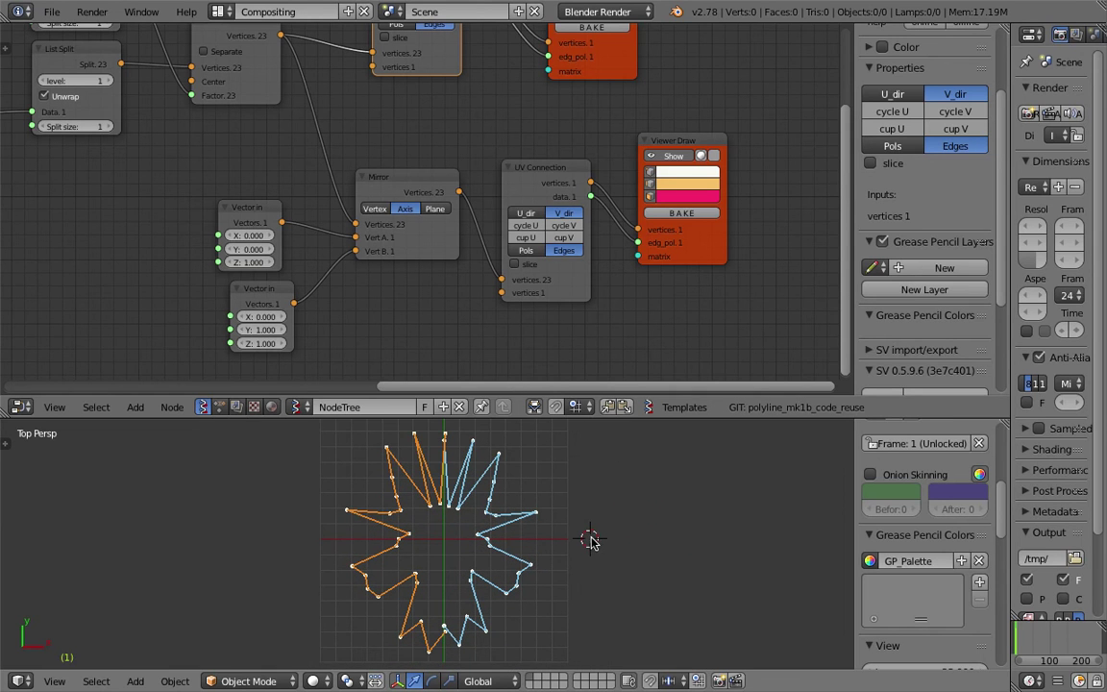
Set all components of both the Vert A and Vert B vectors to 0
left_click_drag(246, 259, 269, 235)
left_click_drag(252, 236, 253, 261)
type("0")
key("Return")
left_click_drag(251, 317, 252, 343)
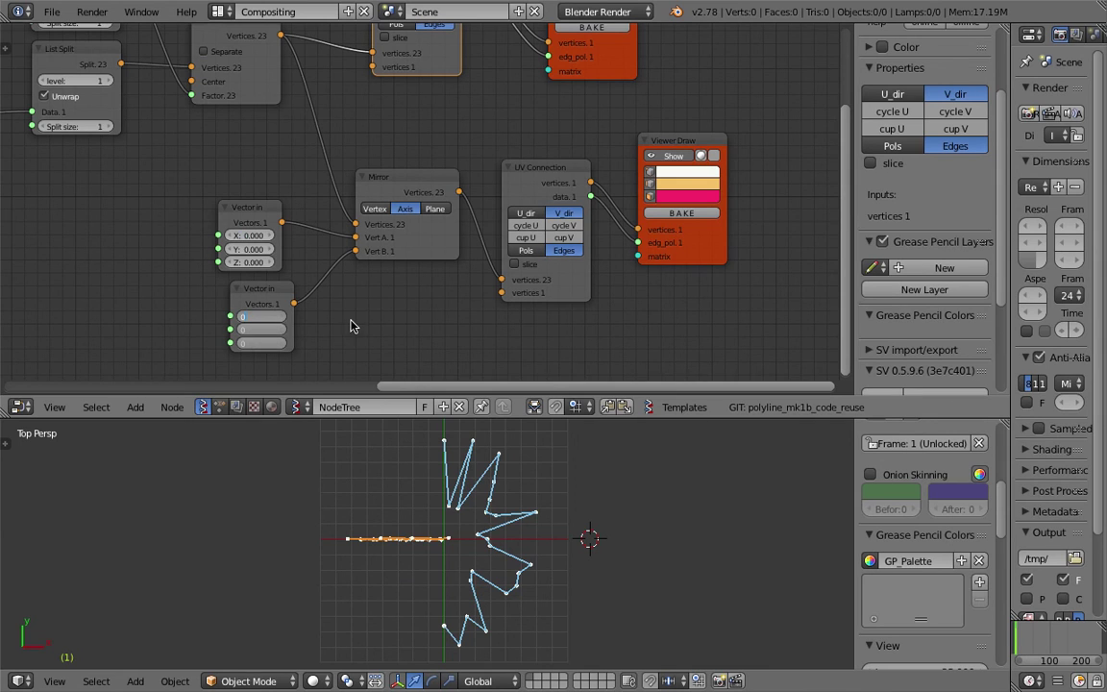
key("Return")
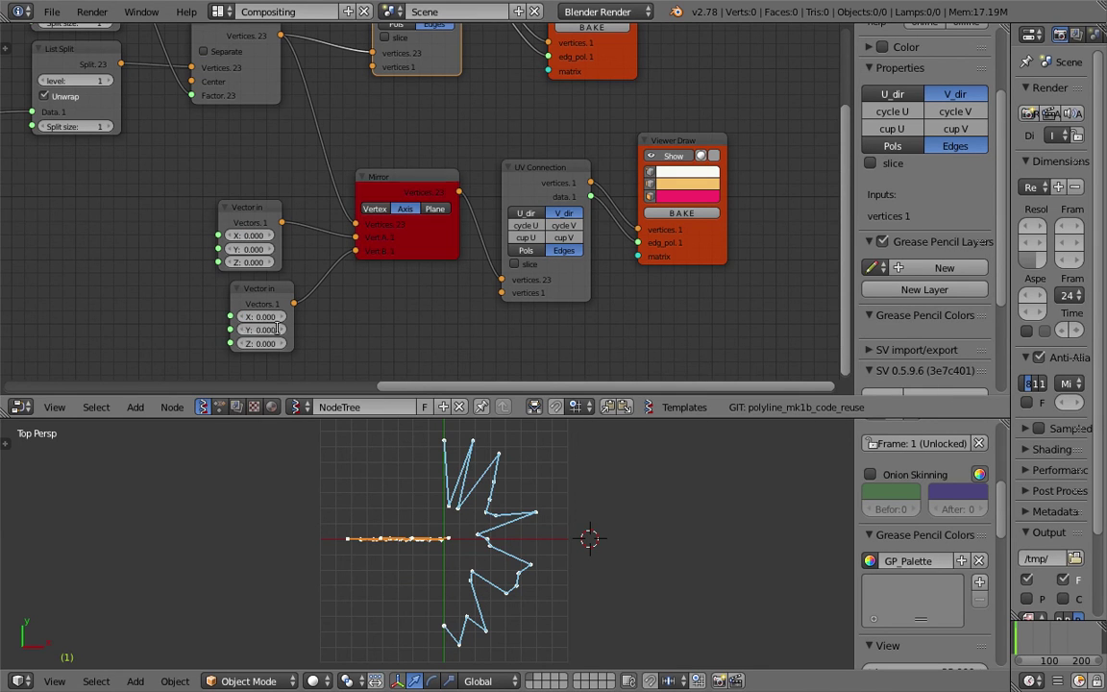
Try a Z of 0.510 and different X values on the Vert B vector, and return its X to 0
left_click_drag(268, 344, 273, 344)
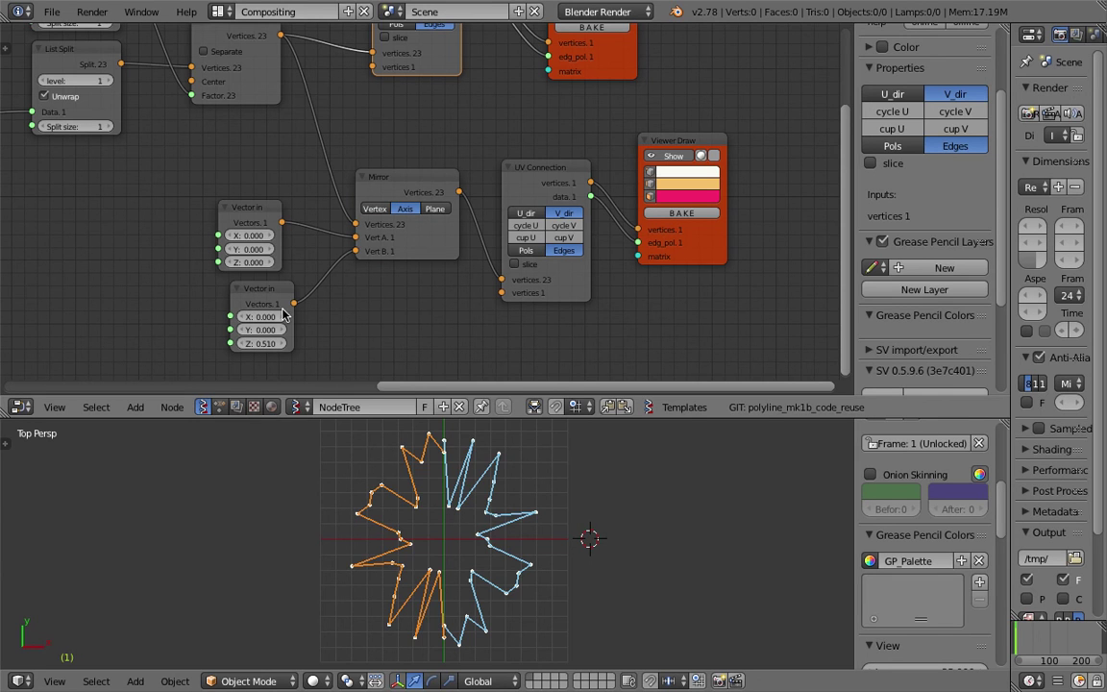
mouse_move(252, 316)
left_mouse_down()
mouse_move(292, 316)
mouse_move(260, 316)
left_mouse_up()
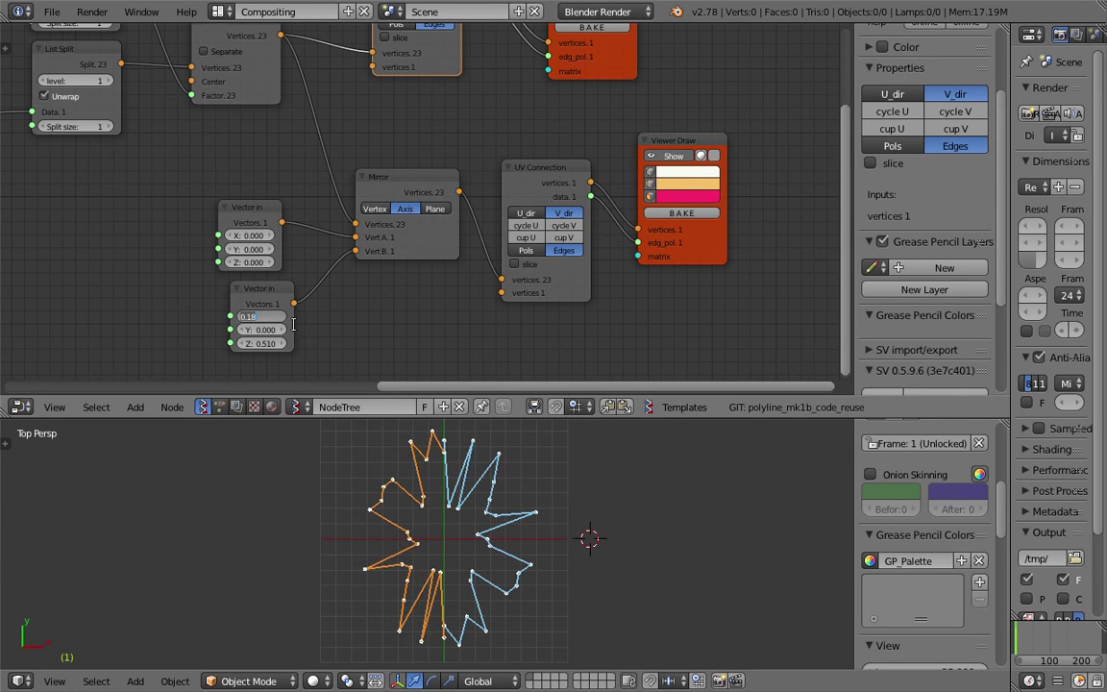
type("0")
key("Return")
Set the Vert B vector's Y to 1 and its Z to 0
type("1")
key("Return")
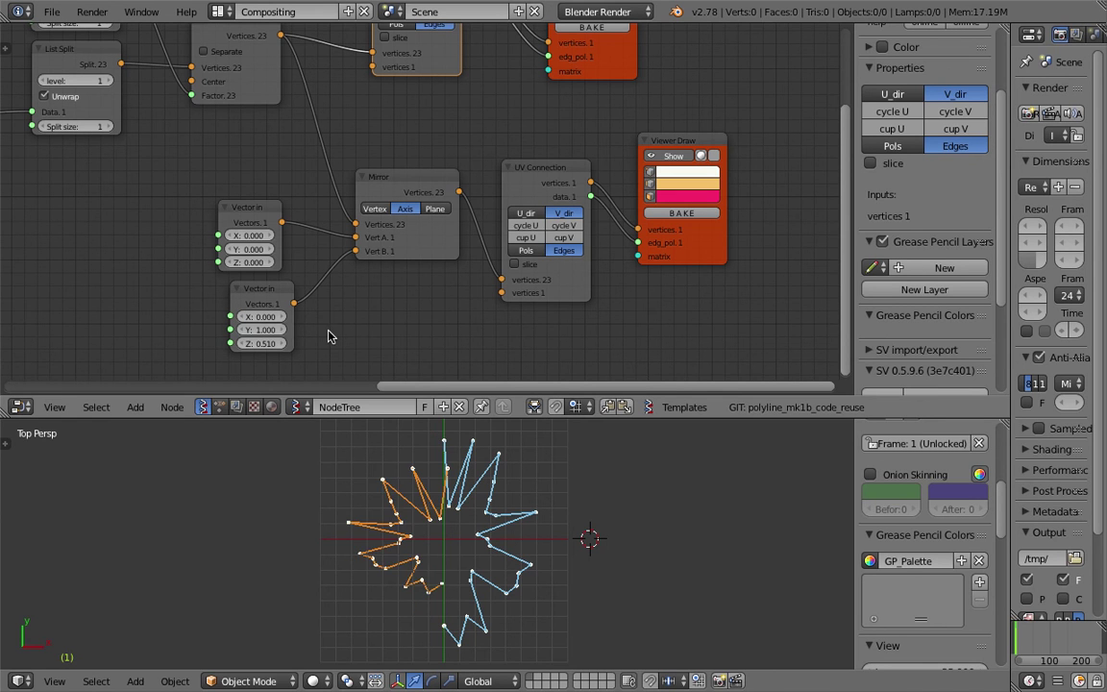
mouse_move(284, 336)
left_mouse_down()
mouse_move(246, 335)
mouse_move(346, 329)
left_mouse_up()
type("1")
key("Tab")
type("0")
key("Return")
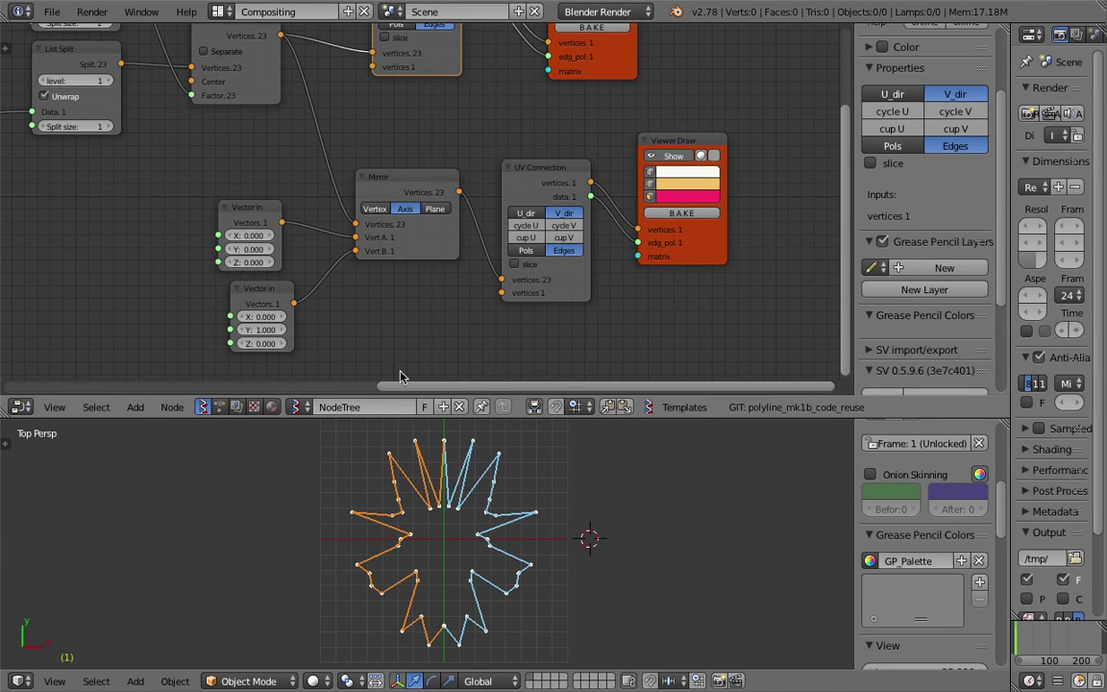
Save the scene and inspect the mirrored wings from several angles
key("ctrl+s")
left_click(590, 507)
middle_click_drag(270, 593, 184, 494)
key("ctrl+s")
middle_click_drag(242, 524, 385, 569)
left_click(225, 524)
key("ctrl+s")
left_click(385, 569)
middle_click_drag(435, 524, 326, 385)
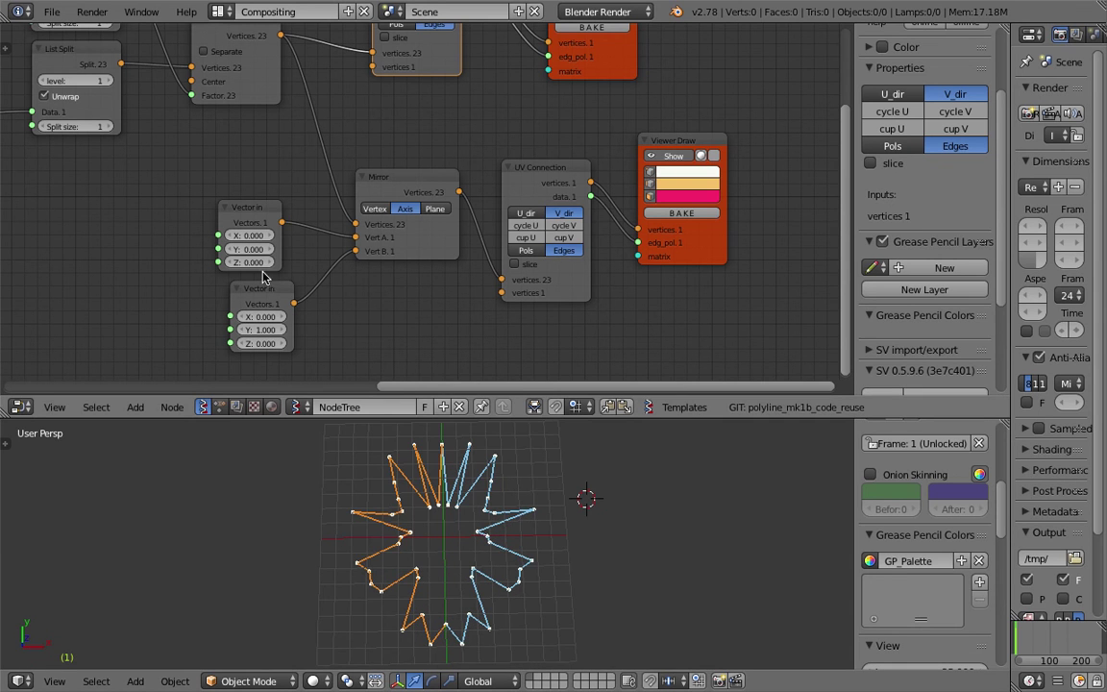
Try other Z and Y values on the Vert A vector, reset them to 0 and save the scene
left_click_drag(248, 261, 227, 262)
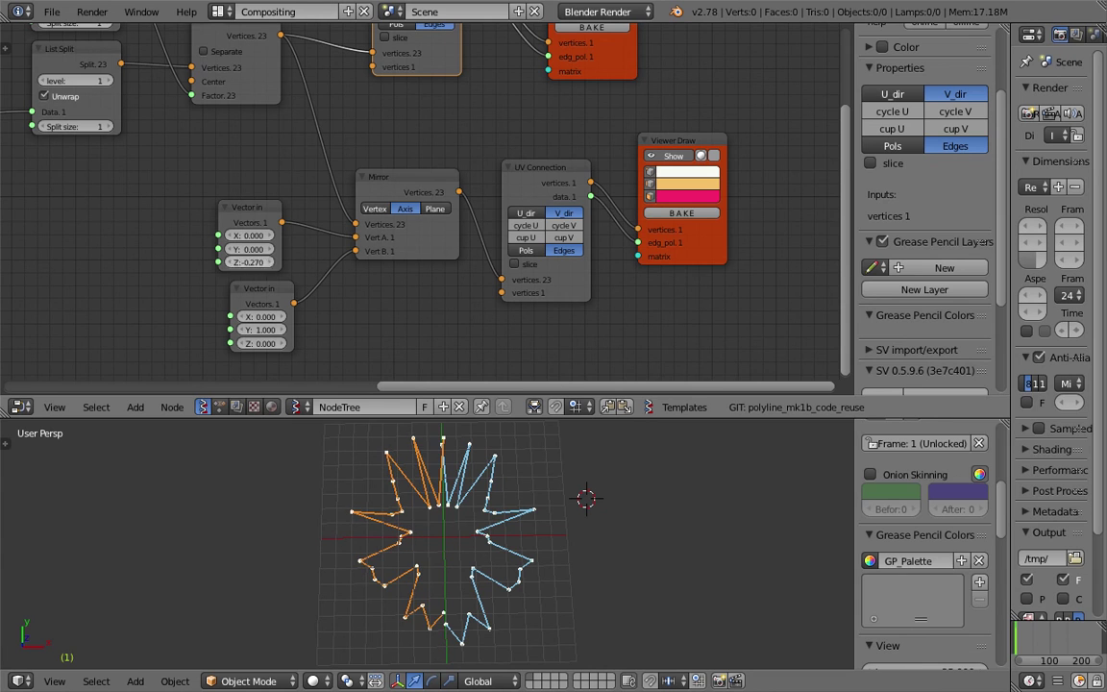
type("0")
key("Return")
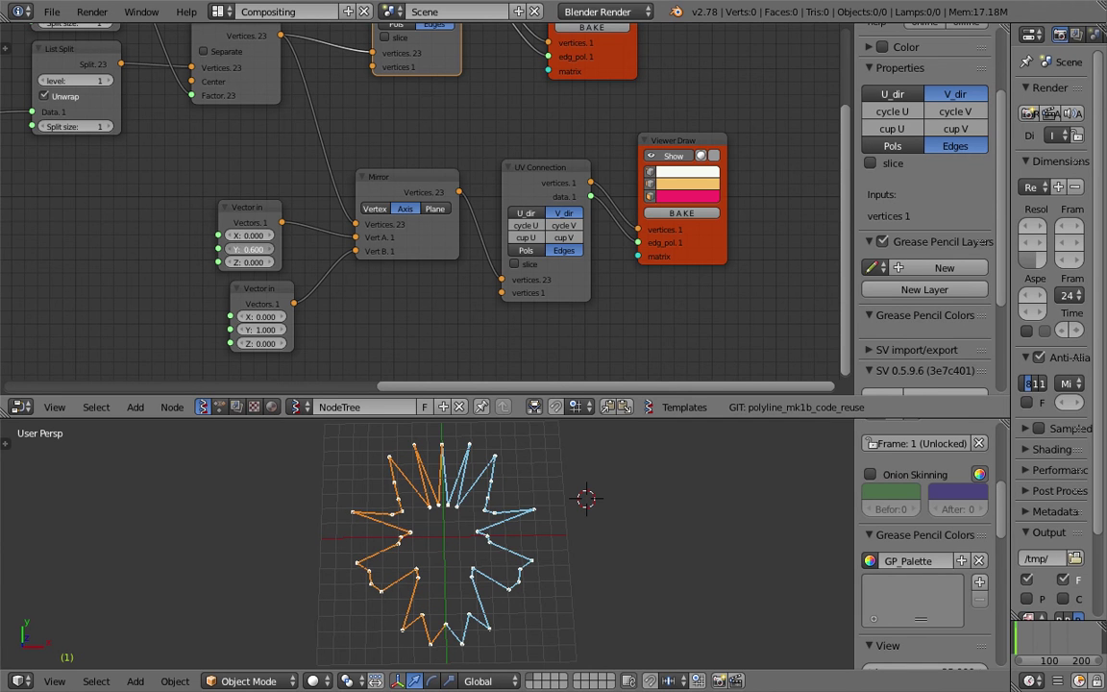
key("ctrl+s")
key("Return")
middle_click_drag(399, 544, 516, 620)
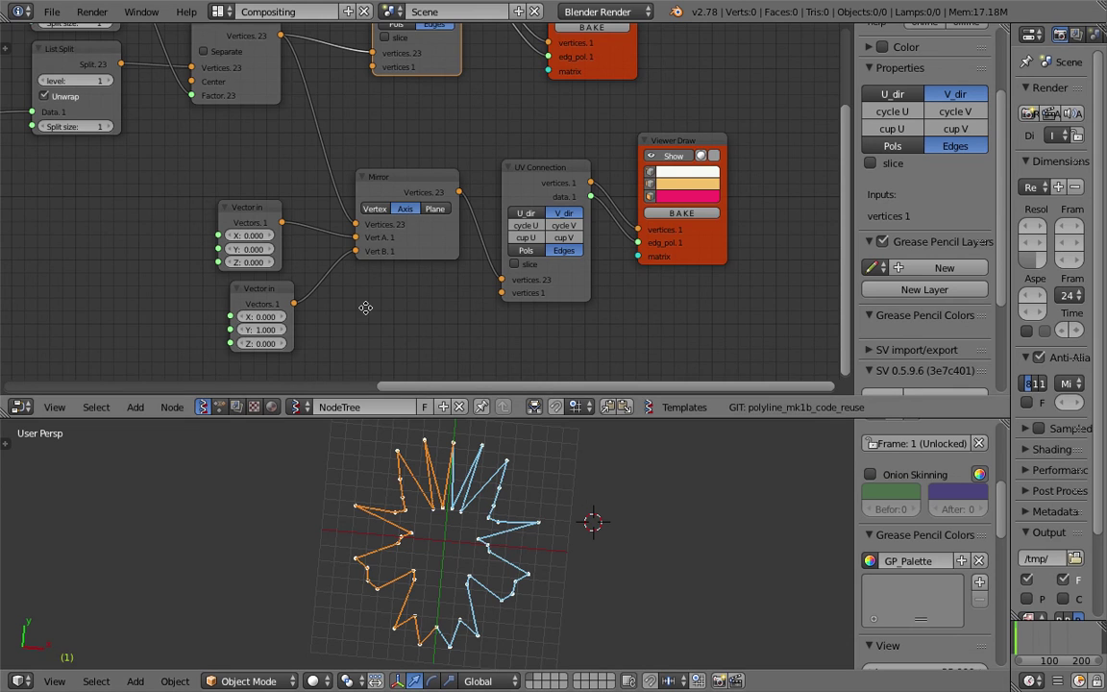
Move both Vector in nodes away from the Mirror node and space them apart from each other
scroll(371, 310, "up", 8)
scroll(233, 171, "down", 3)
middle_click_drag(233, 171, 252, 87)
left_click(235, 140)
left_click_drag(161, 112, 83, 86)
left_click_drag(192, 241, 87, 267)
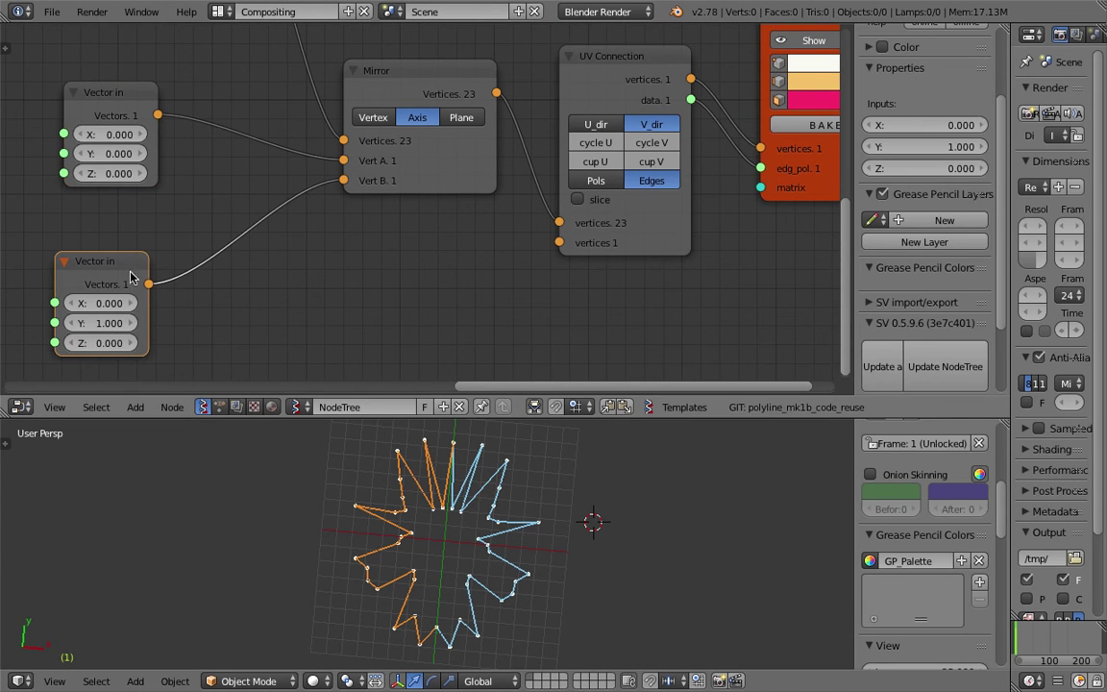
Duplicate the orange-pink Viewer Draw node and place the unconnected copy below the Mirror node
scroll(304, 311, "down", 2)
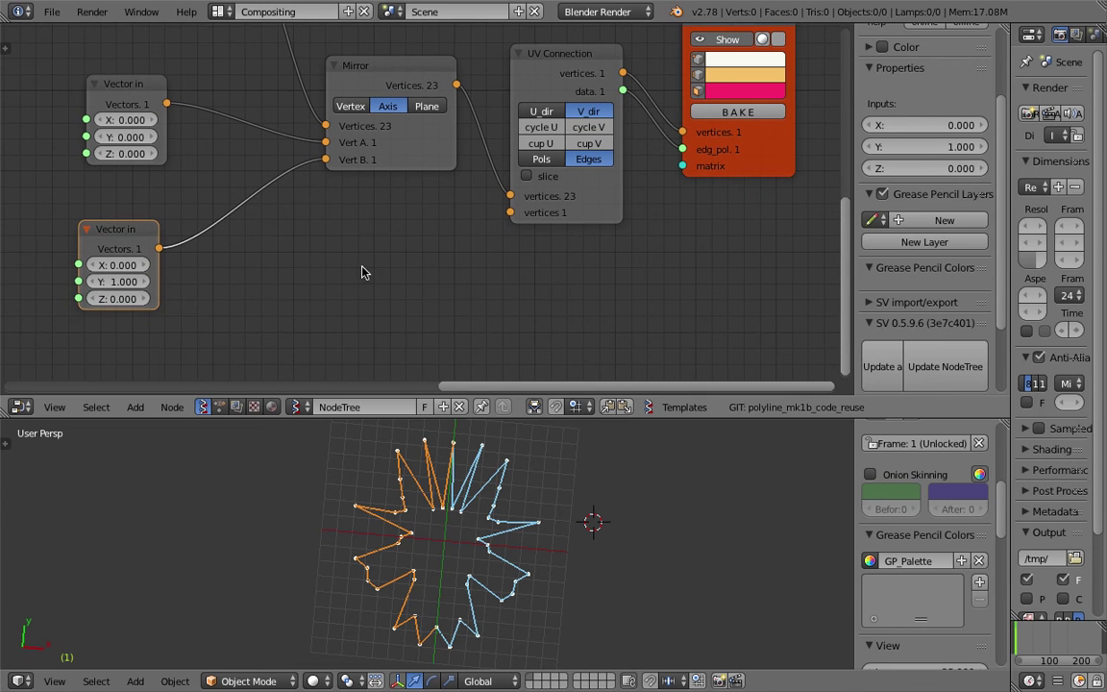
left_click(785, 130)
key("shift+d")
left_click(415, 332)
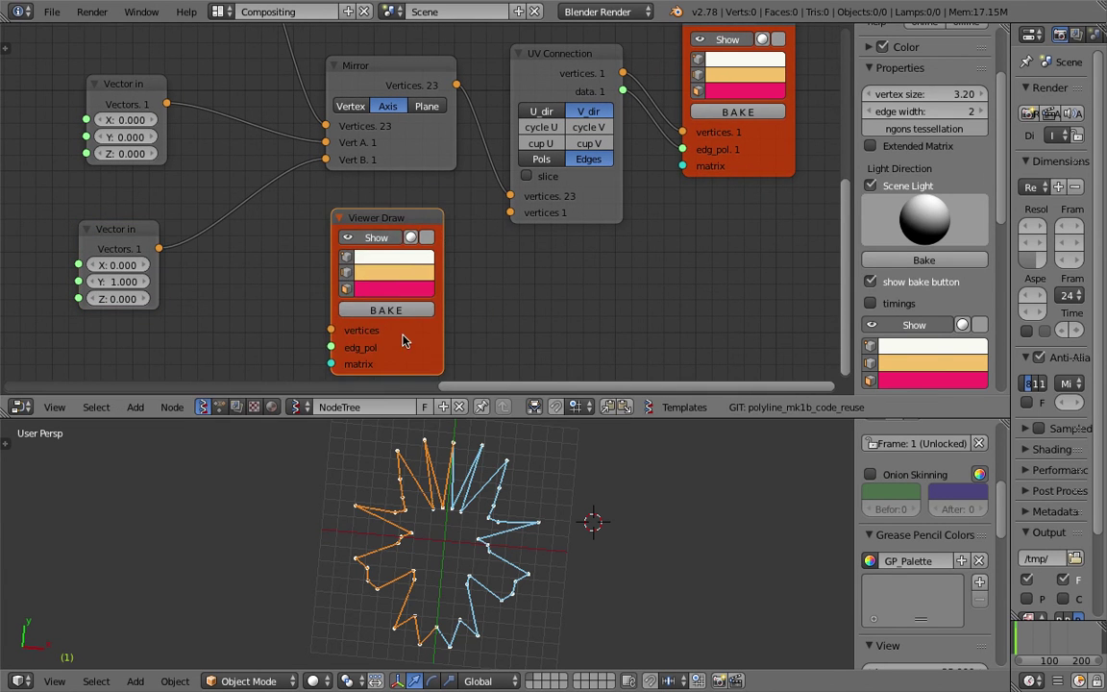
scroll(419, 325, "down", 1)
left_click_drag(387, 297, 424, 332)
scroll(422, 331, "down", 4)
middle_click_drag(378, 288, 406, 278)
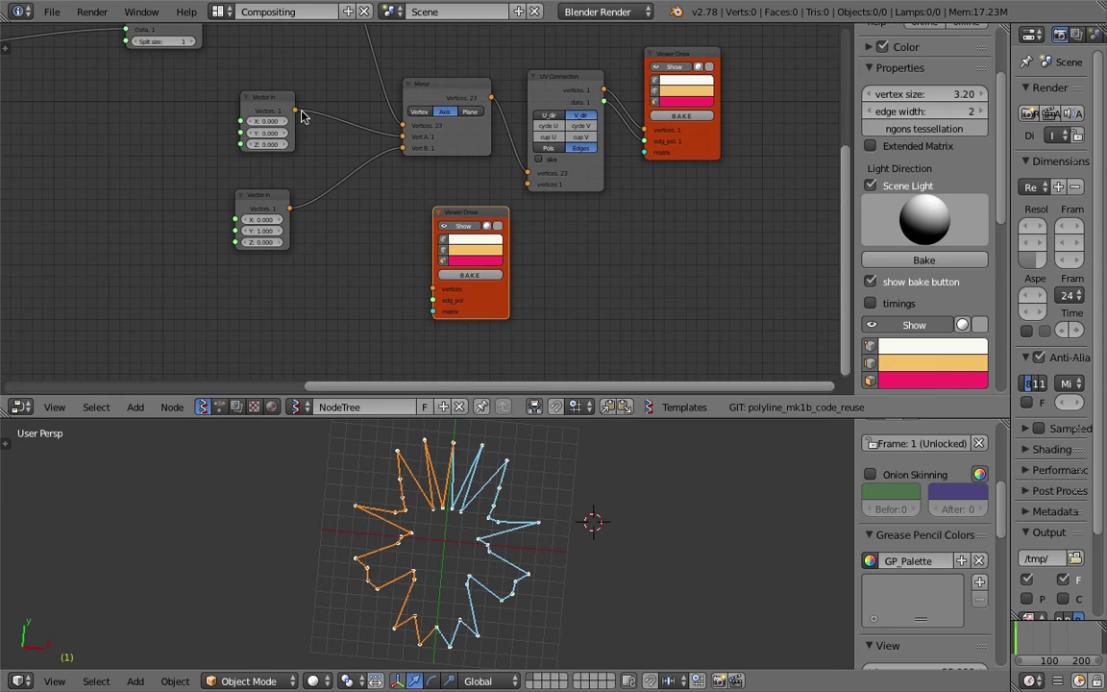
Add a List Join node beside the duplicated Viewer Draw node
key("alt+space")
type("list j")
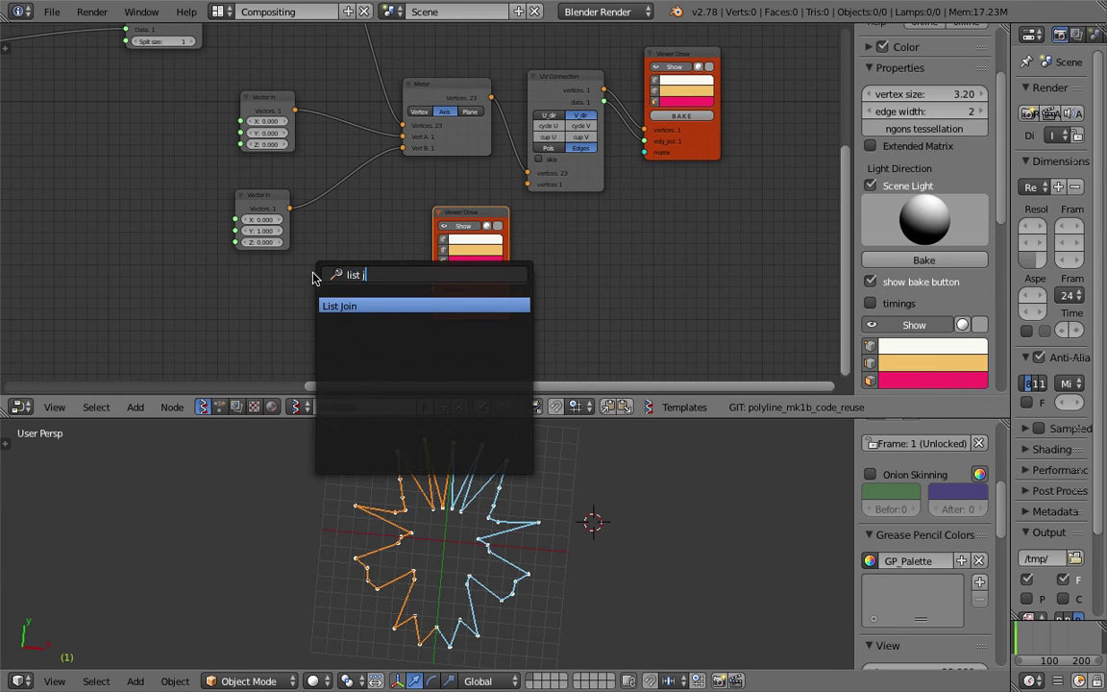
key("Return")
left_click(332, 245)
Shift both Vector in nodes farther from the Mirror and List Join nodes to make room for new links
left_click_drag(287, 147, 240, 160)
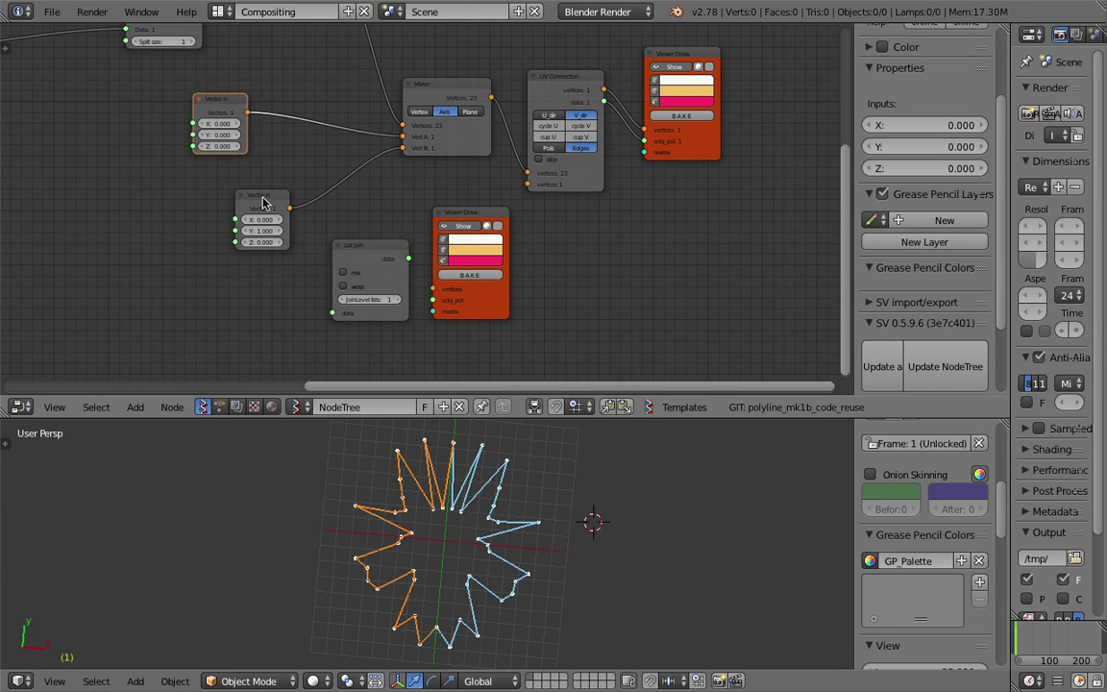
left_click_drag(265, 202, 220, 204)
scroll(220, 204, "up", 1)
Connect both Vector in outputs to List Join's data inputs, and the joined data to the duplicated Viewer Draw's vertices
left_click_drag(202, 88, 308, 342)
left_click_drag(201, 215, 309, 356)
left_click_drag(404, 274, 437, 312)
Inspect the two mirror-axis points close up in the 3D view and save the scene
middle_click_drag(445, 304, 433, 196)
middle_click_drag(453, 516, 428, 469)
scroll(461, 481, "up", 5)
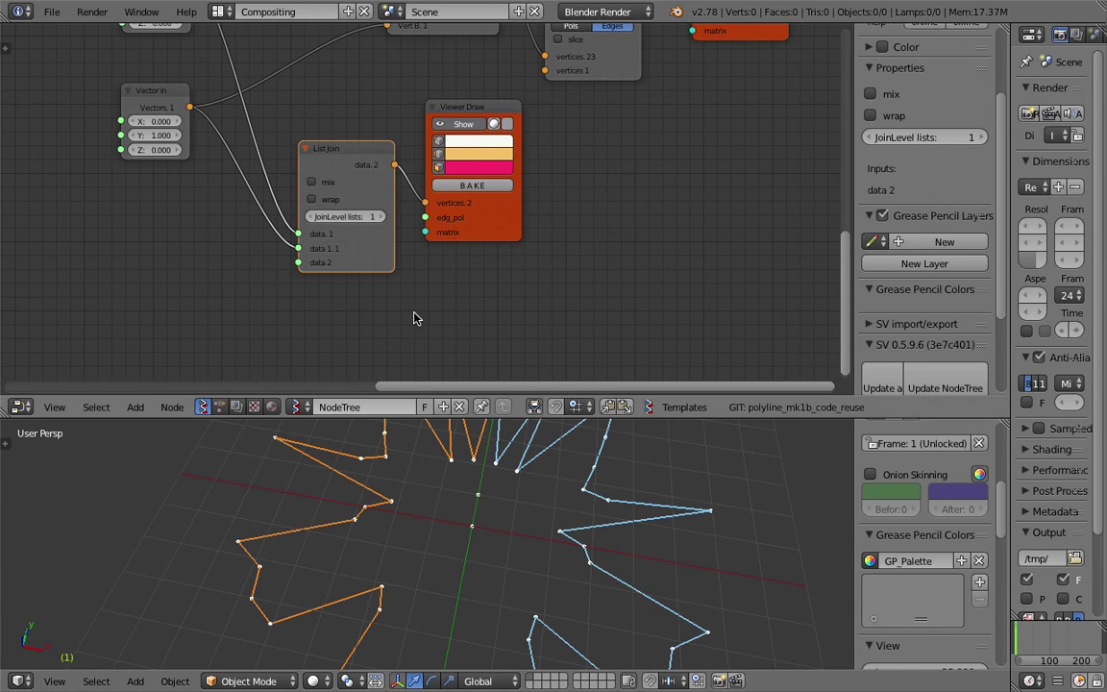
scroll(422, 281, "down", 3)
middle_click_drag(423, 280, 435, 291)
key("ctrl+s")
left_click(440, 300)
Examine how the two axis points sit between the mirrored wings and how their nodes feed Mirror
scroll(432, 519, "down", 3)
middle_click_drag(433, 534, 486, 543)
middle_click_drag(201, 269, 205, 281)
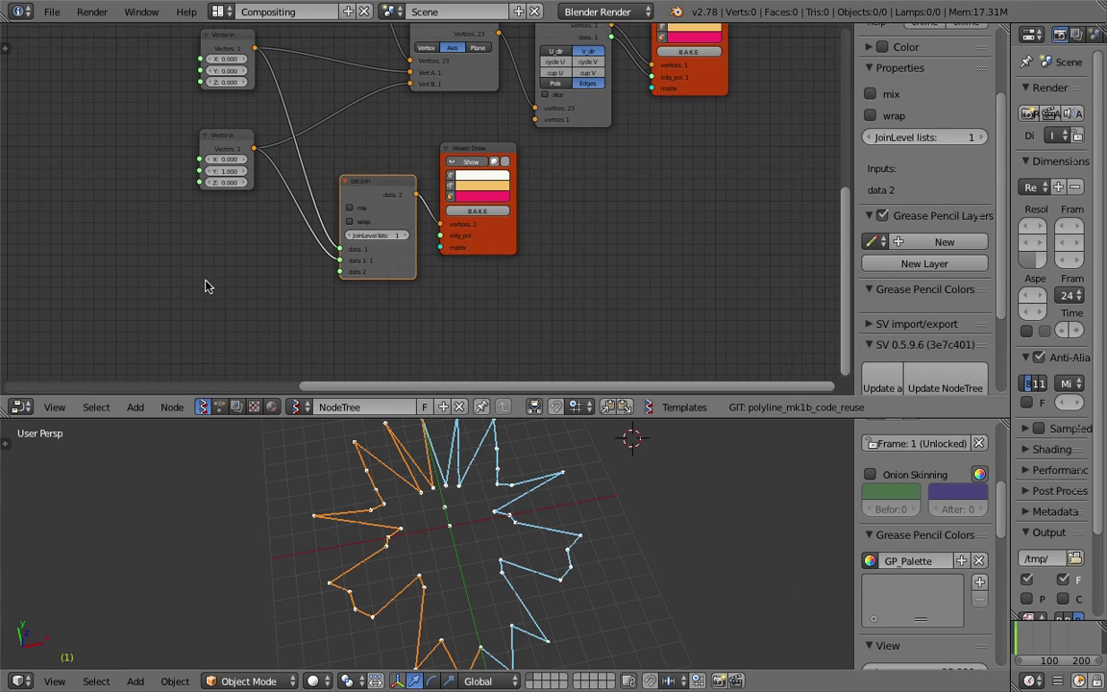
scroll(314, 279, "up", 1)
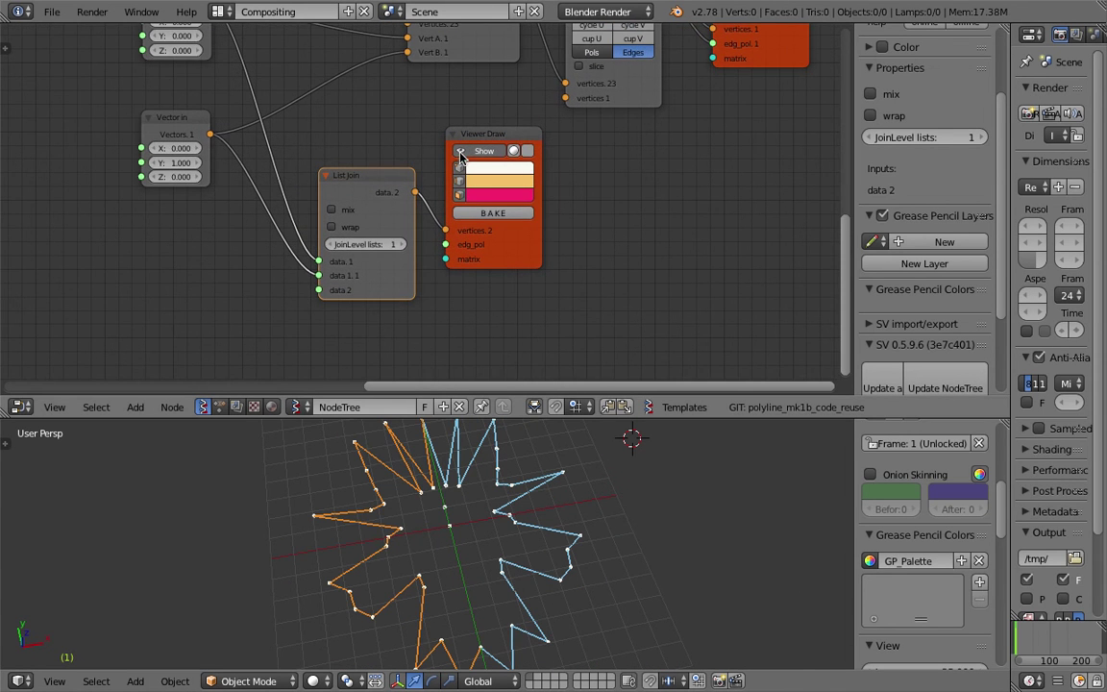
middle_click_drag(476, 528, 473, 519)
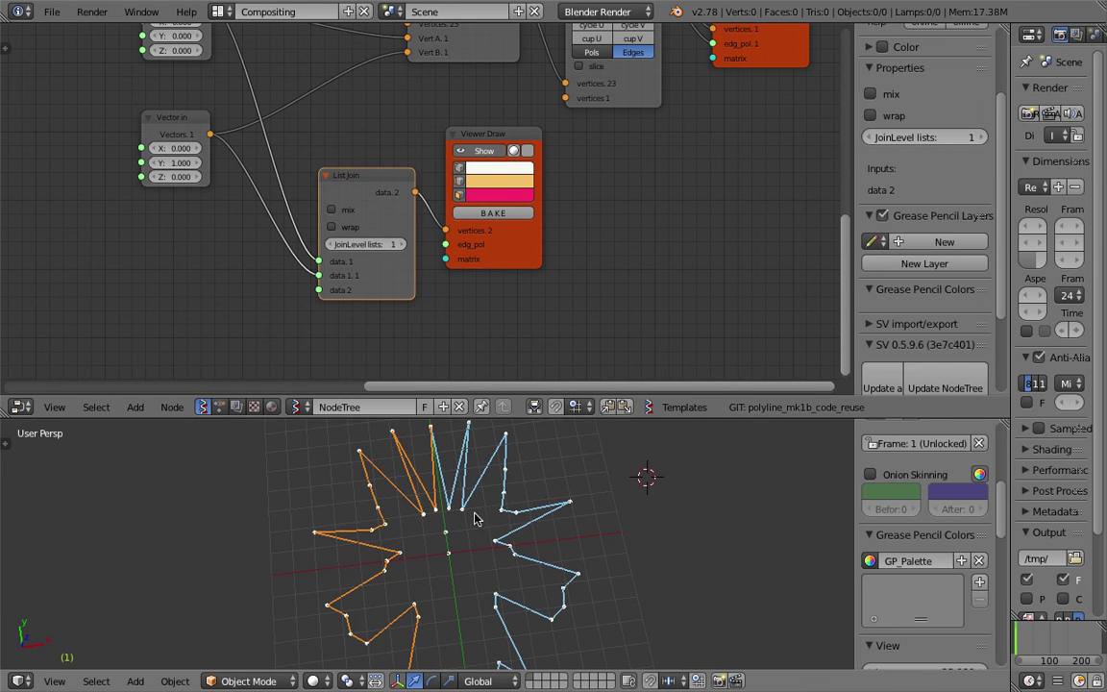
scroll(422, 199, "down", 1)
middle_click_drag(417, 112, 411, 202)
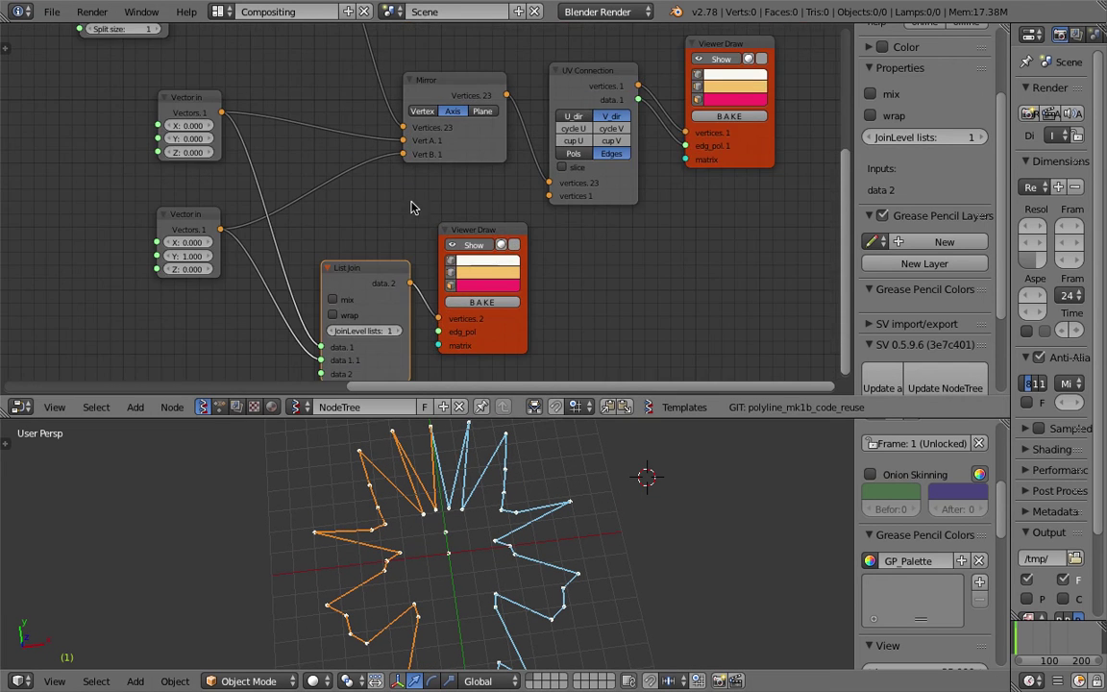
middle_click_drag(439, 96, 440, 155)
scroll(416, 241, "up", 4)
scroll(365, 359, "down", 1)
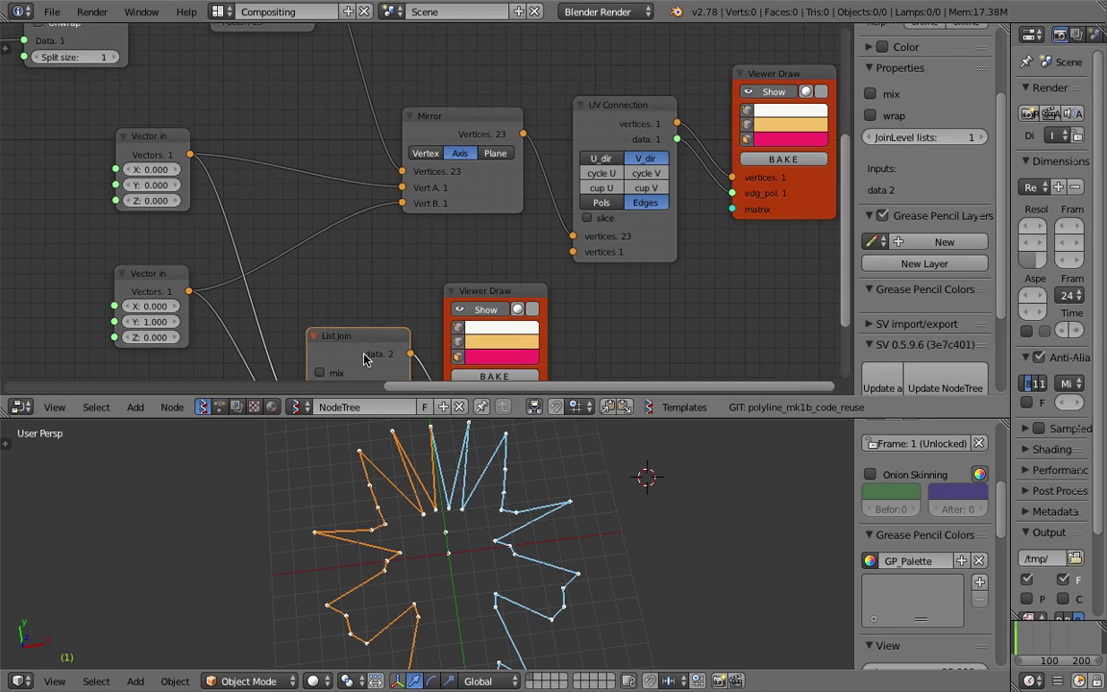
middle_click_drag(353, 291, 363, 234)
middle_click_drag(385, 87, 383, 159)
Try a Y value of 5.32 on the Vert B vector, restore it to 1 and save the scene
middle_click_drag(246, 148, 269, 106)
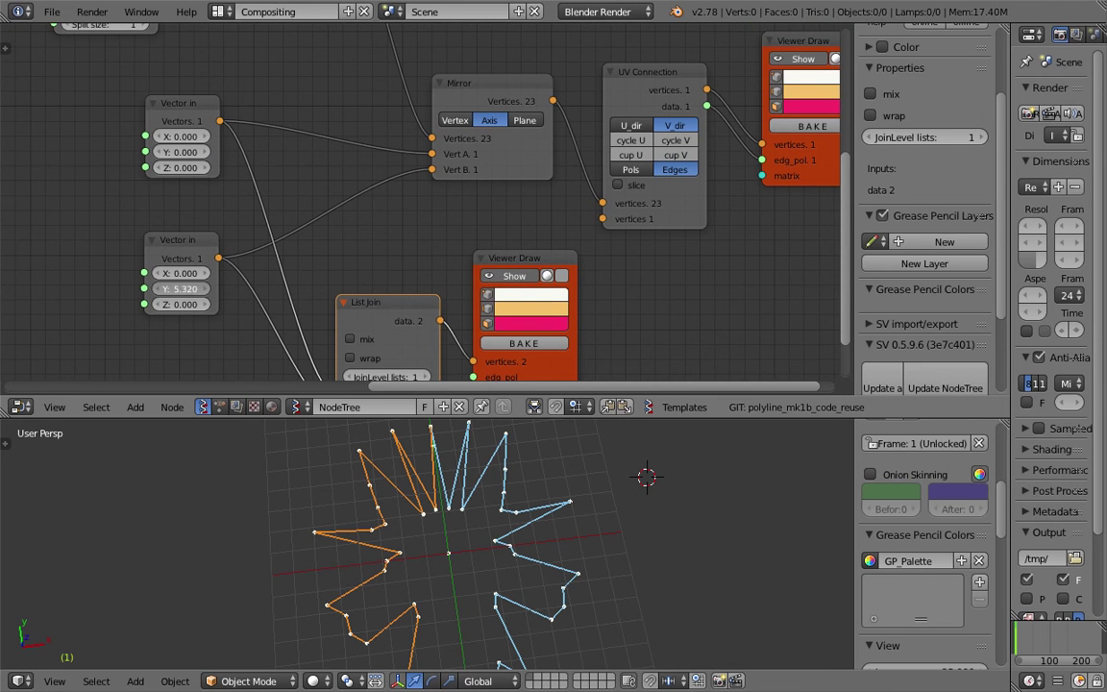
key("Return")
key("ctrl+s")
left_click(398, 242)
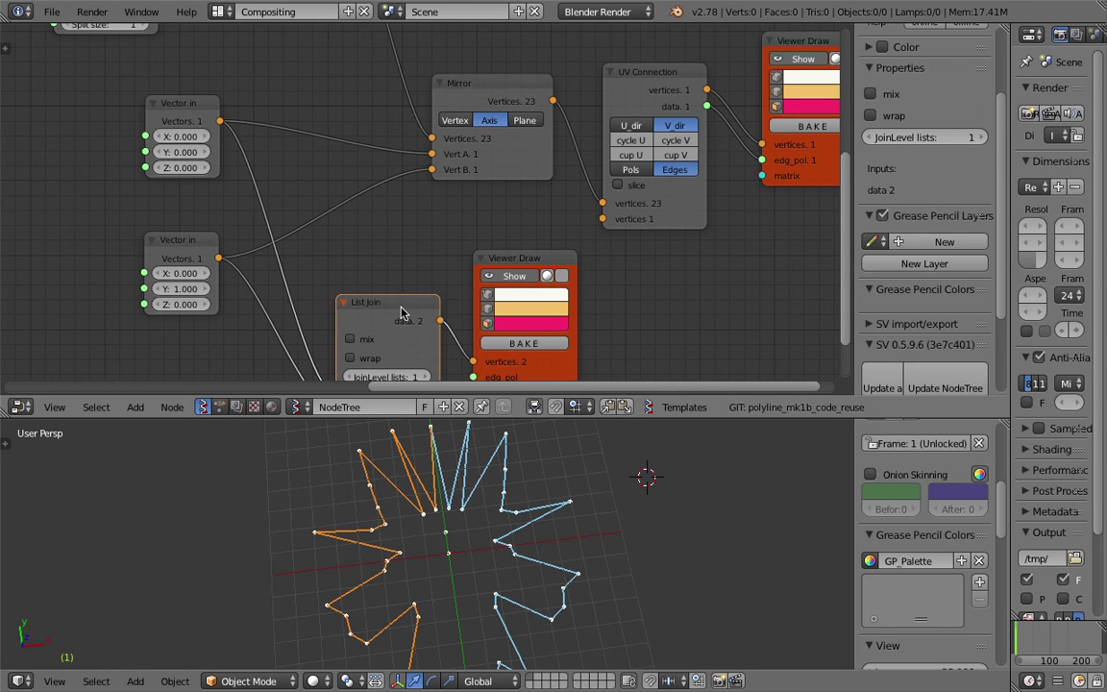
Delete the List Join node and the Viewer Draw node attached to it
key("x")
left_click(550, 260)
key("x")
Switch the 3D view to a top view of the mirrored wings
scroll(446, 254, "down", 3)
middle_click_drag(445, 252, 445, 280)
scroll(430, 447, "down", 4)
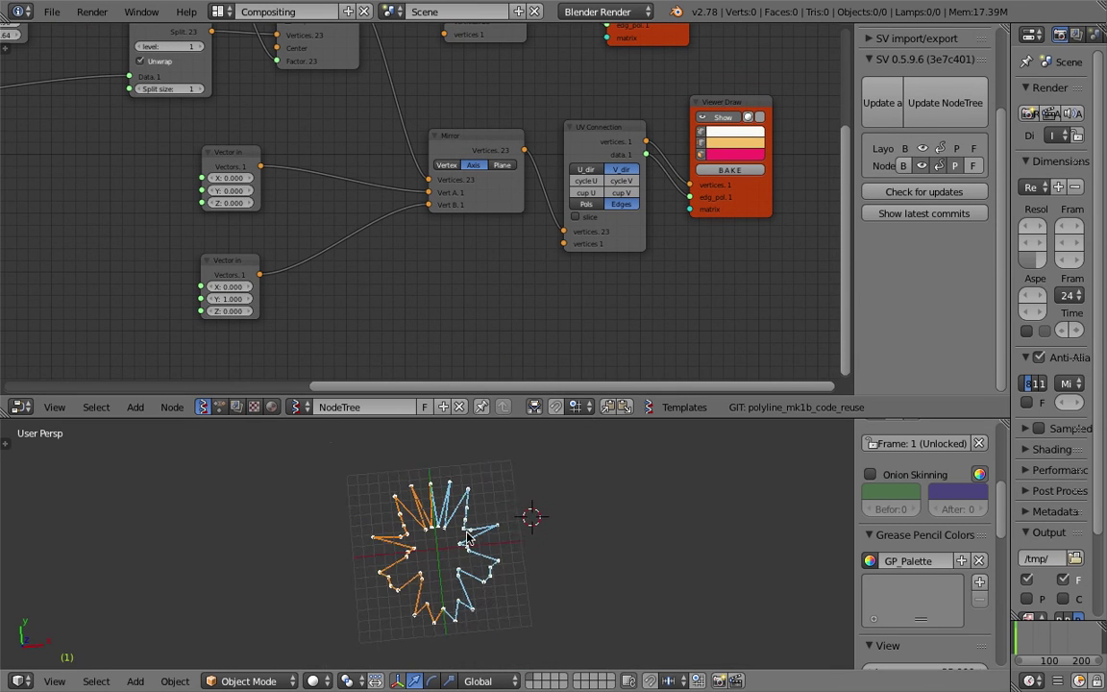
scroll(425, 465, "up", 2)
middle_click_drag(426, 467, 443, 525)
left_click(58, 681)
left_click(107, 597)
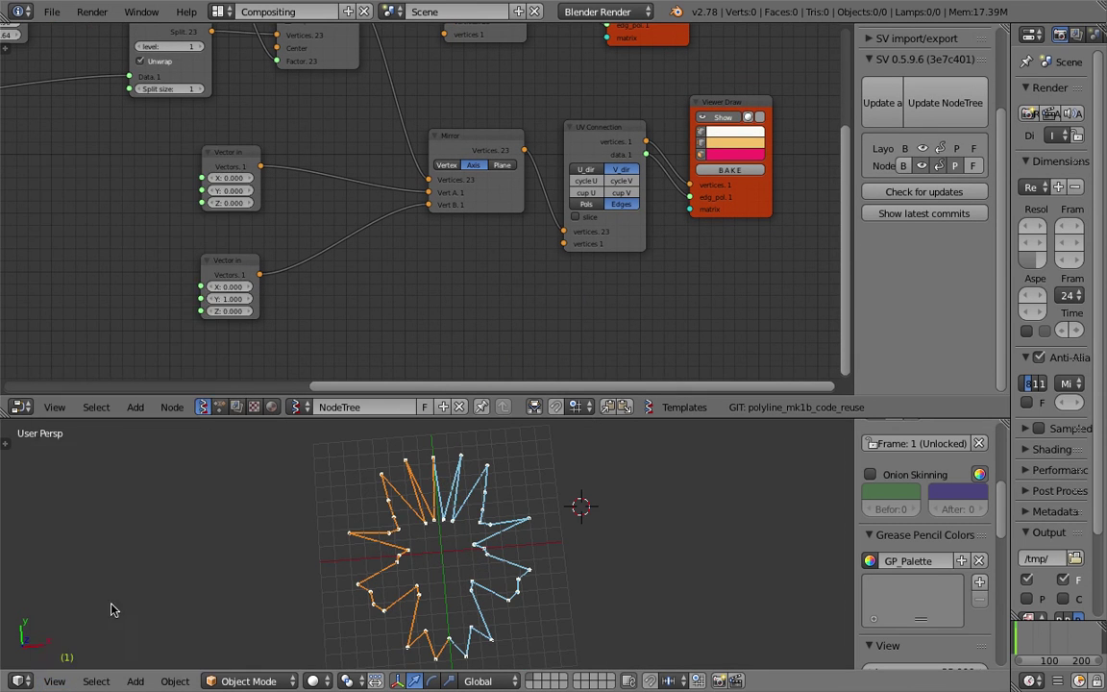
Move the Circle node farther from the List Length and Rotation nodes and save the scene
middle_click_drag(250, 173, 437, 242)
scroll(203, 164, "down", 3)
middle_click_drag(202, 163, 504, 269)
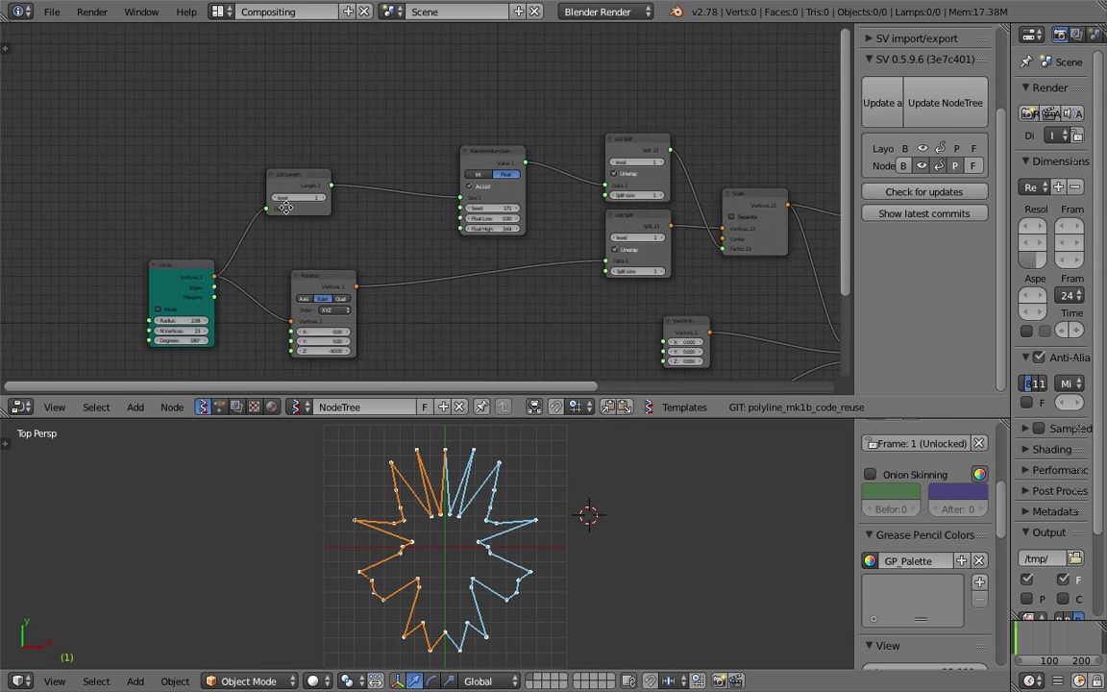
middle_click_drag(246, 274, 257, 241)
scroll(256, 243, "up", 3)
left_click_drag(140, 244, 86, 244)
key("ctrl+s")
left_click(122, 244)
Set the Circle node's radius to 2.38
left_click_drag(124, 300, 154, 301)
Move the blue Viewer Draw node farther away from its UV Connection node
middle_click_drag(474, 173, 322, 146)
scroll(322, 146, "up", 2)
middle_click_drag(549, 176, 353, 179)
middle_click_drag(781, 181, 161, 207)
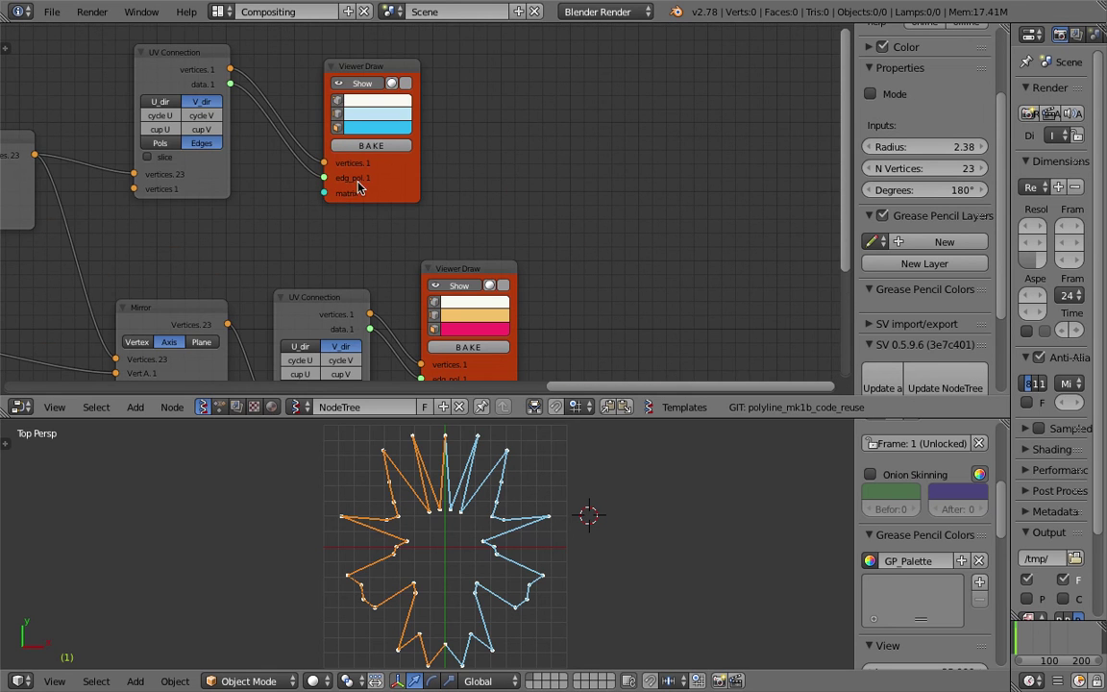
left_click_drag(403, 181, 470, 178)
scroll(437, 179, "down", 2)
middle_click_drag(422, 175, 504, 178)
Save the scene as a new incremented version named butterfly_wip_004.blend
left_click(52, 11)
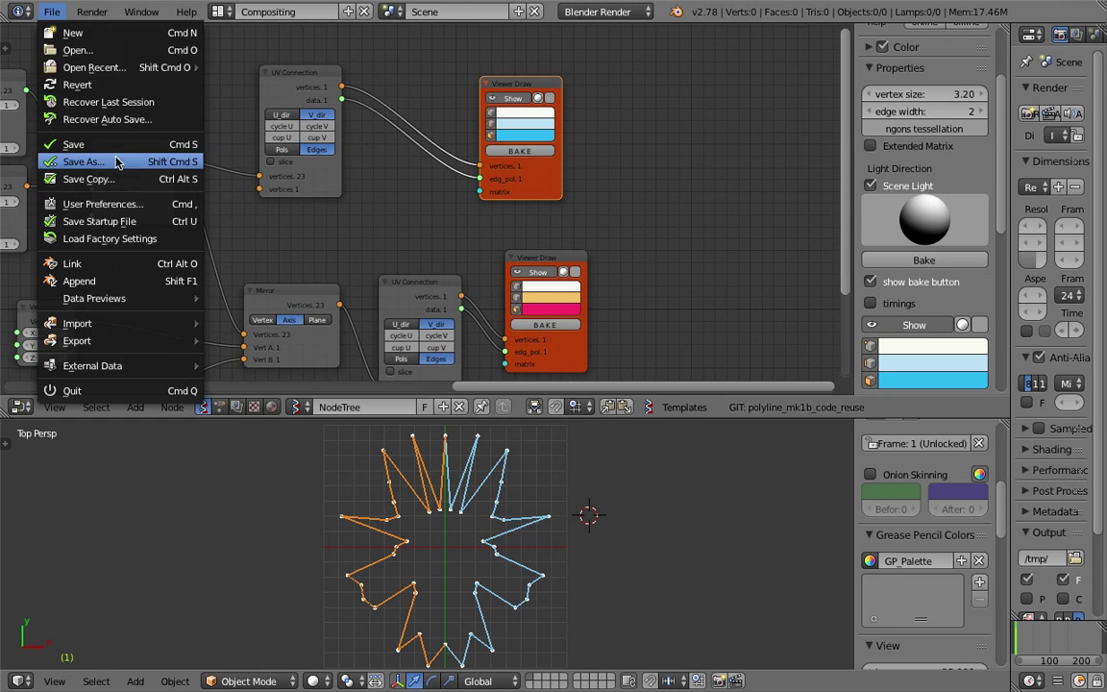
left_click(72, 158)
left_click(982, 79)
key("Return")
Set Random Num Gen's Seed to 542, Float Low to 2.19 and Float High to 4.93, saving the scene along the way
middle_click_drag(567, 183, 821, 184)
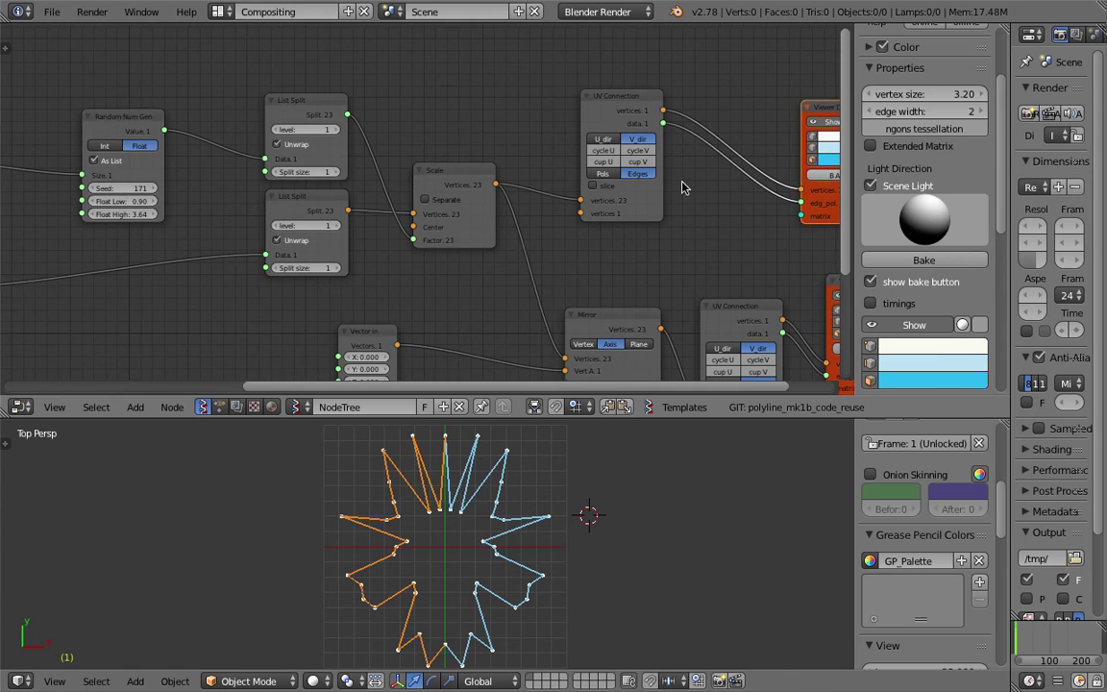
middle_click_drag(315, 183, 561, 174)
scroll(545, 170, "up", 3)
scroll(411, 160, "up", 1)
left_click_drag(368, 189, 390, 206)
scroll(568, 499, "down", 2)
key("ctrl+s")
left_click(568, 501)
left_click_drag(352, 172, 418, 179)
Enlarge the 3D view area and try several Random Num Gen seeds, settling on 1236
left_click_drag(522, 417, 529, 291)
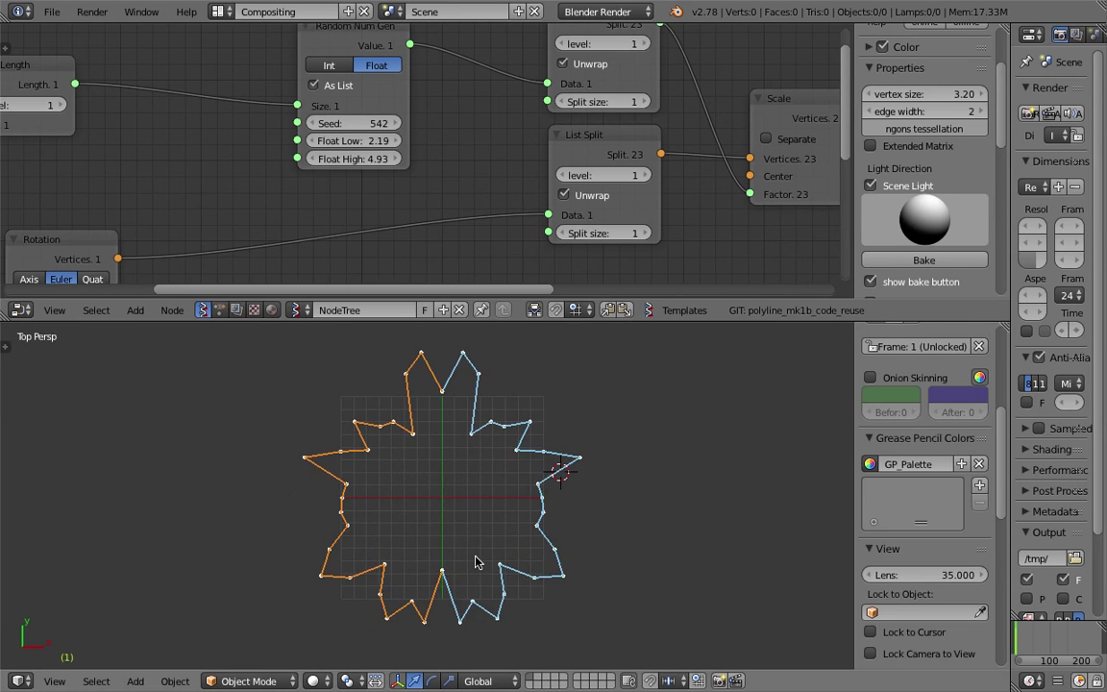
left_click(629, 491)
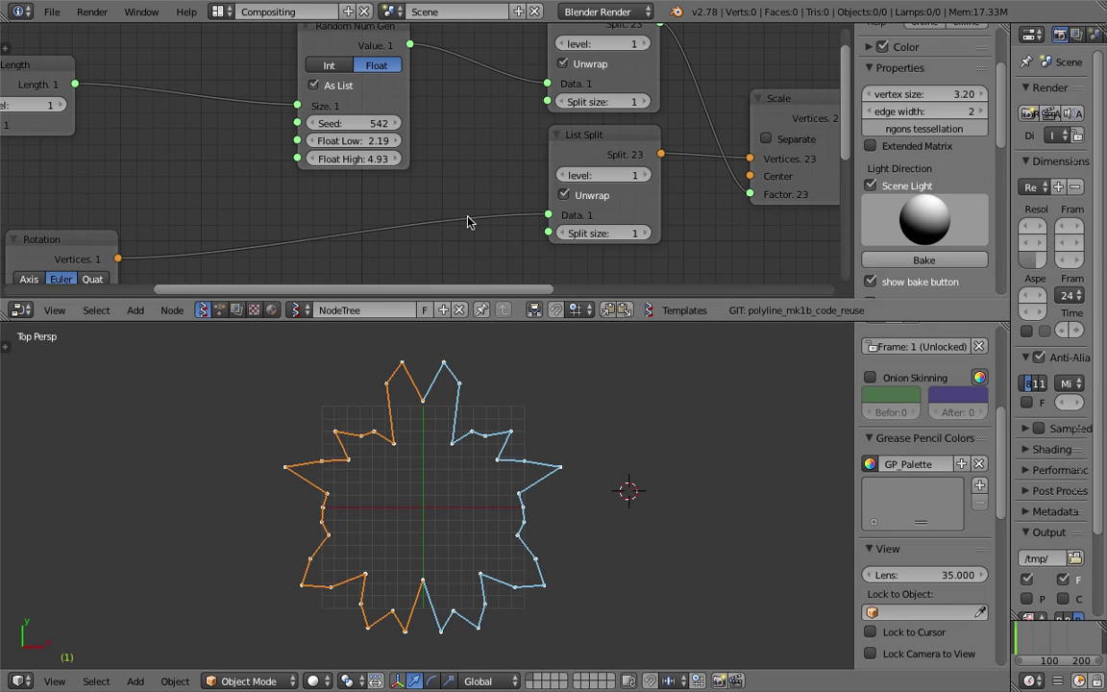
left_click_drag(355, 126, 373, 125)
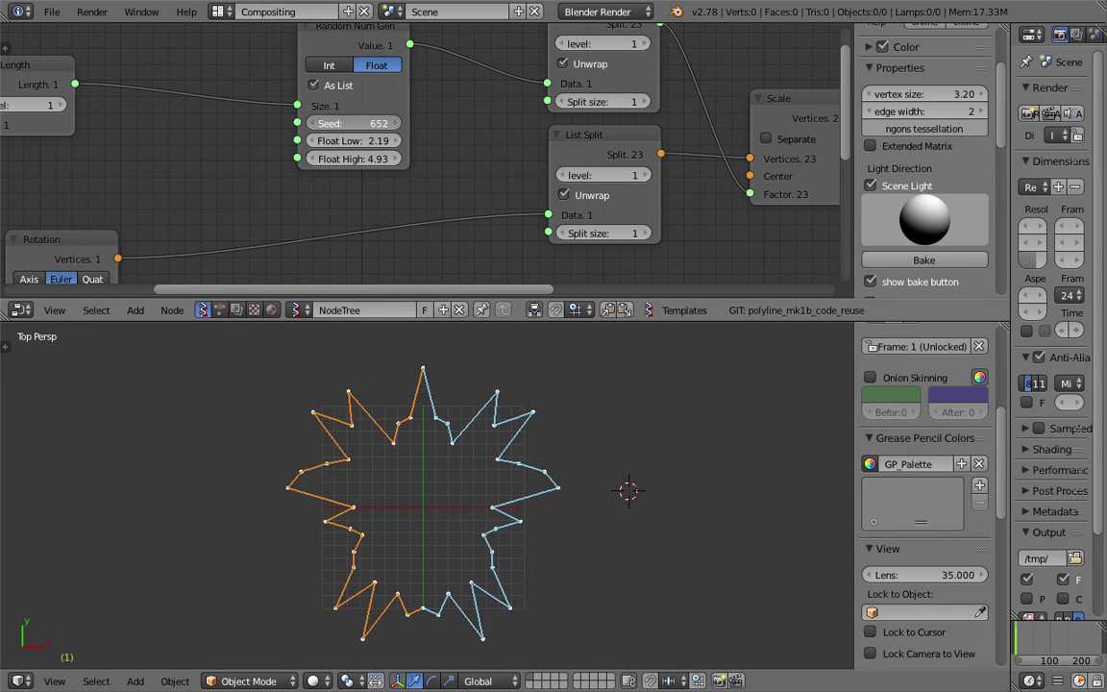
left_click_drag(354, 123, 396, 123)
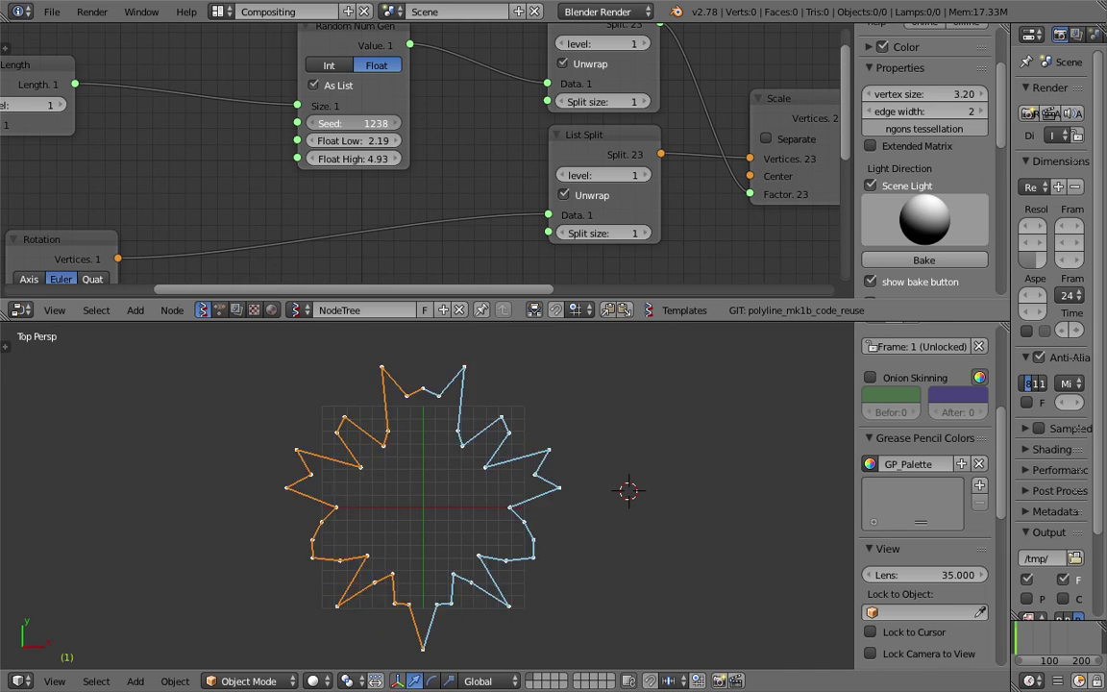
left_click_drag(375, 123, 363, 144)
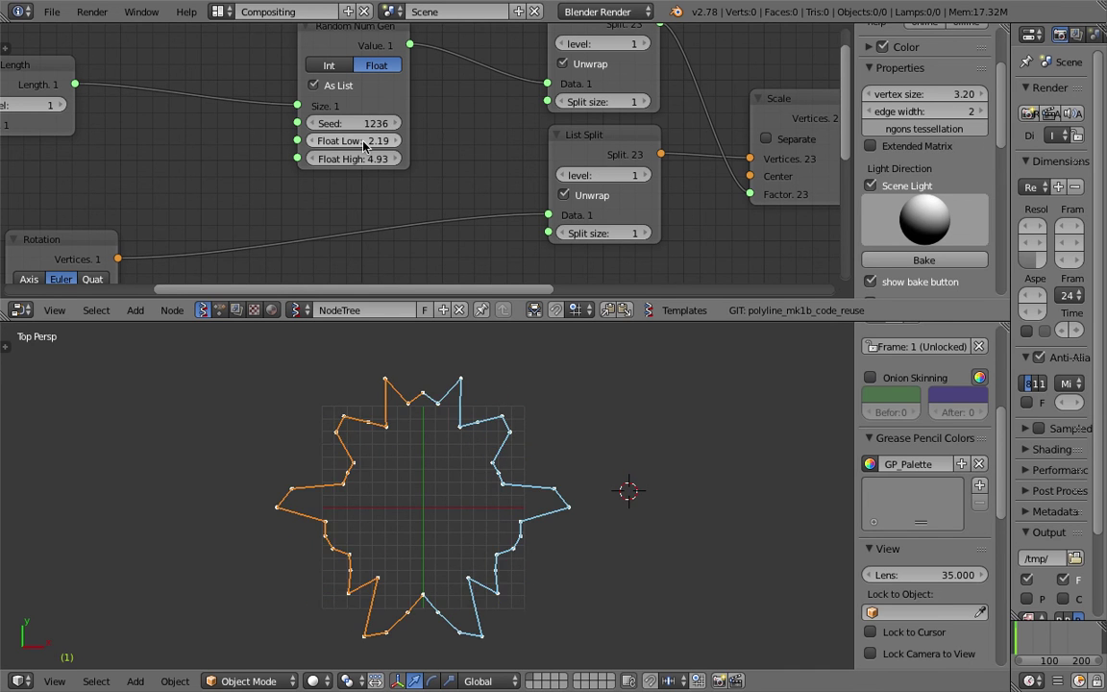
Set Random Num Gen's Float Low to 1.44 and Float High to 4.57, and save the scene
left_click_drag(356, 142, 327, 142)
scroll(575, 556, "up", 1)
left_click(573, 556)
key("ctrl+s")
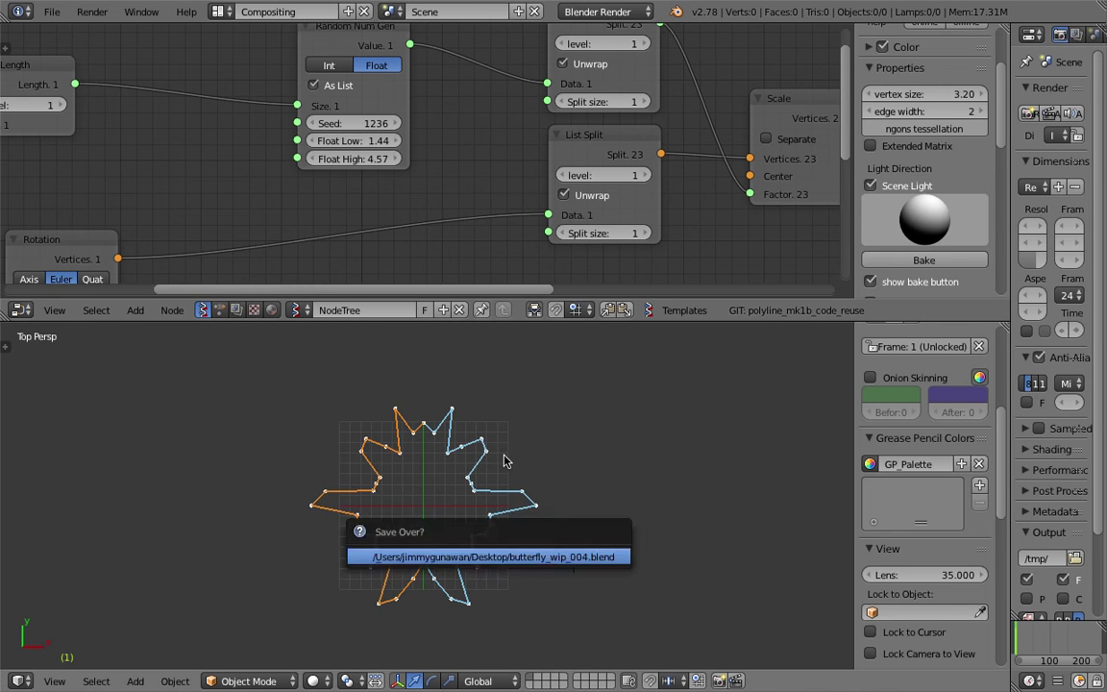
key("Return")
Set the Circle node's radius to 2.65 and N Vertices to 74, and save the scene
middle_click_drag(283, 244, 670, 220)
middle_click_drag(173, 251, 231, 154)
mouse_move(219, 189)
left_mouse_down()
mouse_move(236, 189)
mouse_move(208, 193)
mouse_move(236, 212)
mouse_move(197, 212)
mouse_move(235, 212)
mouse_move(199, 212)
mouse_move(204, 195)
mouse_move(230, 195)
mouse_move(205, 195)
left_mouse_up()
key("ctrl+s")
left_click(206, 198)
key("ctrl+s")
left_click(206, 211)
Move the upper List Split node slightly higher, away from the lower one, and save the scene
middle_click_drag(501, 474, 576, 531)
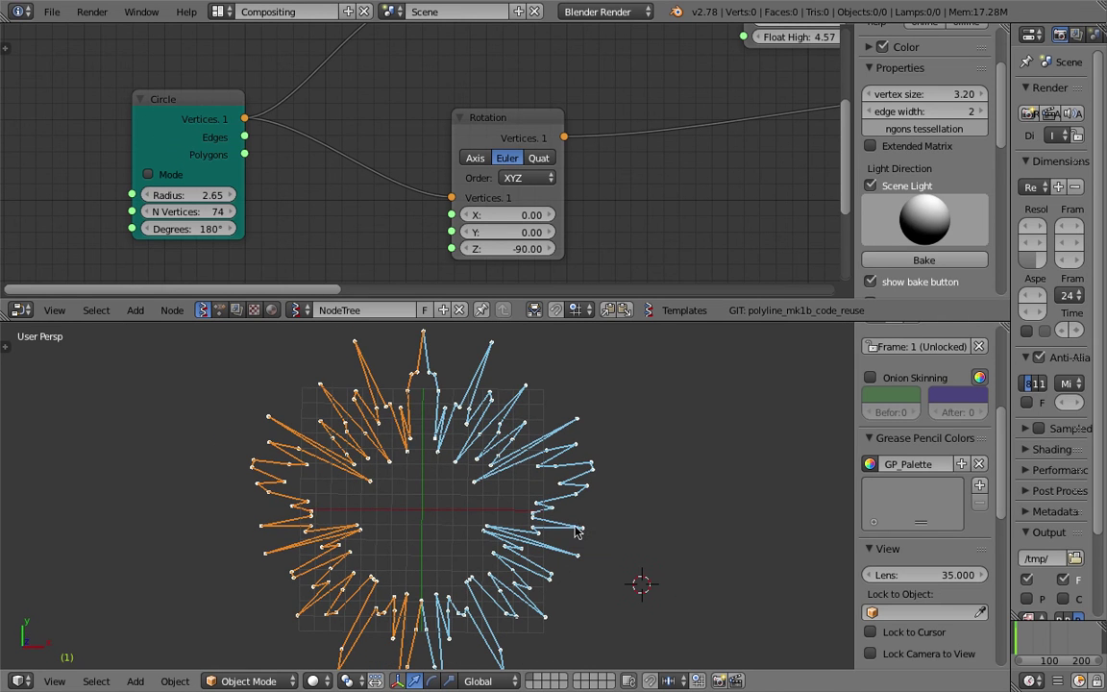
scroll(638, 267, "down", 8)
mouse_move(740, 183)
middle_mouse_down()
mouse_move(528, 212)
mouse_move(420, 269)
middle_mouse_up()
scroll(420, 269, "down", 1)
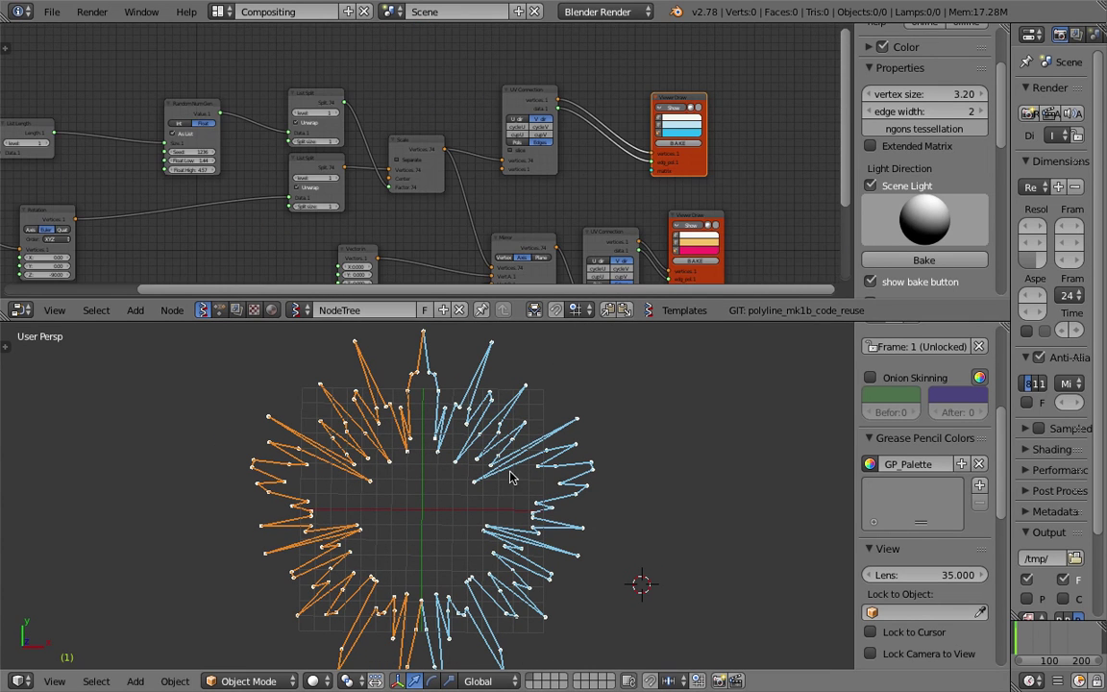
scroll(526, 501, "down", 2)
middle_click_drag(527, 501, 536, 487)
scroll(327, 154, "up", 5)
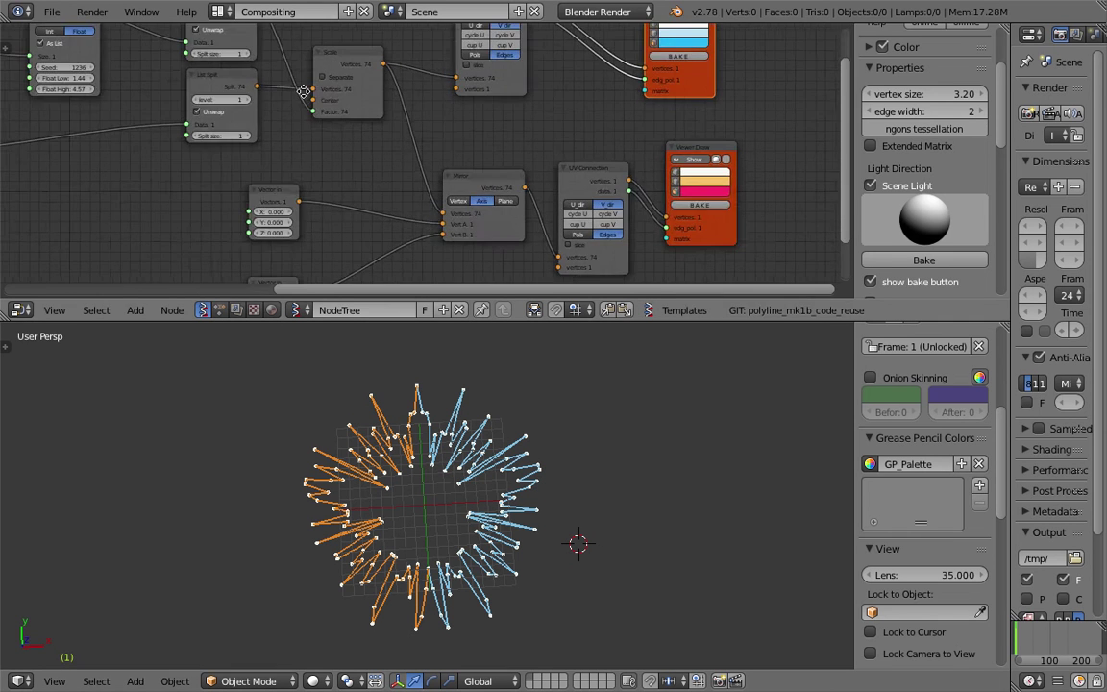
left_click(355, 79)
left_click_drag(356, 79, 357, 67)
middle_click_drag(302, 126, 440, 124)
key("ctrl+s")
left_click(441, 124)
Set Random Num Gen's Seed to 1265 and Float Low to 2.46, and reduce the Circle node's radius slightly
left_click_drag(180, 137, 198, 159)
mouse_move(410, 436)
middle_mouse_down()
mouse_move(452, 509)
mouse_move(440, 531)
mouse_move(494, 528)
mouse_move(524, 444)
mouse_move(494, 506)
middle_mouse_up()
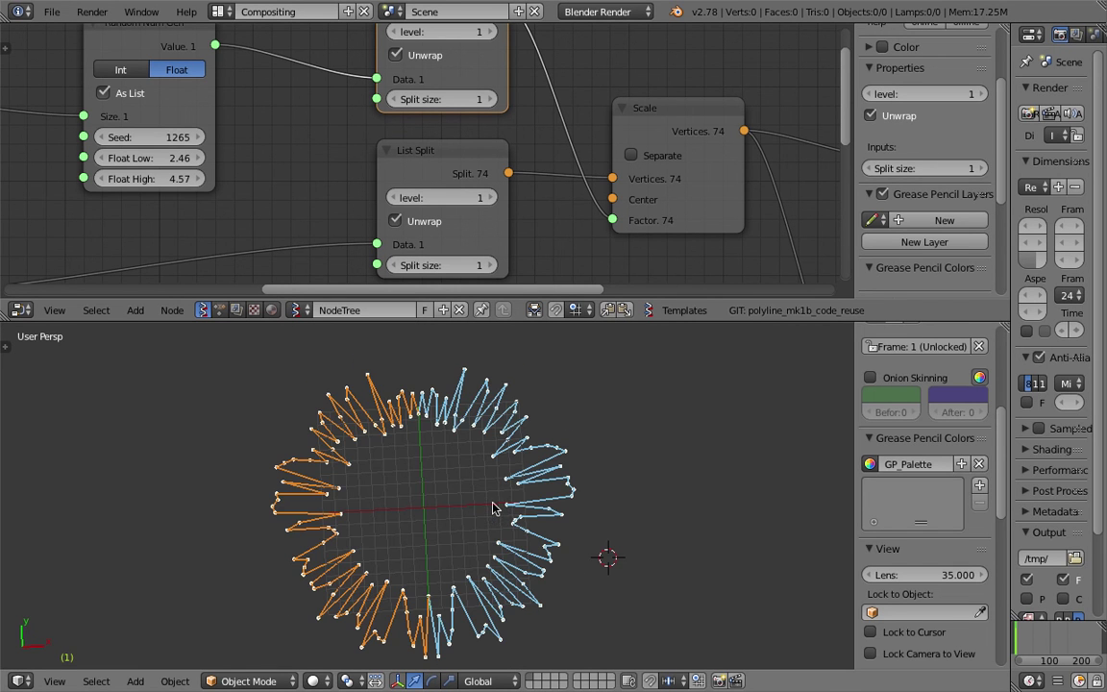
middle_click_drag(213, 240, 514, 80)
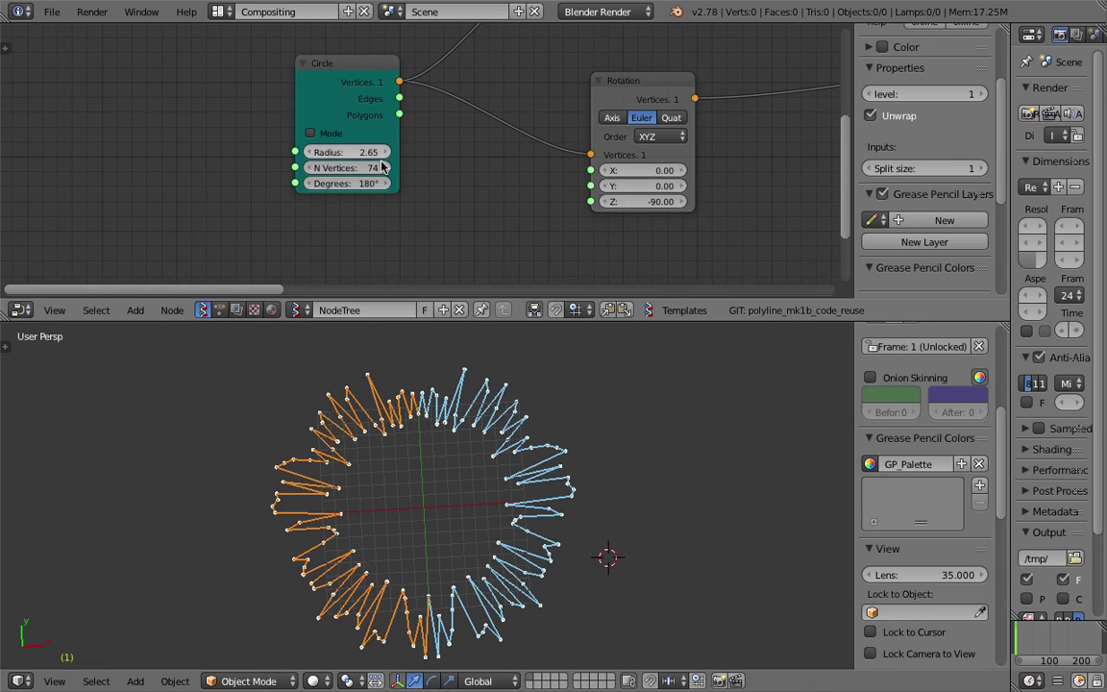
left_click_drag(384, 158, 363, 158)
Save the scene and move the blue Viewer Draw node farther from its UV Connection node
mouse_move(788, 121)
middle_mouse_down()
mouse_move(399, 176)
mouse_move(74, 201)
middle_mouse_up()
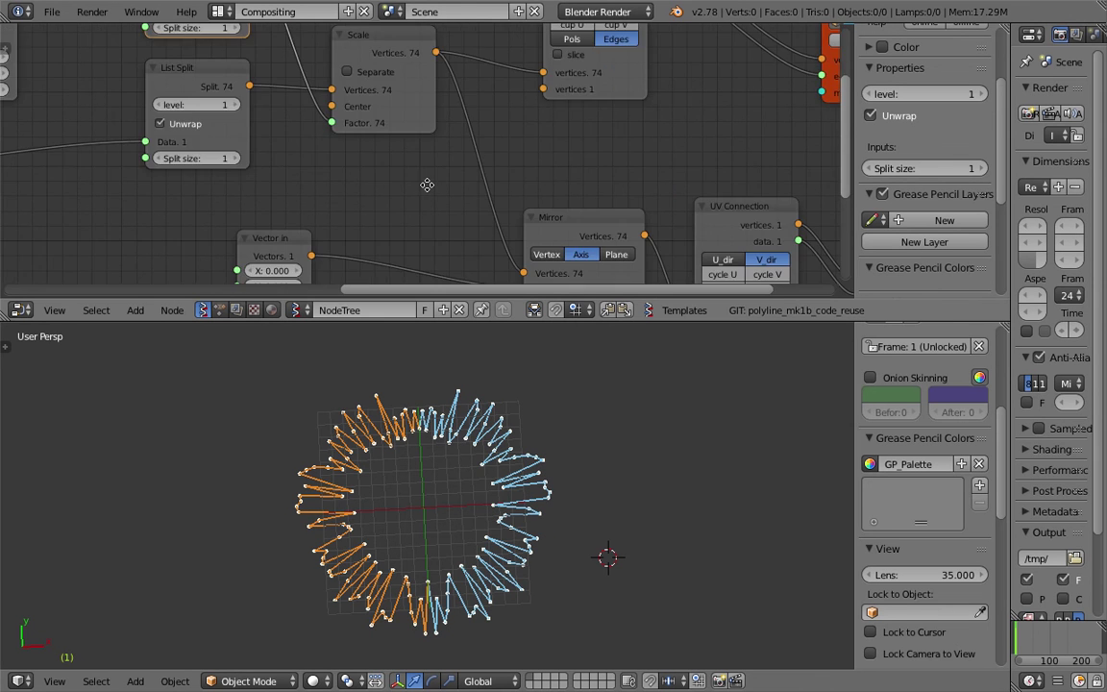
middle_click_drag(428, 185, 60, 225)
middle_click_drag(564, 190, 487, 229)
key("ctrl+s")
left_click(474, 217)
middle_click_drag(466, 170, 500, 182)
left_click_drag(510, 170, 543, 159)
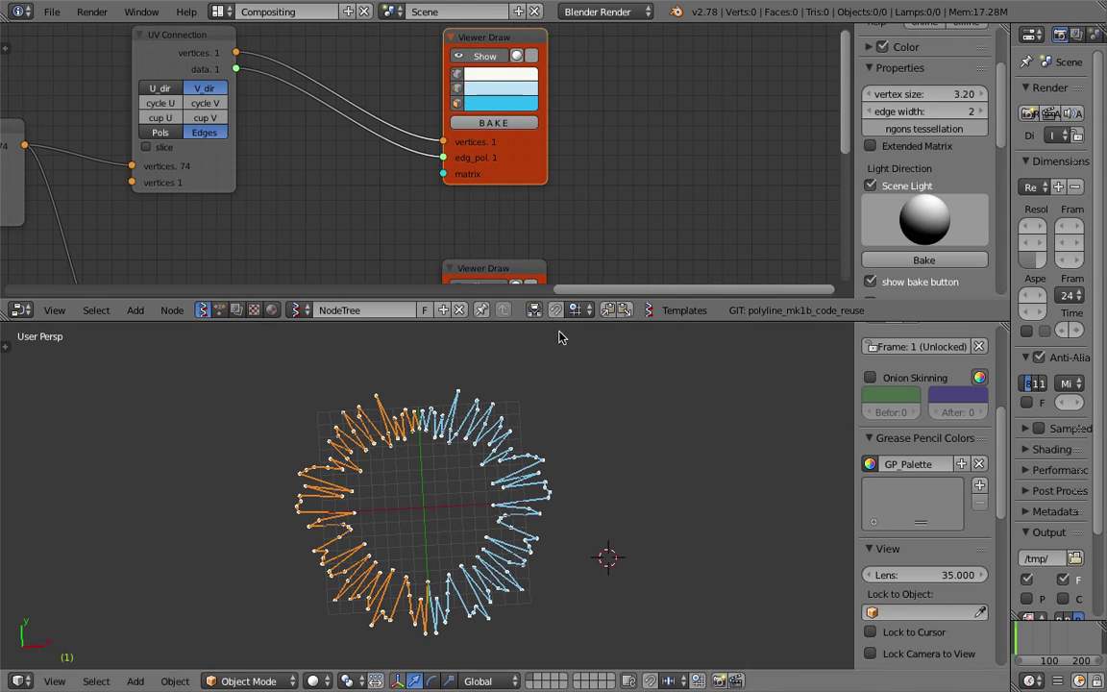
Enlarge the node editor area and save the scene
left_click_drag(559, 320, 560, 413)
middle_click_drag(338, 224, 484, 177)
scroll(454, 151, "down", 1)
key("ctrl+s")
left_click(363, 169)
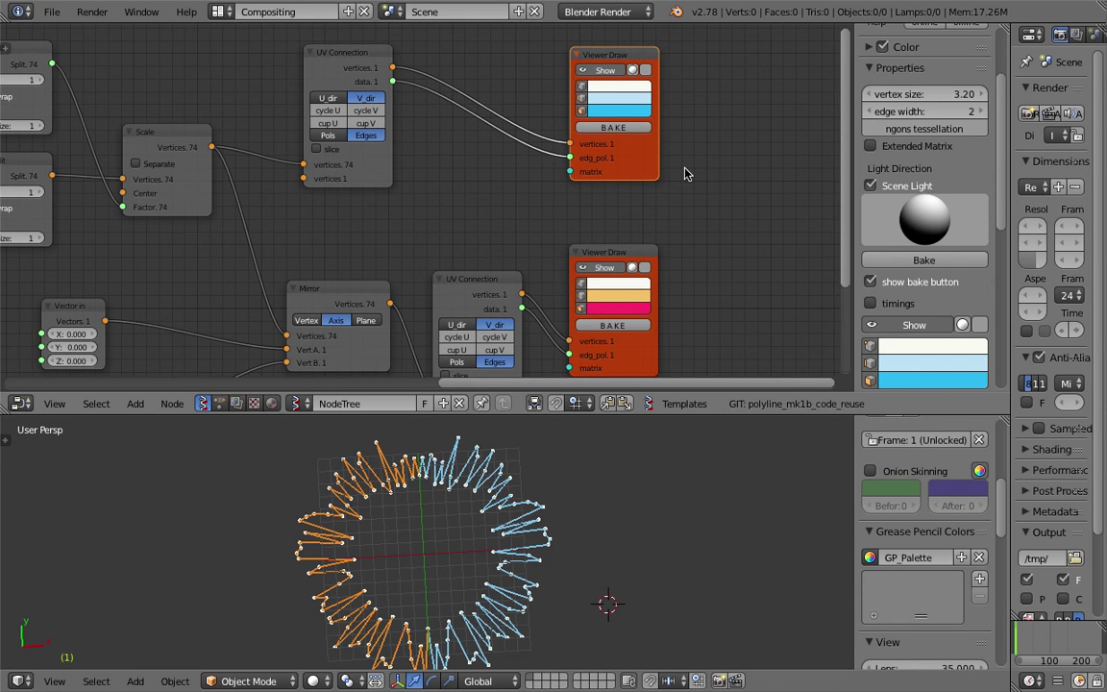
Move both Viewer Draw nodes farther from their UV Connection nodes, and save the scene
key("g")
left_click(699, 139)
left_click_drag(612, 249, 665, 231)
middle_click_drag(594, 230, 526, 203)
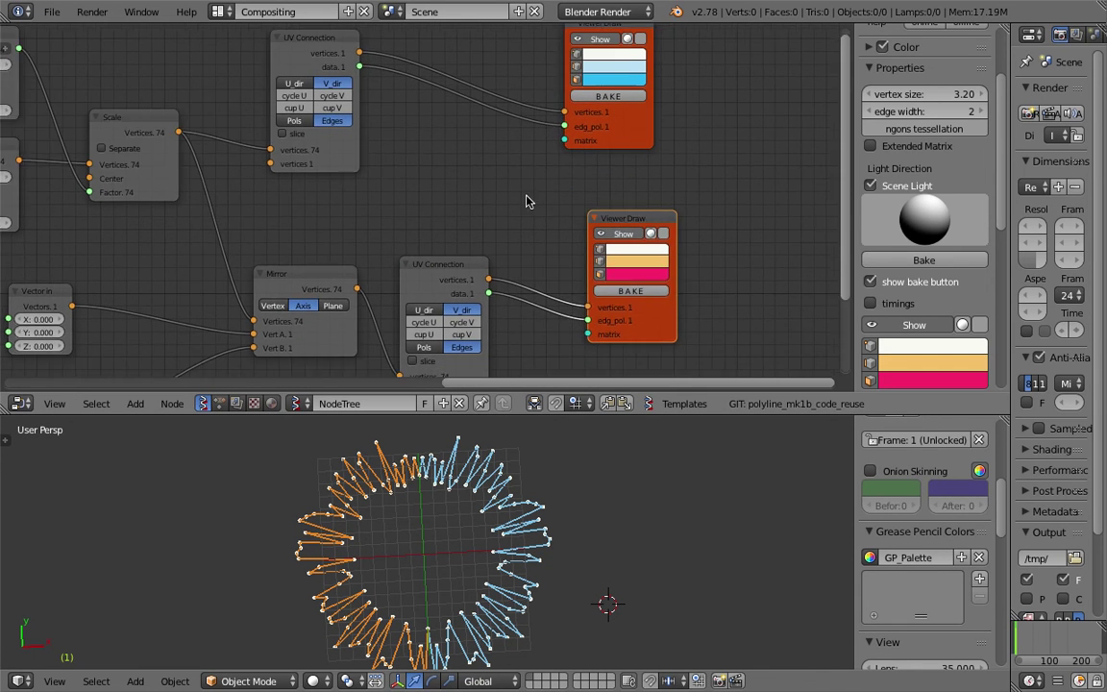
key("ctrl+s")
left_click(526, 203)
middle_click_drag(512, 481, 510, 535)
scroll(509, 535, "down", 1)
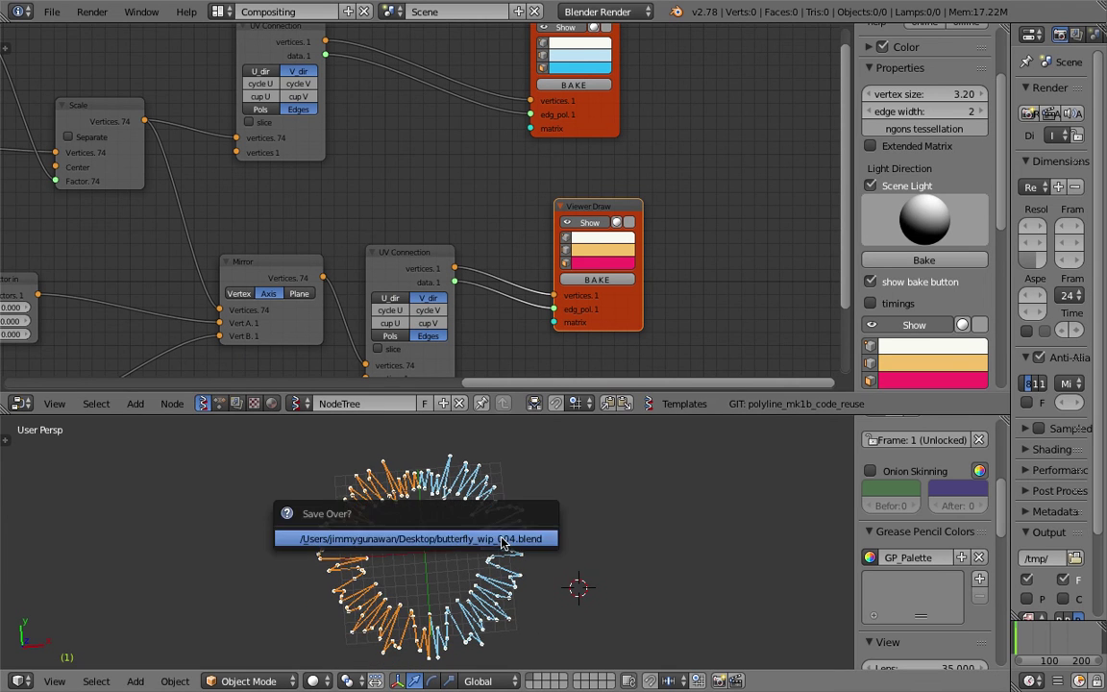
Set both UV Connection nodes to output Pols and enable cup U on each so the wing halves are filled
left_click(391, 336)
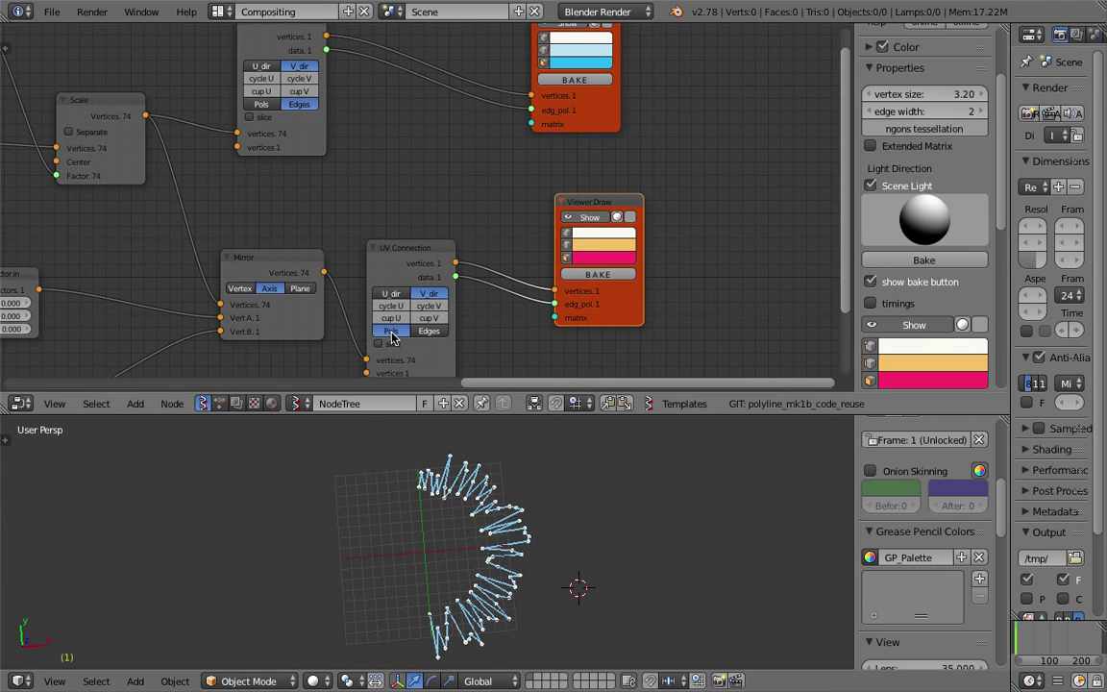
left_click(272, 106)
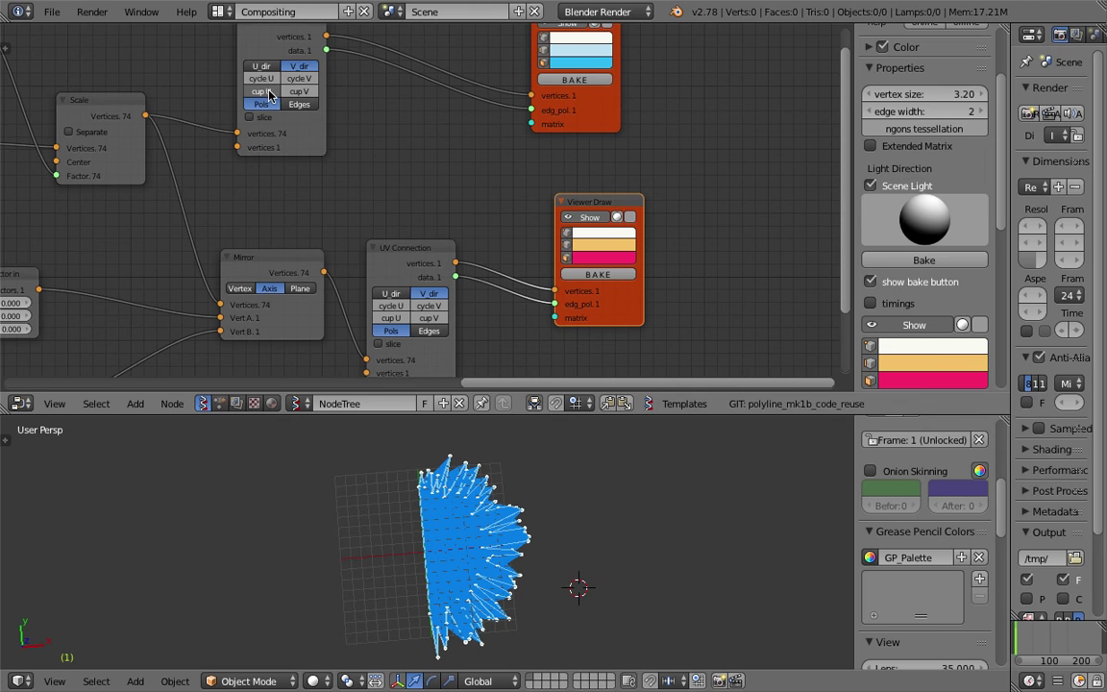
left_click(394, 319)
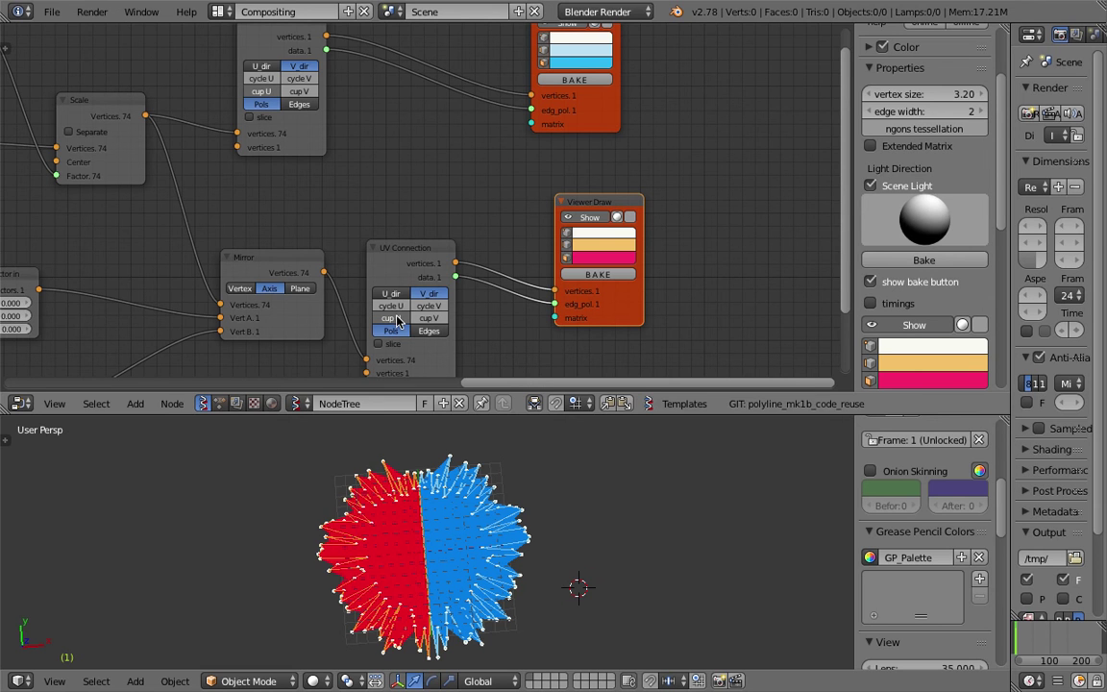
Bake both Viewer Draw nodes to meshes and move the baked wing halves along X, clear of the preview
left_click(622, 277)
left_click(567, 83)
middle_click_drag(467, 566, 440, 520, "shift")
right_click(357, 474)
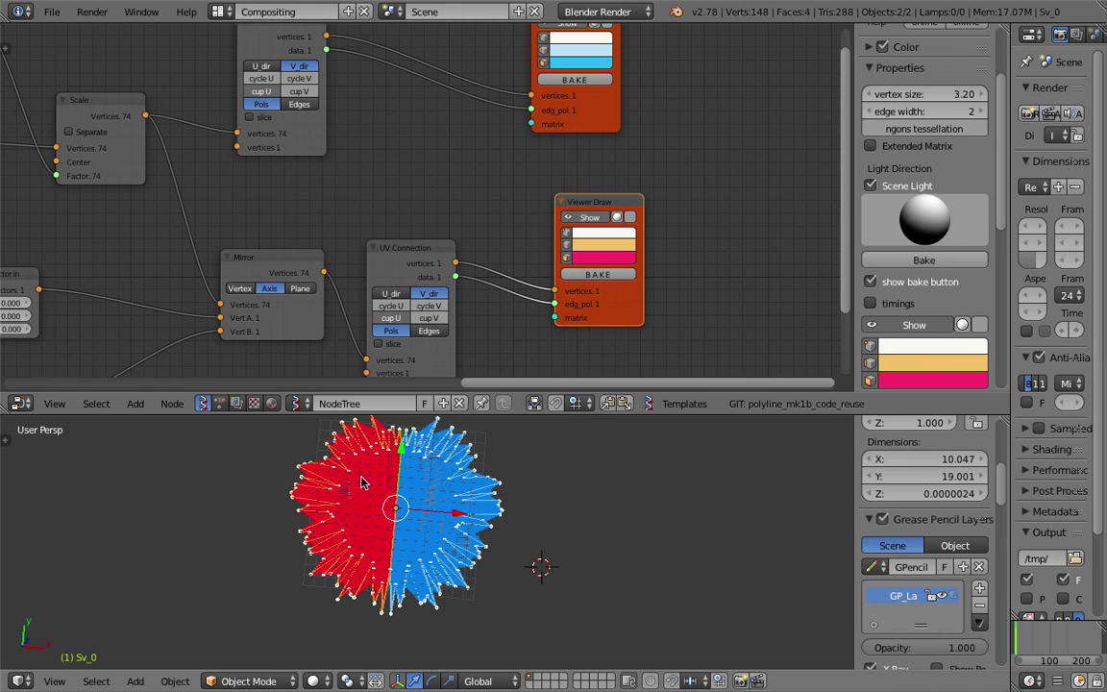
key("g")
key("x")
left_click(512, 526)
Select the baked half-wing on the positive X side and open its mesh in Edit Mode
scroll(511, 527, "up", 4)
middle_click_drag(447, 492, 496, 498)
scroll(499, 510, "up", 6)
scroll(481, 509, "down", 4)
right_click(498, 497)
scroll(519, 505, "up", 2)
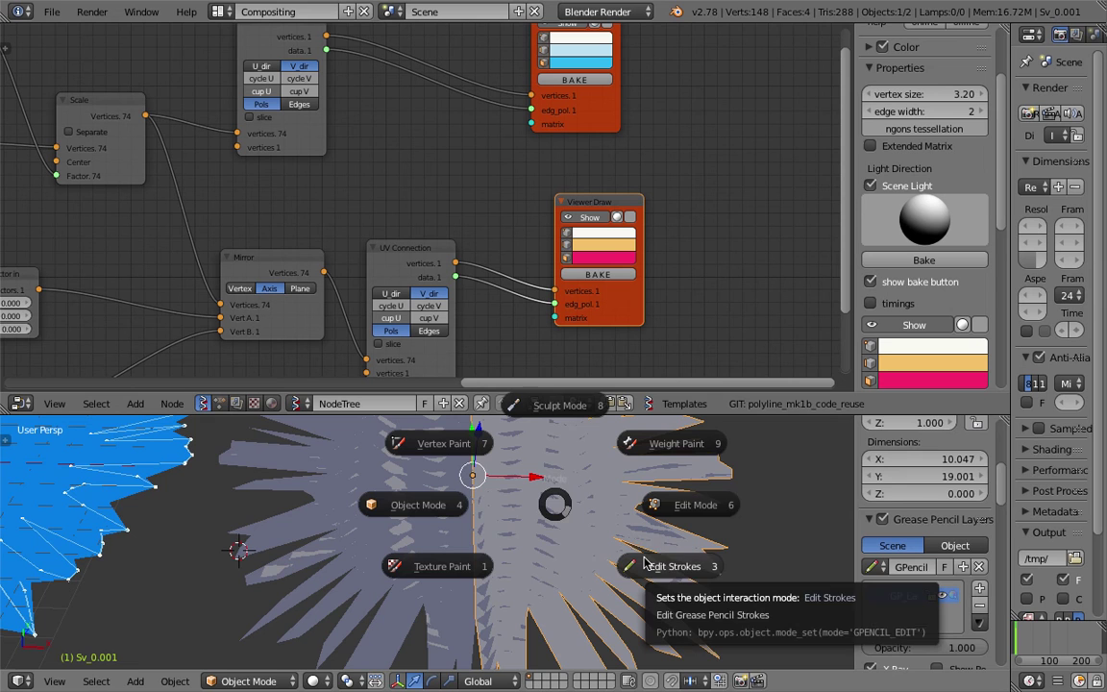
left_click(709, 516)
scroll(500, 471, "down", 3)
middle_click_drag(476, 444, 496, 499, "shift")
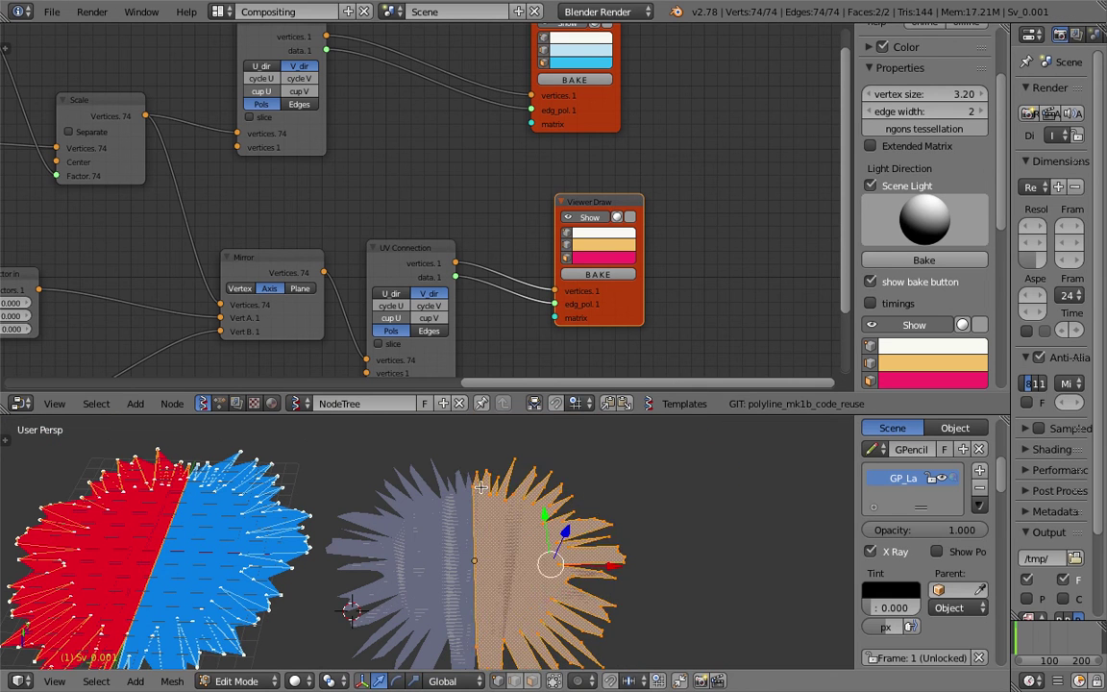
Try to move the vertex at the upper inner end of the half-wing outline
right_click(473, 487)
key("g")
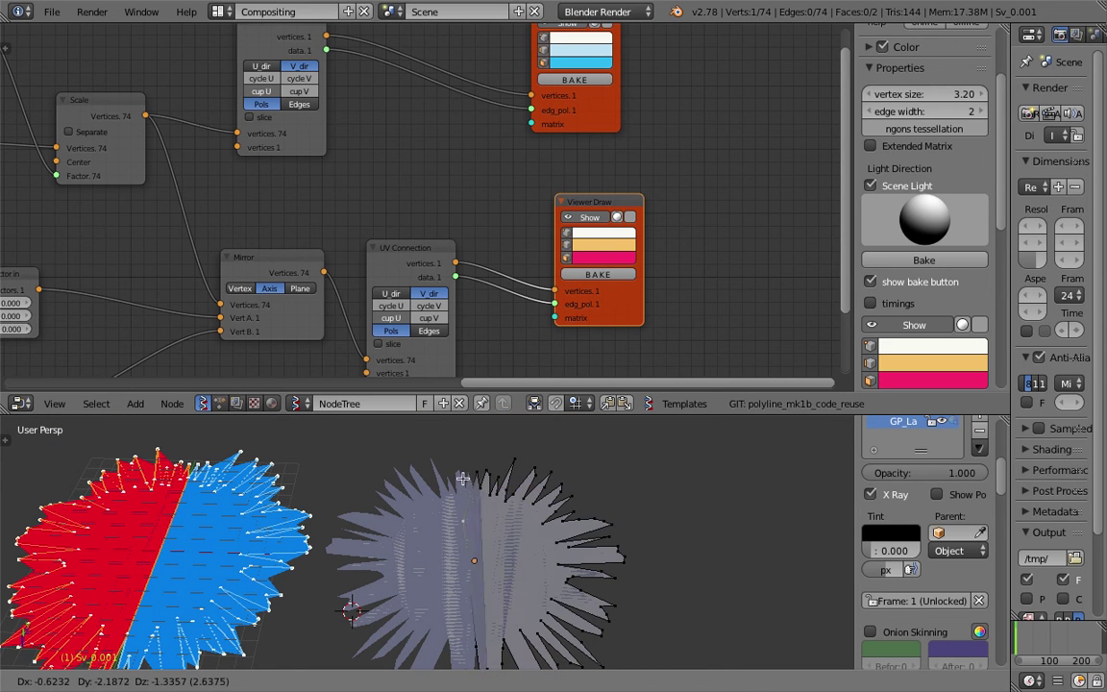
right_click(523, 573)
scroll(536, 507, "up", 3)
middle_click_drag(524, 574, 574, 530, "shift")
scroll(534, 508, "down", 3)
Leave Edit Mode and delete both baked wing meshes
key("Tab")
left_click(492, 485)
key("x")
left_click(480, 467)
Return both UV Connection nodes to Edges output
left_click(439, 332)
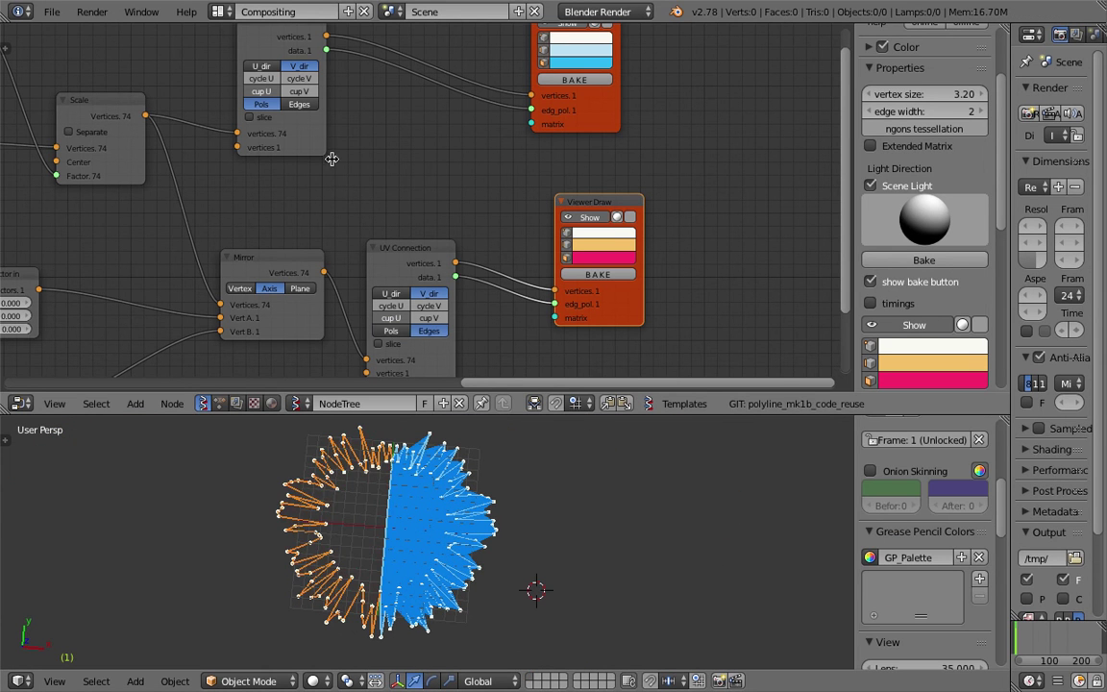
left_click(300, 105)
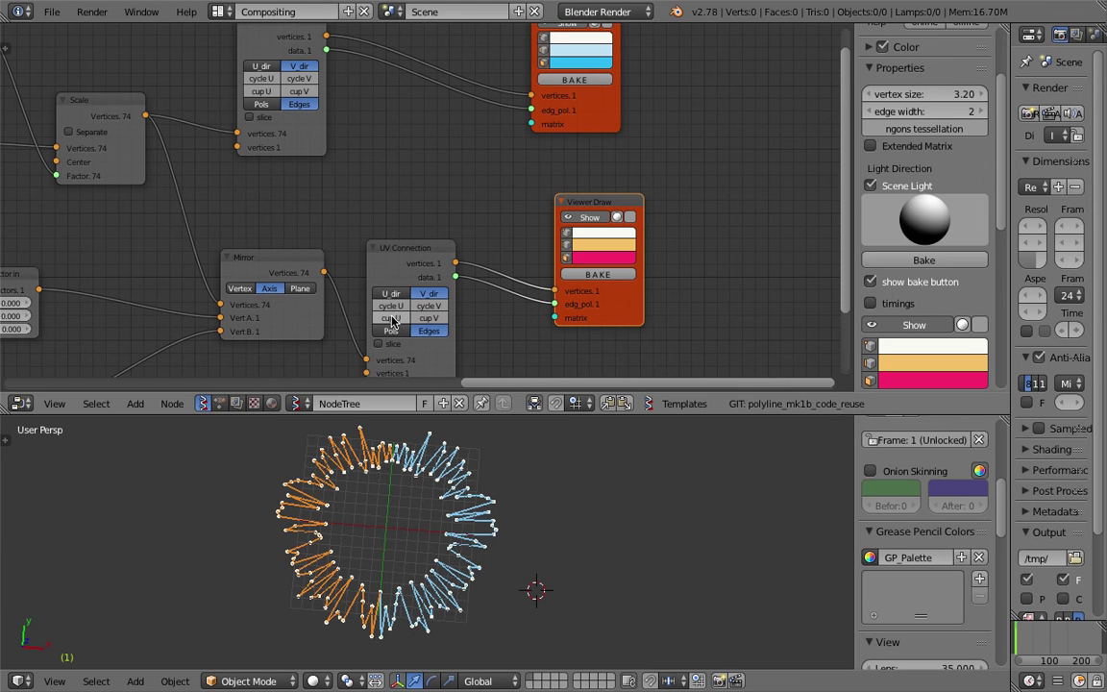
scroll(547, 524, "up", 5)
scroll(548, 524, "down", 5)
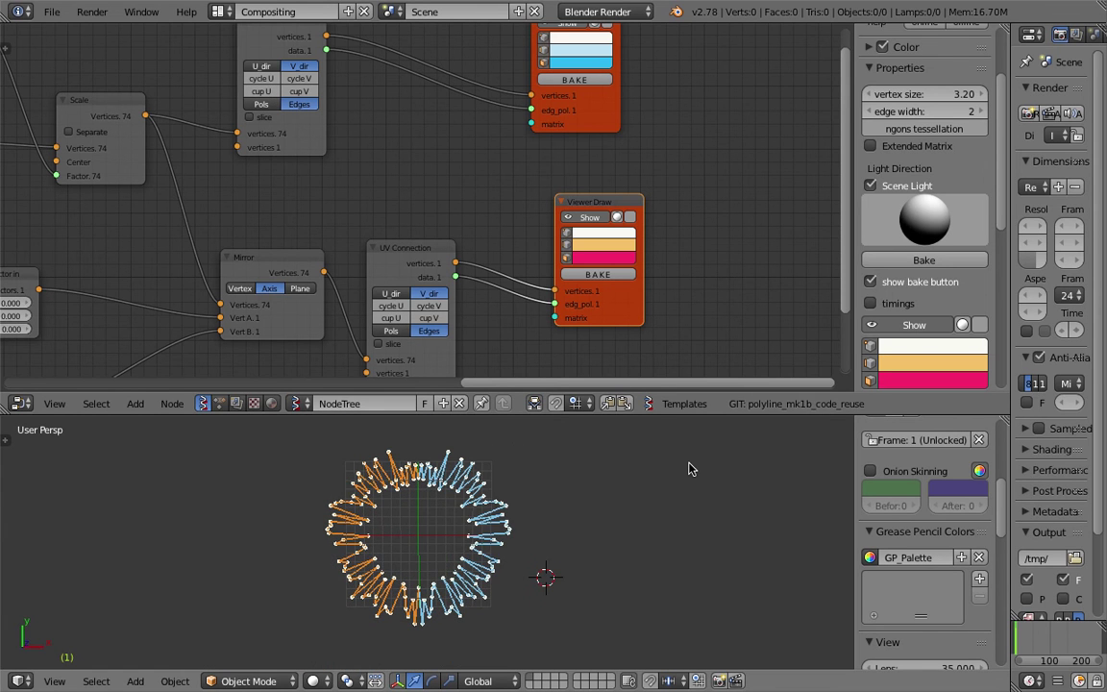